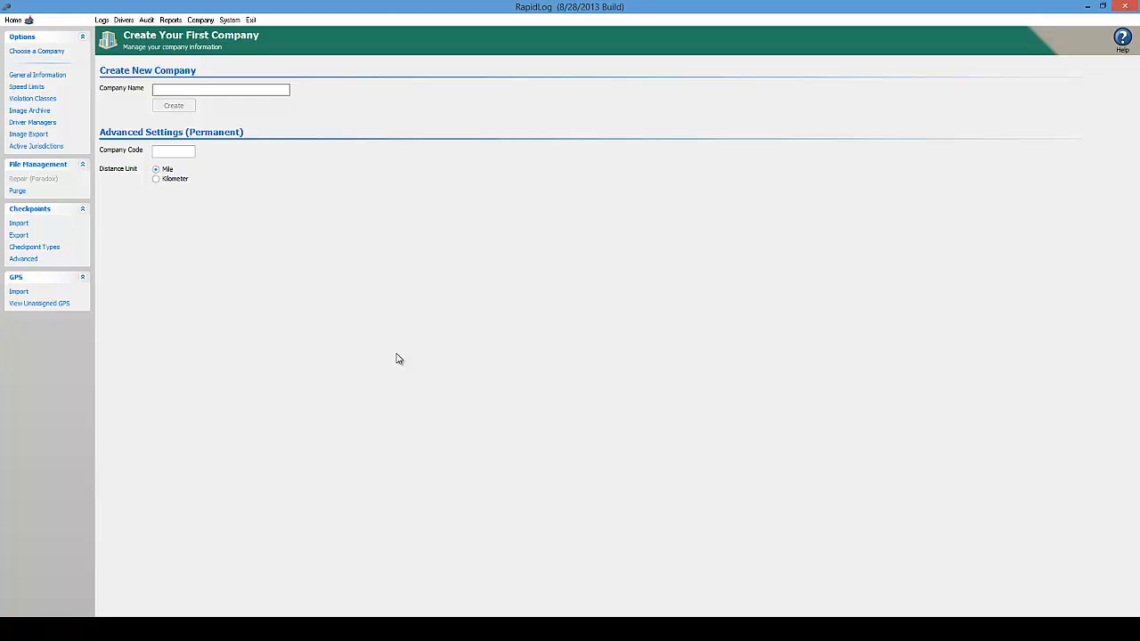
Create the company ECLIPSE with company code ECLIPSE, keeping miles as the distance unit
text(ECLIPSE)
click(189, 153)
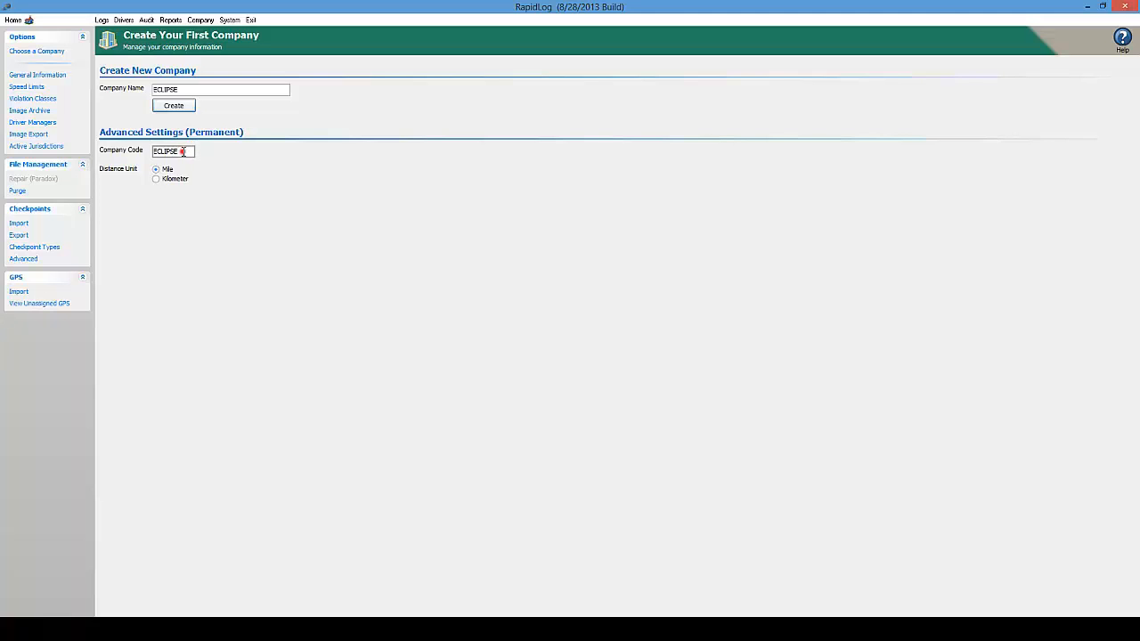
drag(187, 151, 152, 151)
click(179, 151)
click(157, 170)
click(185, 108)
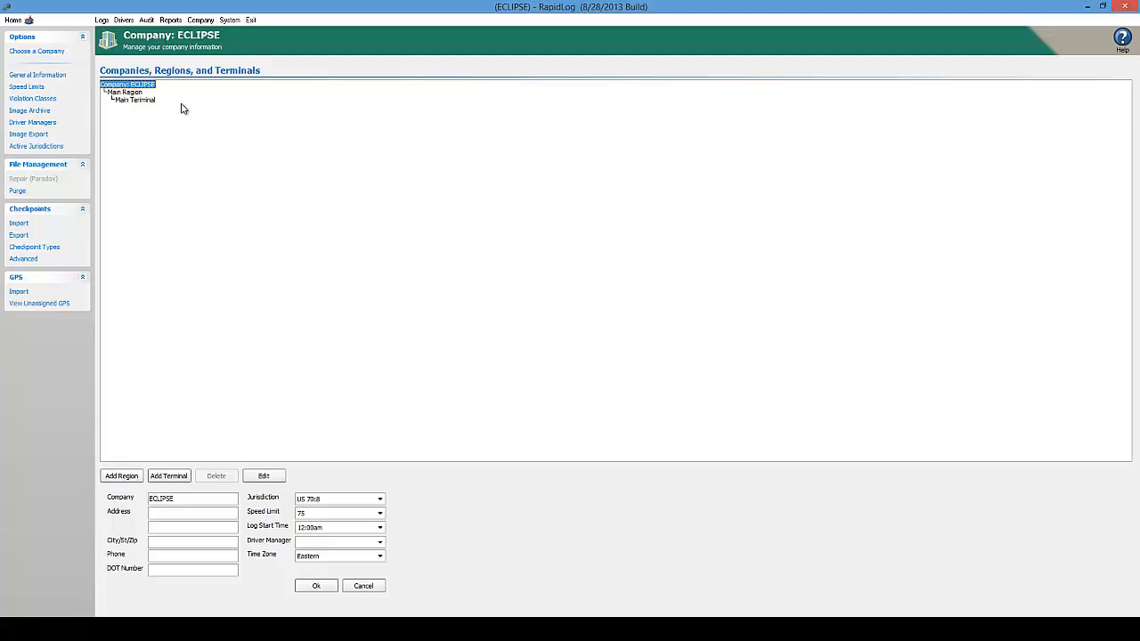
Rename the Main Region to Western
click(133, 92)
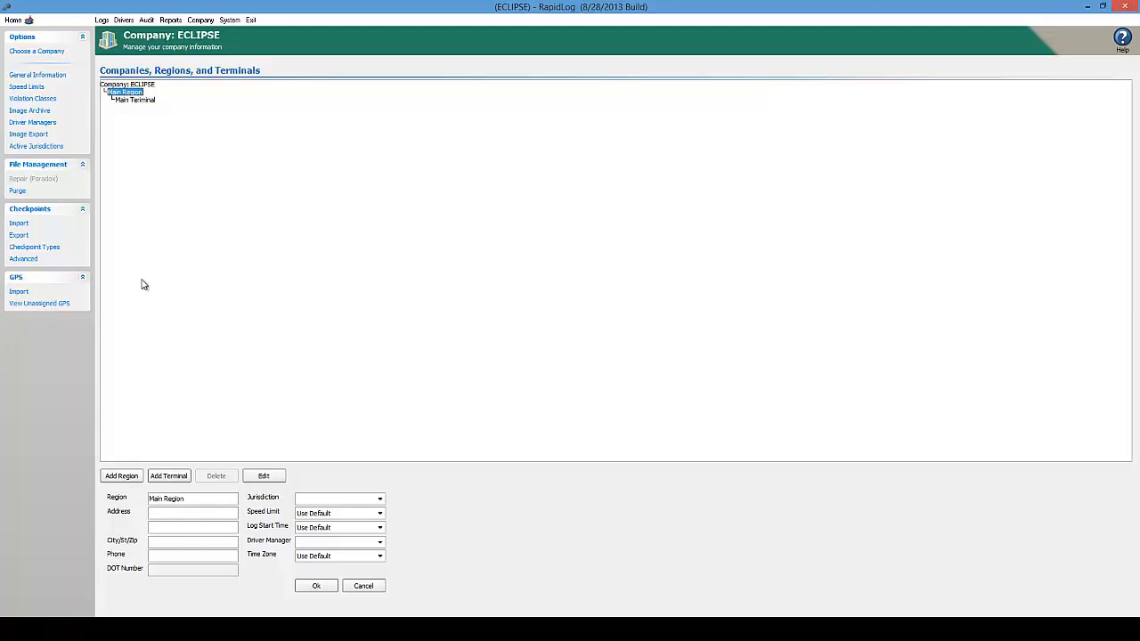
click(200, 498)
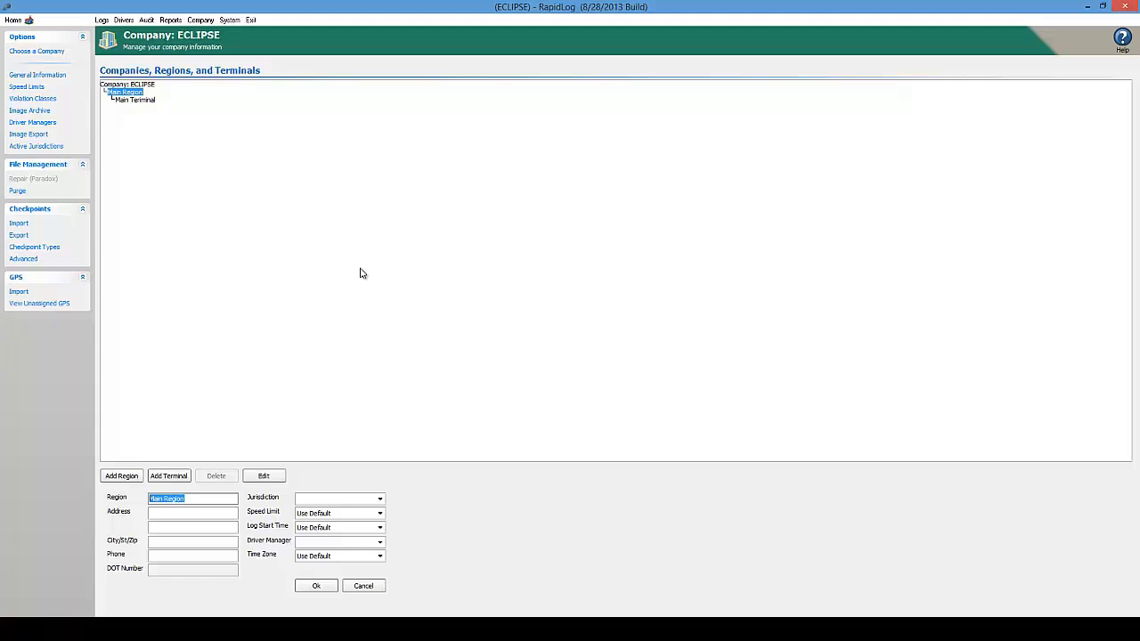
text(wESTERN)
key(ctrl+a)
text(We)
Set the Western region's jurisdiction to US 70:8
click(380, 498)
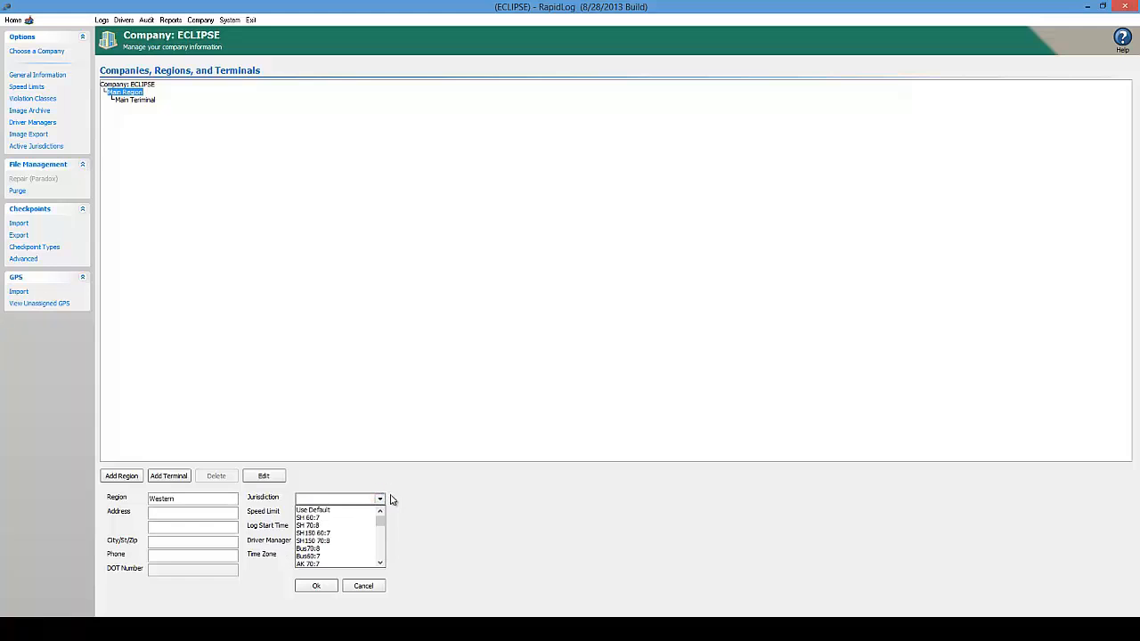
click(382, 525)
drag(382, 530, 382, 532)
click(380, 563)
click(380, 564)
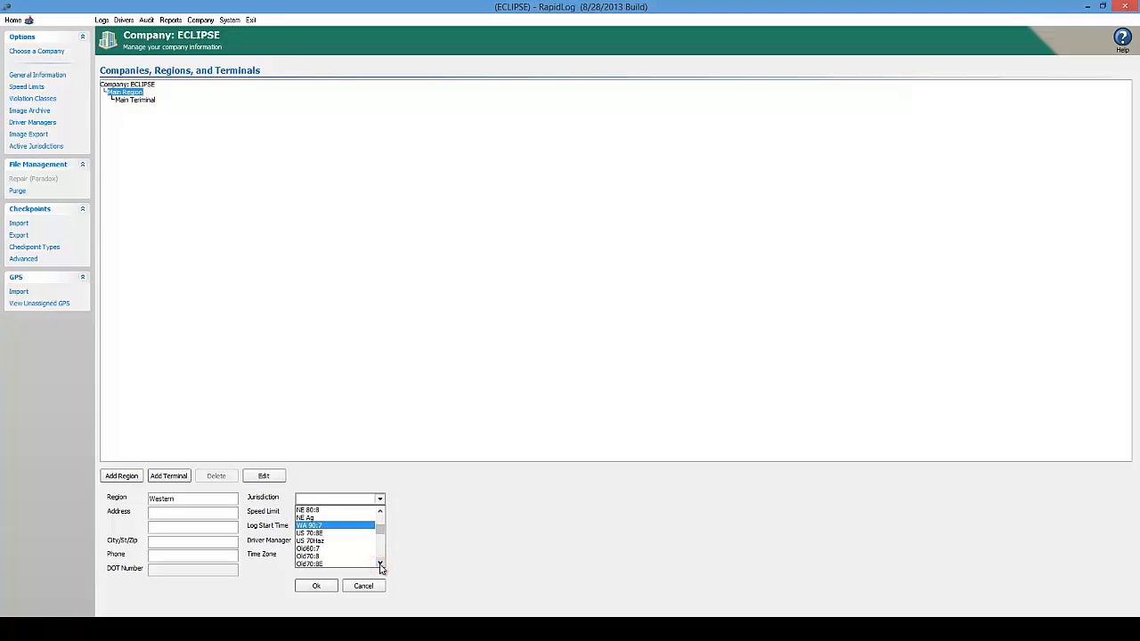
click(381, 565)
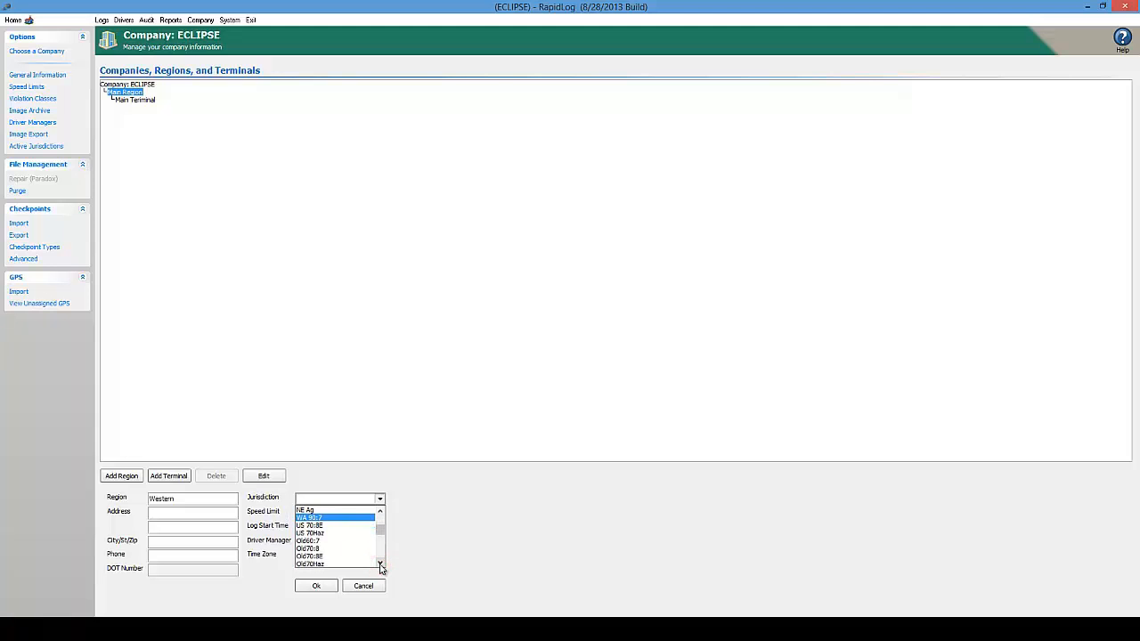
click(381, 565)
click(381, 564)
click(381, 565)
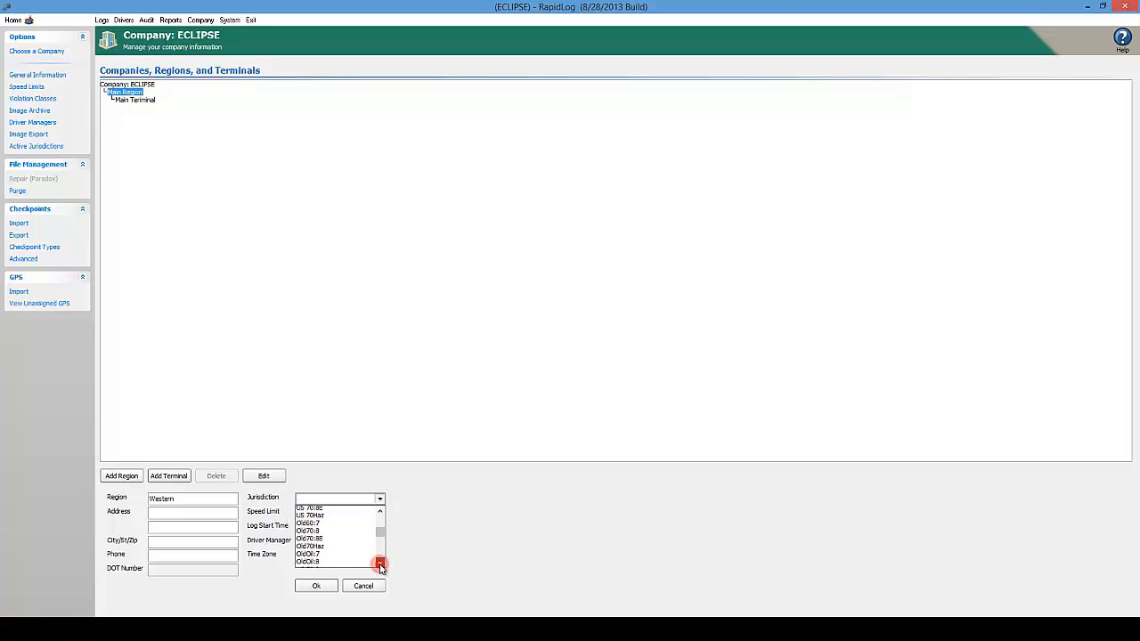
click(380, 564)
click(380, 564)
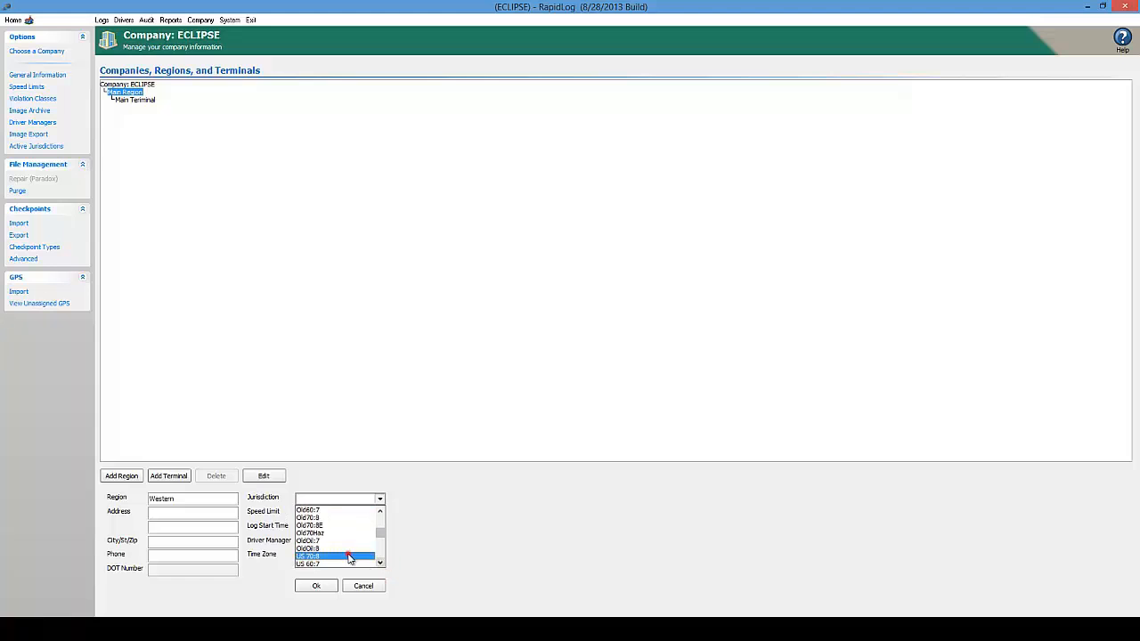
click(347, 554)
click(380, 498)
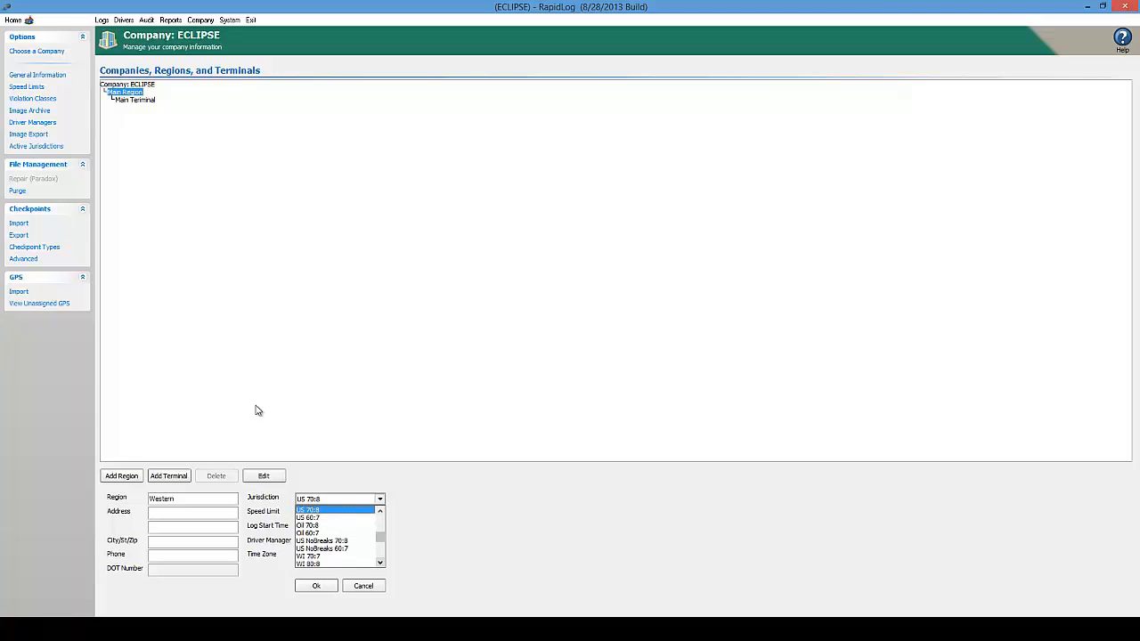
click(329, 510)
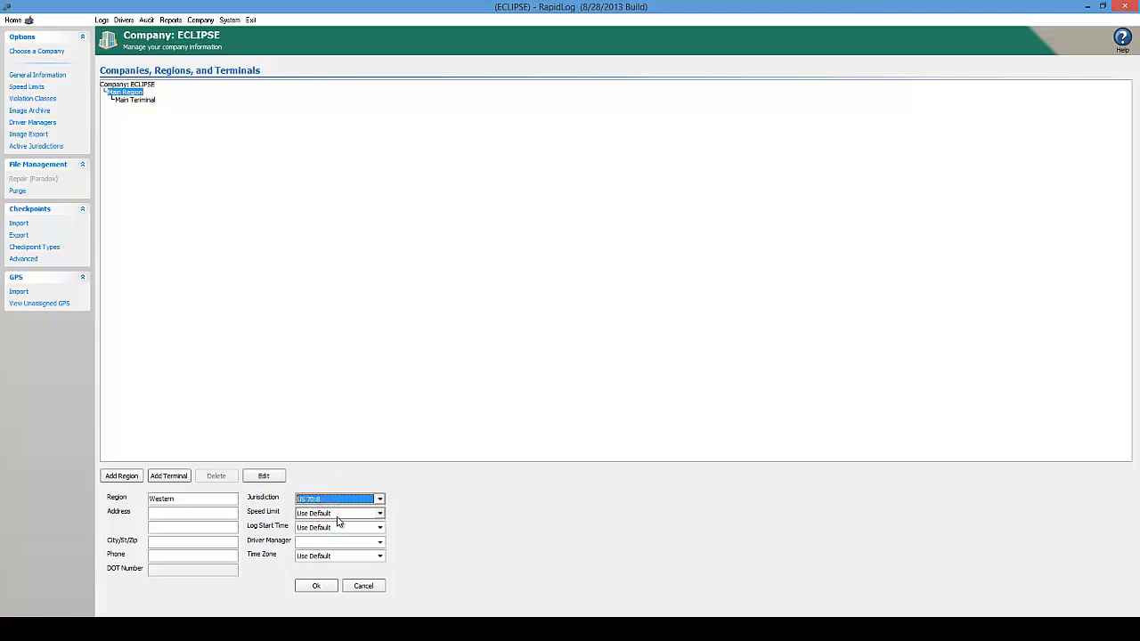
Give the Western region a speed limit of 75 and save it
click(379, 515)
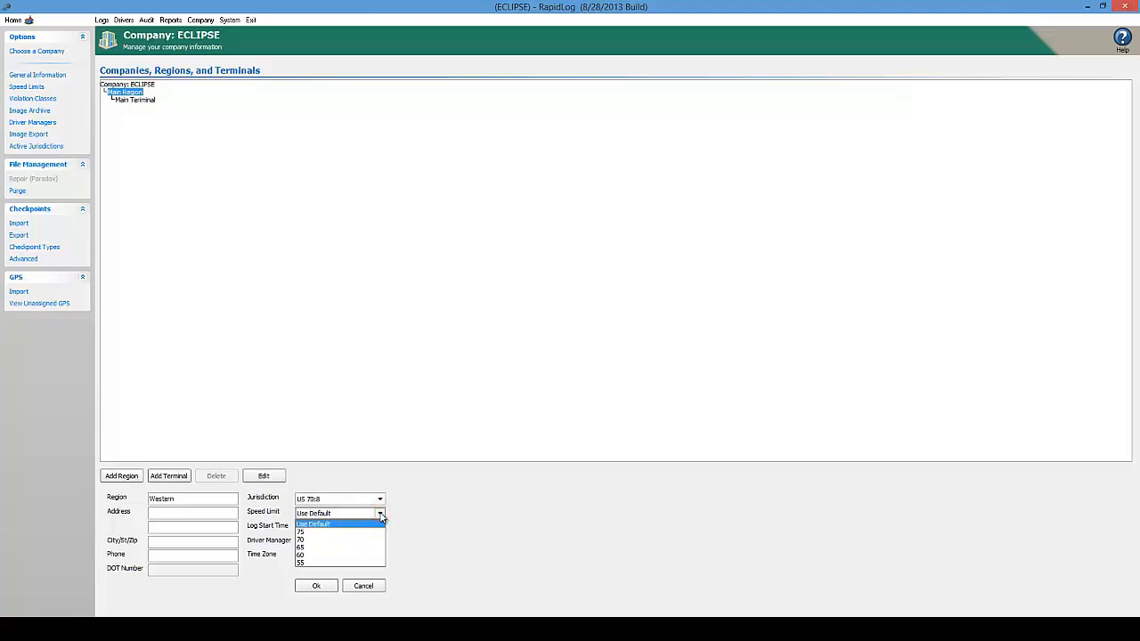
click(322, 531)
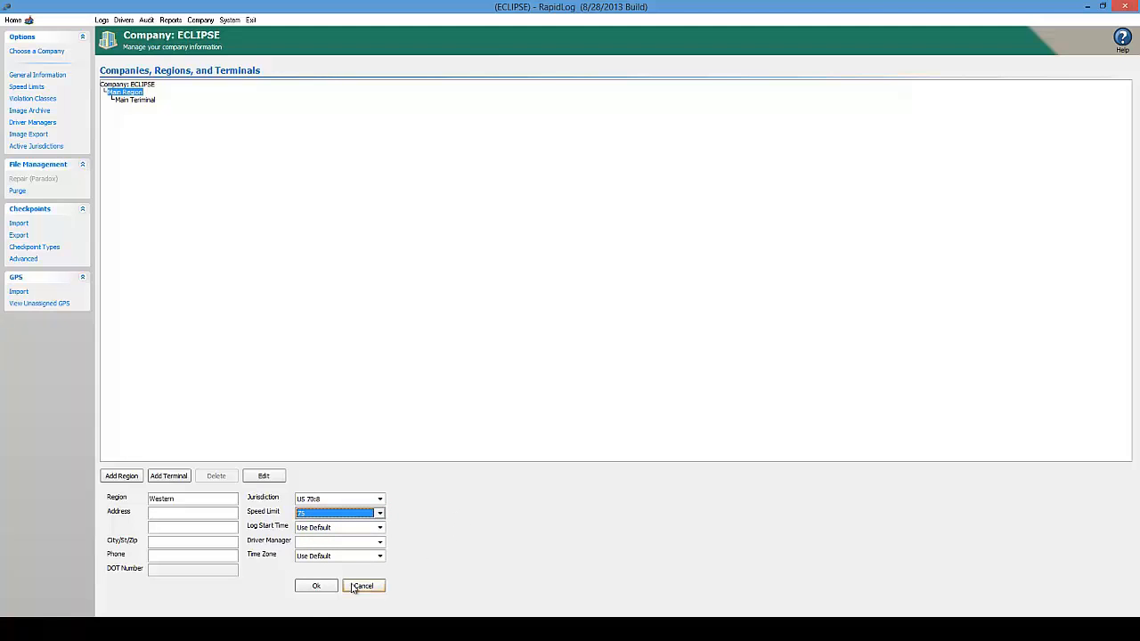
click(320, 588)
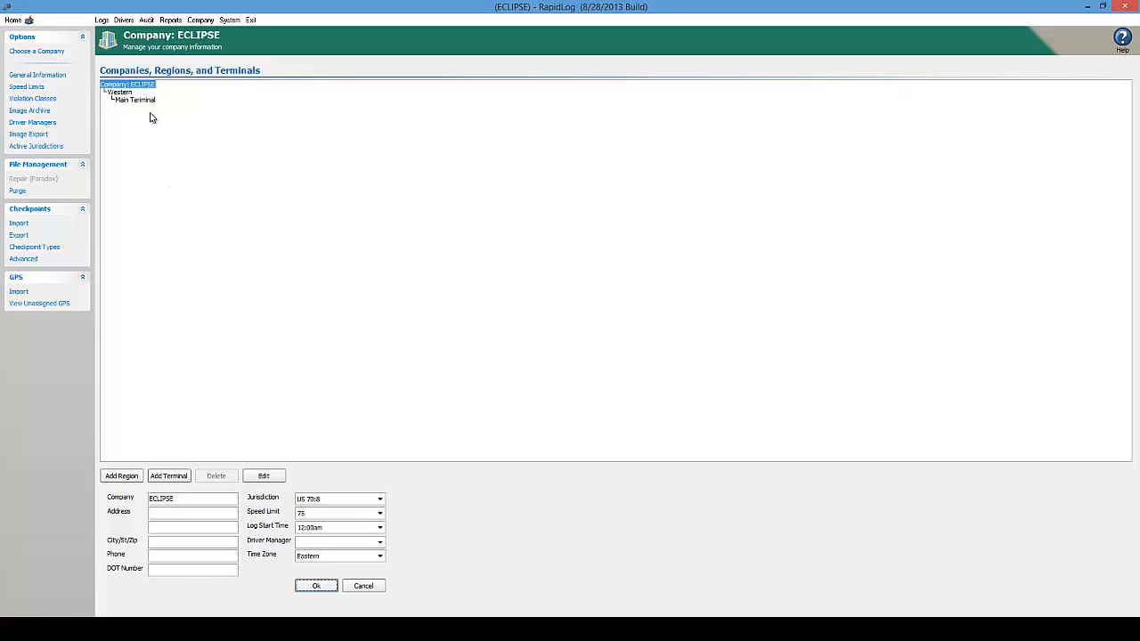
Rename the Western region's Main Terminal to Greeley
click(122, 92)
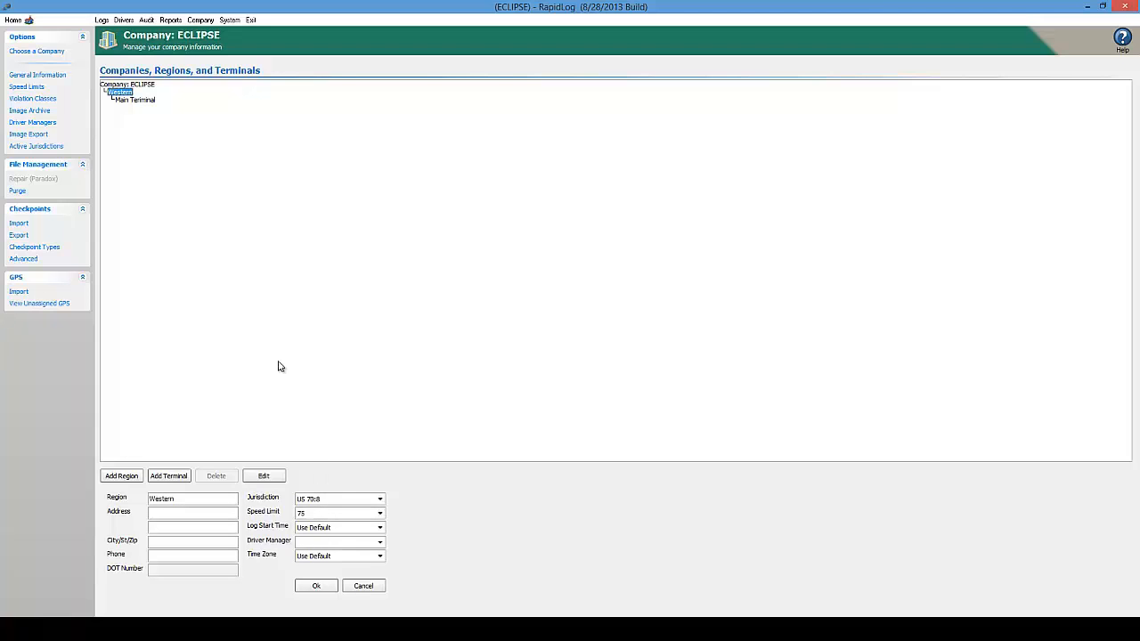
click(150, 104)
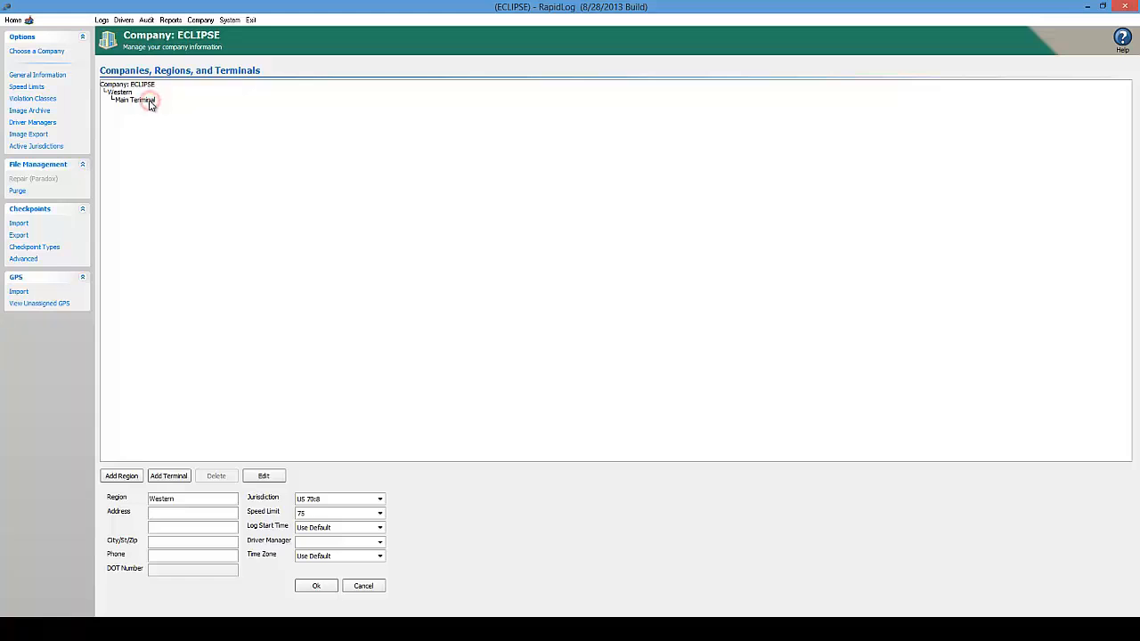
triple_click(207, 499)
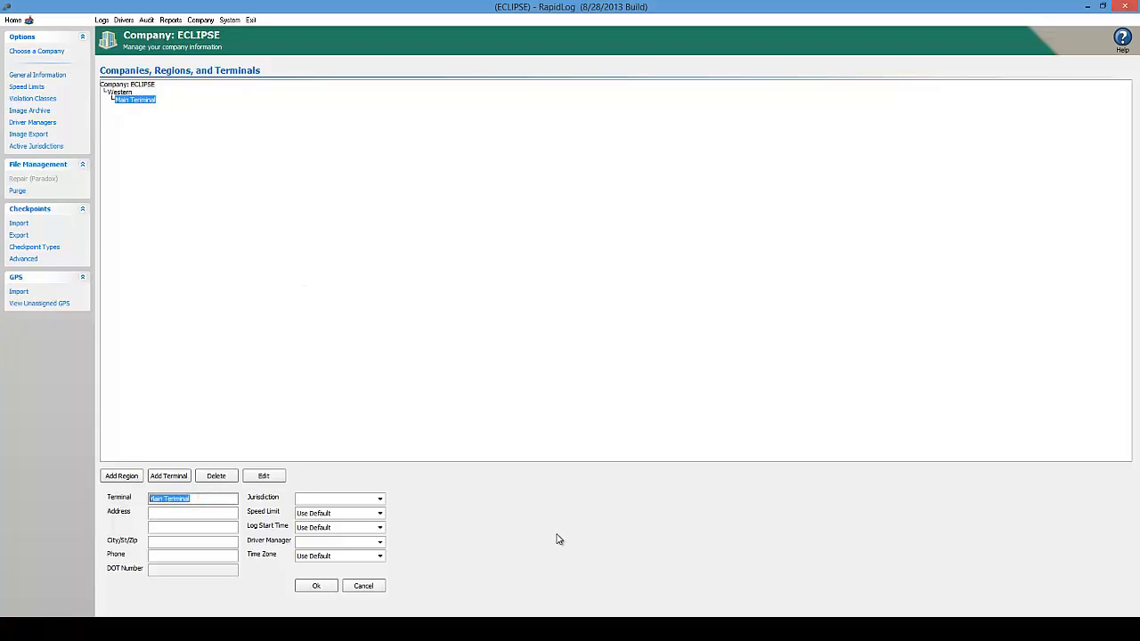
text(Greeley)
Keep Greeley on the default jurisdiction, set its speed limit to 65, and save
click(381, 500)
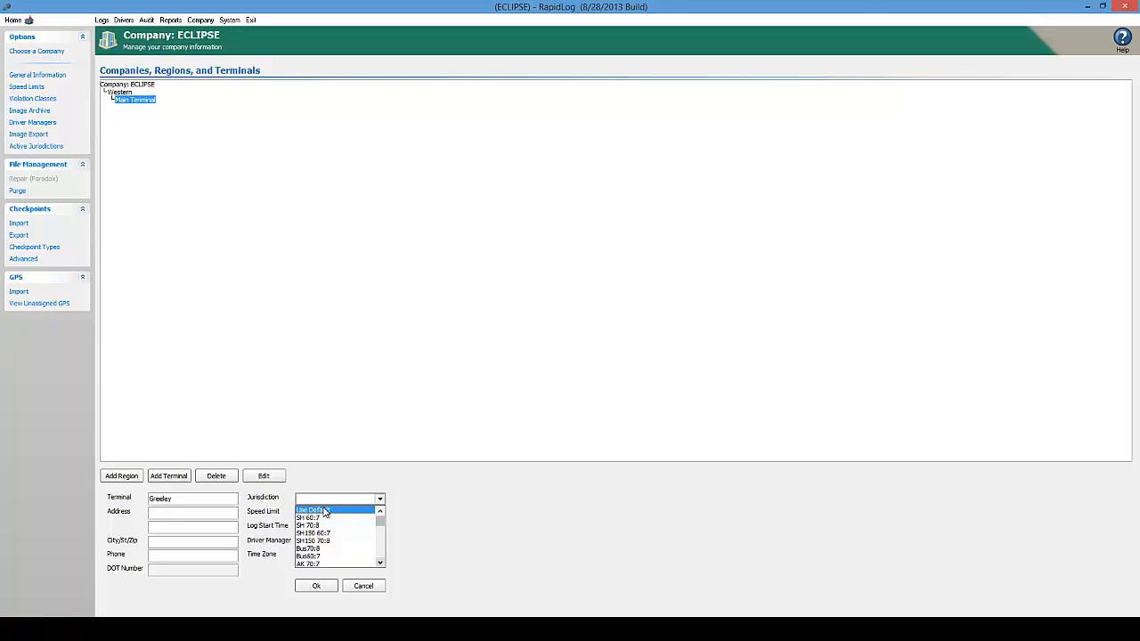
click(325, 510)
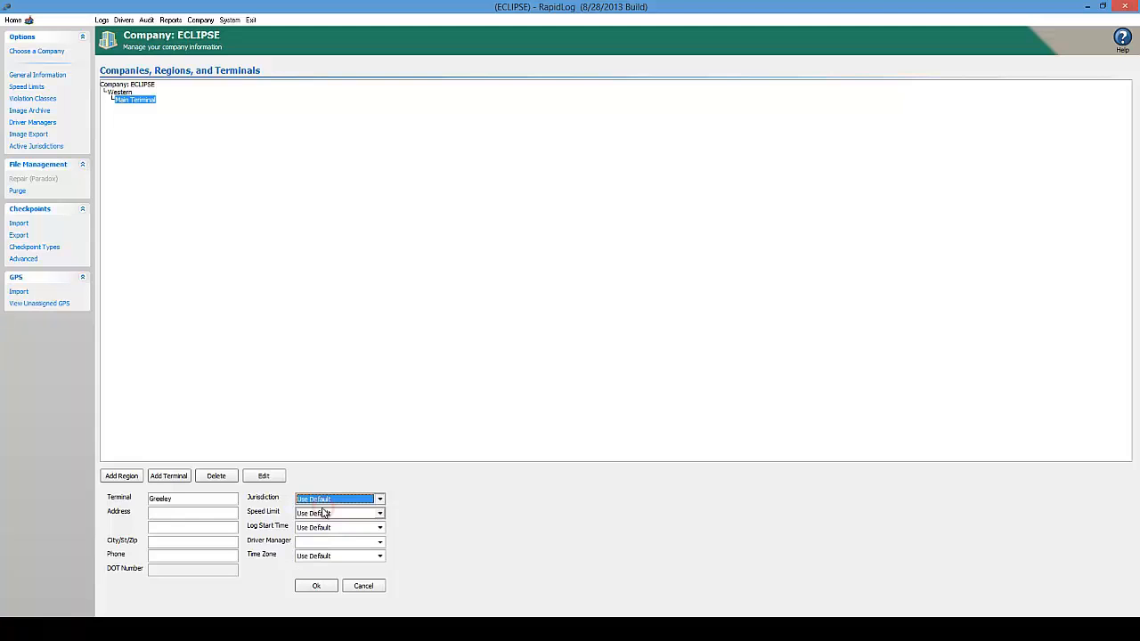
click(381, 514)
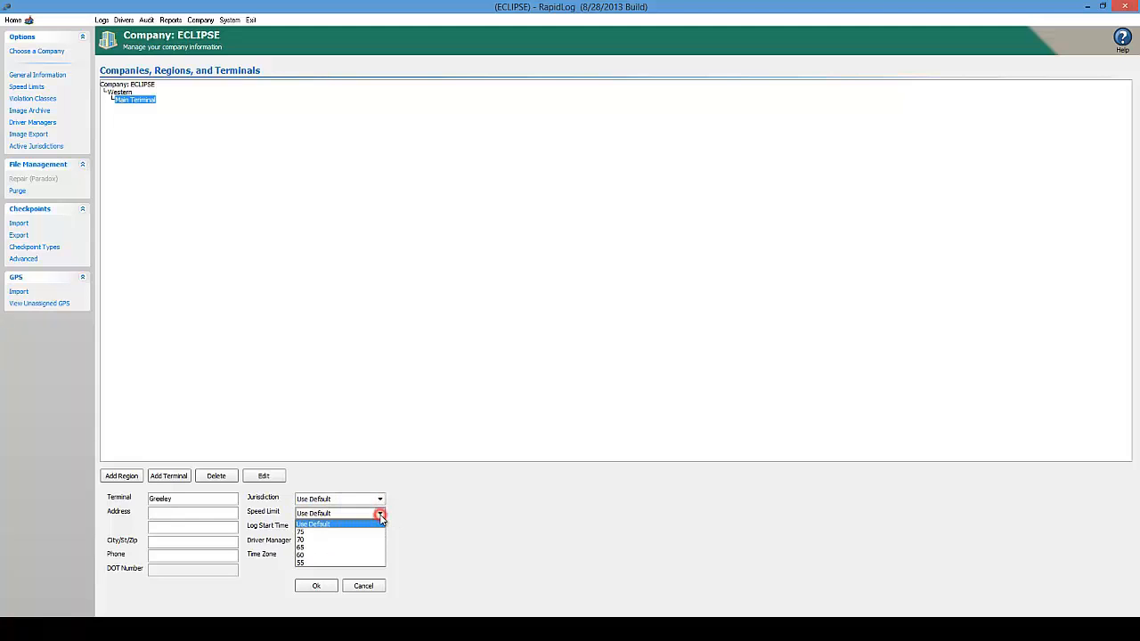
click(343, 561)
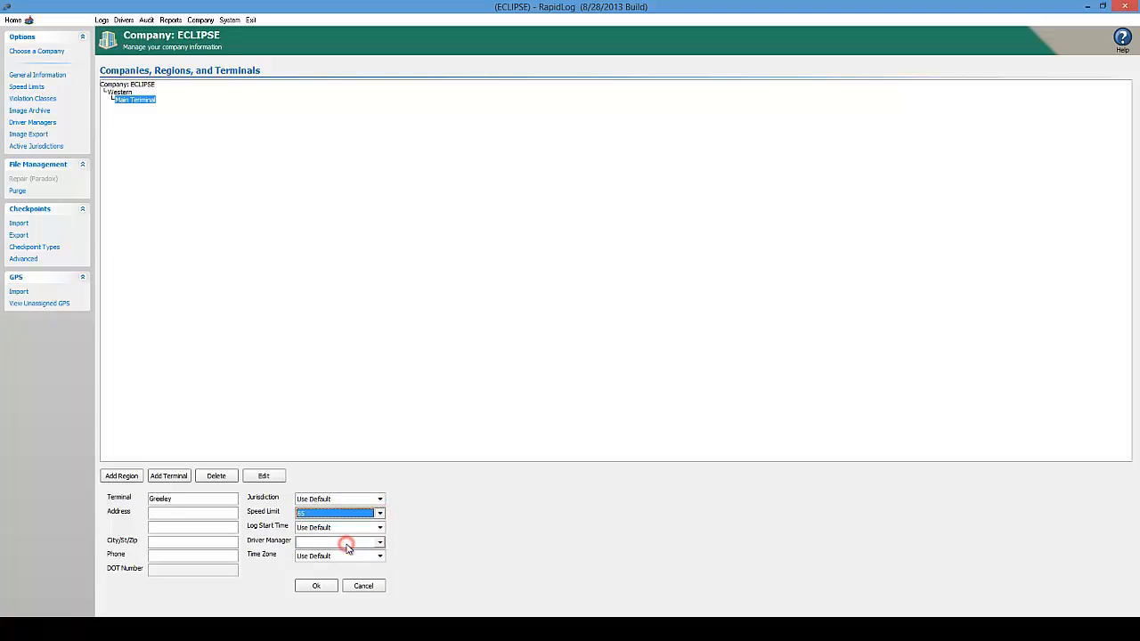
click(316, 585)
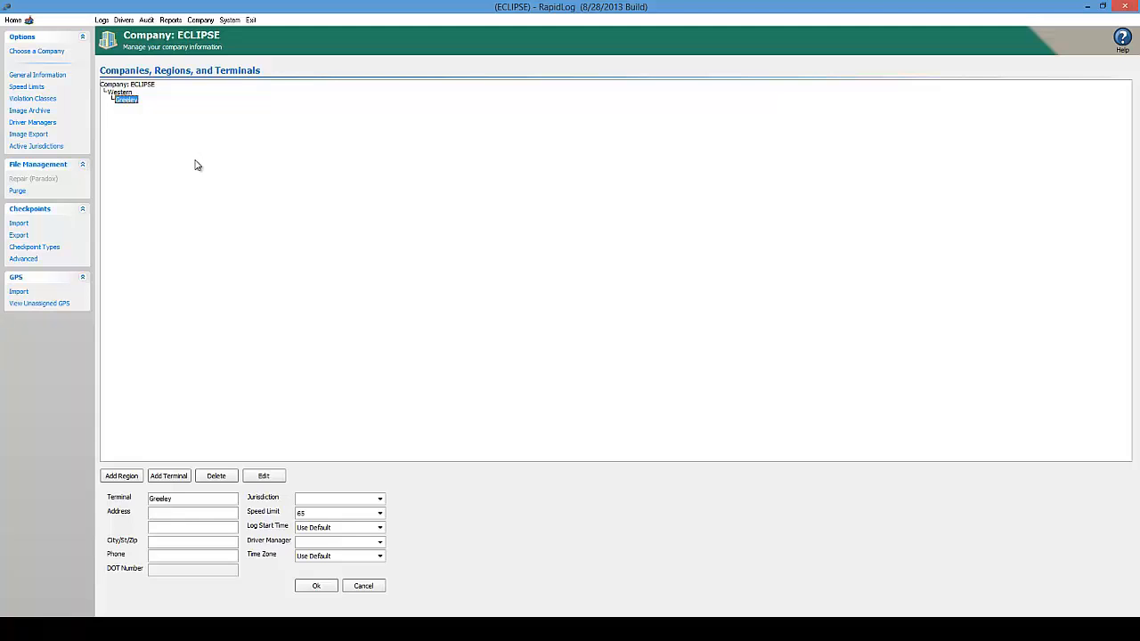
Add a new terminal named Denver under the Western region
click(119, 91)
click(179, 477)
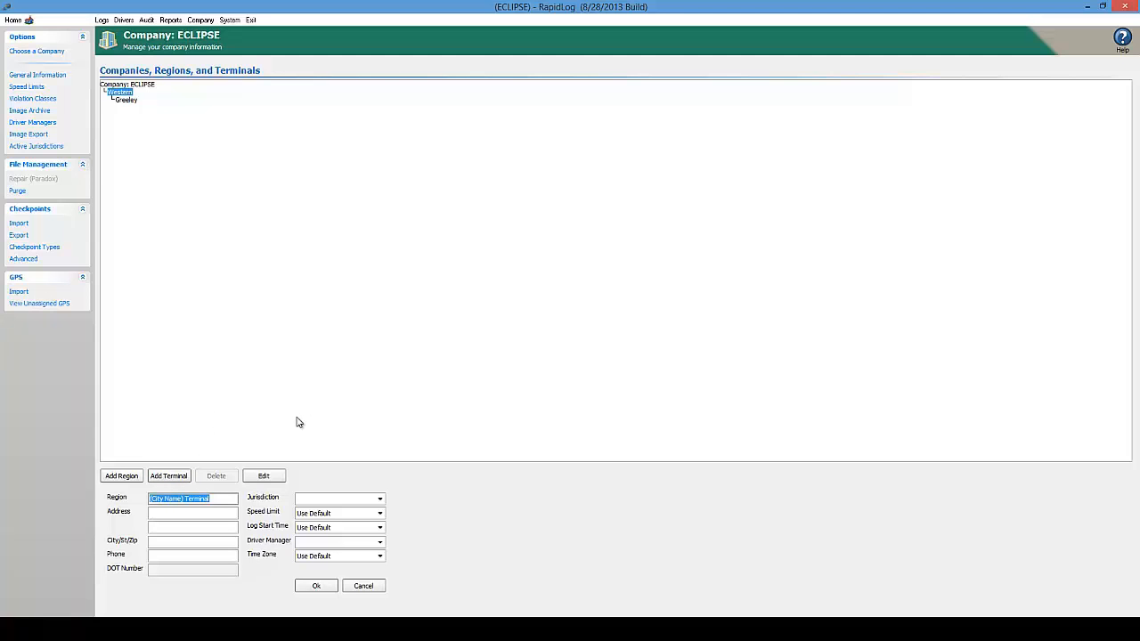
text(Denver)
Give Denver jurisdiction Oil 70:8 and speed limit 75, then save it
click(380, 498)
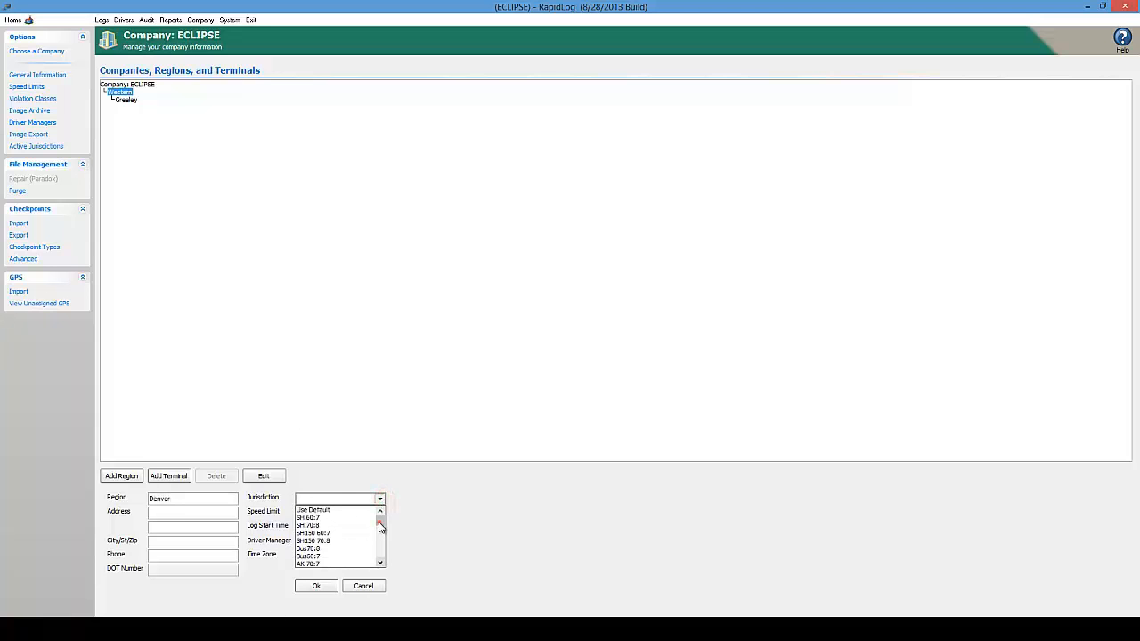
drag(380, 528, 380, 539)
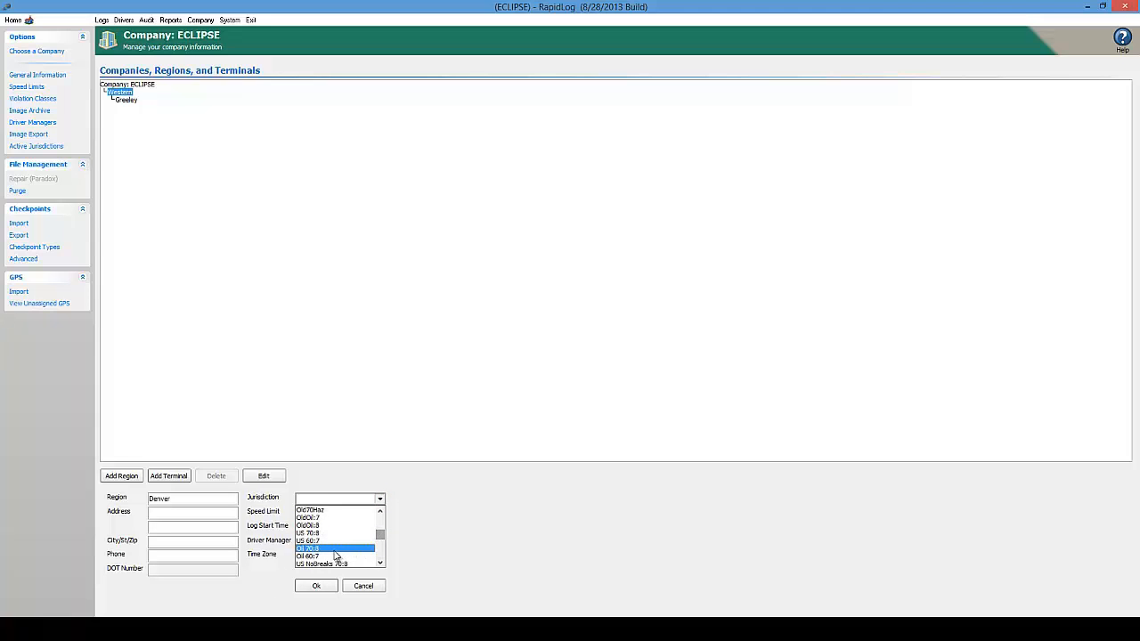
click(335, 549)
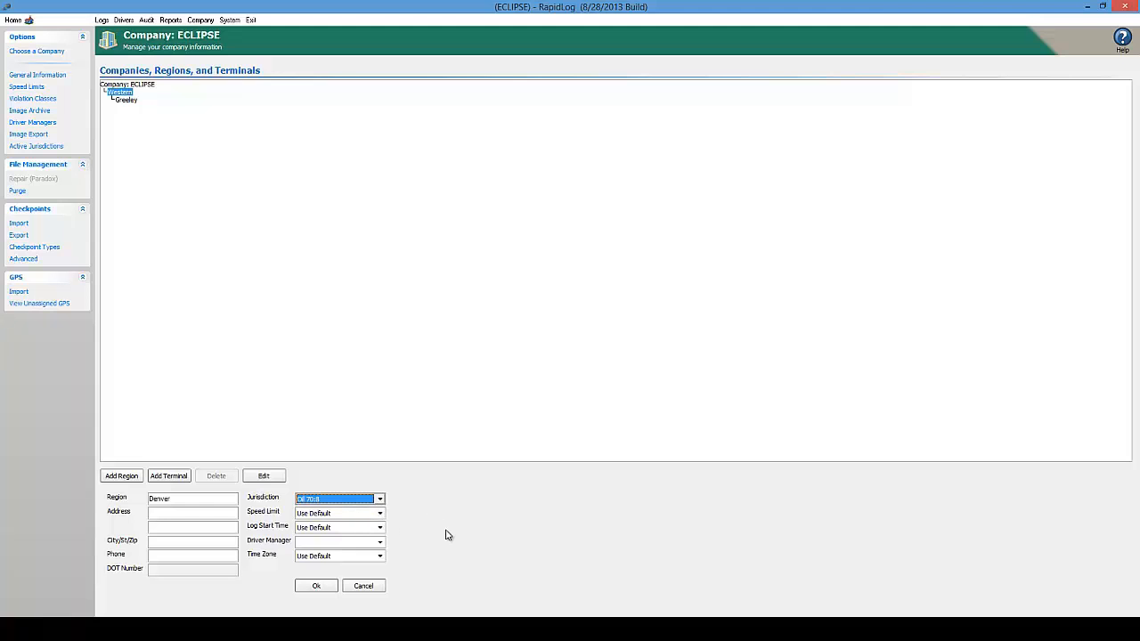
click(381, 514)
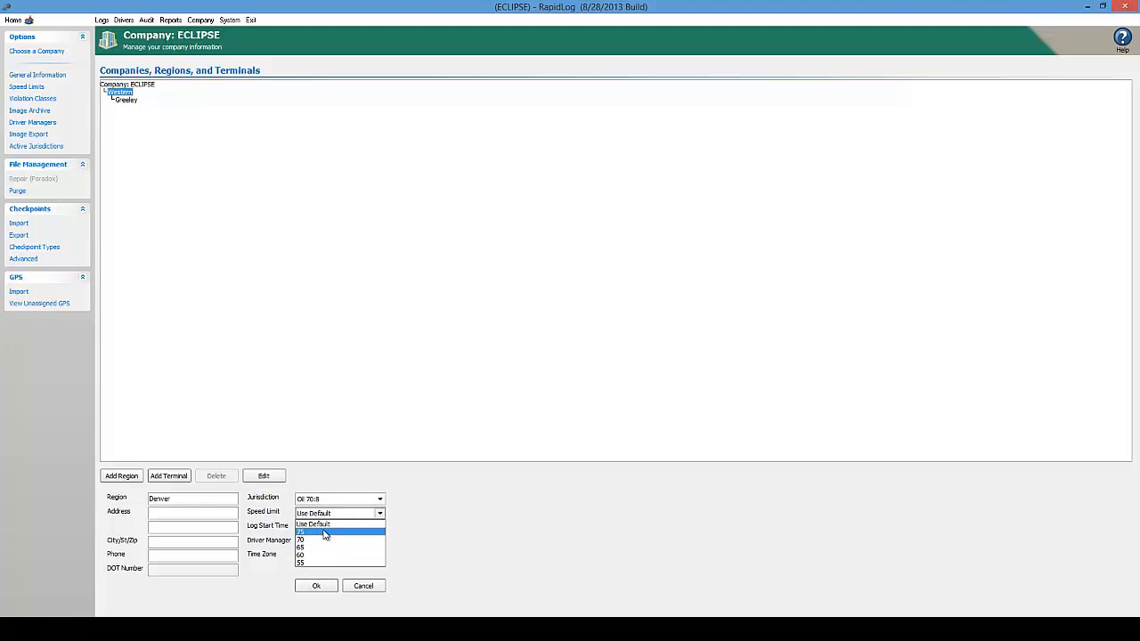
click(325, 532)
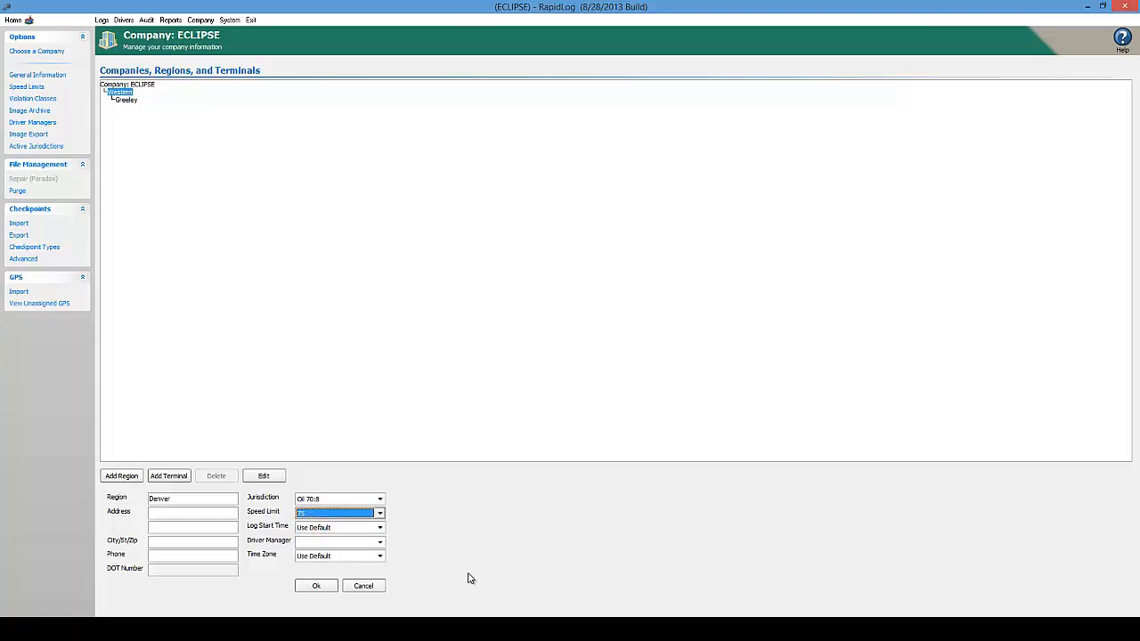
click(324, 591)
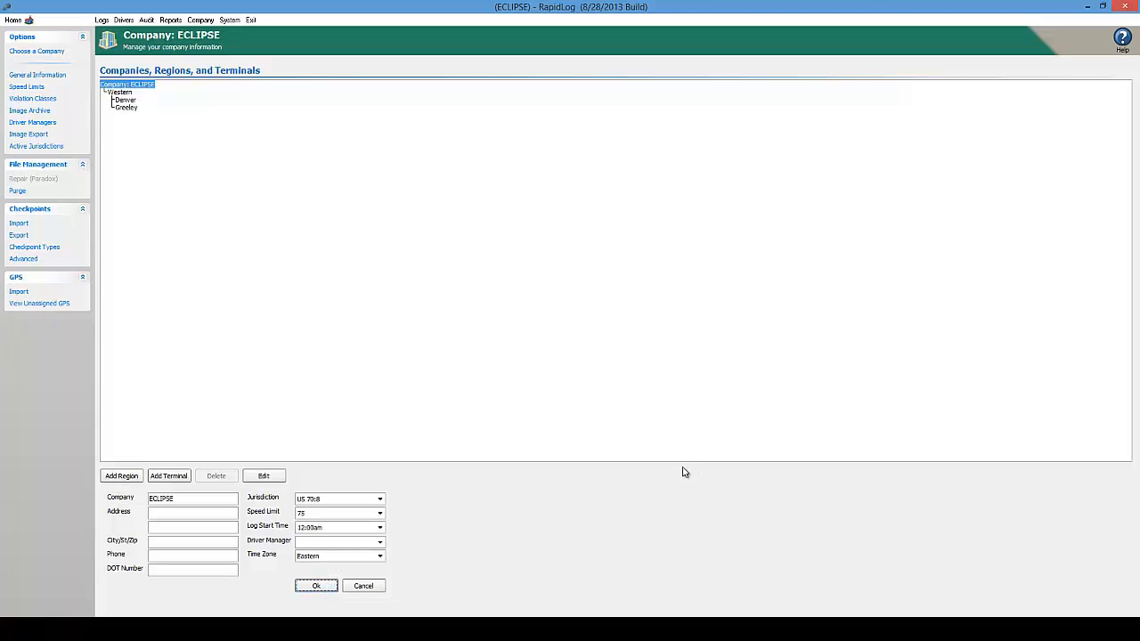
Change the ECLIPSE company's time zone to Mountain and save
click(188, 514)
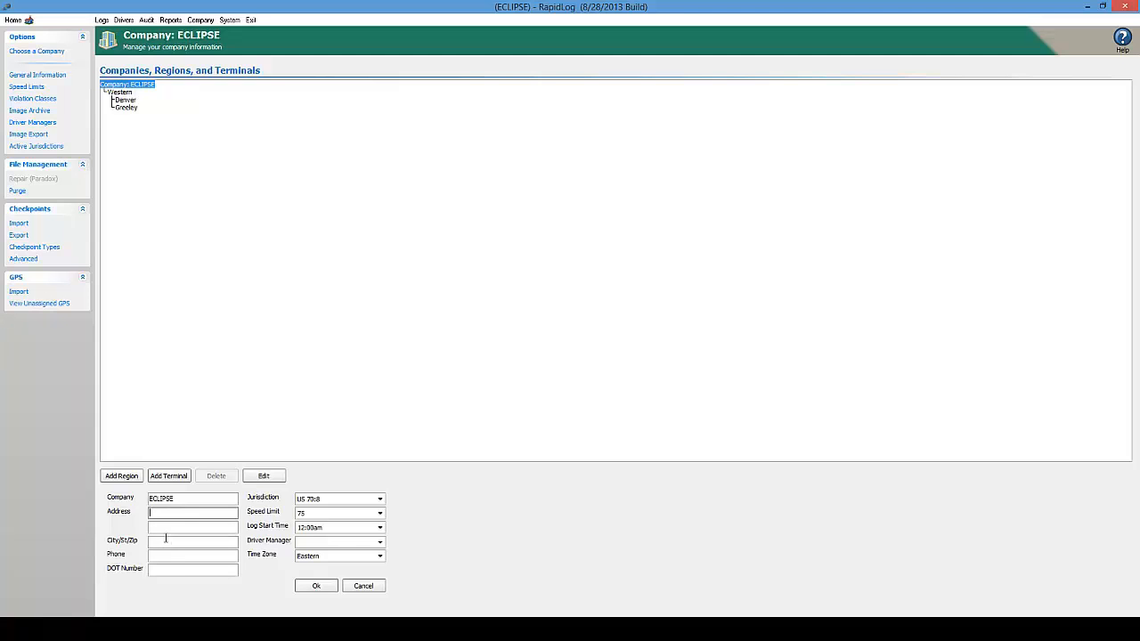
click(380, 555)
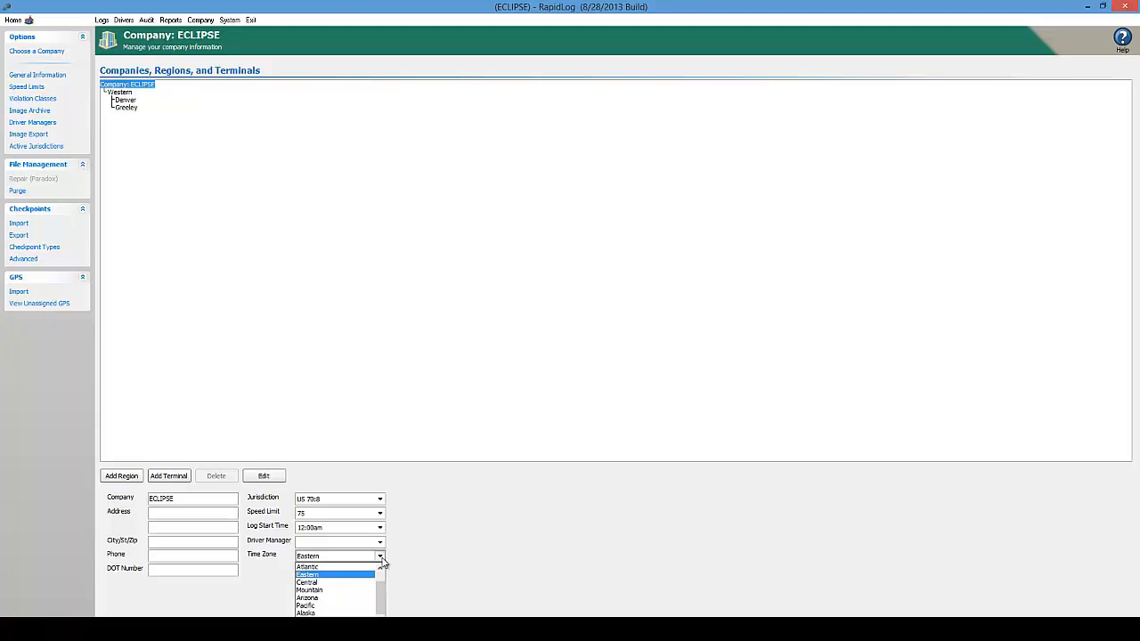
click(349, 590)
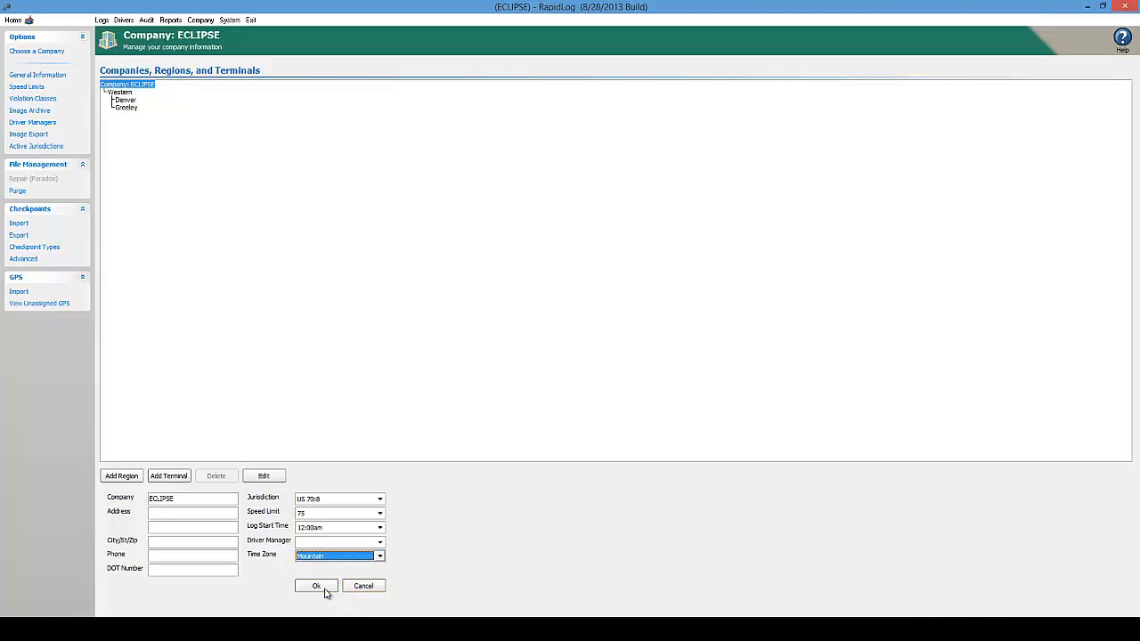
click(316, 585)
Review the Denver and Greeley terminal settings, then confirm the ECLIPSE company settings
click(125, 100)
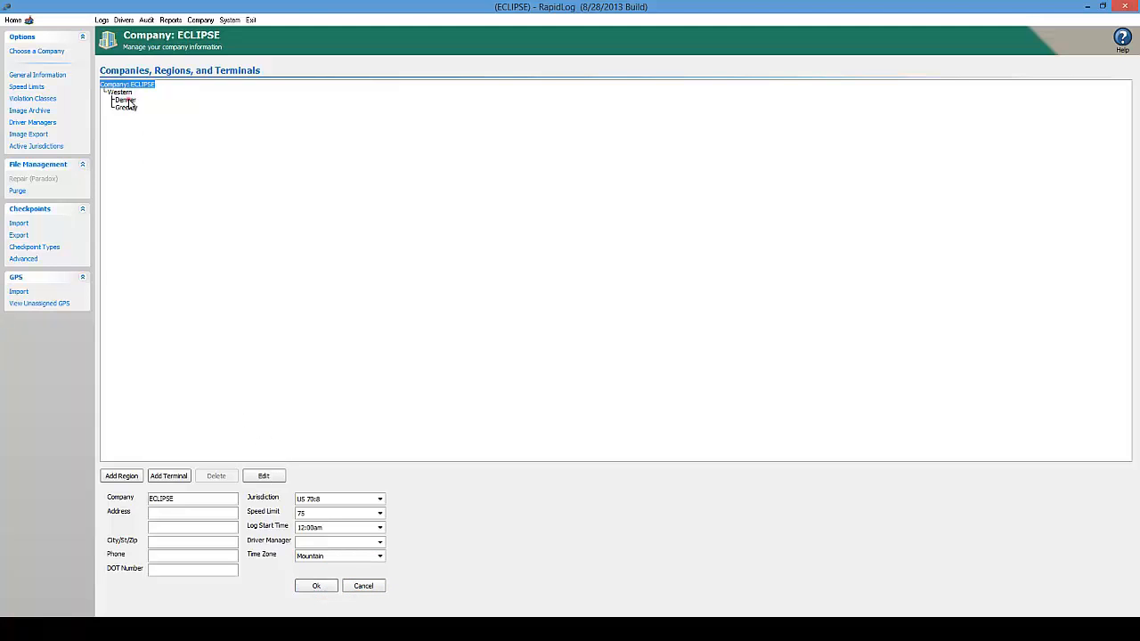
click(125, 107)
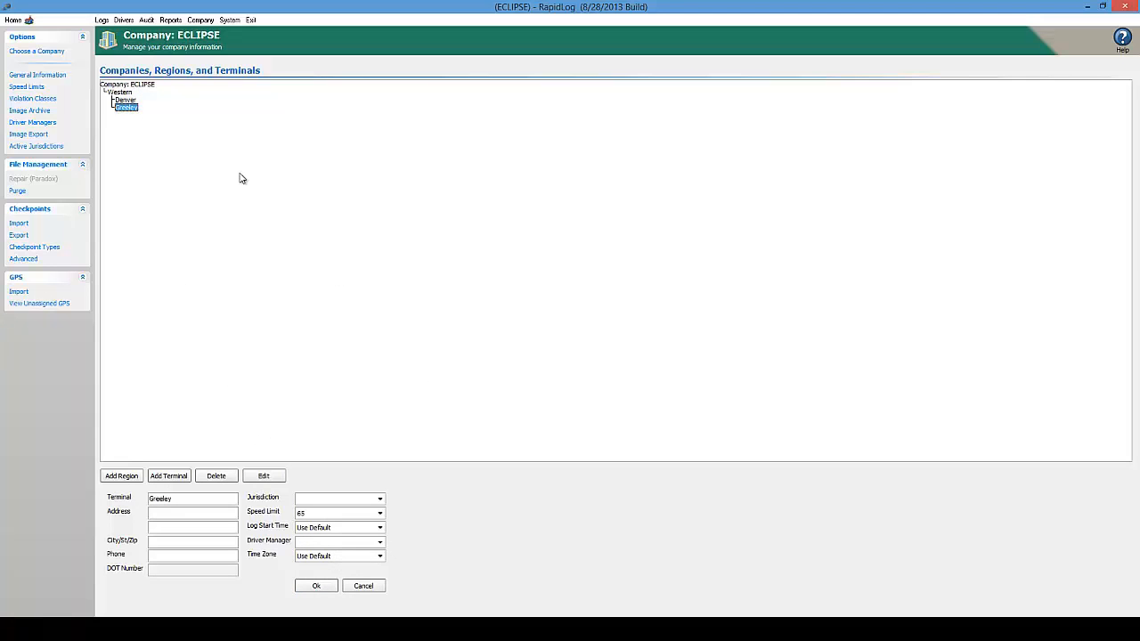
click(125, 100)
click(124, 85)
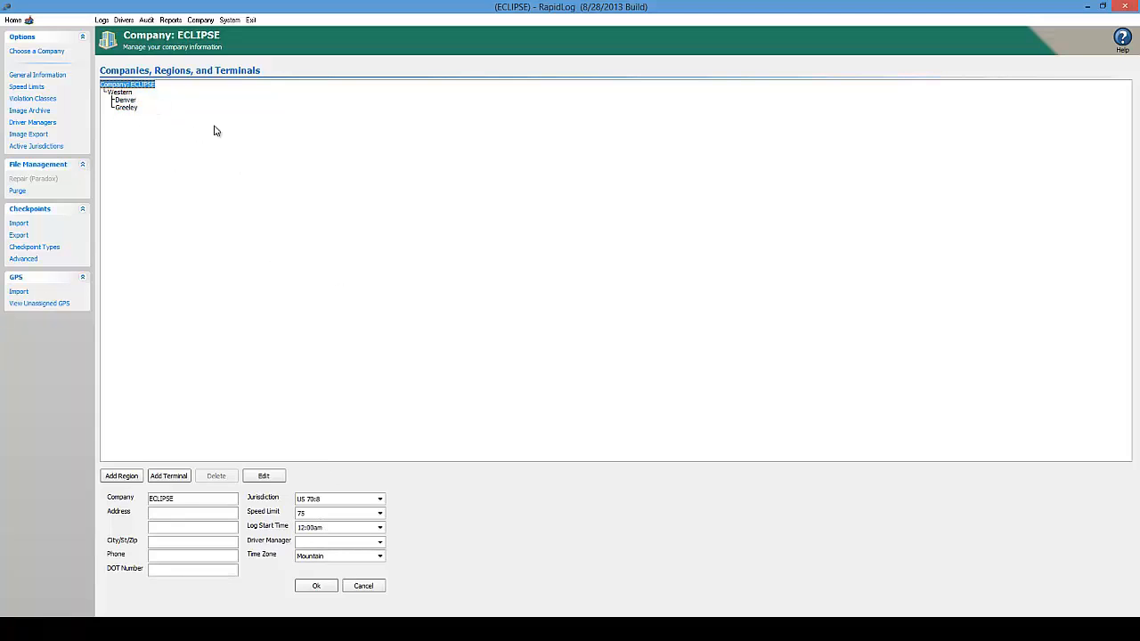
click(133, 100)
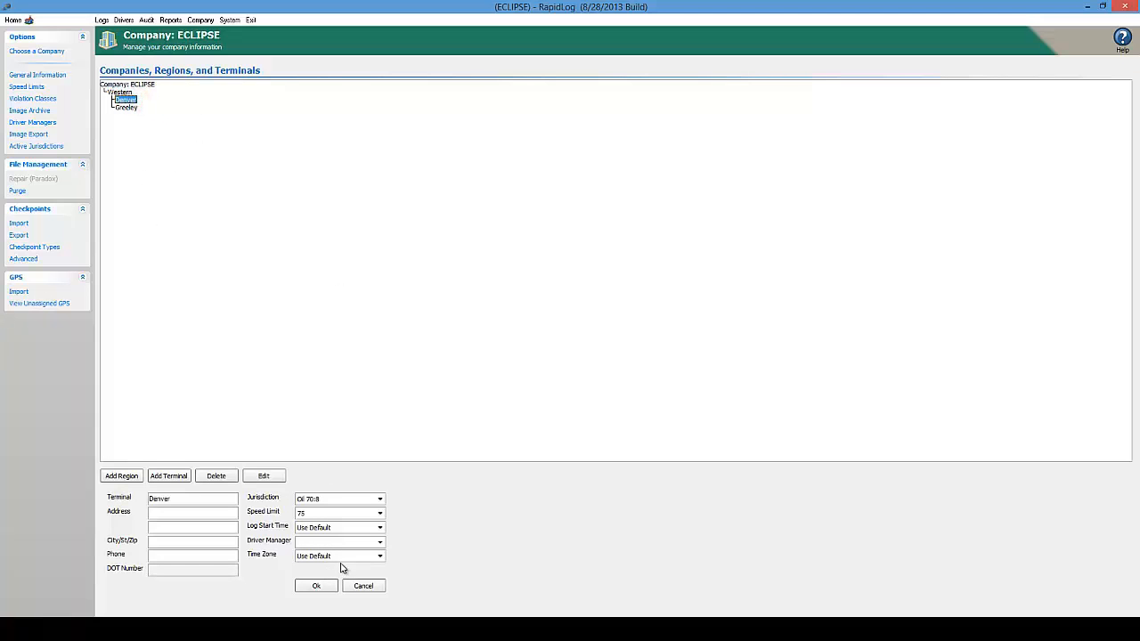
click(127, 84)
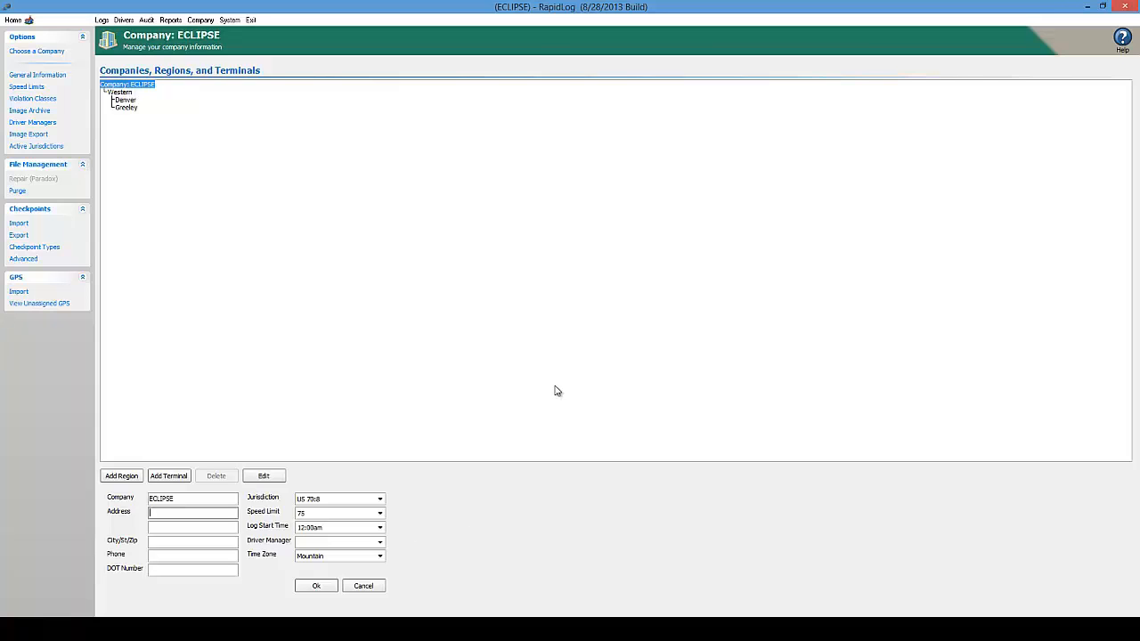
click(317, 587)
Create a new company named test using kilometers as the distance unit
click(39, 53)
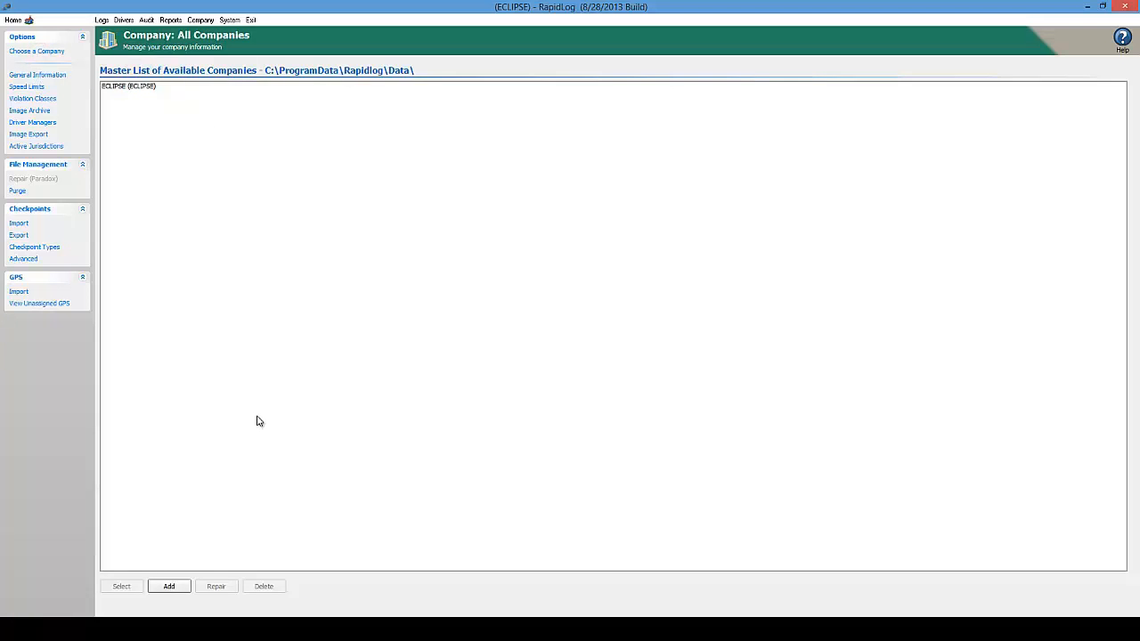
click(169, 587)
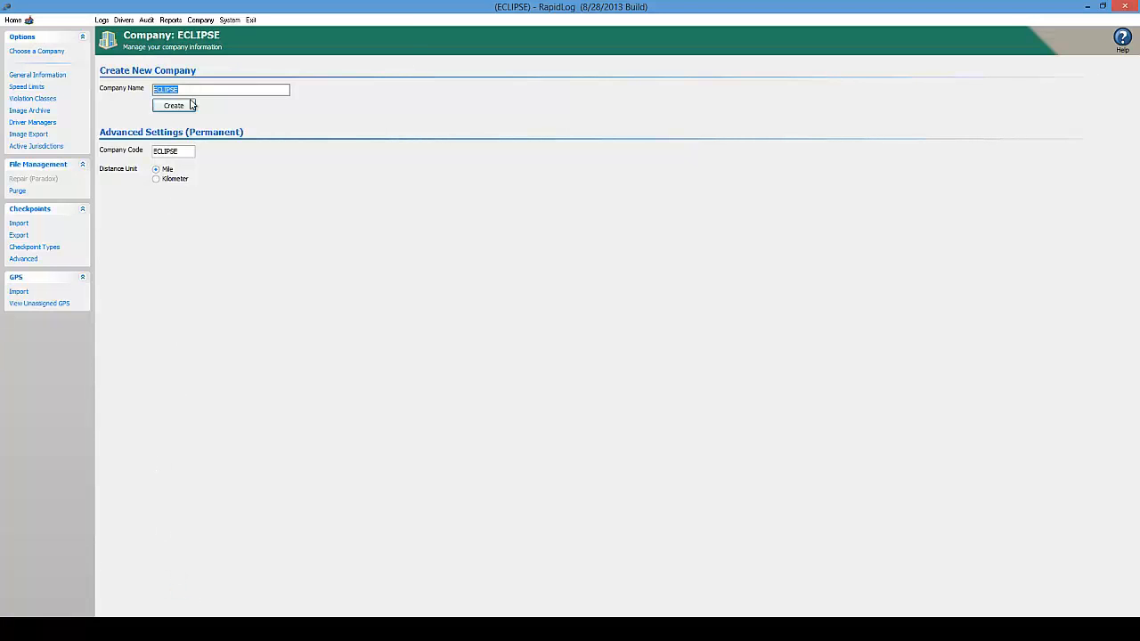
drag(193, 90, 153, 108)
text(test)
click(167, 181)
click(174, 106)
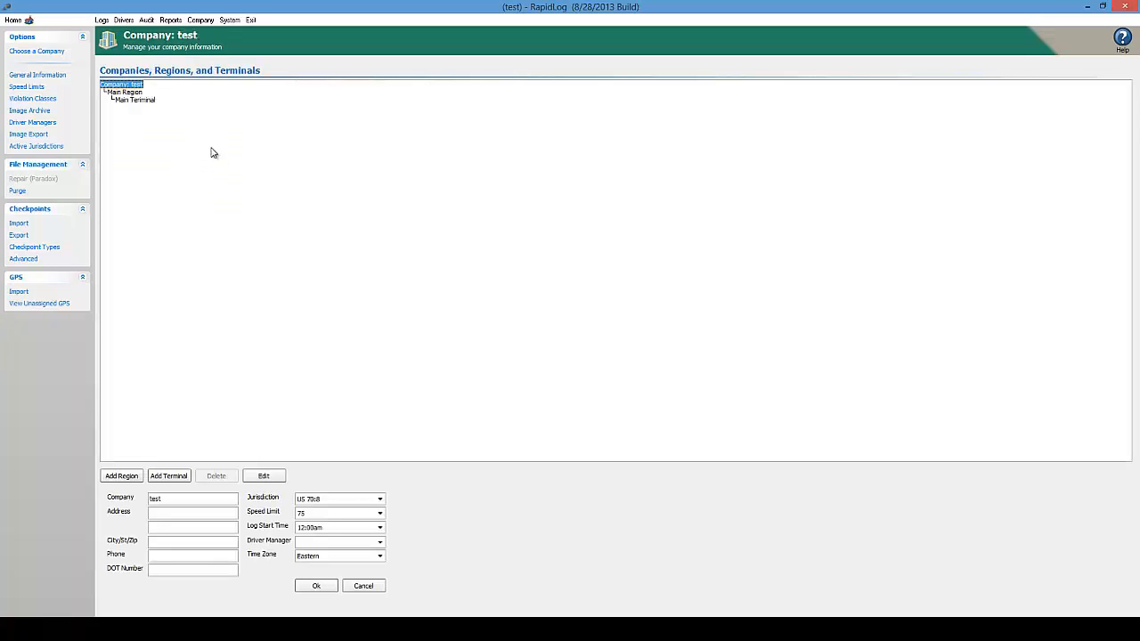
Look over test's Main Region and Main Terminal, then reopen the ECLIPSE company
click(132, 94)
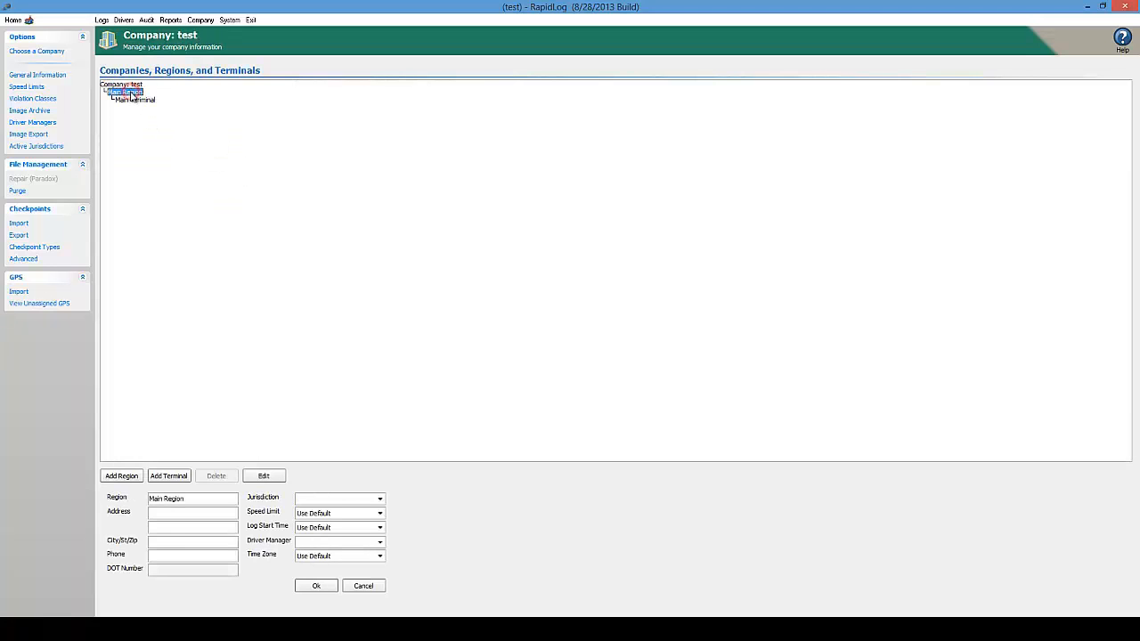
click(146, 102)
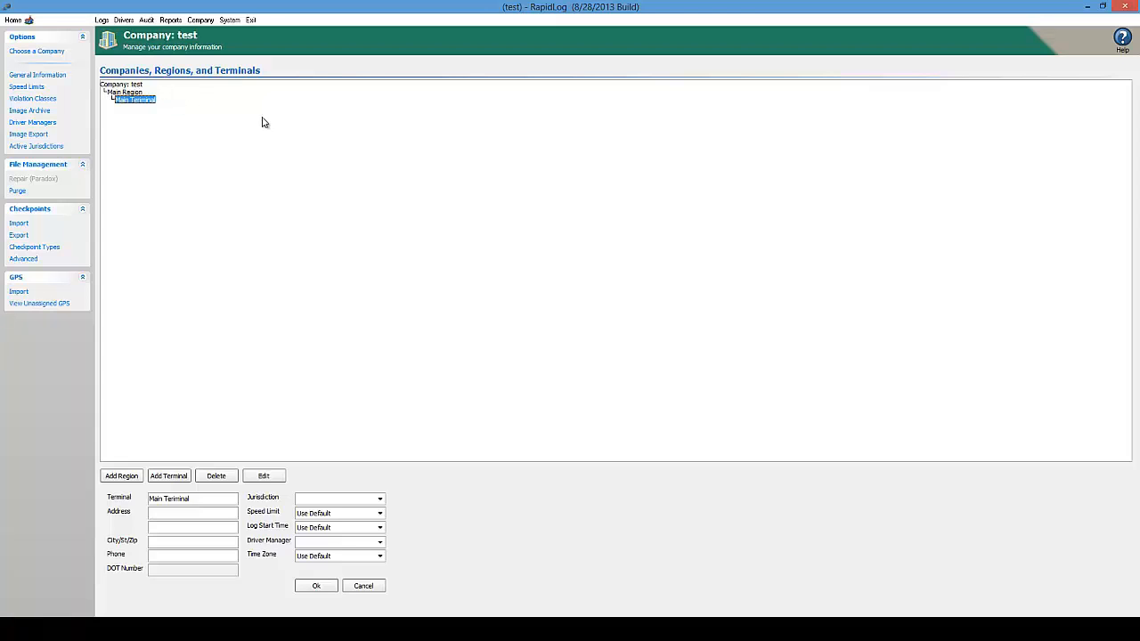
click(53, 55)
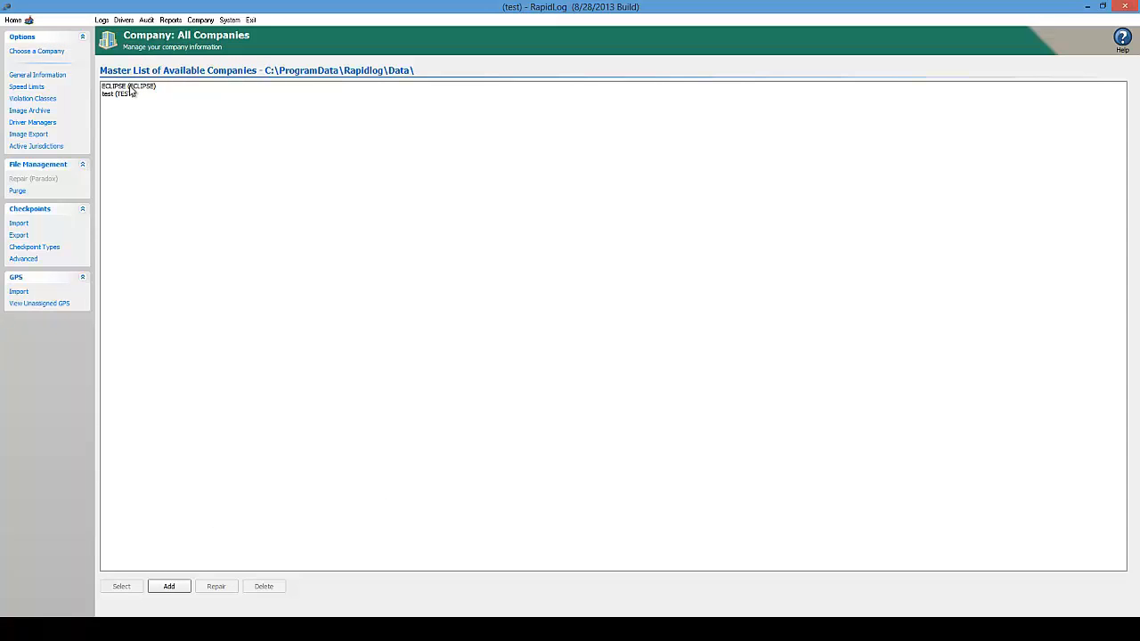
double_click(130, 86)
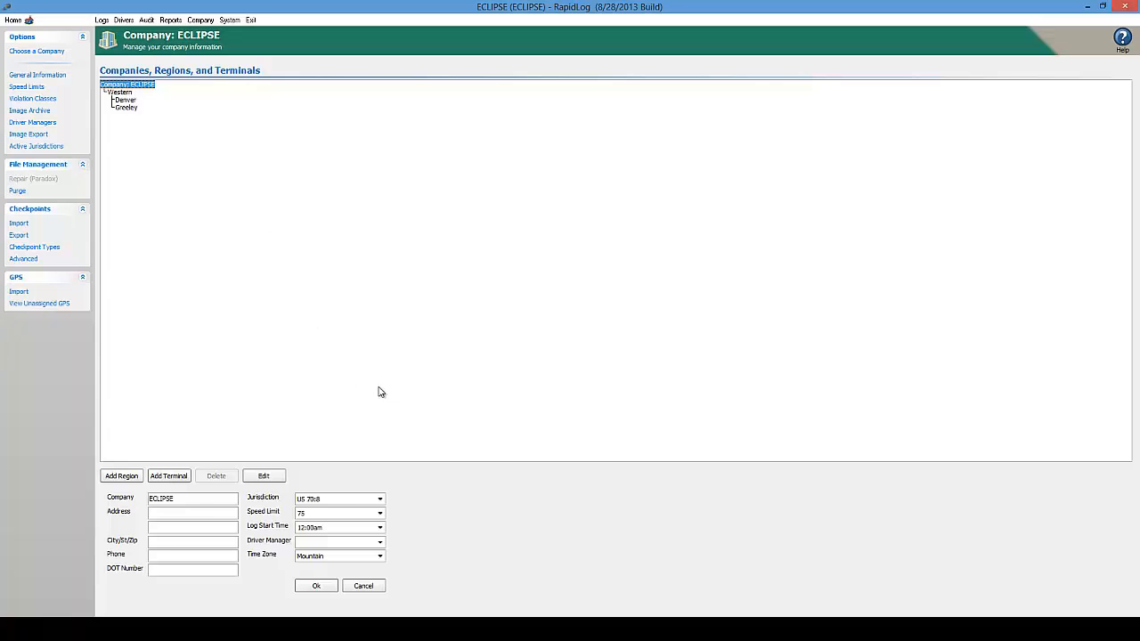
Open the Drivers page from the top menu bar
mouse_move(284, 628)
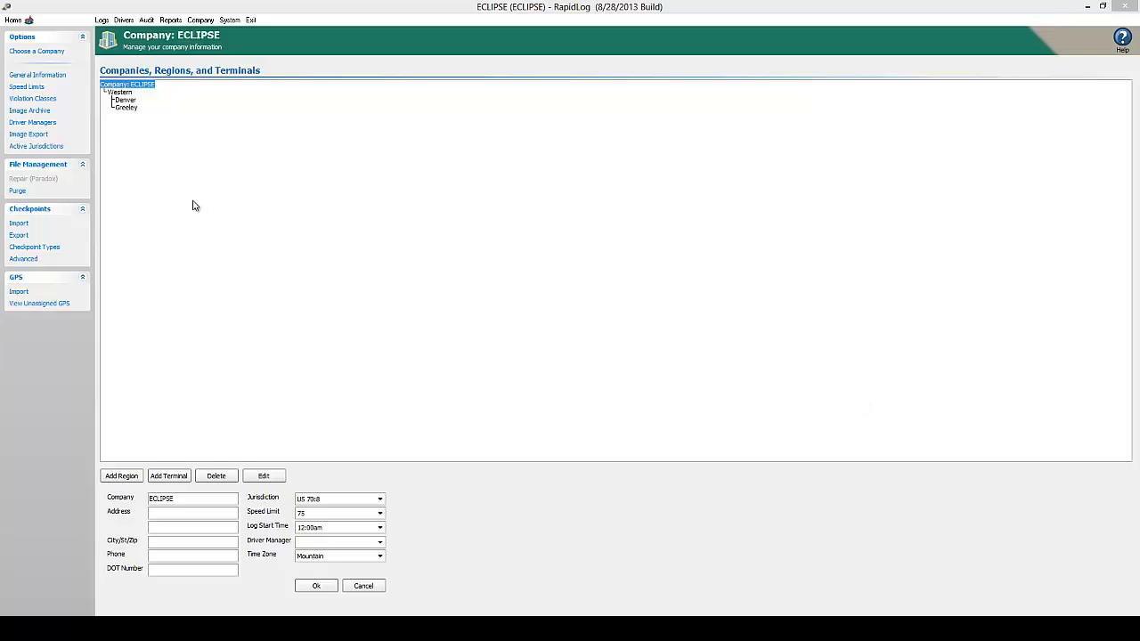
click(124, 21)
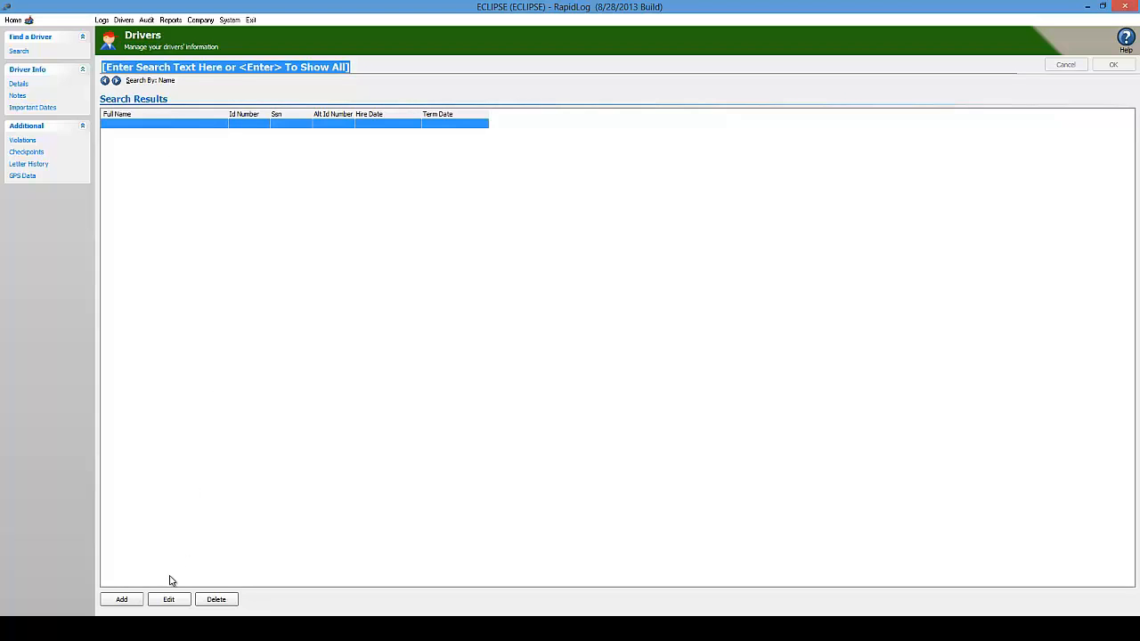
Start a blank new-driver record and check the First, Last and Primary ID fields
click(130, 599)
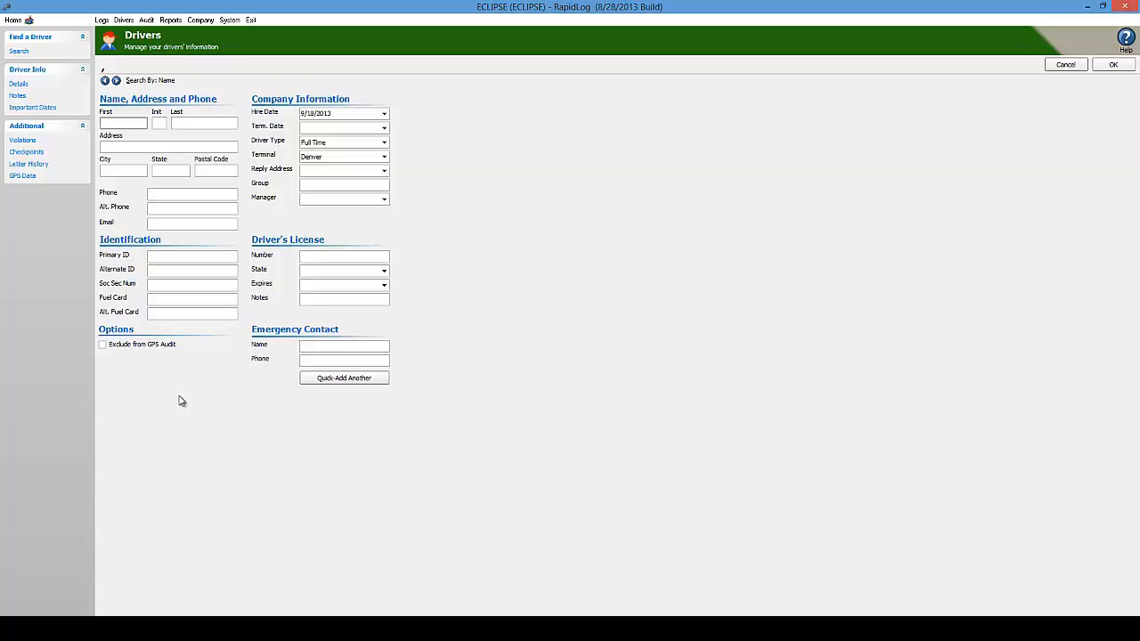
click(127, 122)
click(200, 122)
click(181, 255)
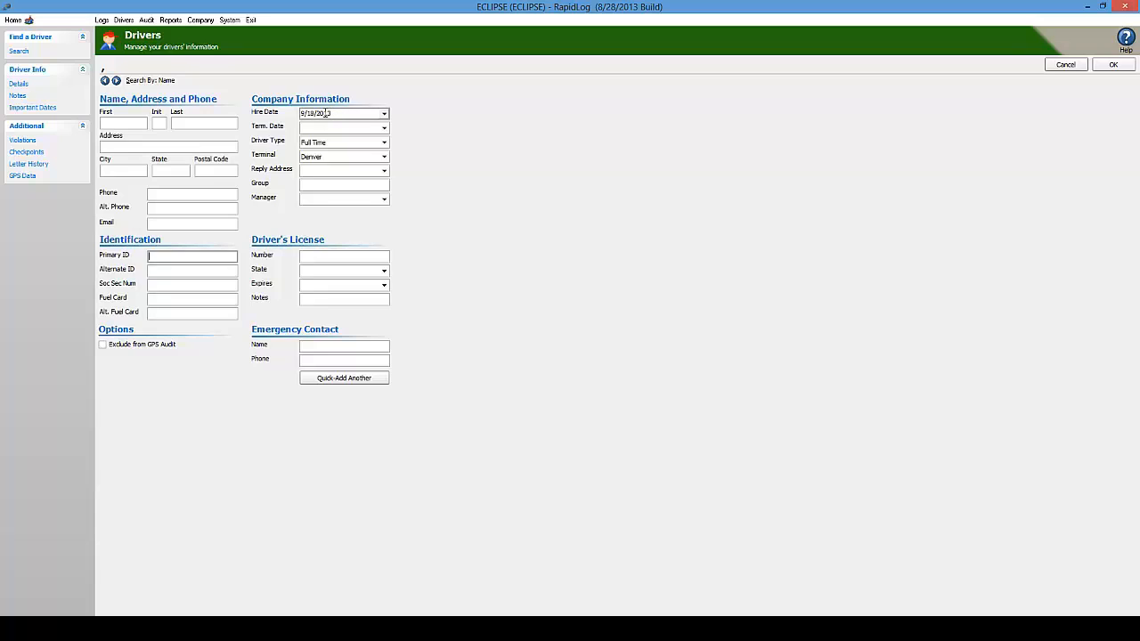
Leave the driver type as Full Time and switch the terminal from Denver to Greeley
click(385, 147)
click(385, 147)
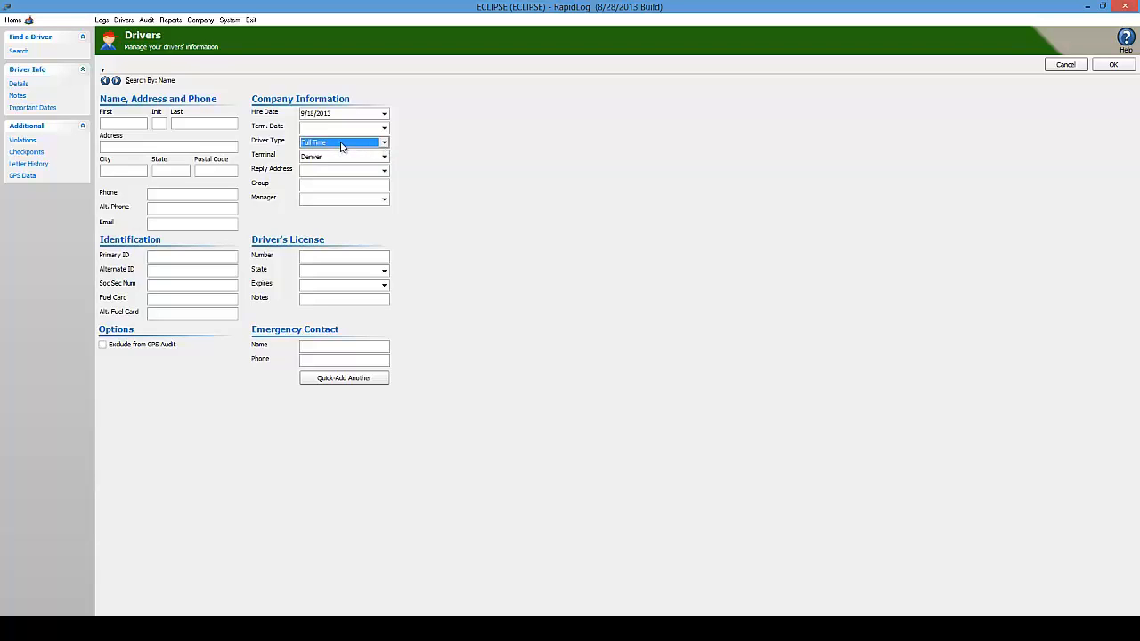
click(385, 147)
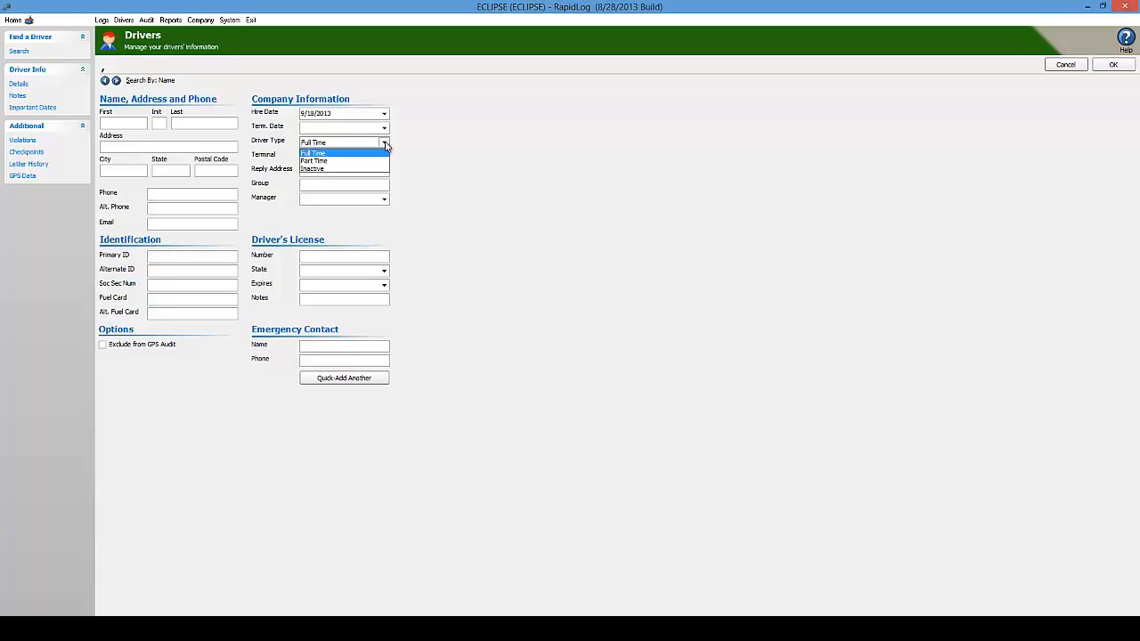
click(386, 143)
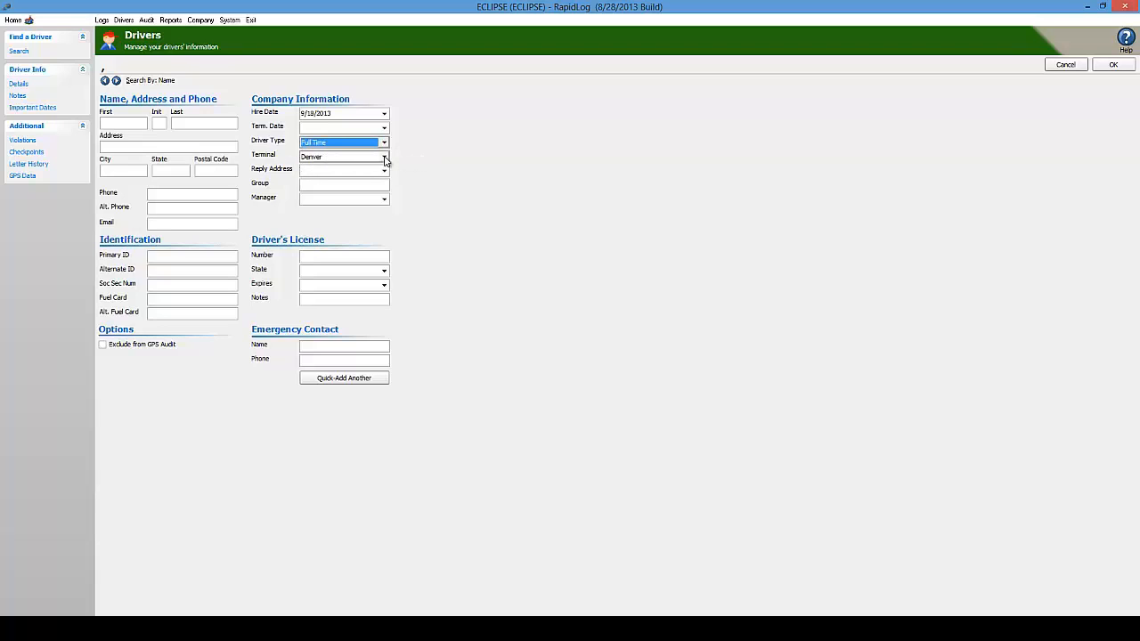
click(385, 157)
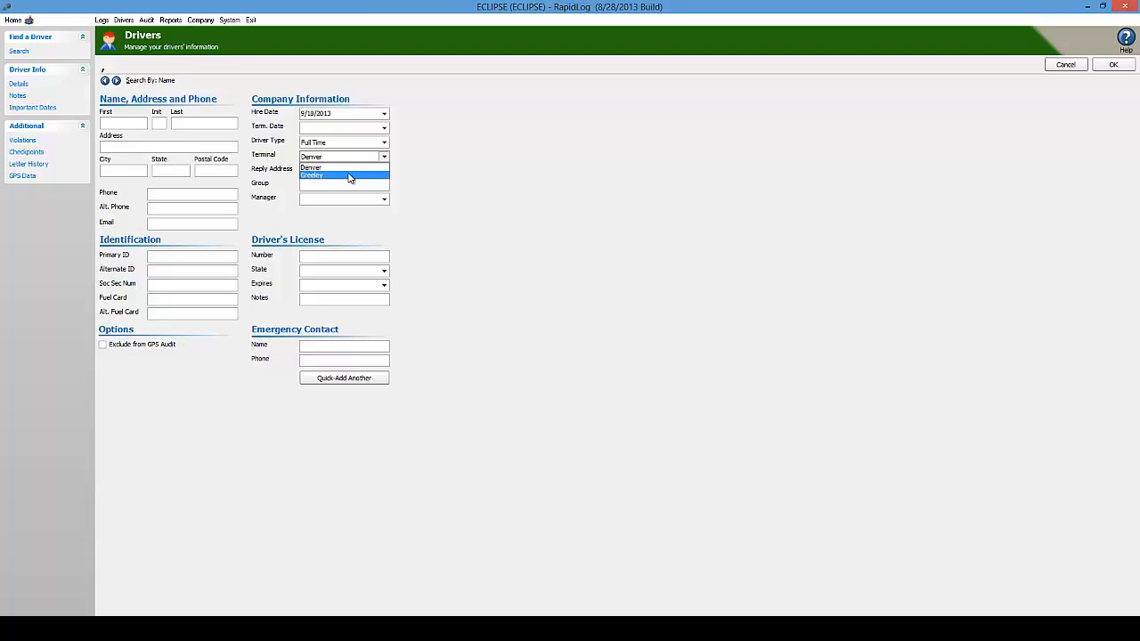
click(354, 175)
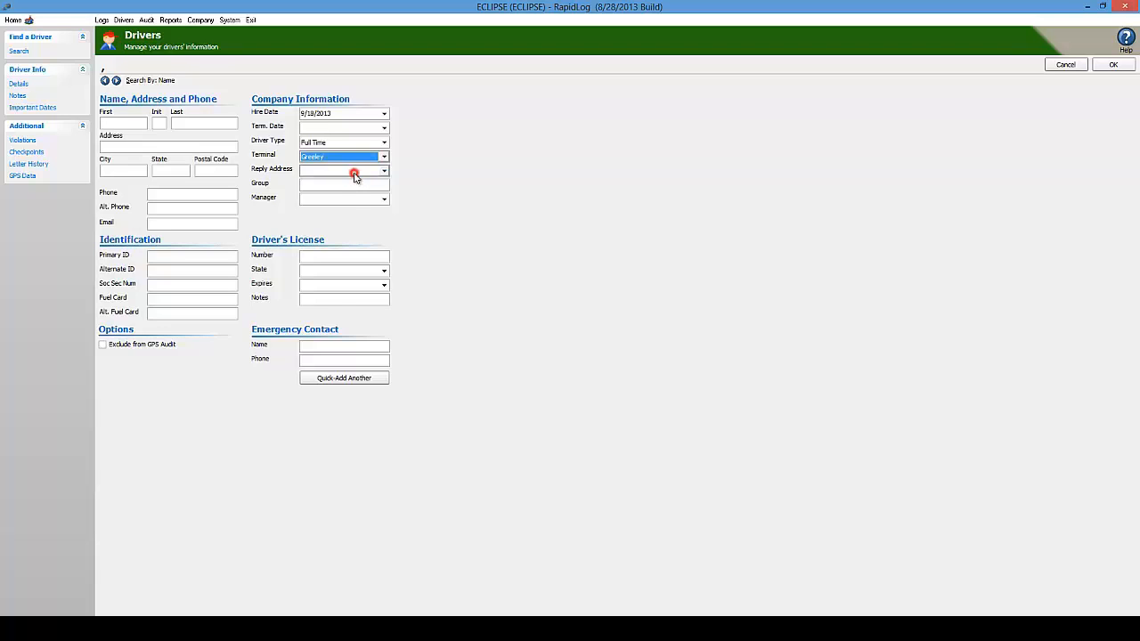
click(116, 123)
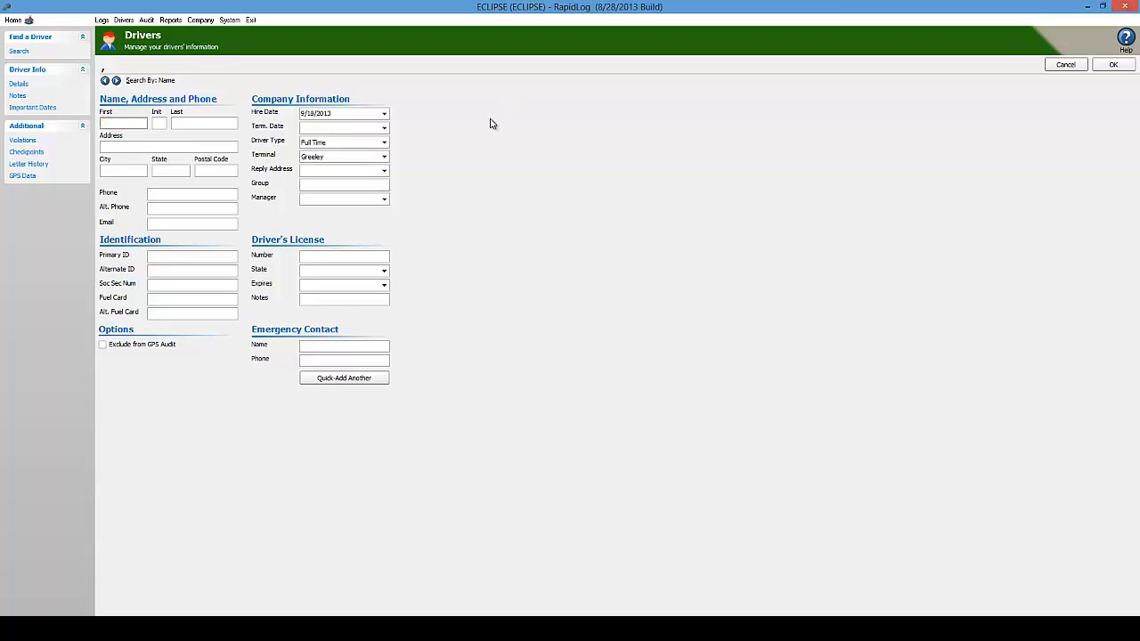
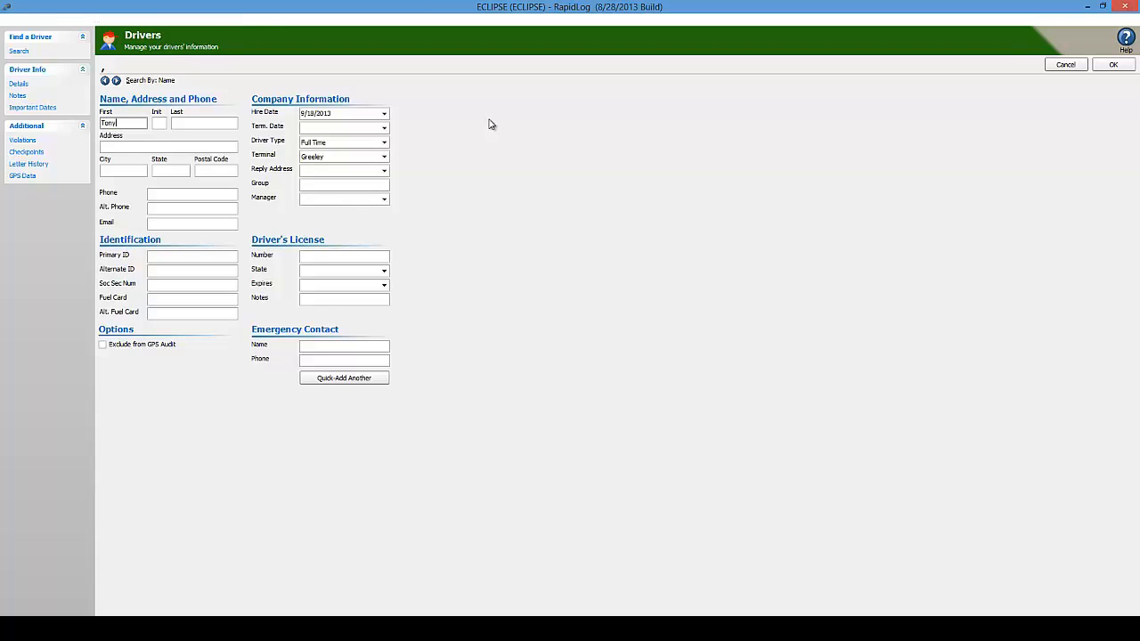
Enter the driver's first name, last name, and primary ID on the new-driver form
key(Tab)
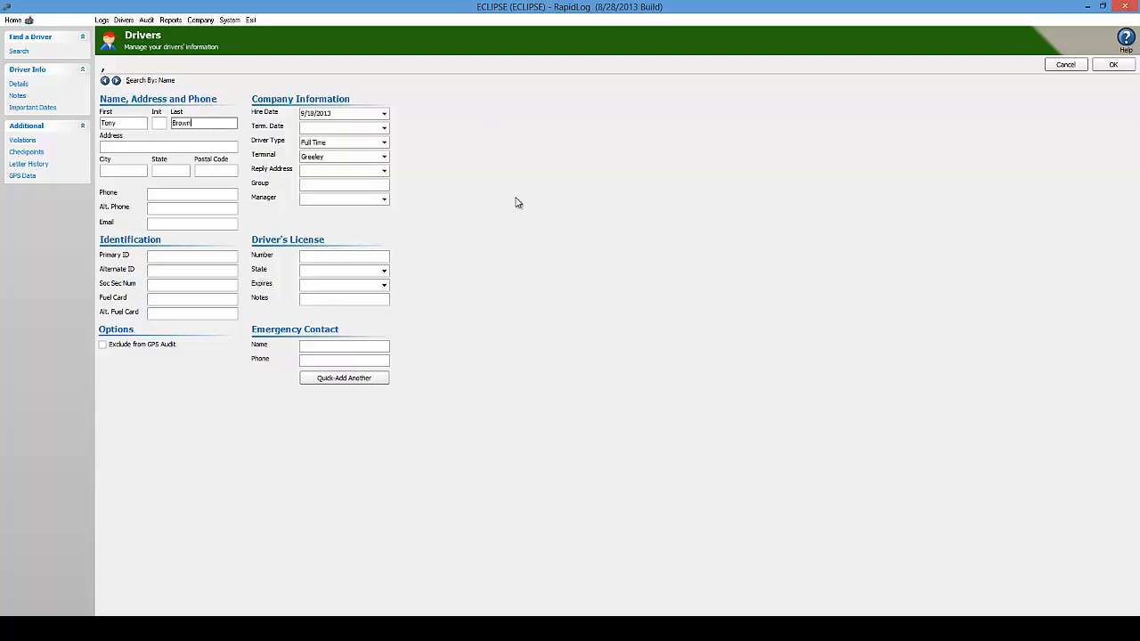
click(184, 253)
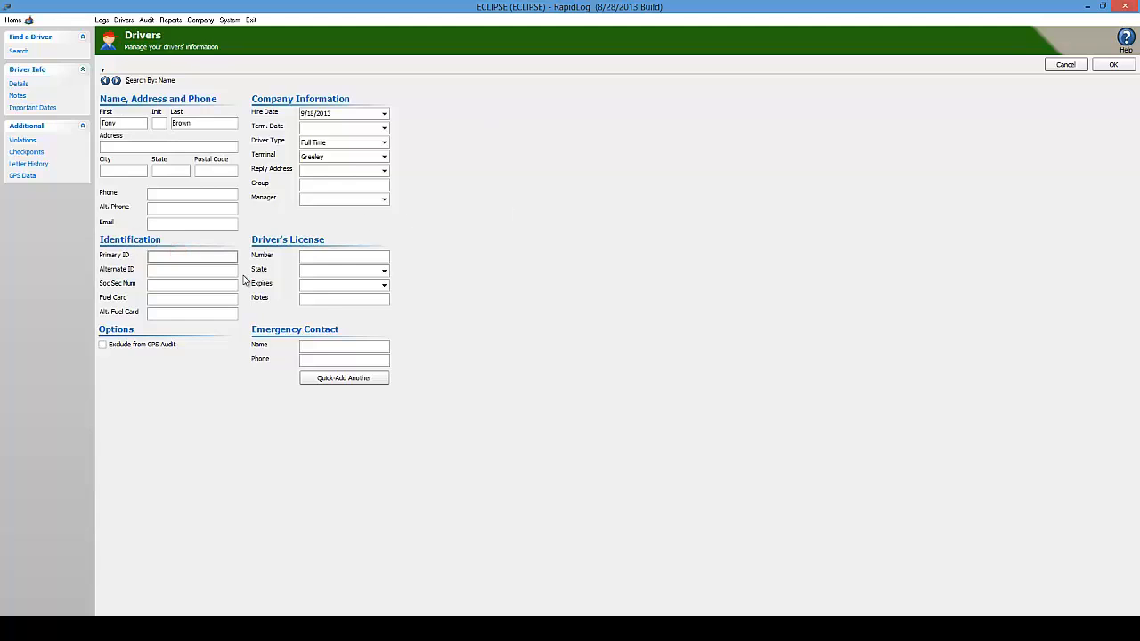
text(THUR)
Set the new driver's hire date to 7/1/2013, keep Full Time, and save the record
click(384, 114)
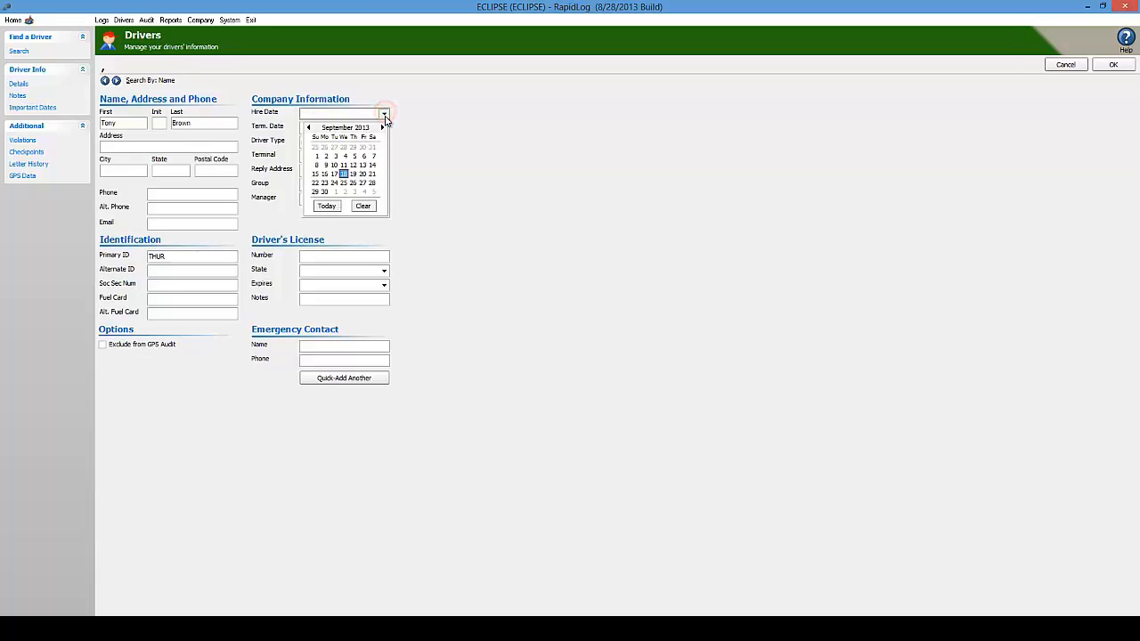
click(309, 128)
click(309, 128)
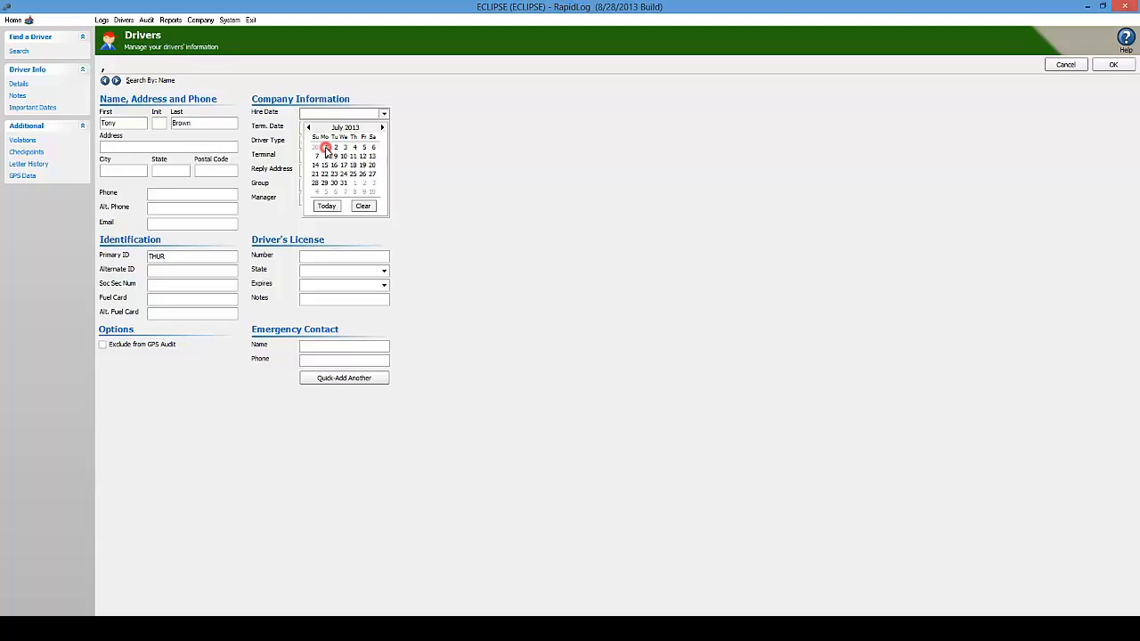
click(326, 149)
click(389, 143)
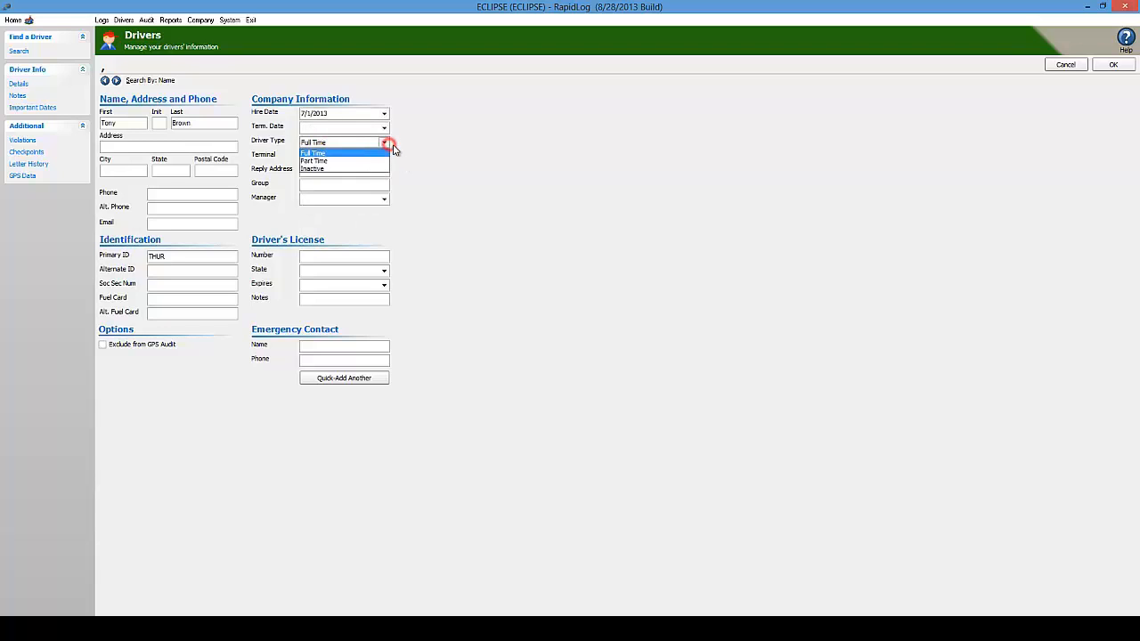
click(314, 153)
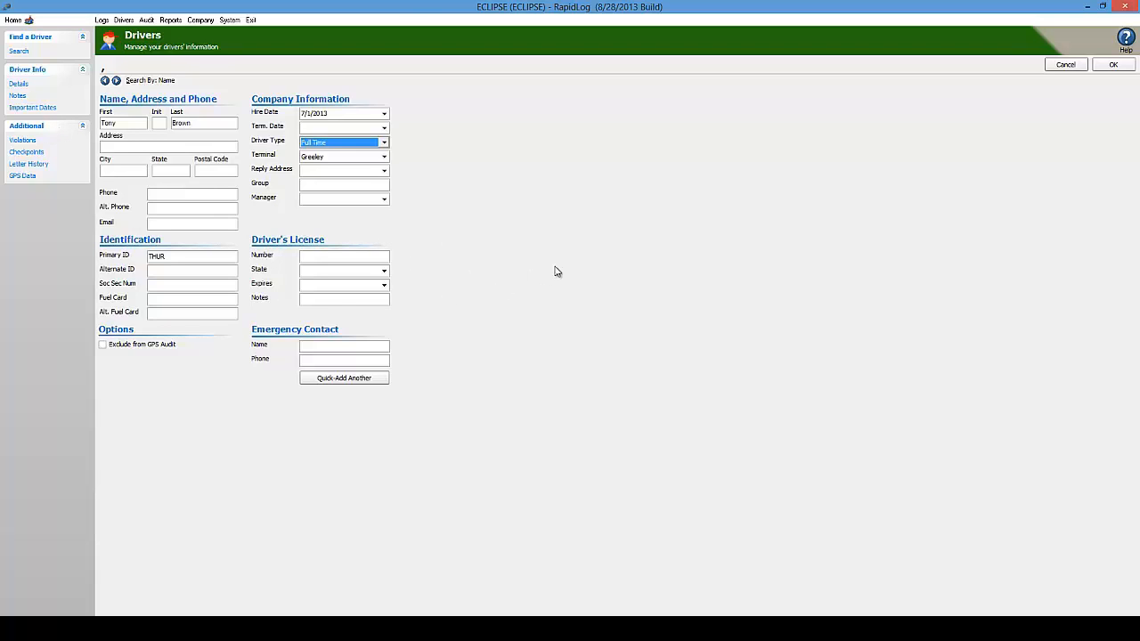
click(1113, 65)
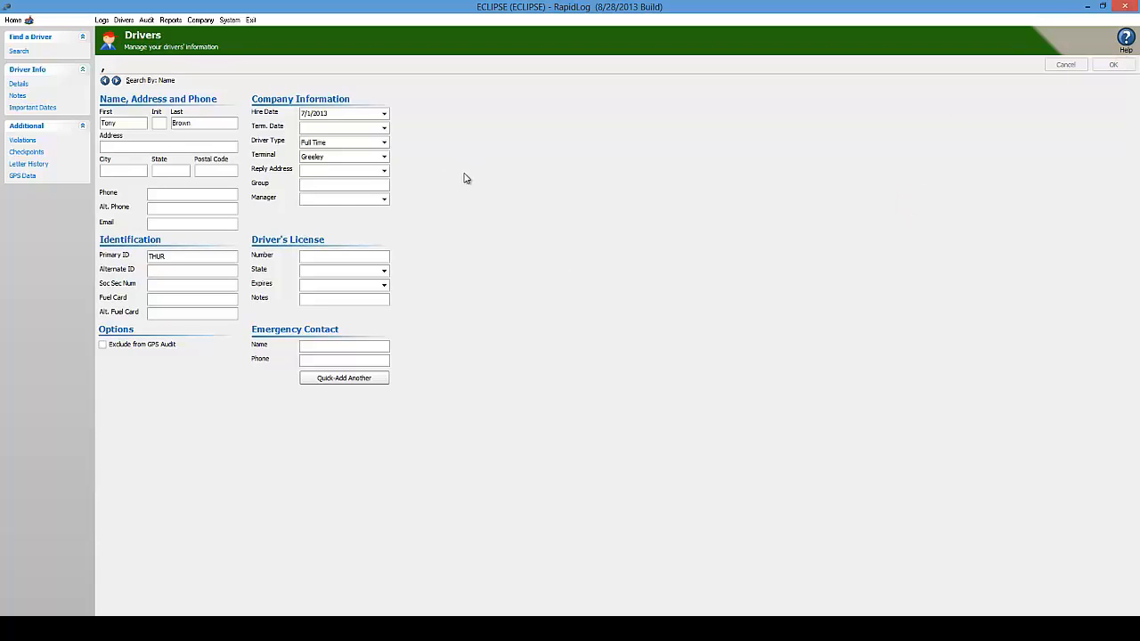
In Important Dates, rename the DOT Physical expiration label to Other
click(38, 109)
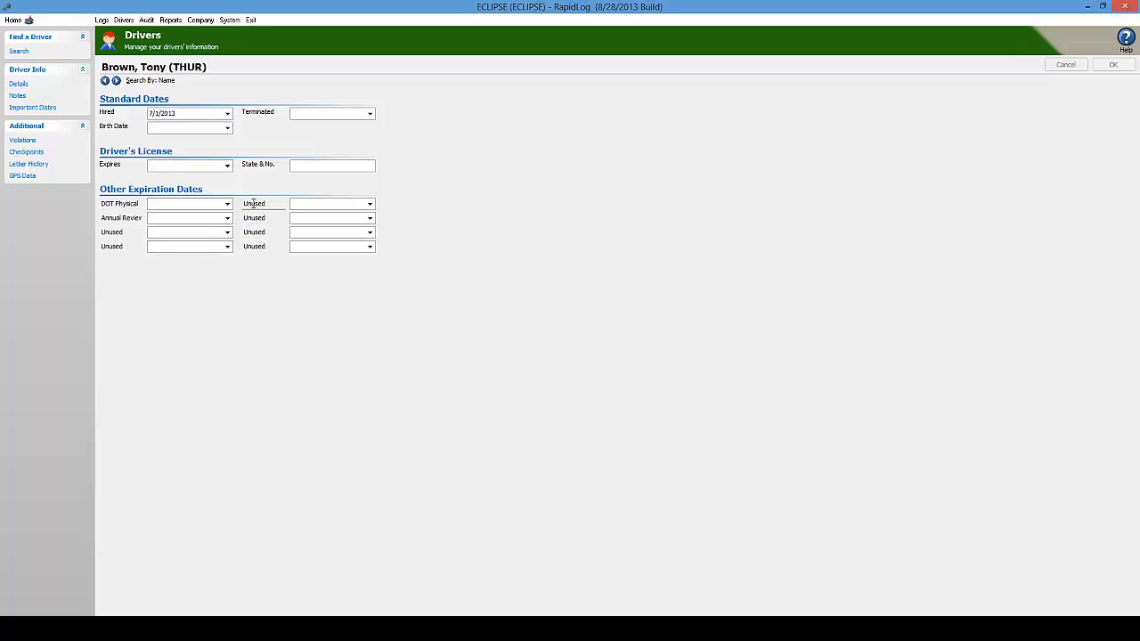
drag(140, 204, 116, 205)
key(Delete)
click(118, 229)
click(211, 207)
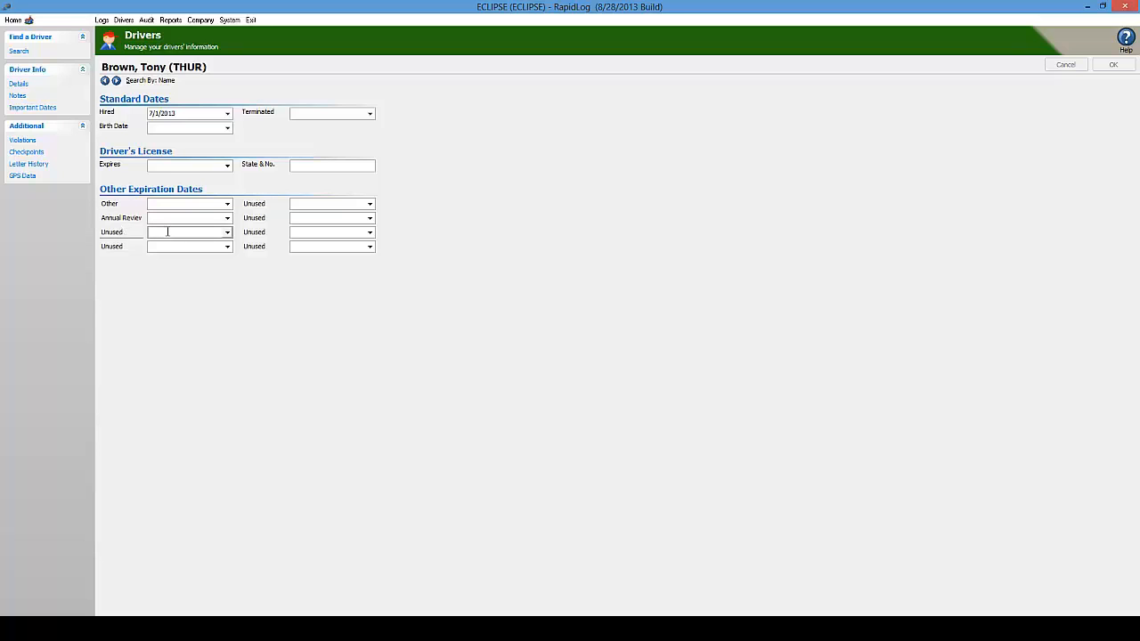
click(139, 232)
Go back to the driver's Details, then to the Find a Driver search page
click(18, 83)
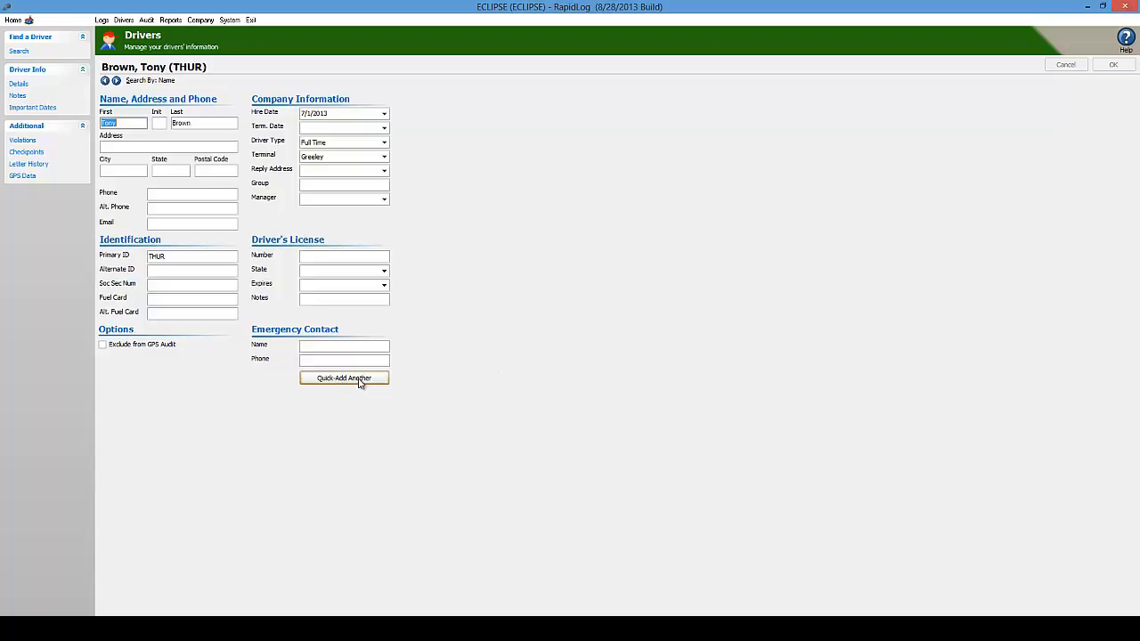
click(19, 52)
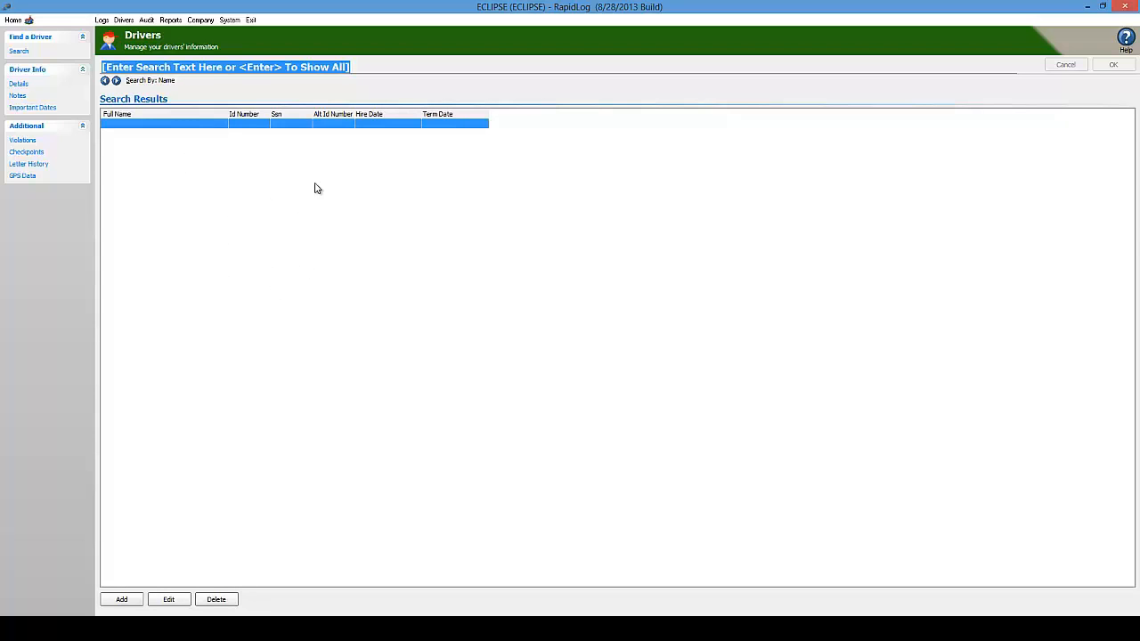
Run an empty search to list all drivers, then start a new blank driver entry
click(218, 66)
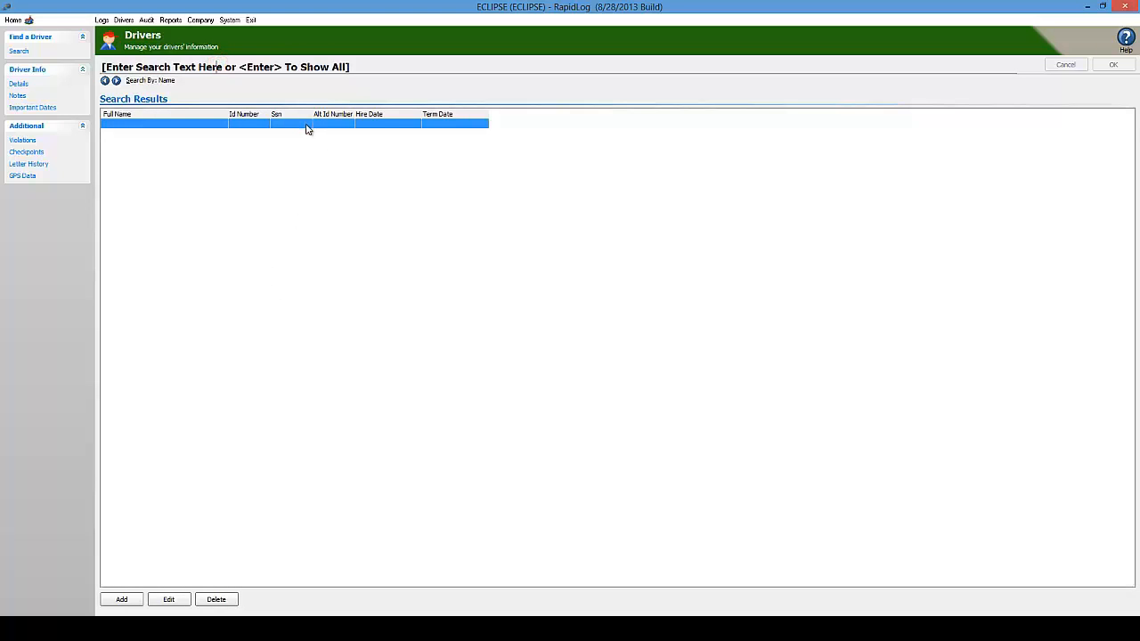
key(Return)
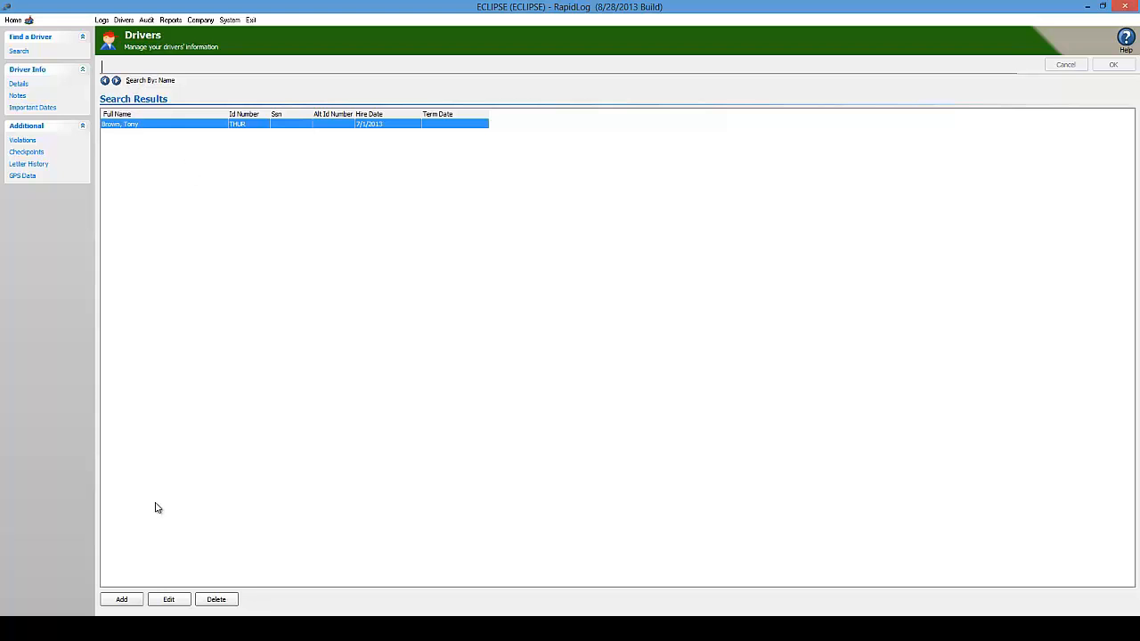
click(122, 599)
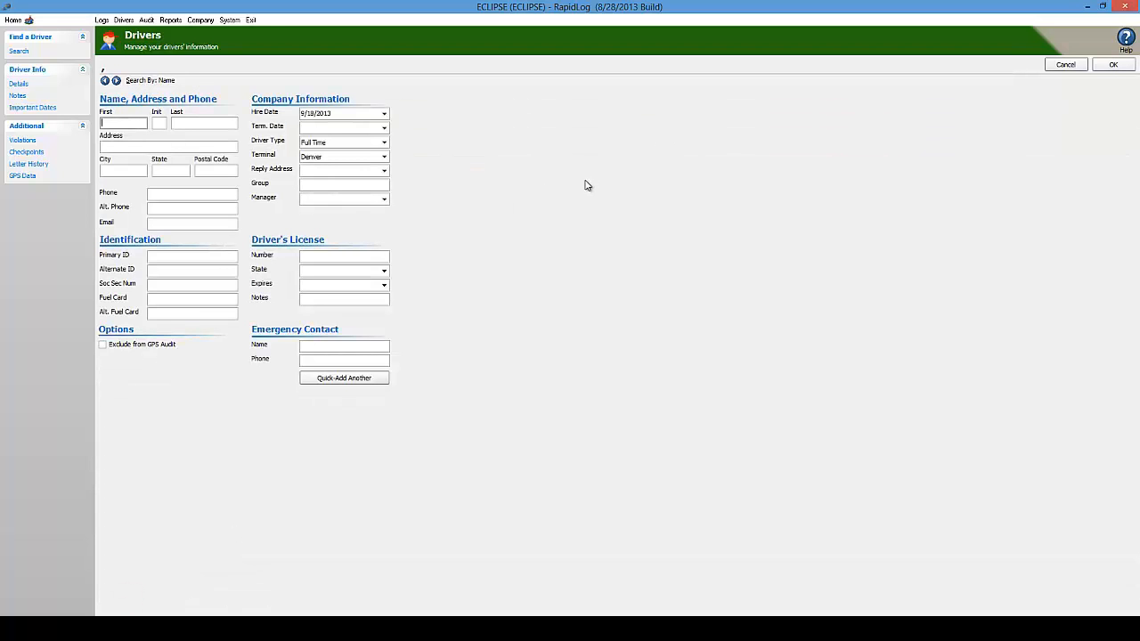
Enter the test driver's first name, last name and primary ID
key(Tab)
key(Tab)
key(Tab)
key(Tab)
key(Tab)
key(Tab)
key(Tab)
key(Tab)
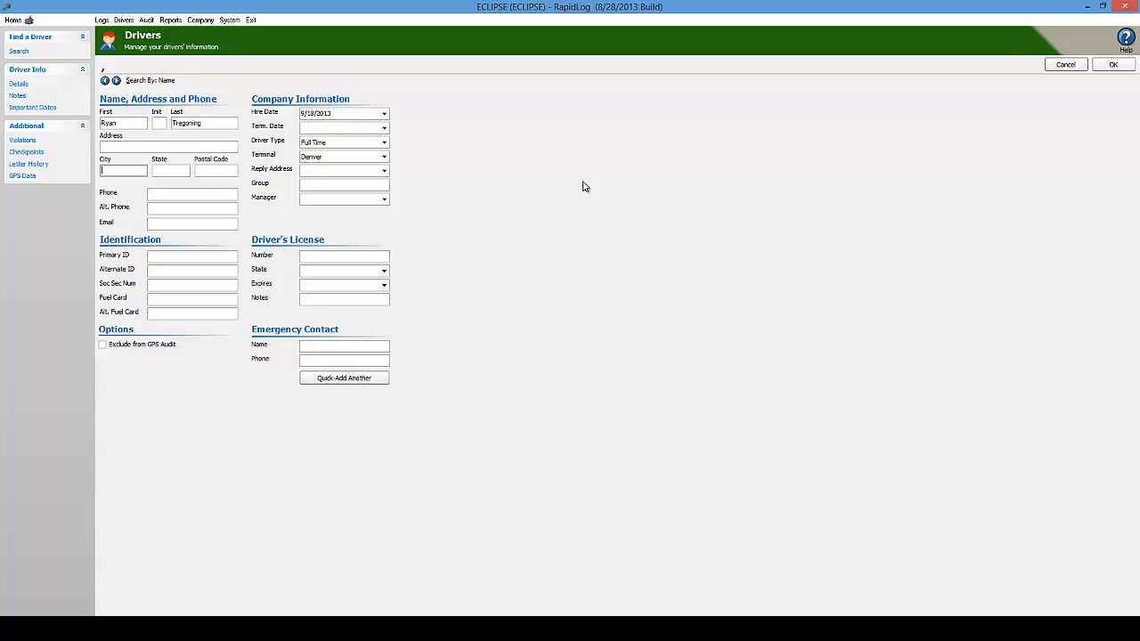
key(Tab)
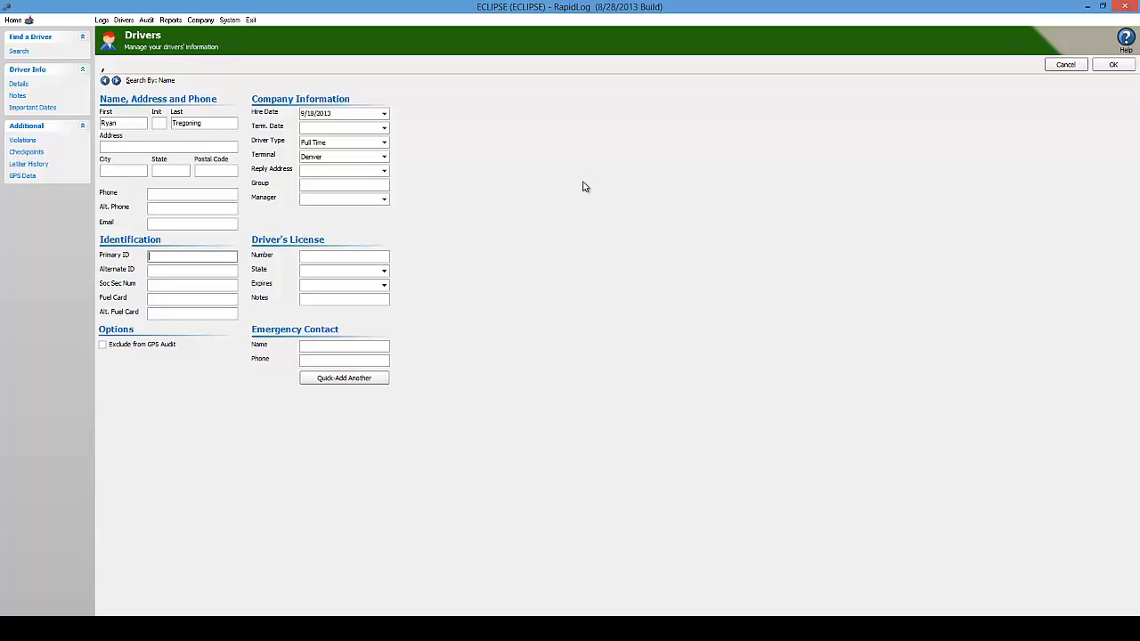
text(RAWR)
Set hire date 9/1/2013, Part Time, Denver terminal, save, and return to search
click(384, 113)
click(318, 156)
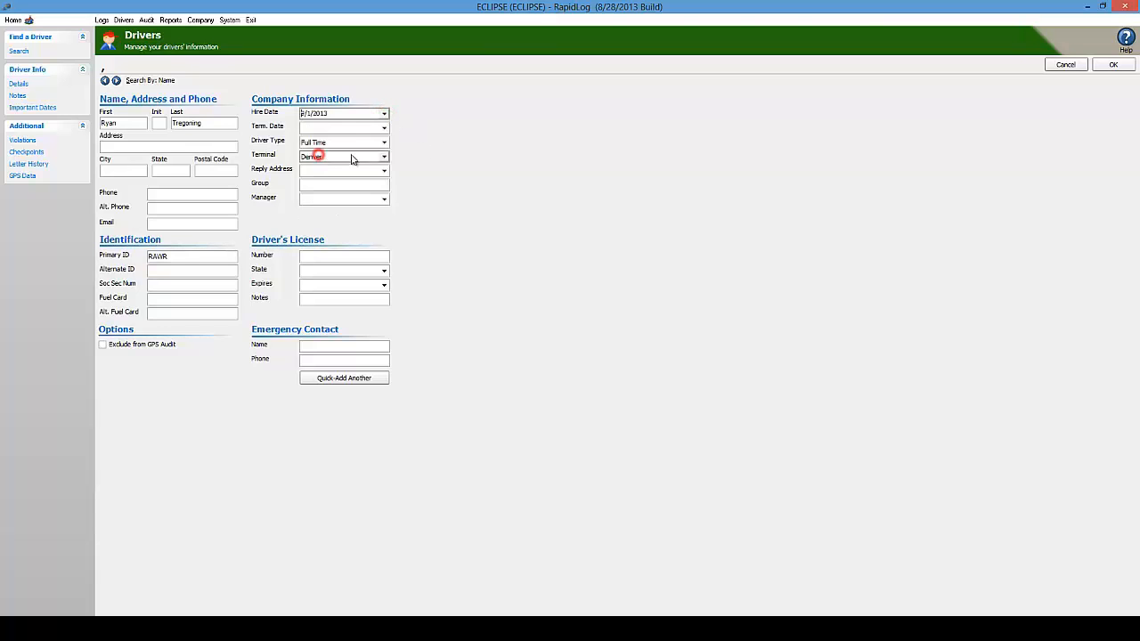
click(383, 142)
click(348, 161)
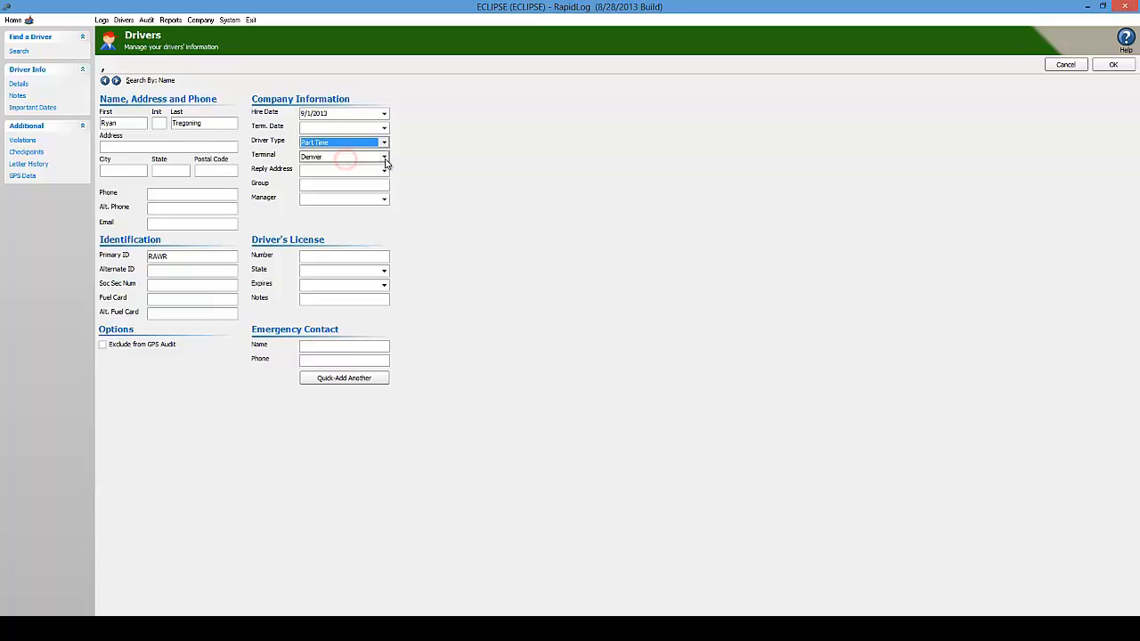
click(384, 157)
click(336, 170)
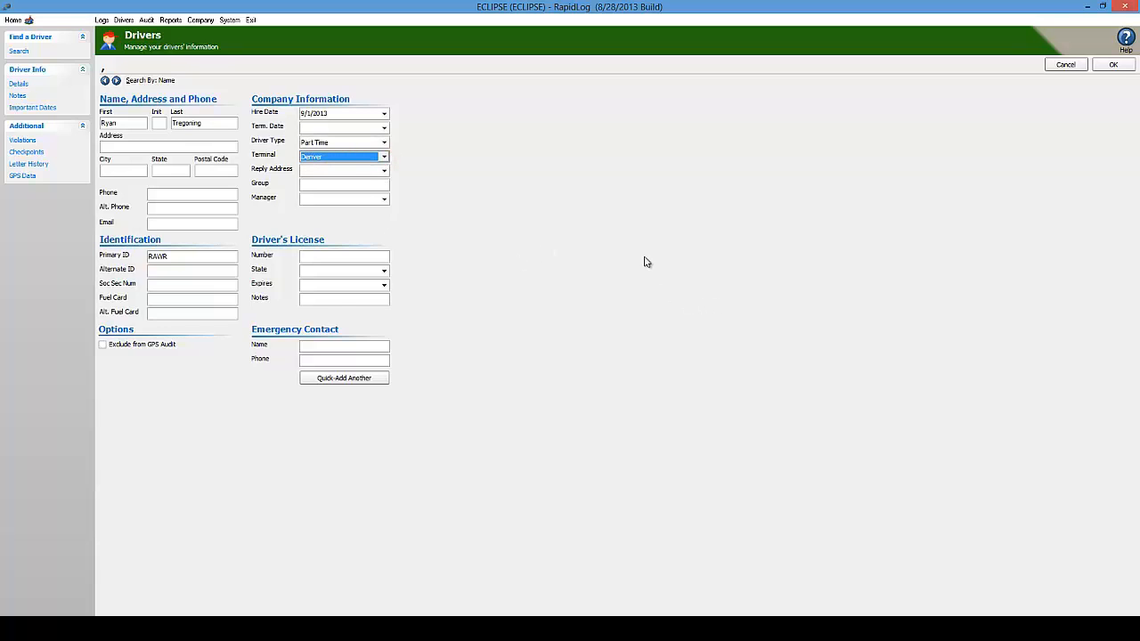
click(1128, 65)
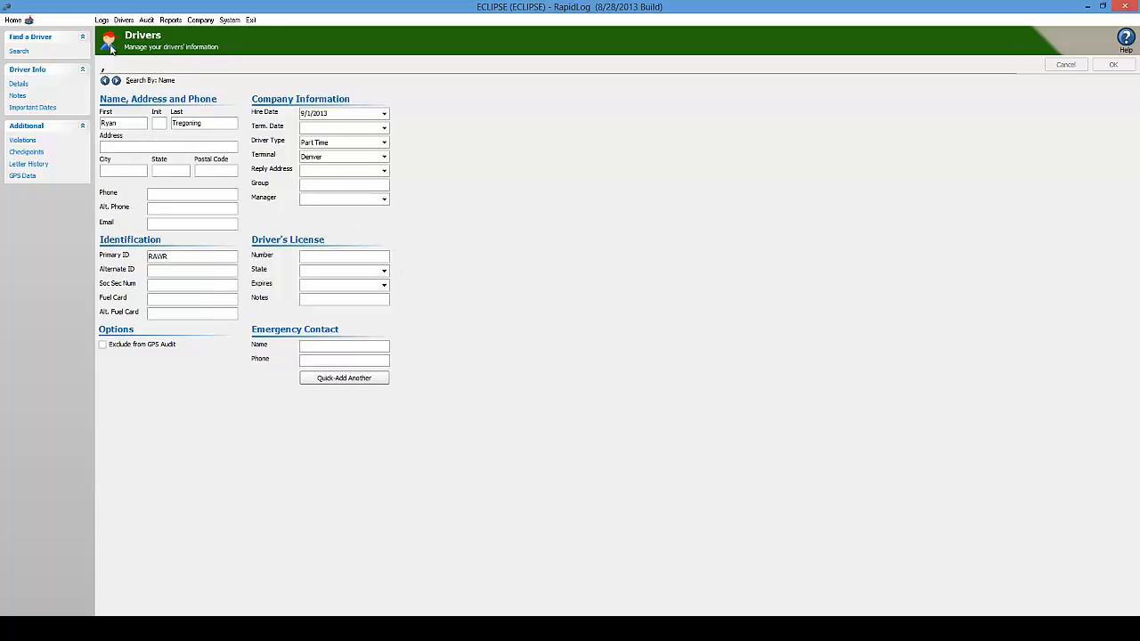
click(22, 51)
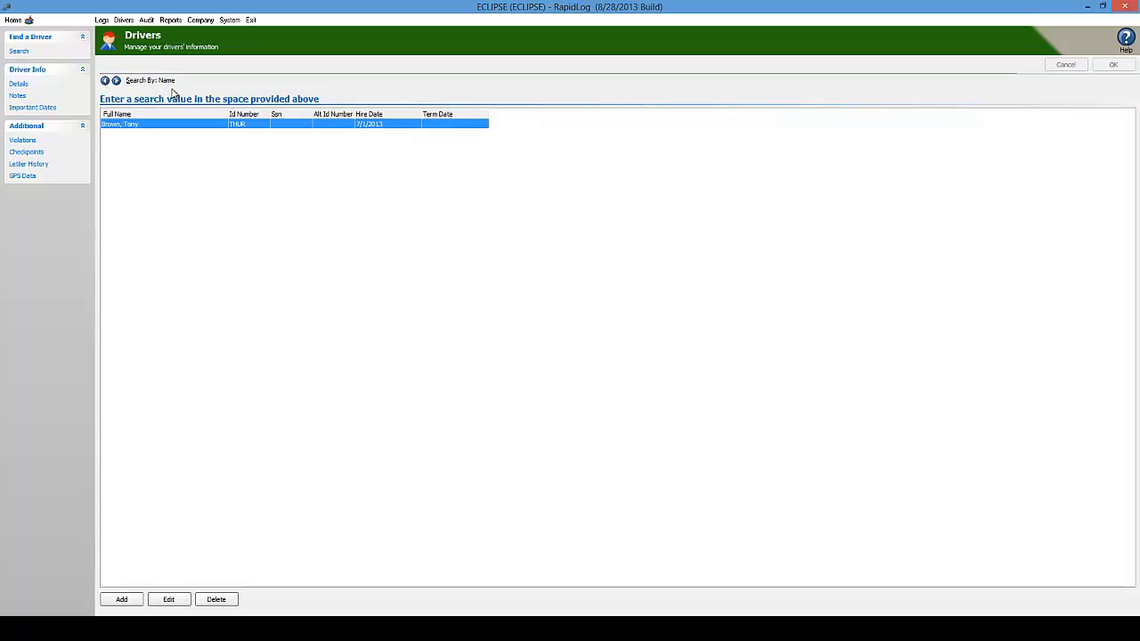
List all drivers, then filter the results by the name search 'bro'
click(170, 66)
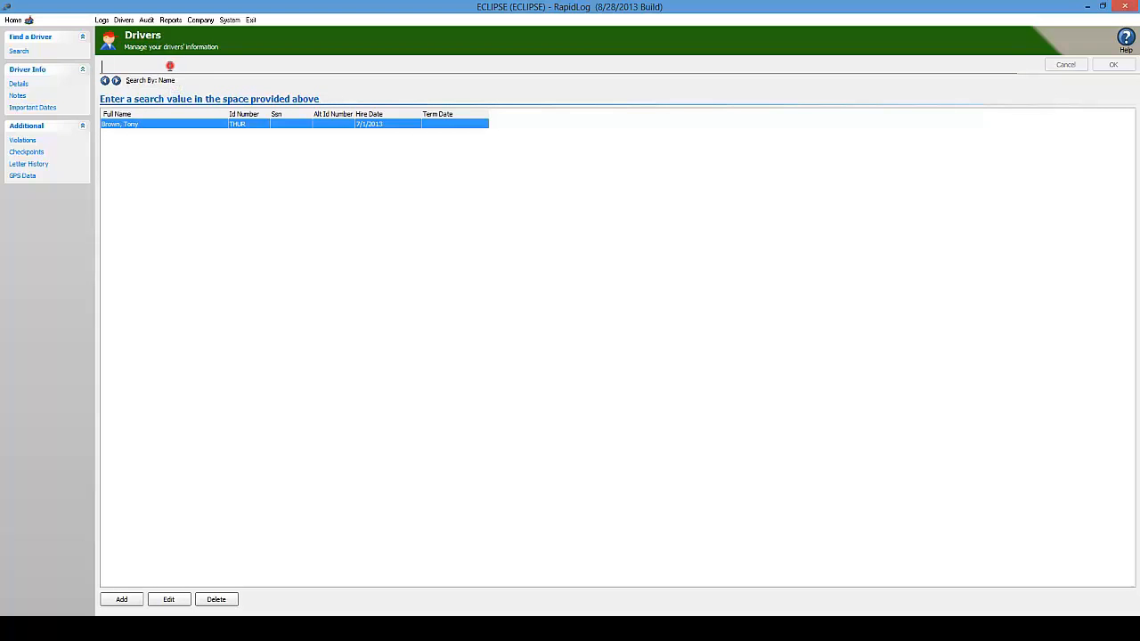
key(Return)
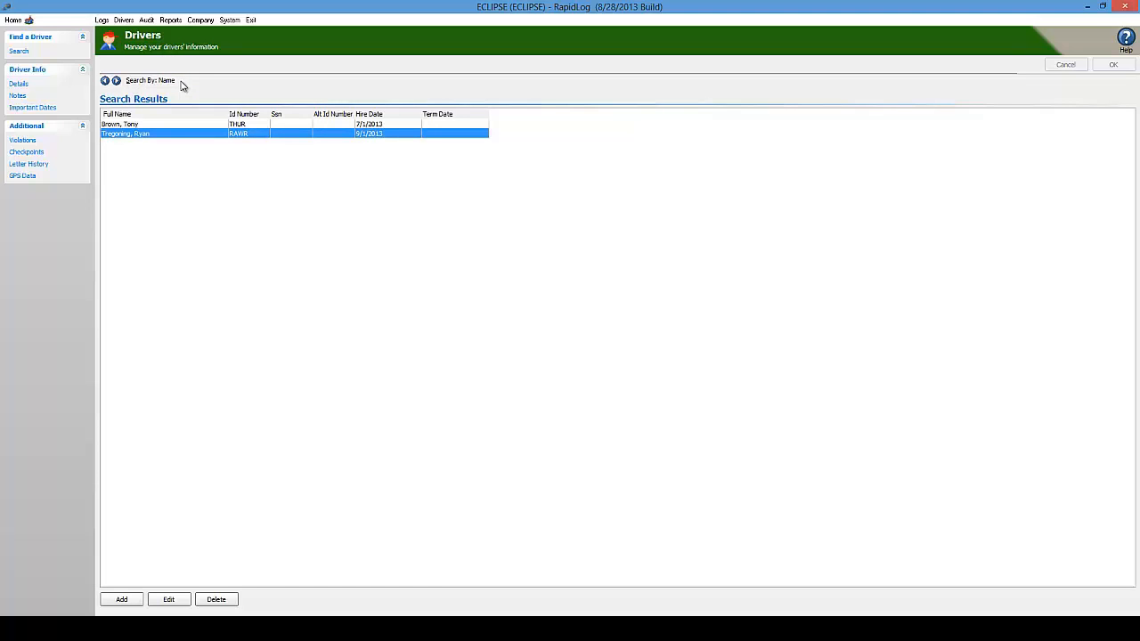
text(bro)
key(Return)
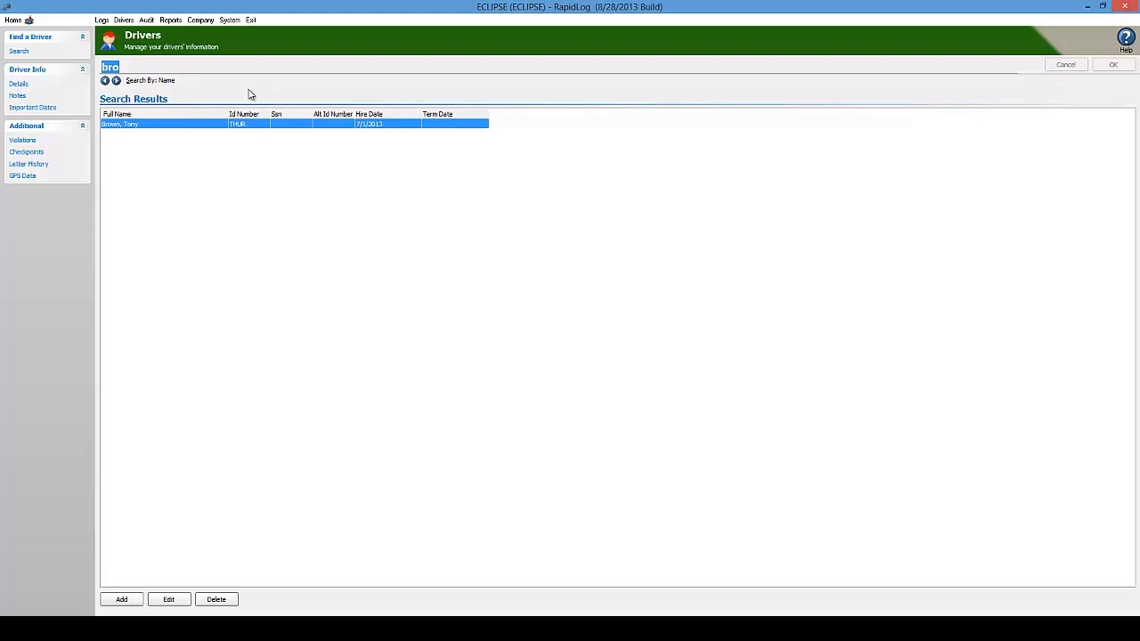
click(122, 68)
drag(119, 67, 102, 68)
click(121, 66)
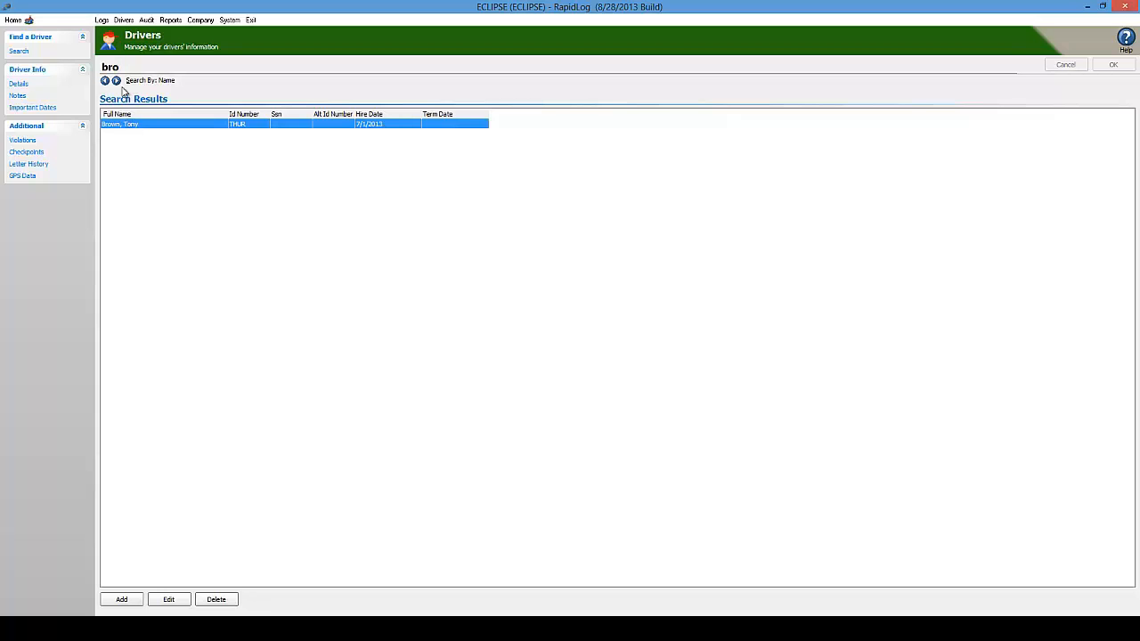
click(151, 127)
Give the driver hired 7/1/2013 a 9/1/2013 termination date, save, and return to the search
double_click(147, 130)
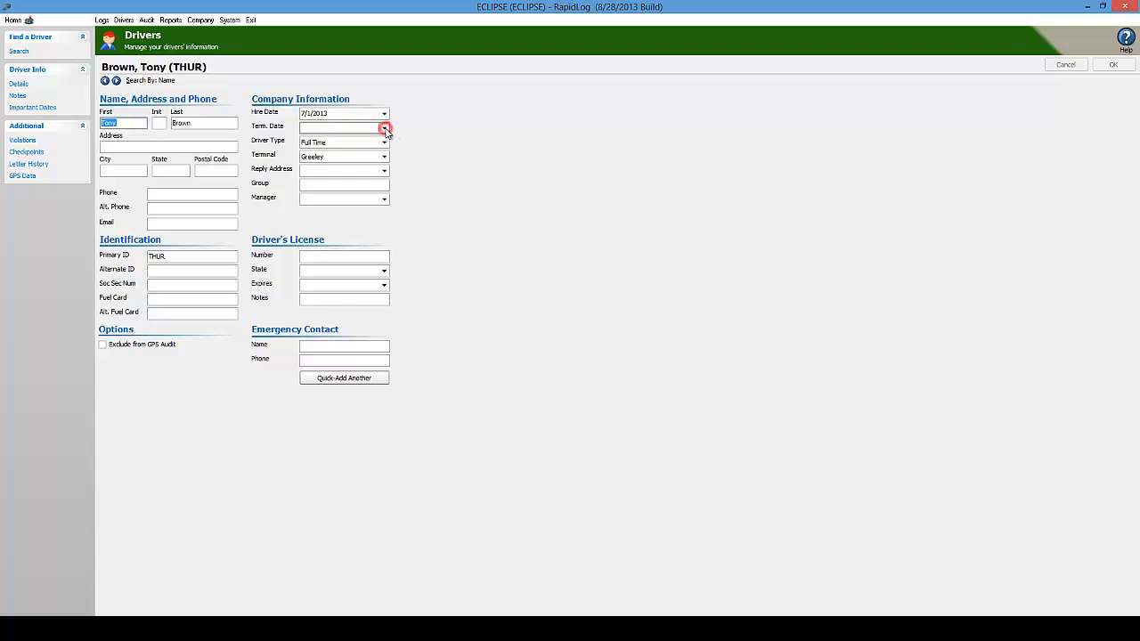
click(383, 128)
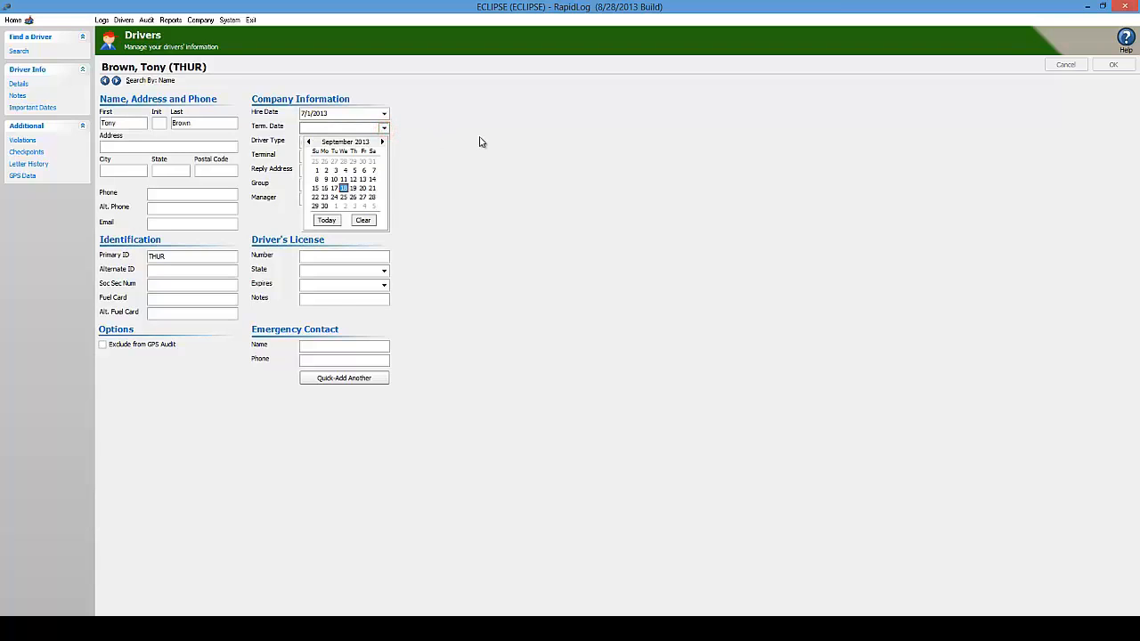
click(316, 170)
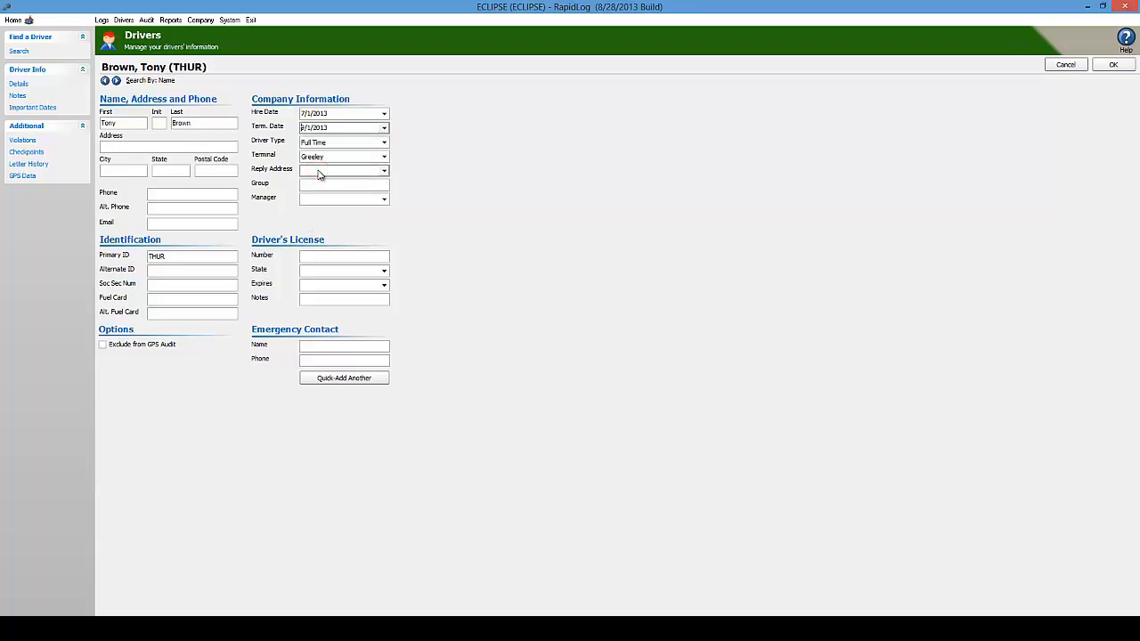
click(1112, 64)
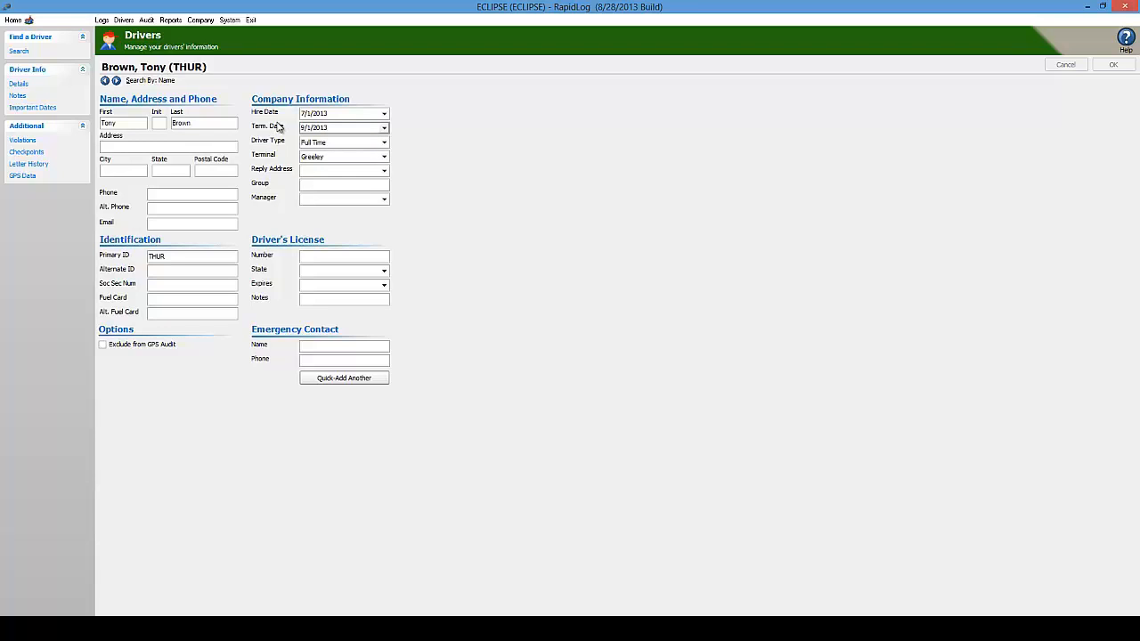
click(28, 53)
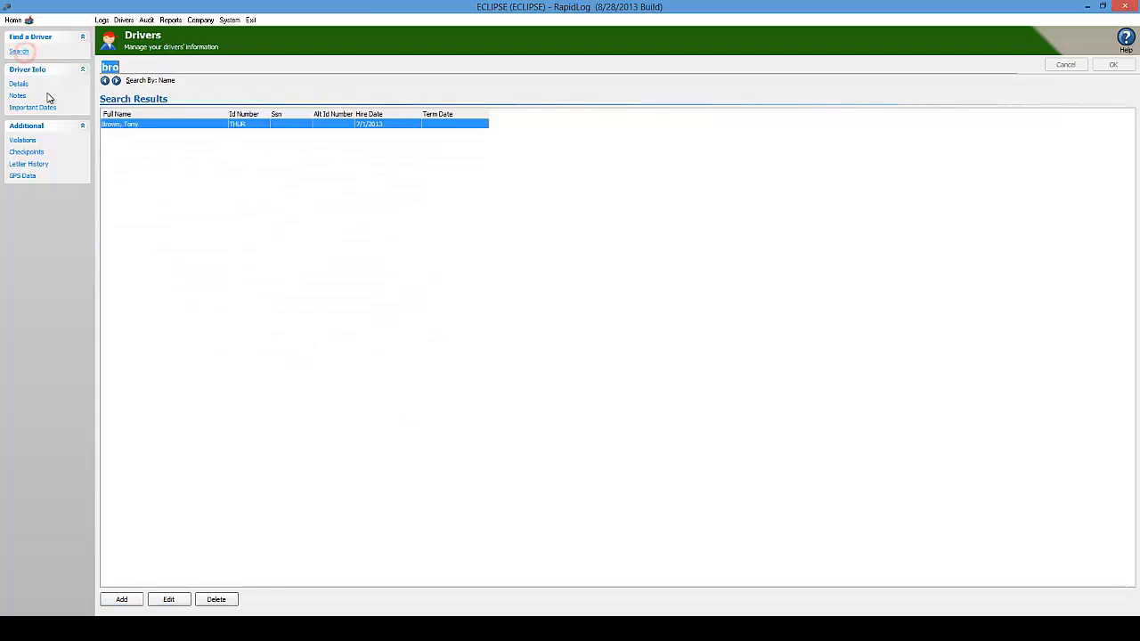
Clear the search, then delete the test driver's row and confirm with Yes
key(BackSpace)
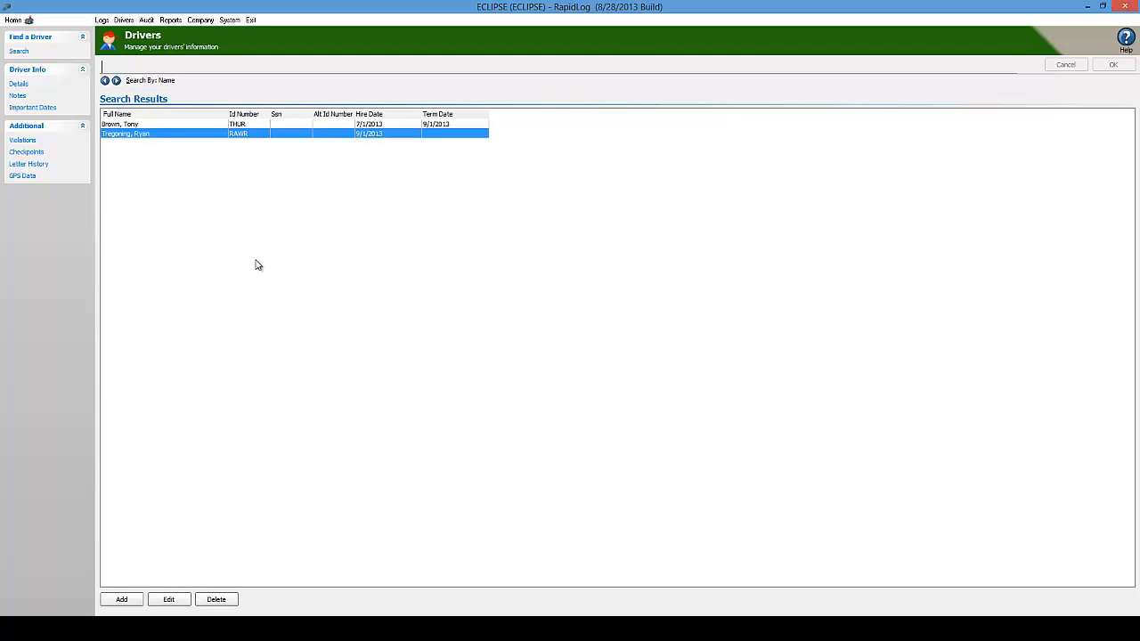
click(139, 135)
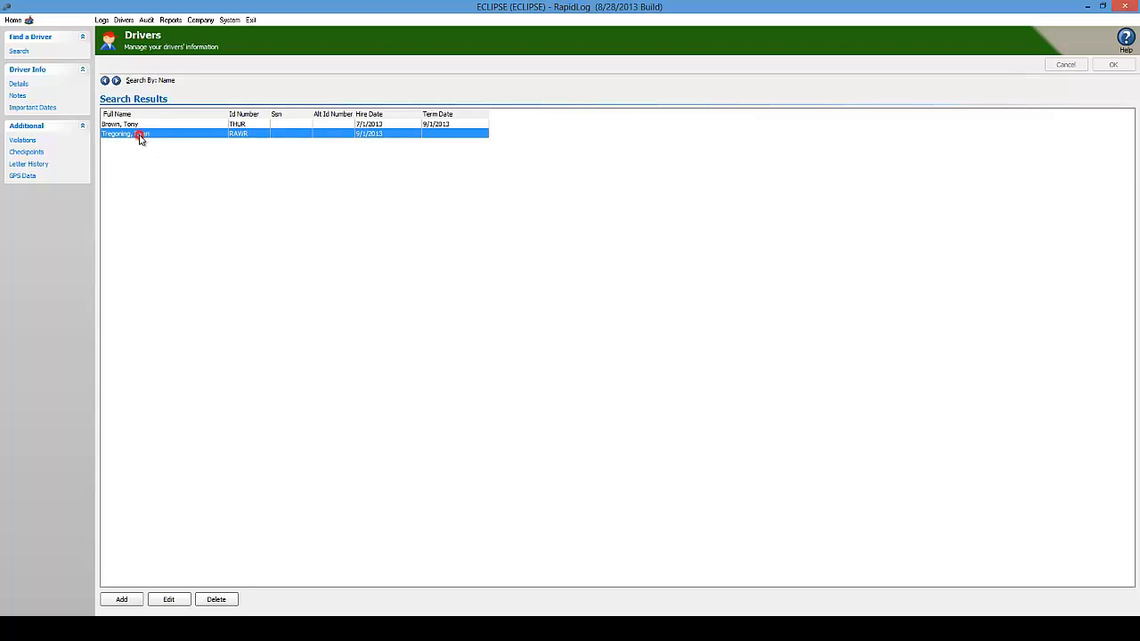
click(216, 599)
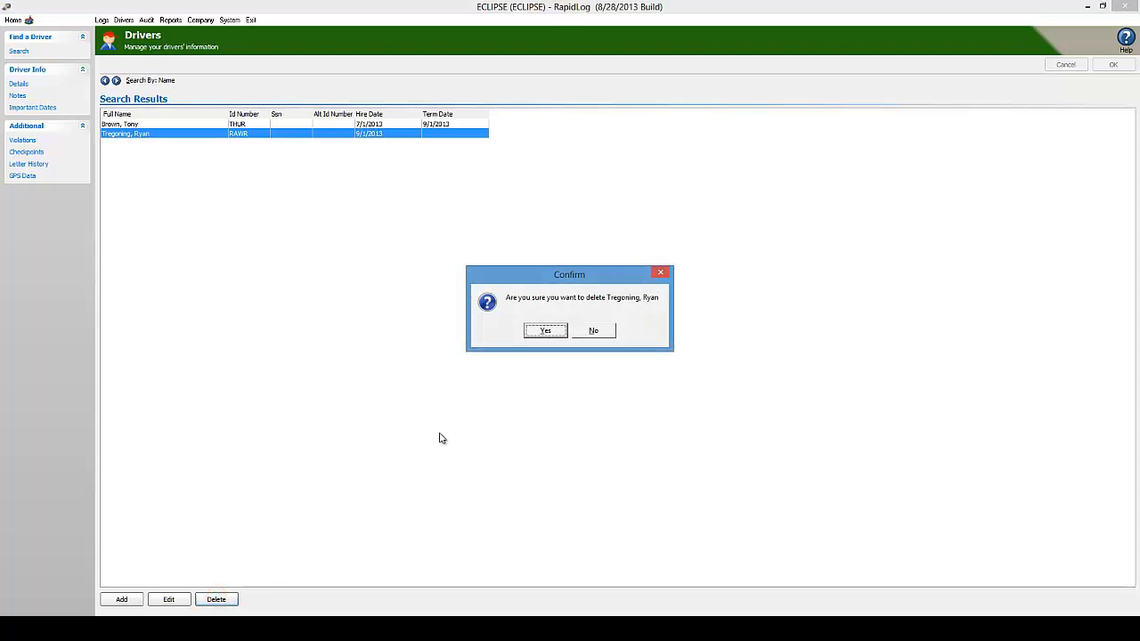
click(546, 331)
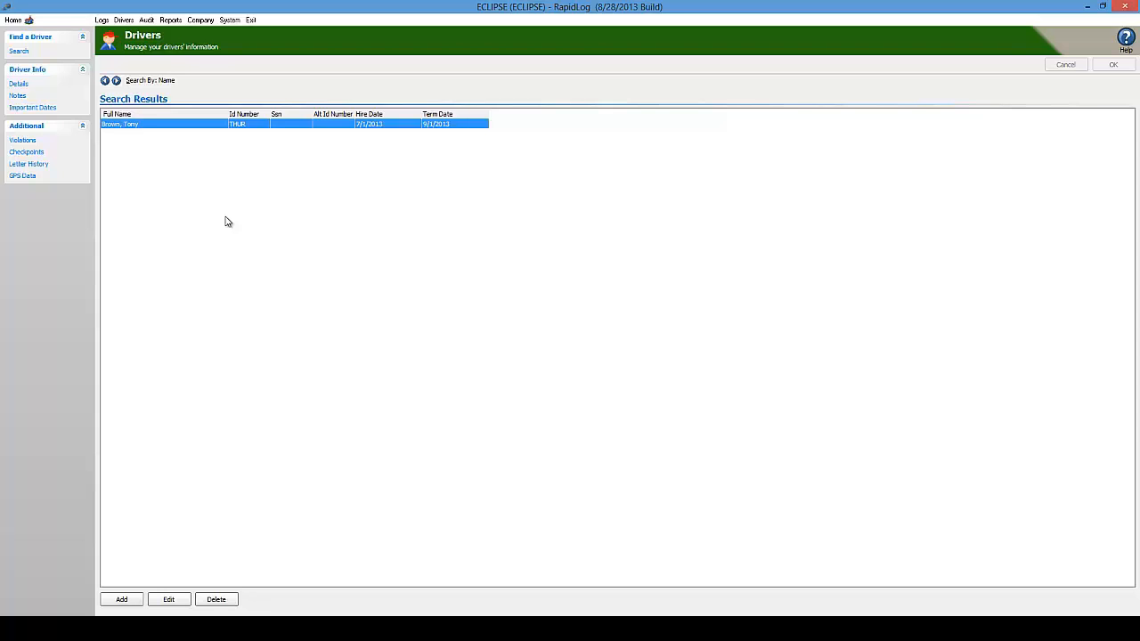
Erase the remaining driver's termination date and save the record
double_click(166, 126)
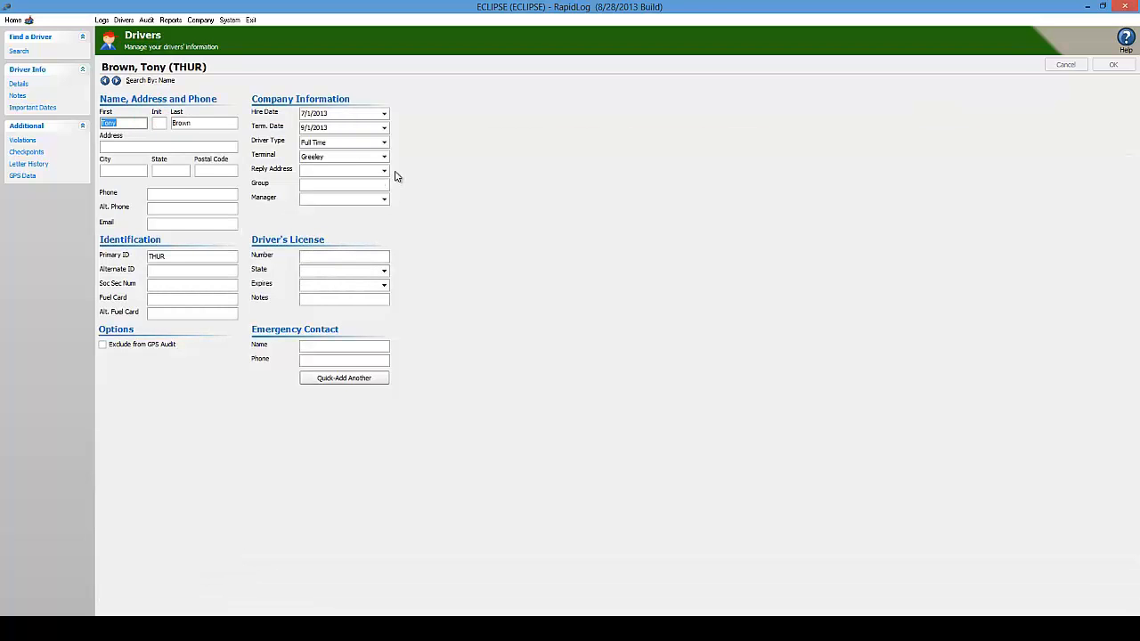
click(361, 126)
key(Delete)
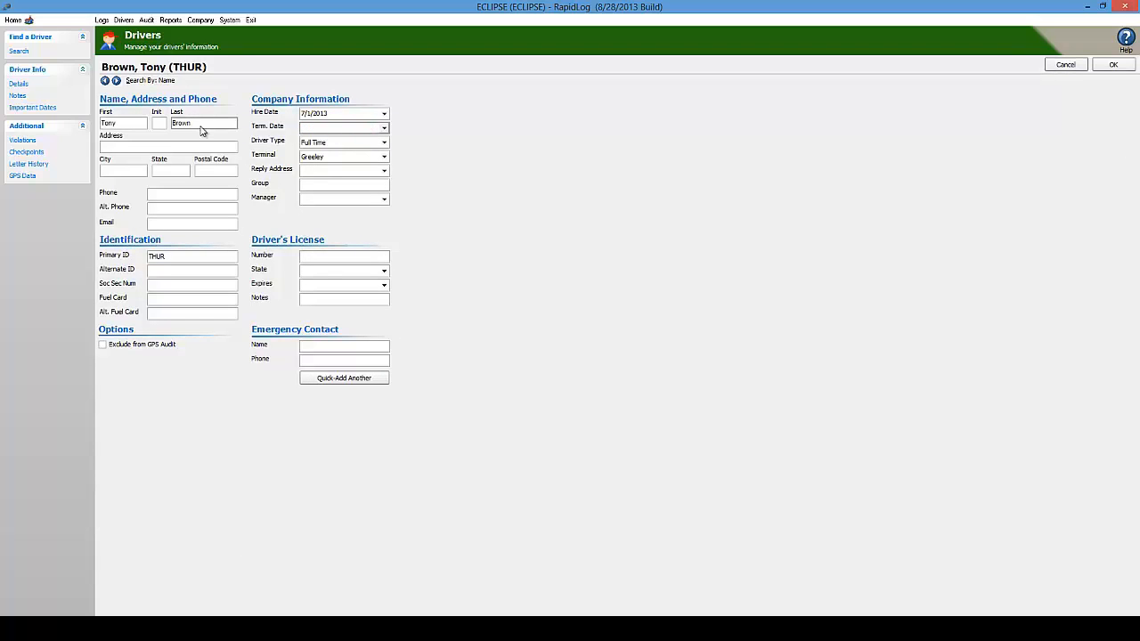
click(1125, 63)
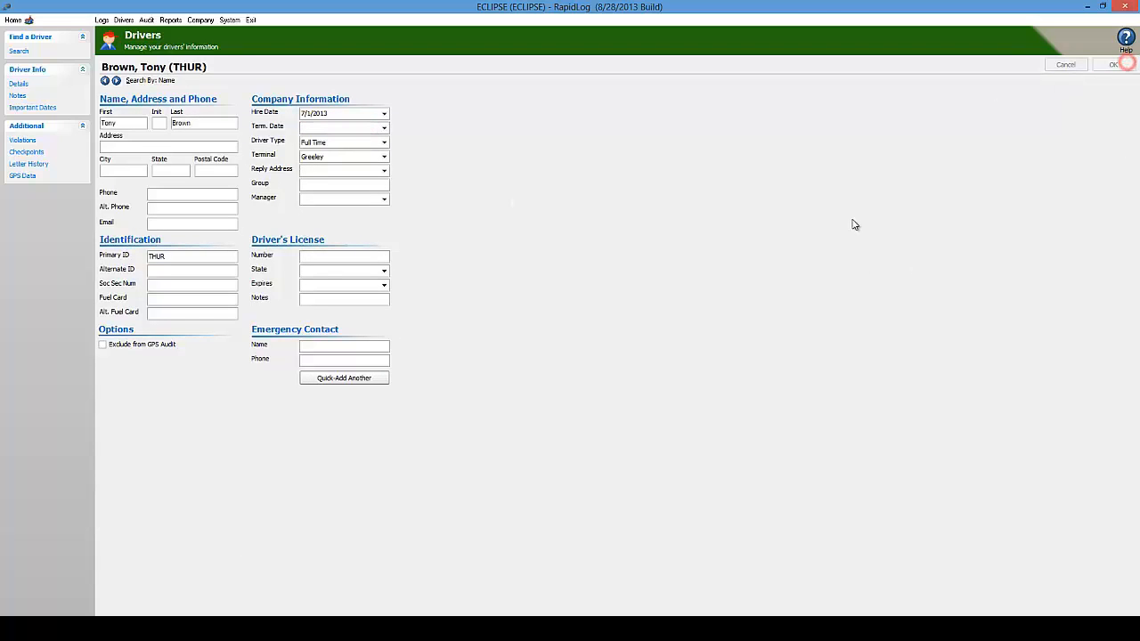
Save the driver as Inactive, then switch back to Full Time and save again
click(384, 143)
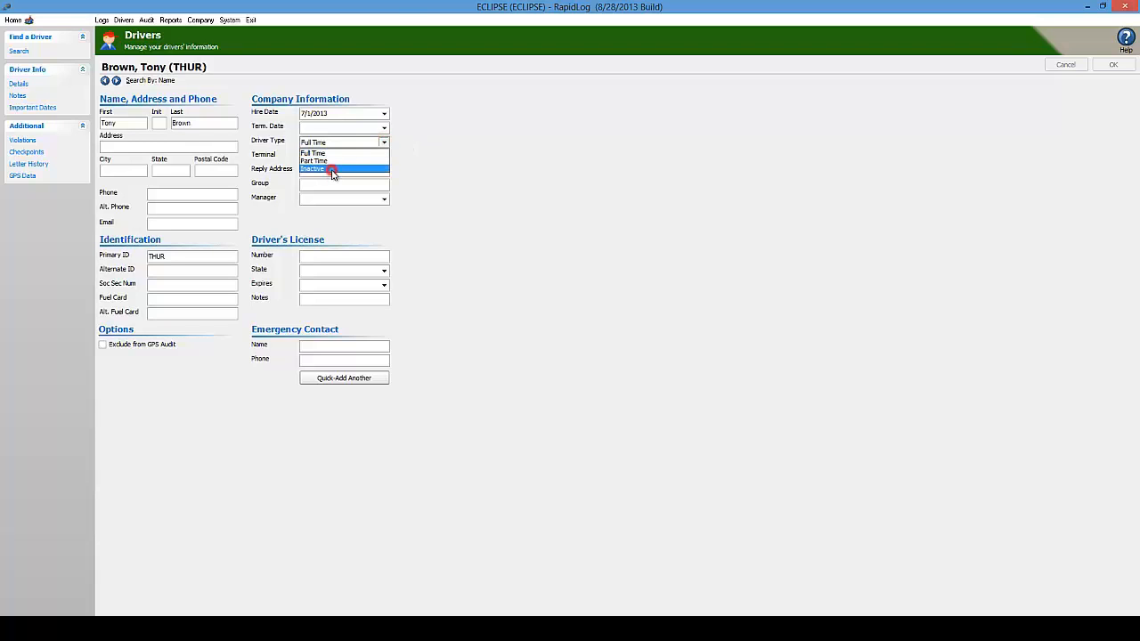
click(332, 170)
click(1113, 65)
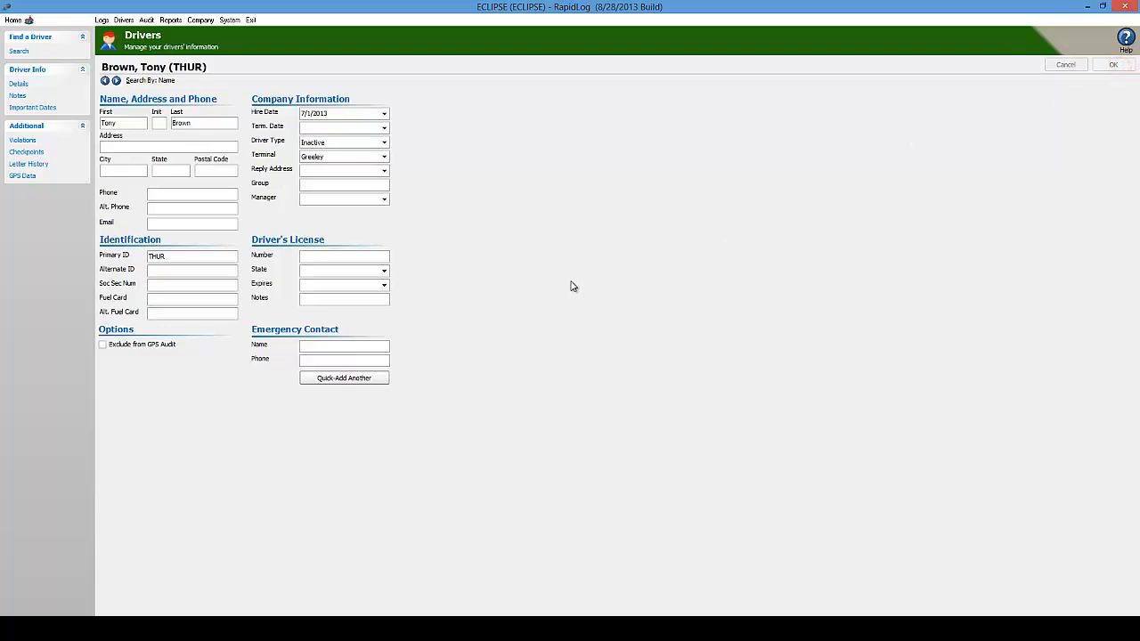
click(385, 143)
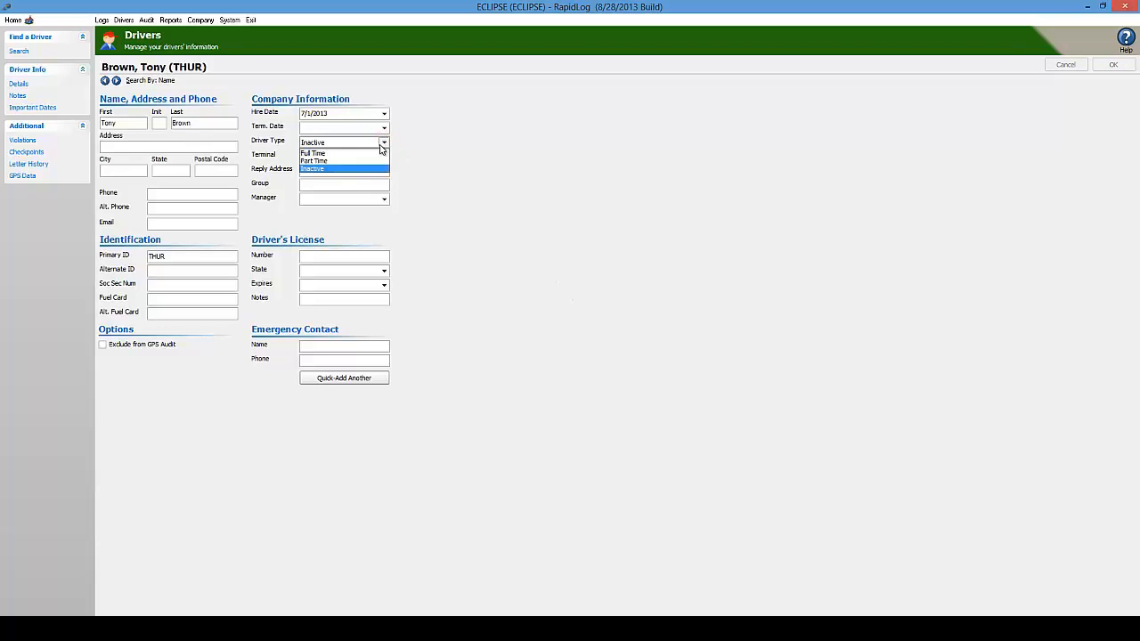
click(353, 154)
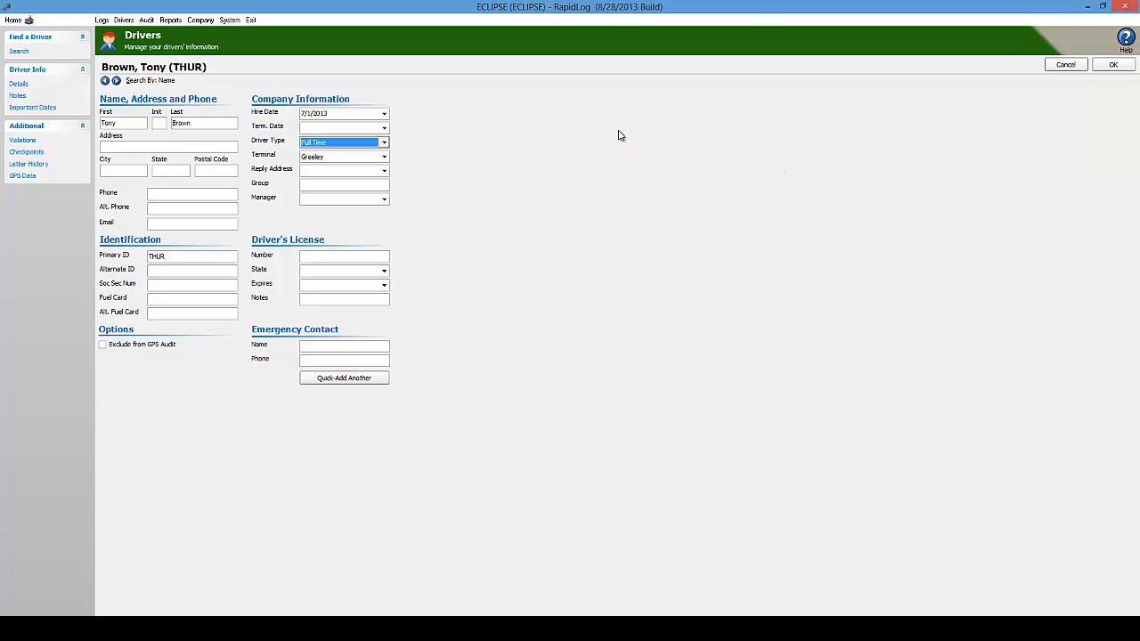
click(385, 143)
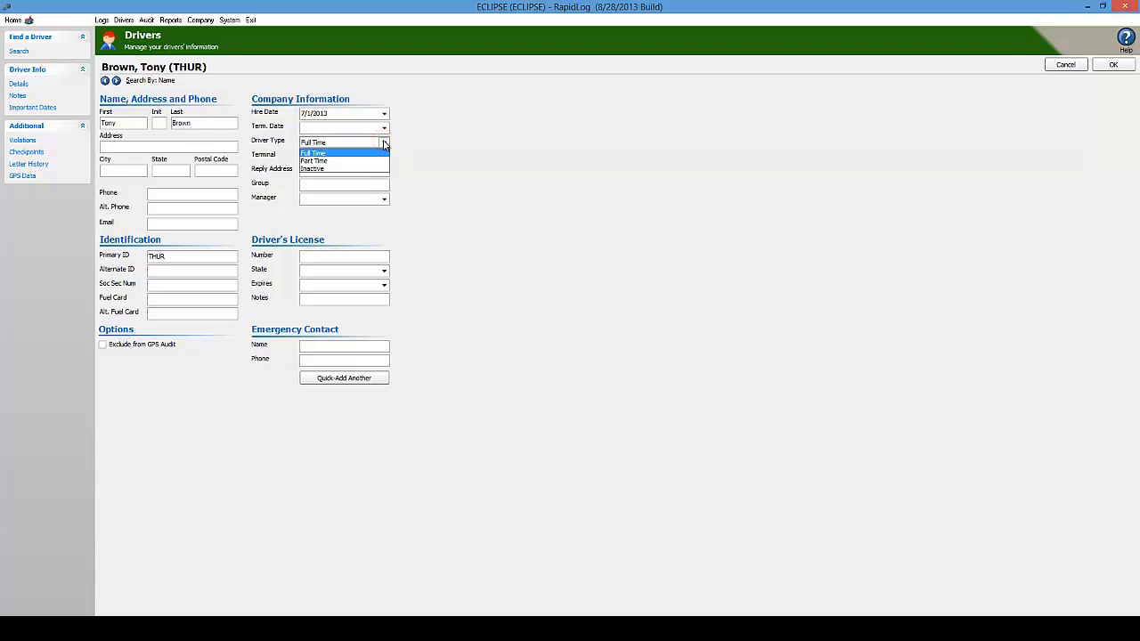
click(384, 144)
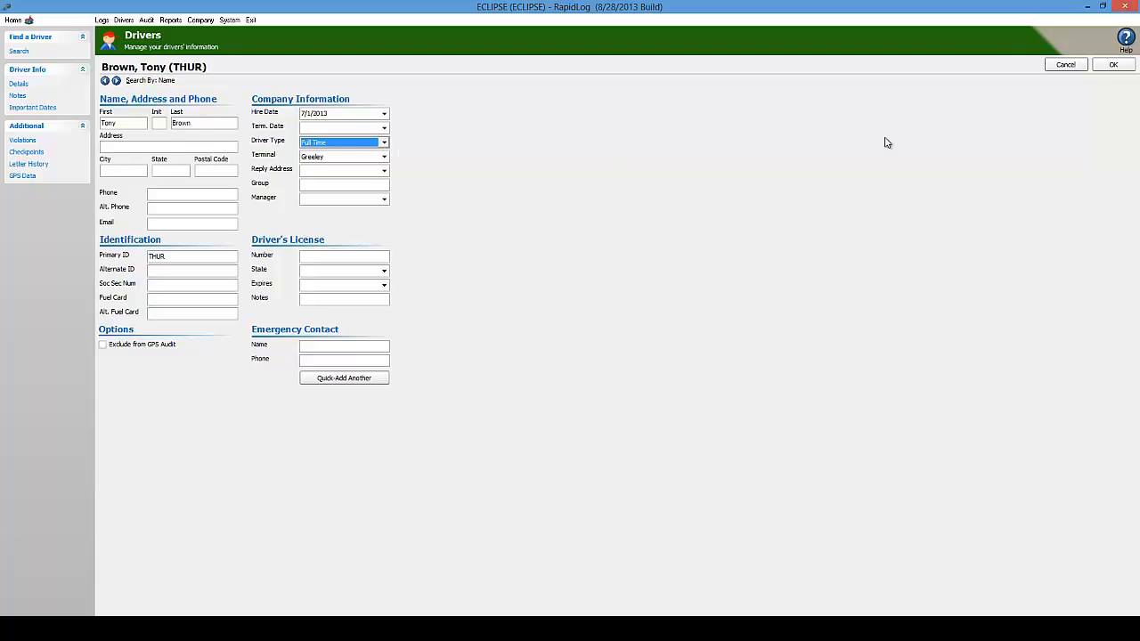
click(1113, 67)
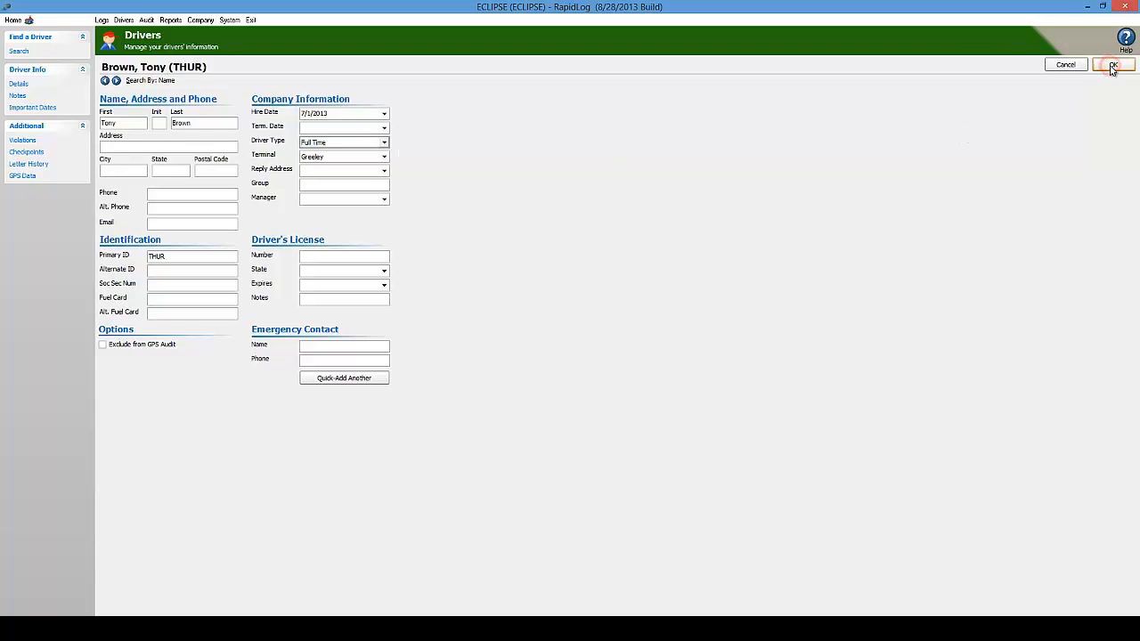
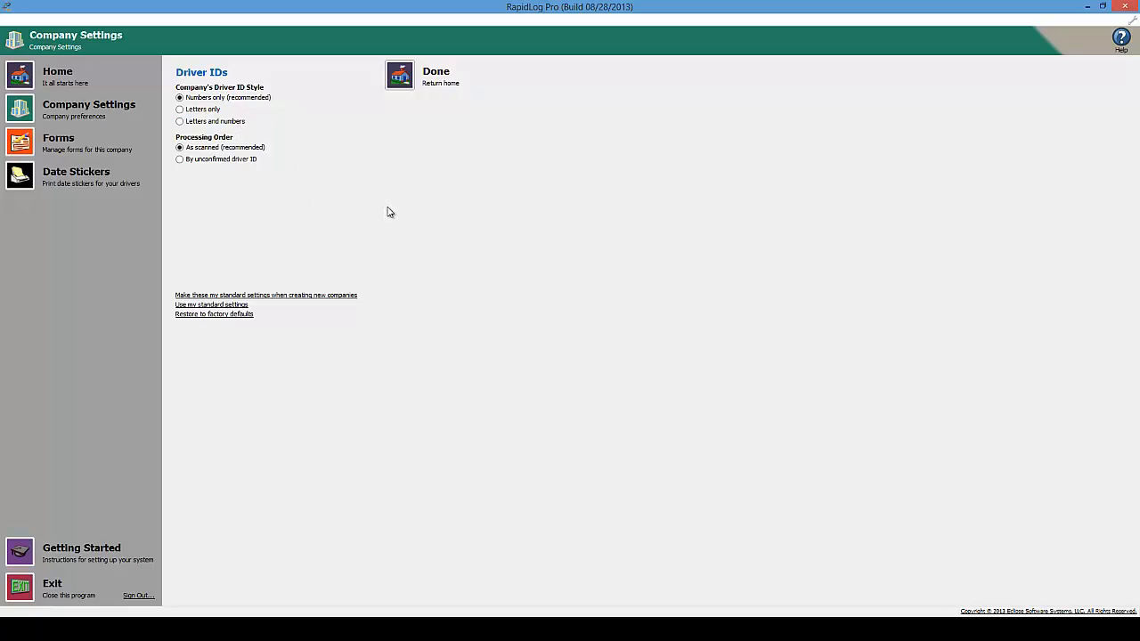
Switch the company's driver ID style to 'Letters only' in Company Settings
click(192, 111)
Return Home, open Step Two forms, and open TruckNumbers' violation settings on EclipseStandard
click(403, 80)
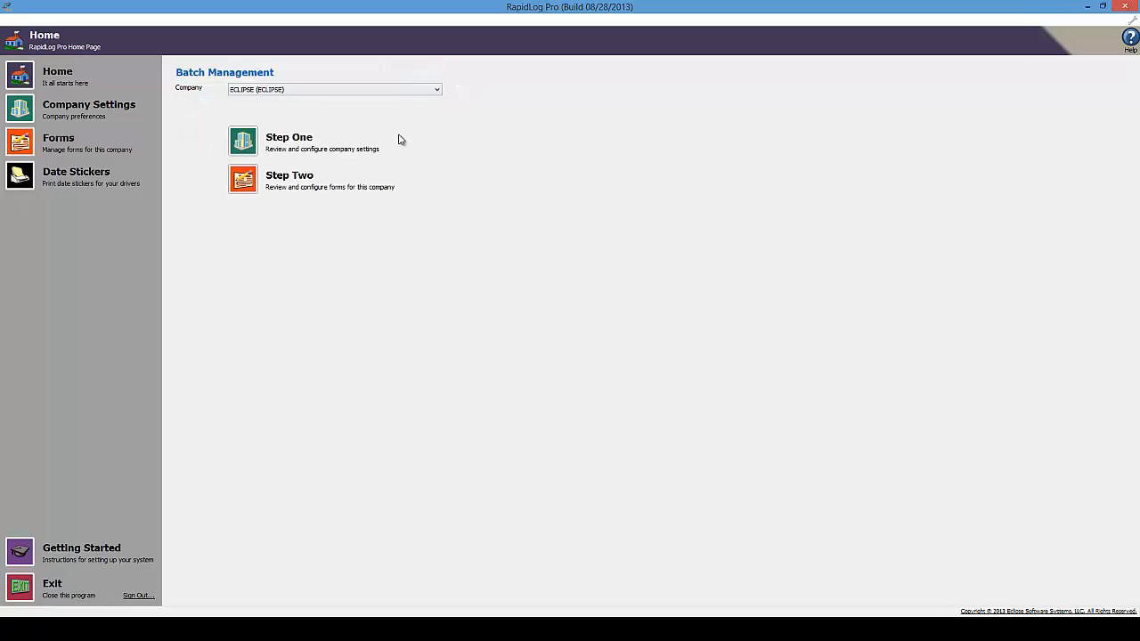
click(246, 183)
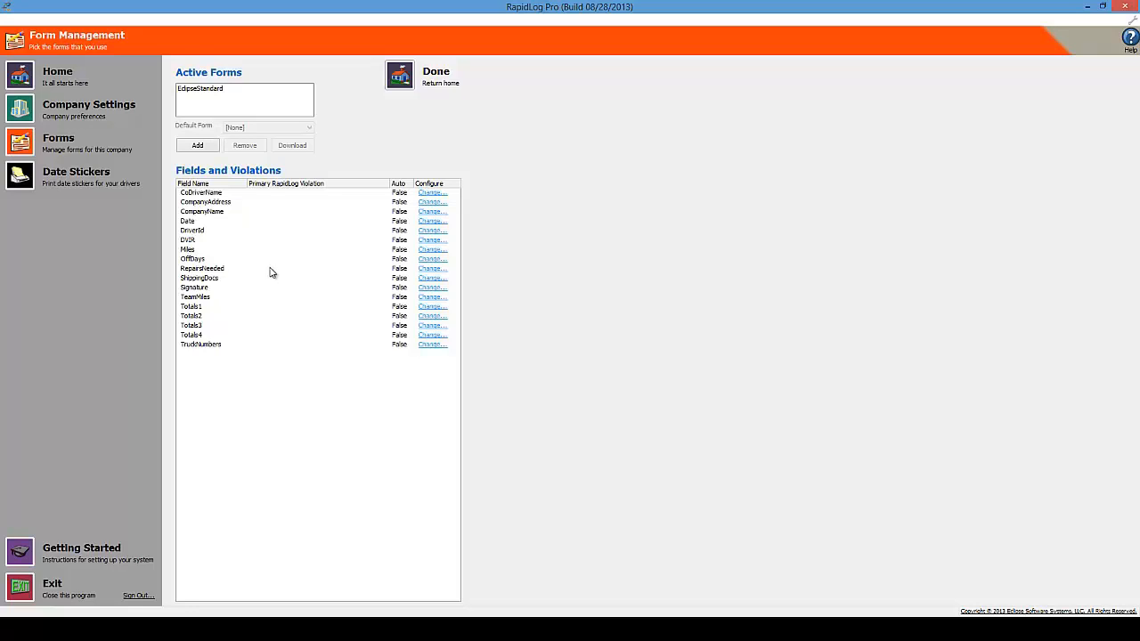
click(433, 347)
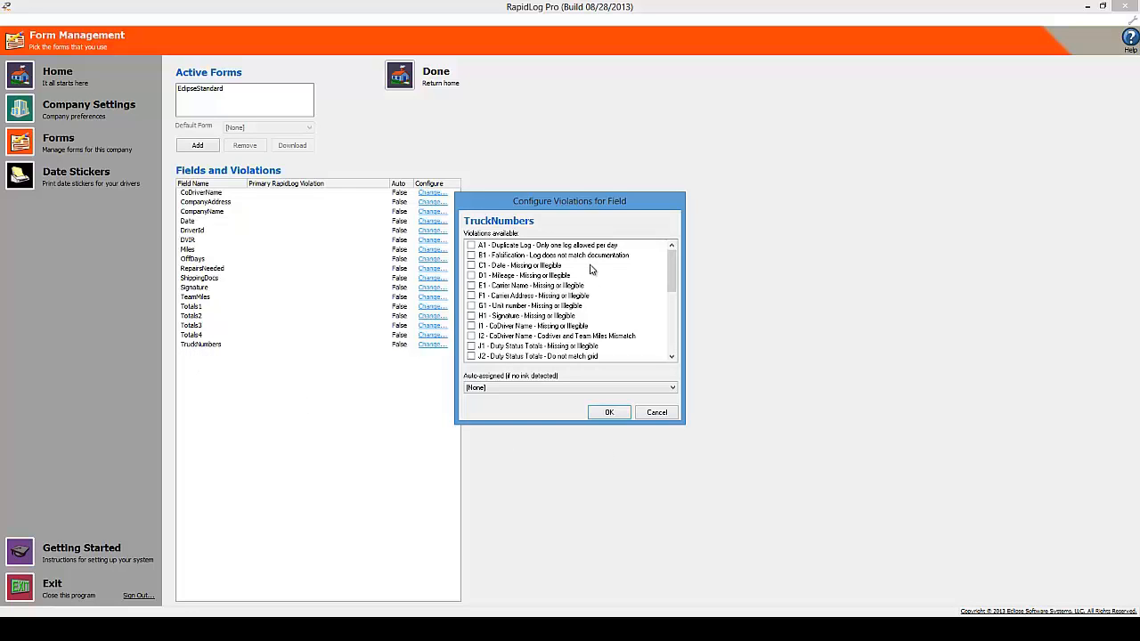
Check 'G1 - Unit number' for TruckNumbers and make it the auto-assigned violation
click(472, 306)
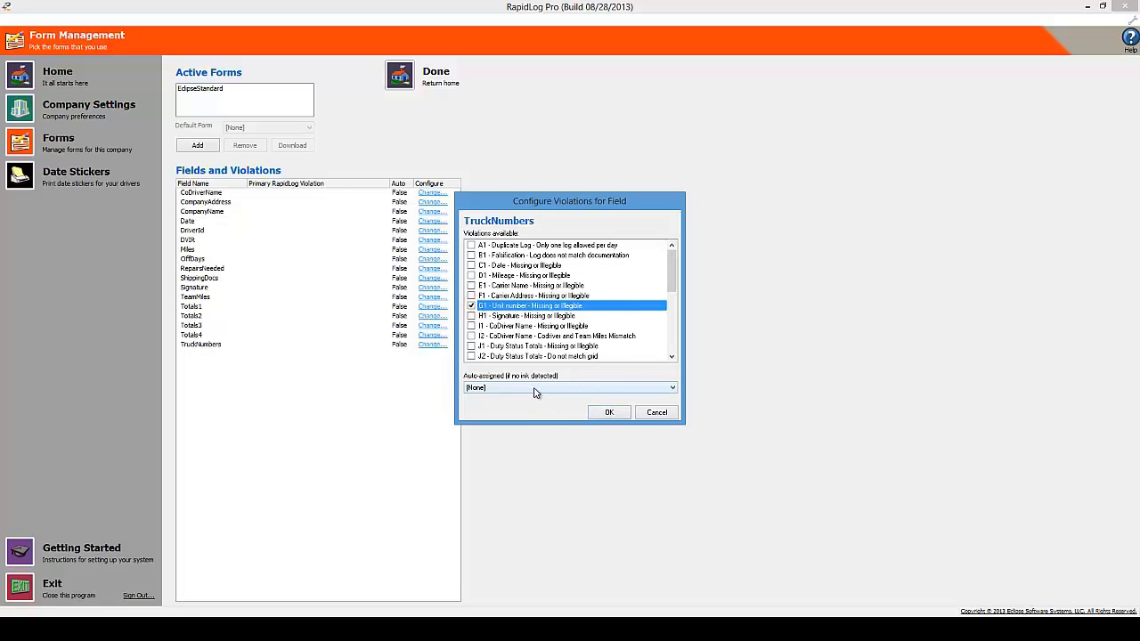
click(674, 389)
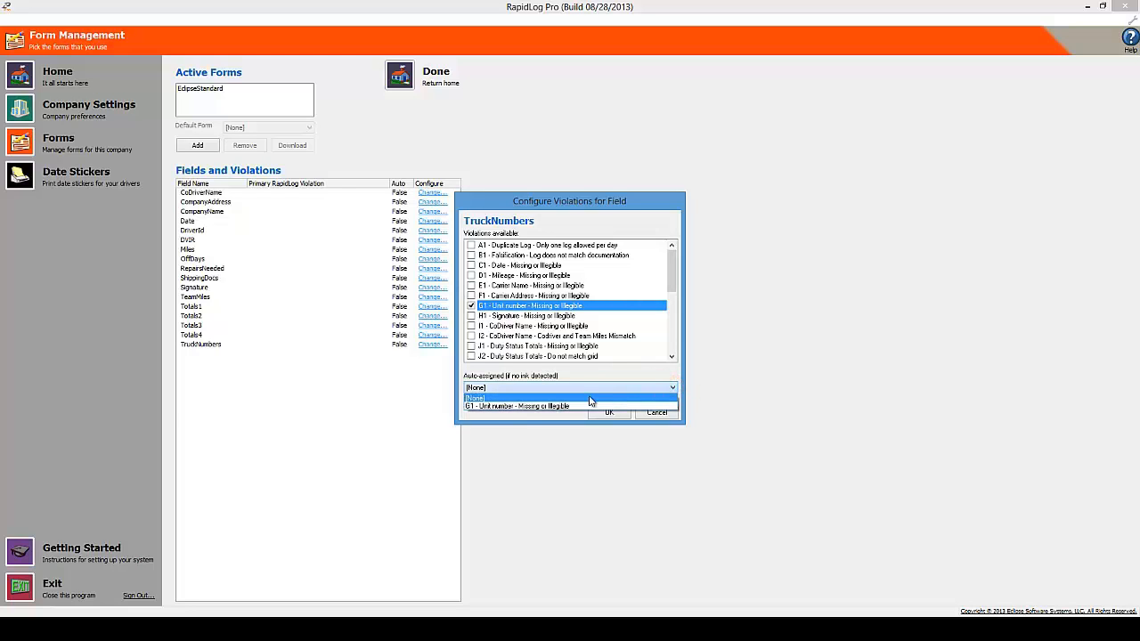
click(537, 407)
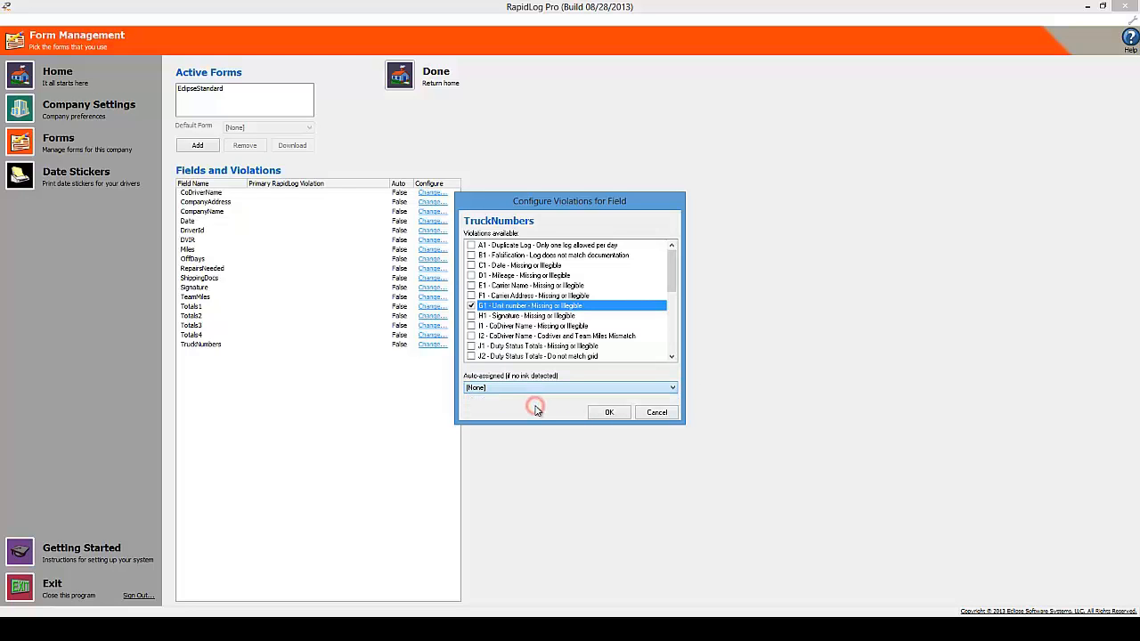
click(611, 416)
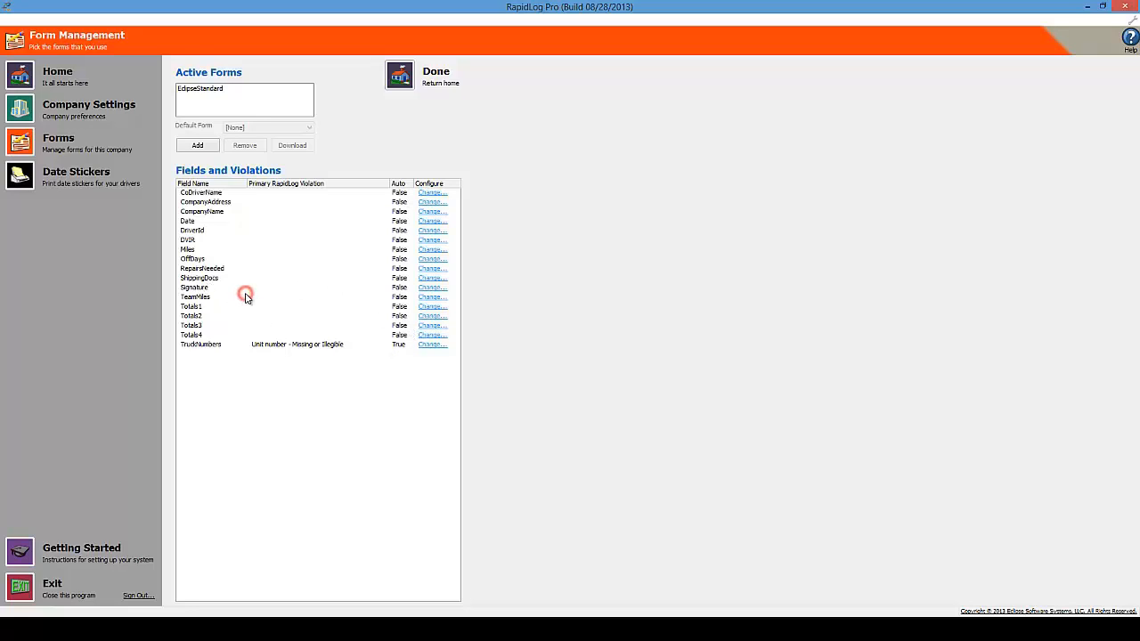
Open the Signature field's violation settings, then go back to the Batch Management home page
click(430, 287)
click(402, 77)
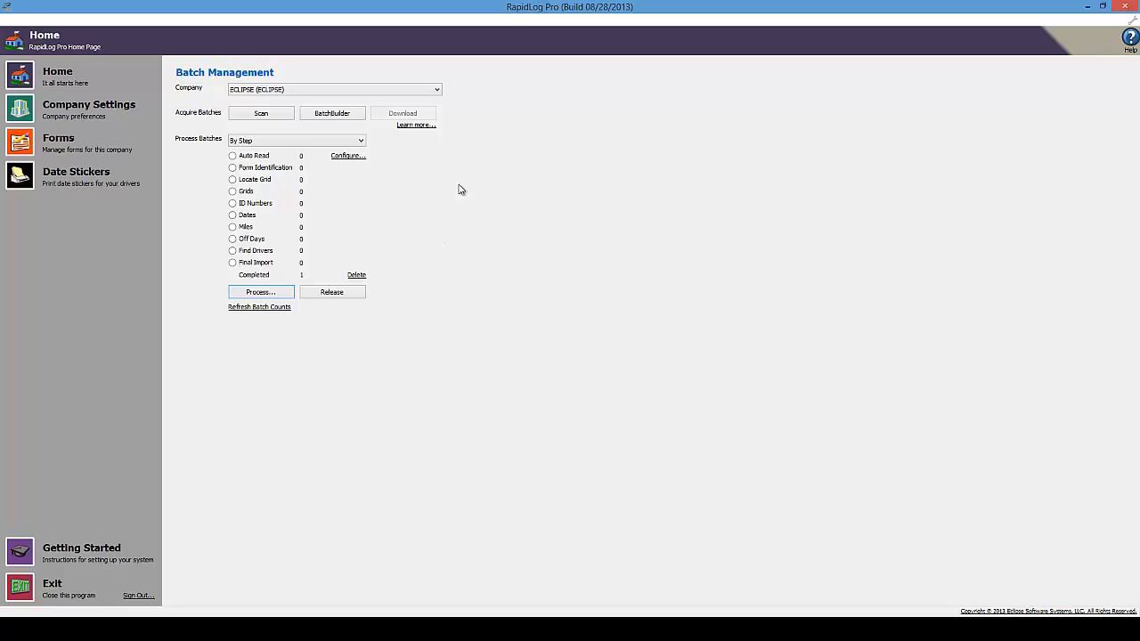
Enable Deskew image cleanup in the Auto-Reader configuration and return to Batch Management
click(355, 157)
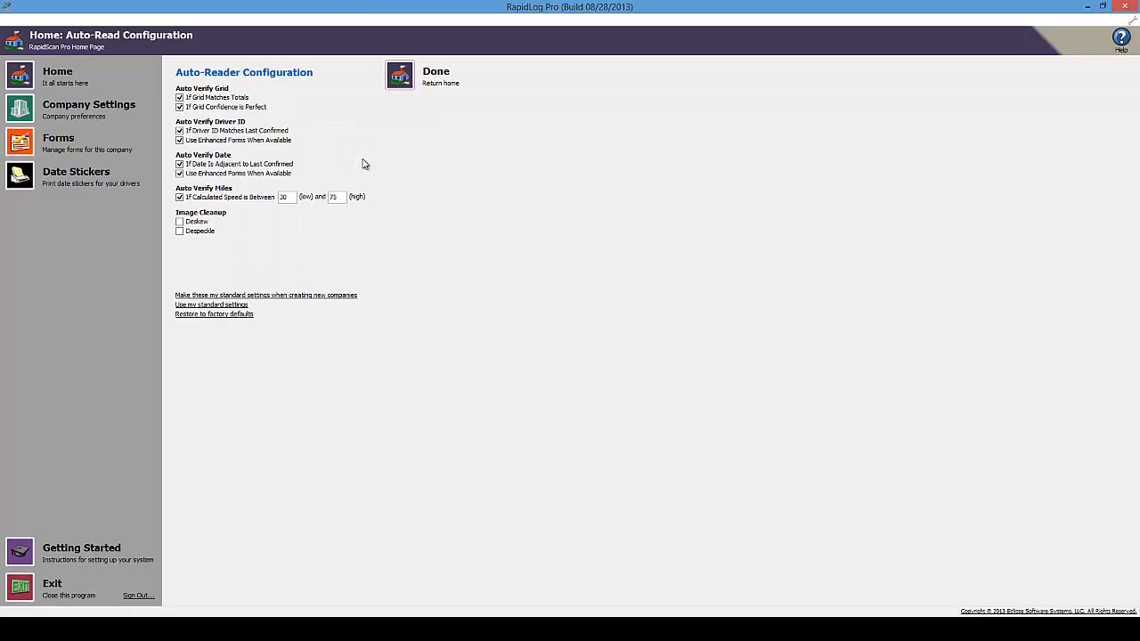
click(180, 223)
drag(294, 197, 279, 197)
click(292, 197)
click(402, 75)
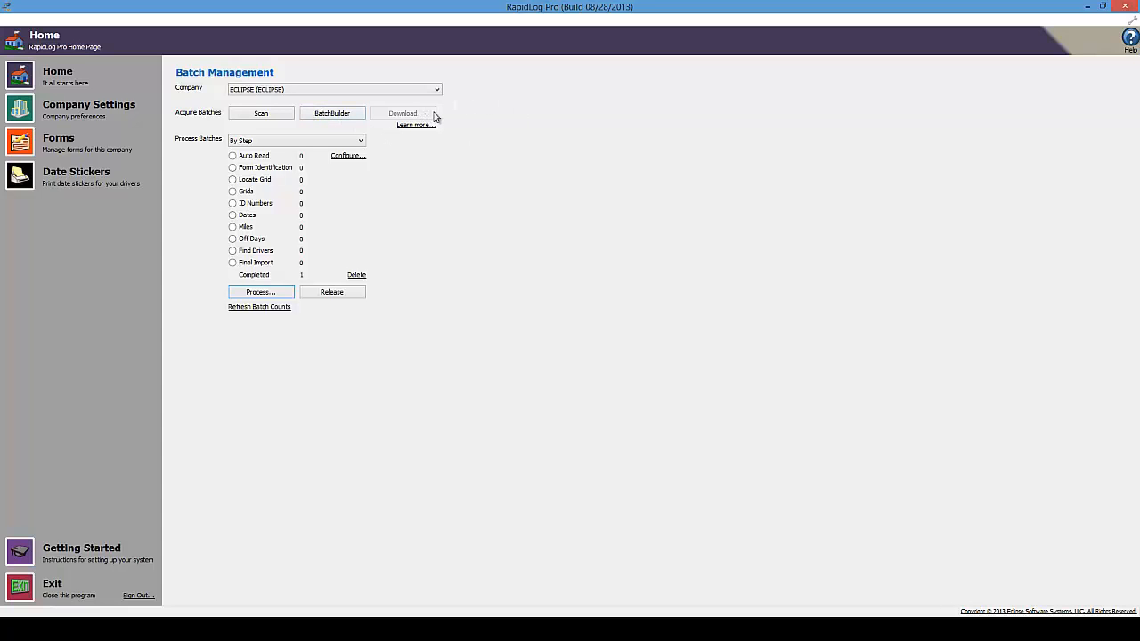
Build a new ECLIPSE batch from the image source folder in Batch Builder, then exit
click(343, 118)
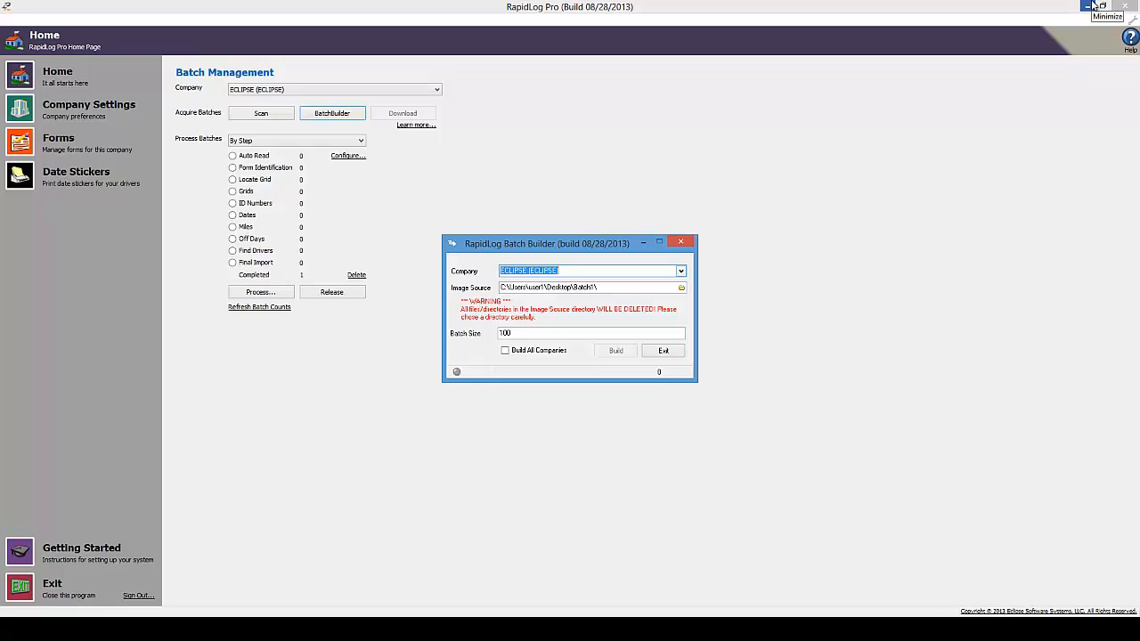
click(615, 350)
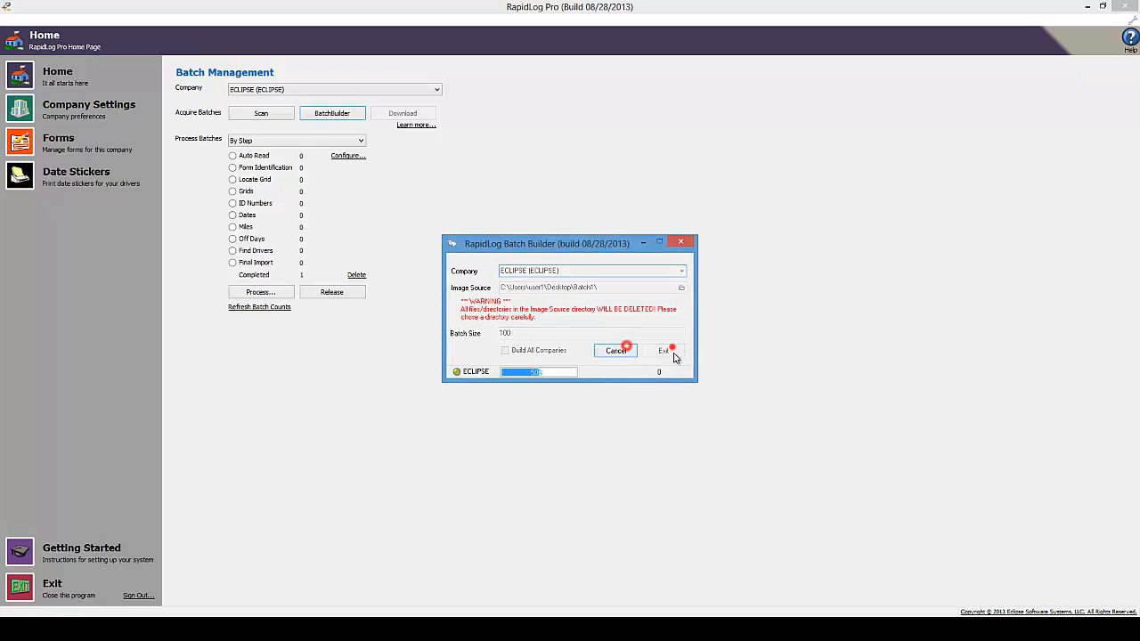
click(664, 350)
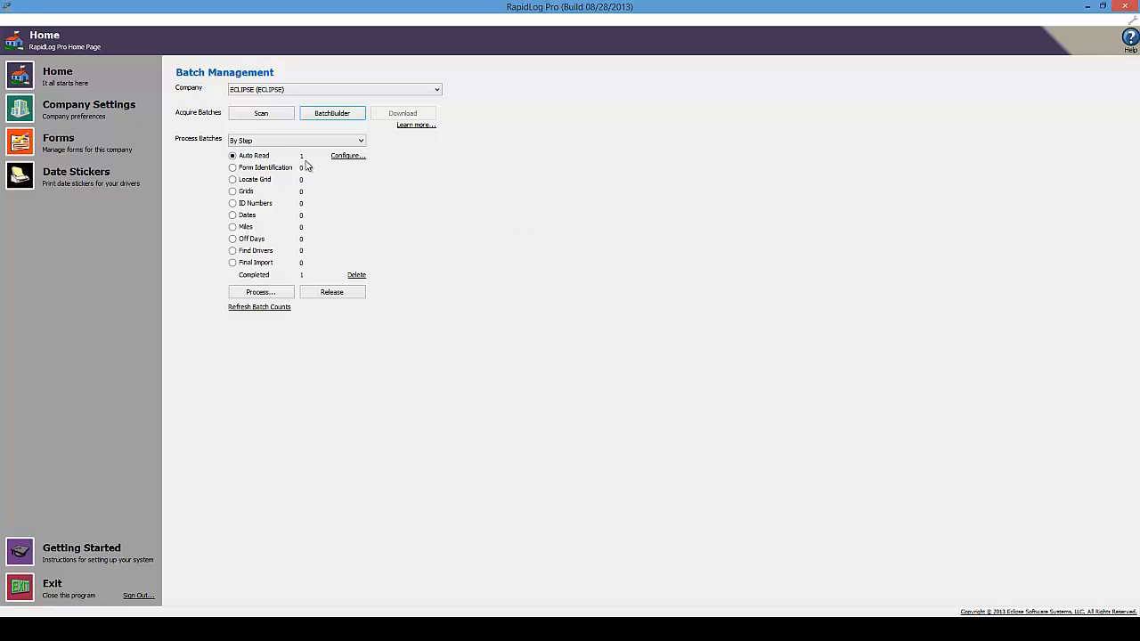
click(233, 156)
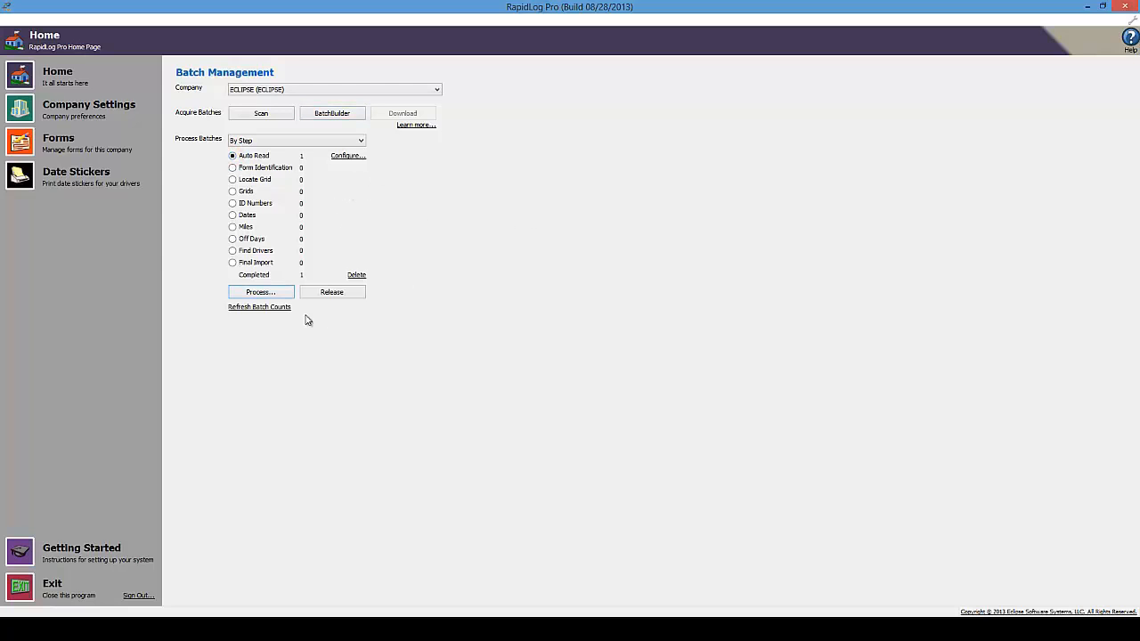
click(240, 294)
click(232, 192)
click(234, 204)
click(233, 216)
click(233, 228)
click(232, 239)
click(232, 250)
click(232, 156)
click(232, 167)
Set Process Batches to 'By Step' and select Auto Read as the step to run
click(270, 141)
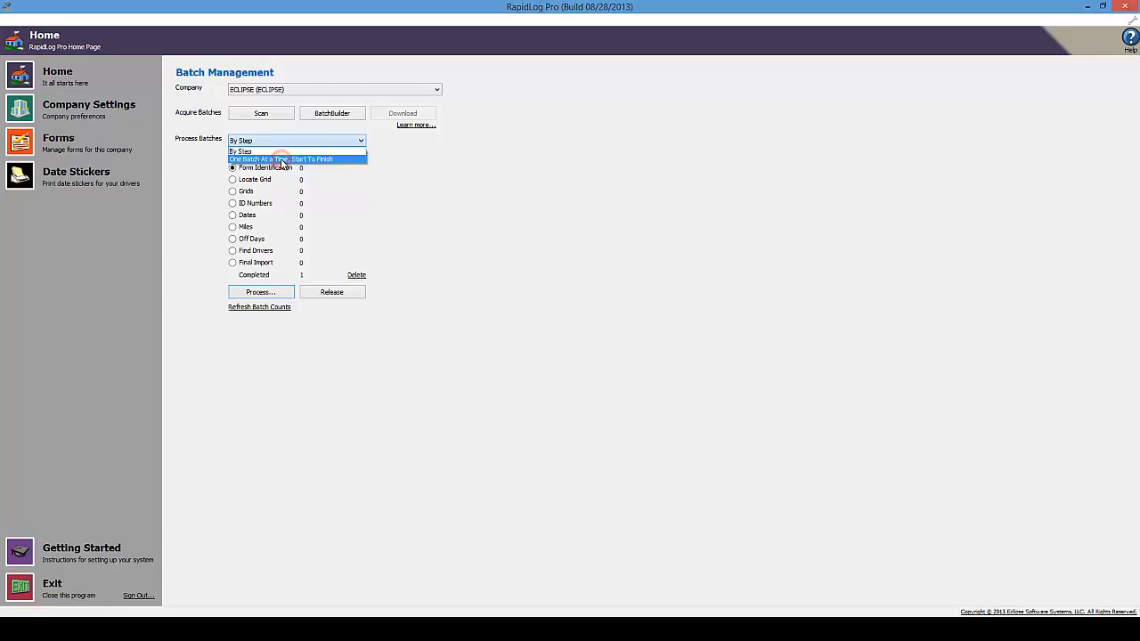
click(282, 159)
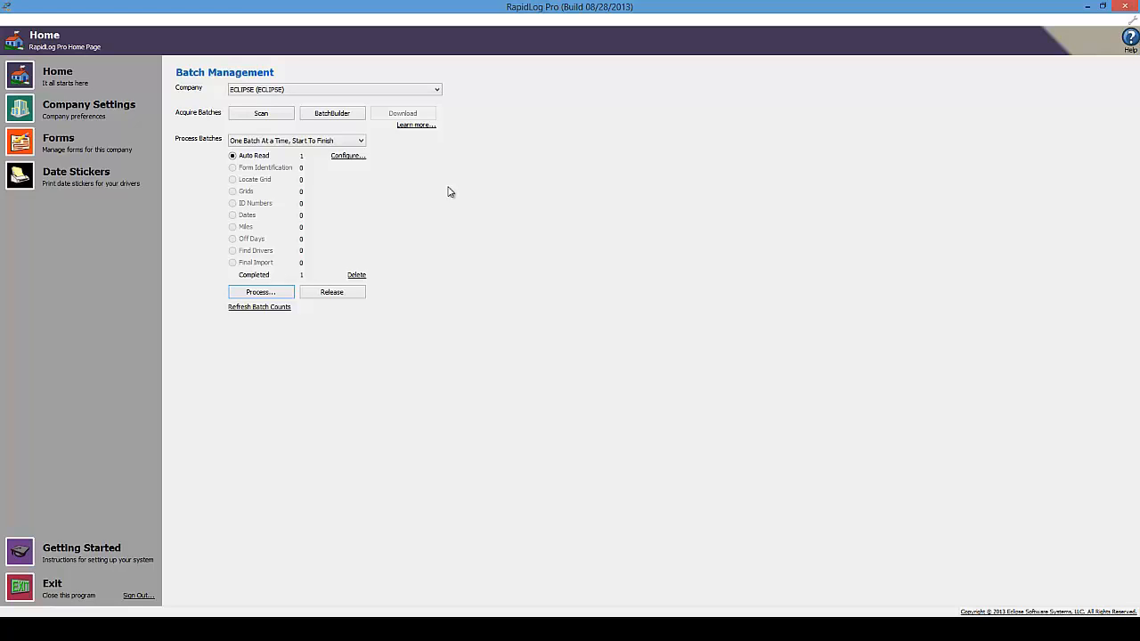
click(348, 140)
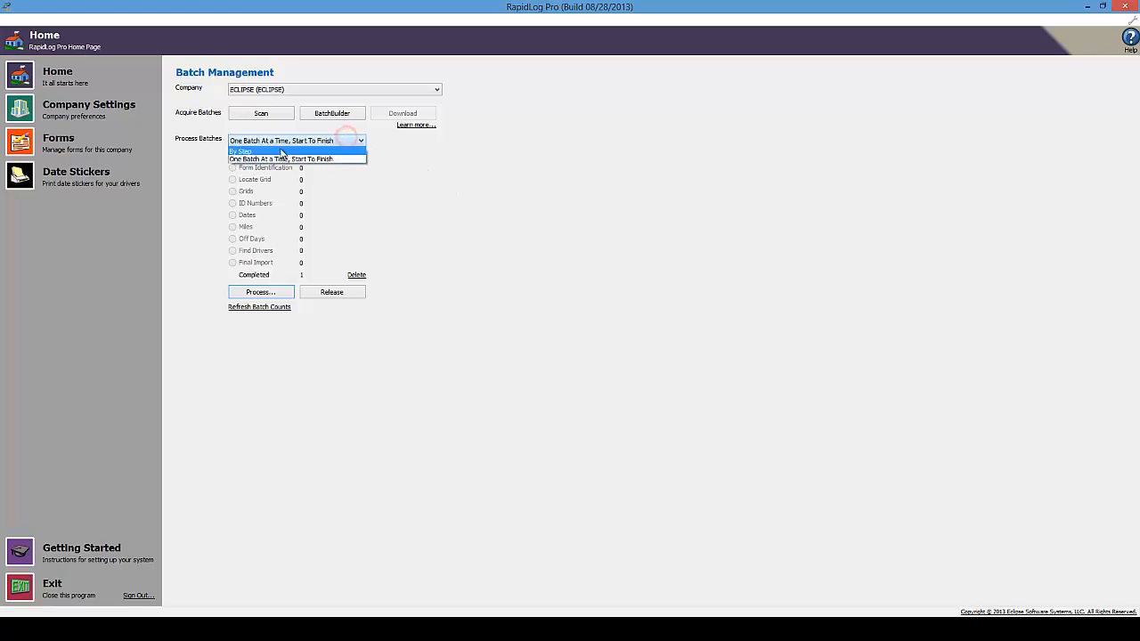
click(269, 151)
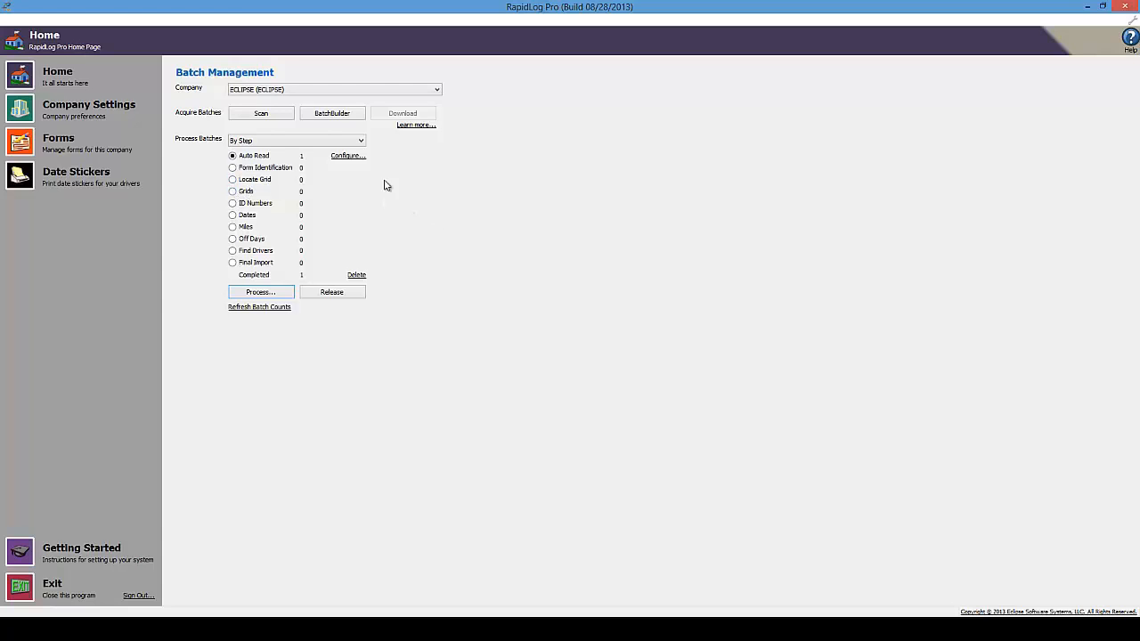
click(362, 140)
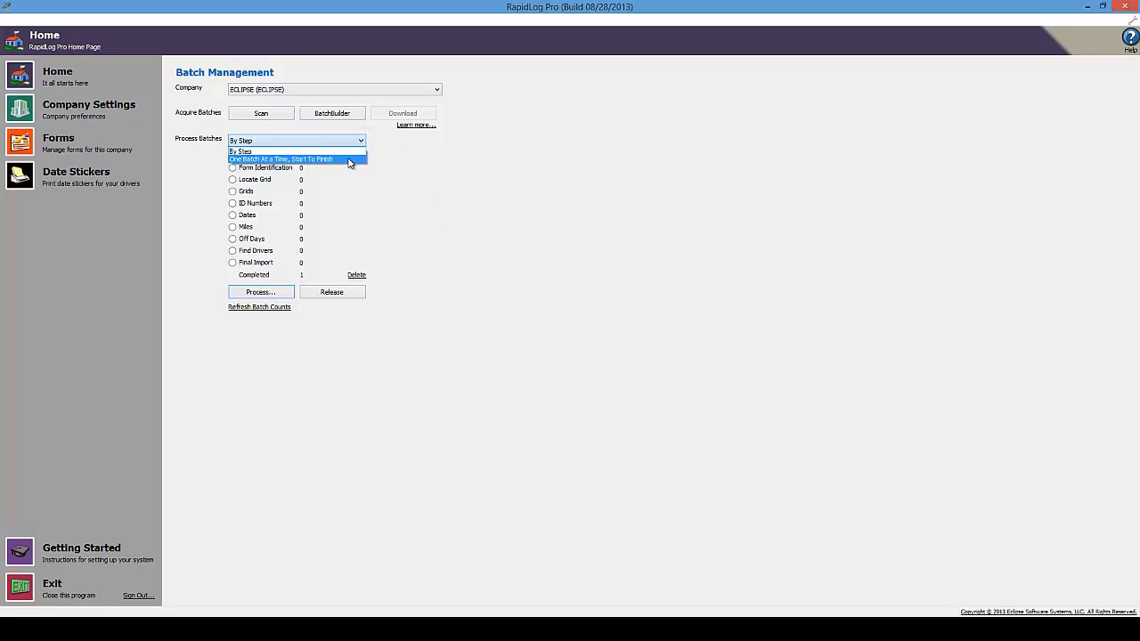
click(274, 151)
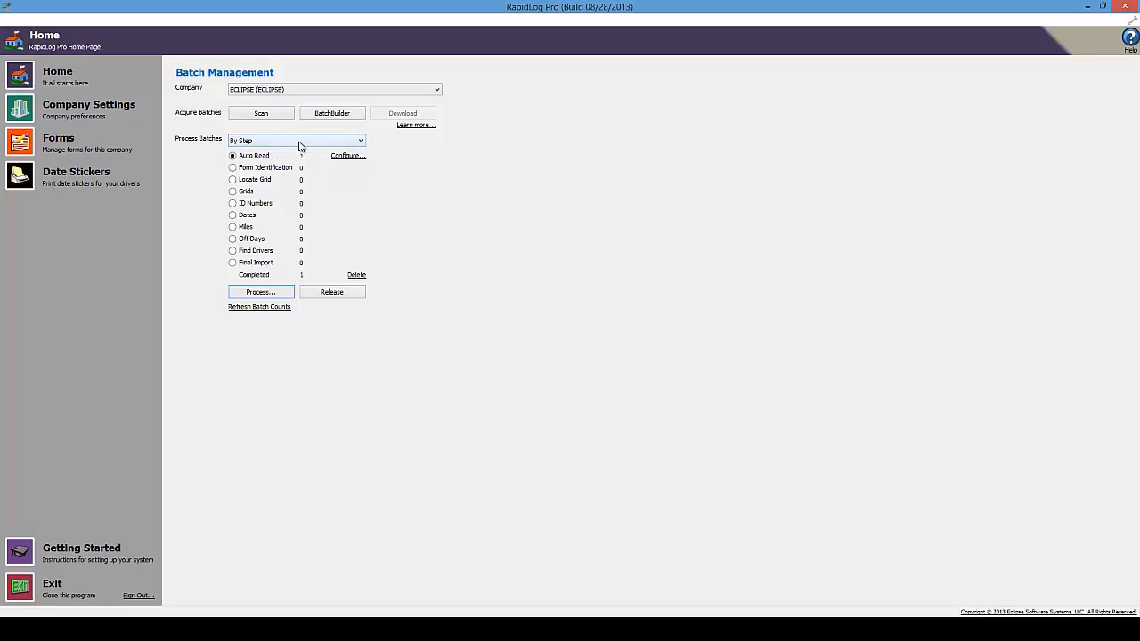
click(231, 156)
Run Auto Read on the ECLIPSE batch, then open the Process screen for log verification
click(260, 293)
click(258, 292)
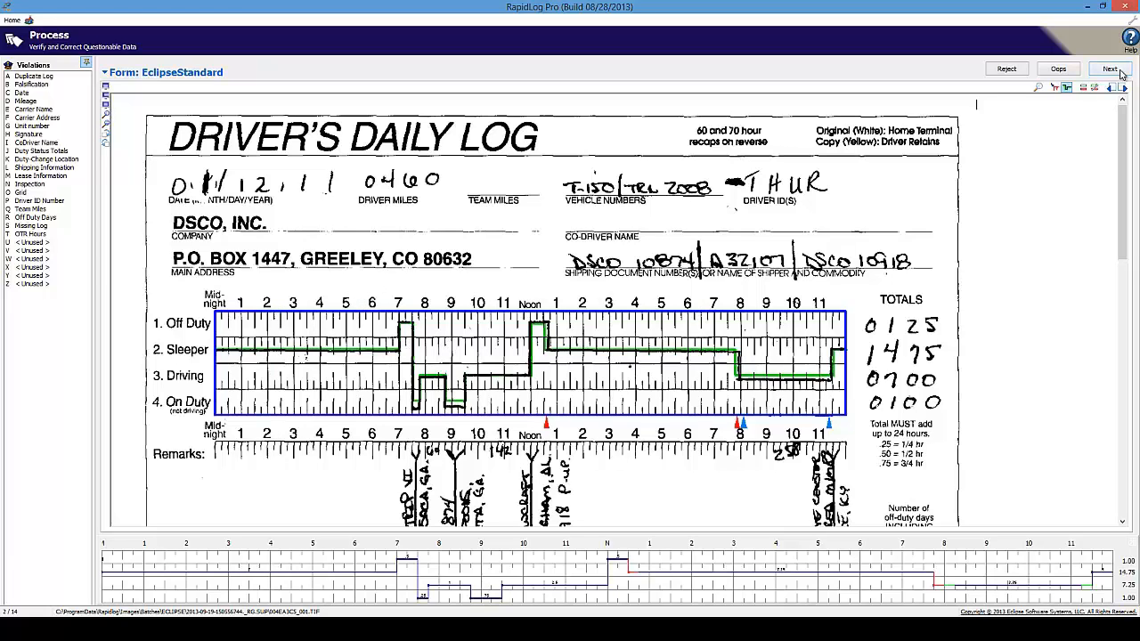
Mark the duty grid's upper-left, upper-right and bottom-left corners to realign the overlay
click(1055, 87)
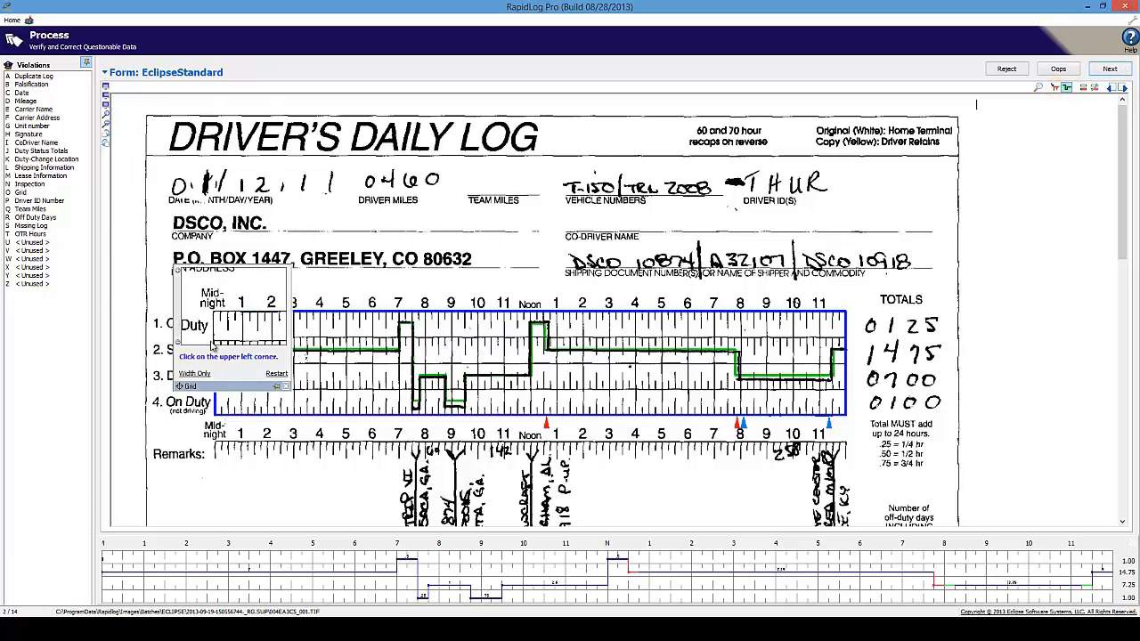
click(214, 340)
click(847, 311)
click(223, 440)
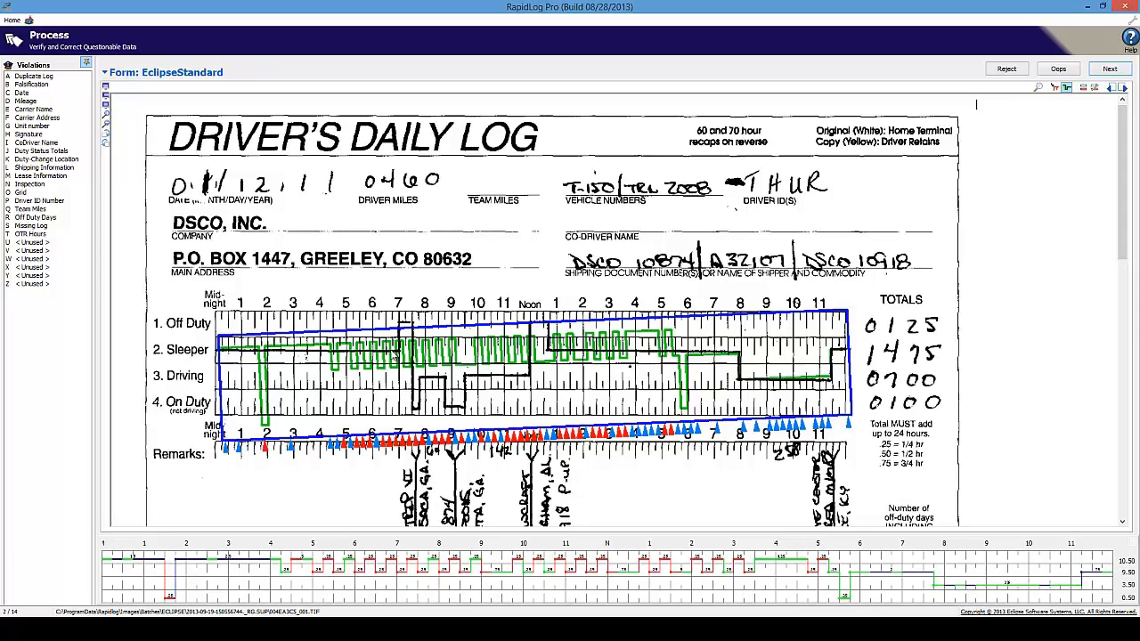
Redo the grid corner alignment, moving the magnifier aside to place each corner precisely
click(1054, 88)
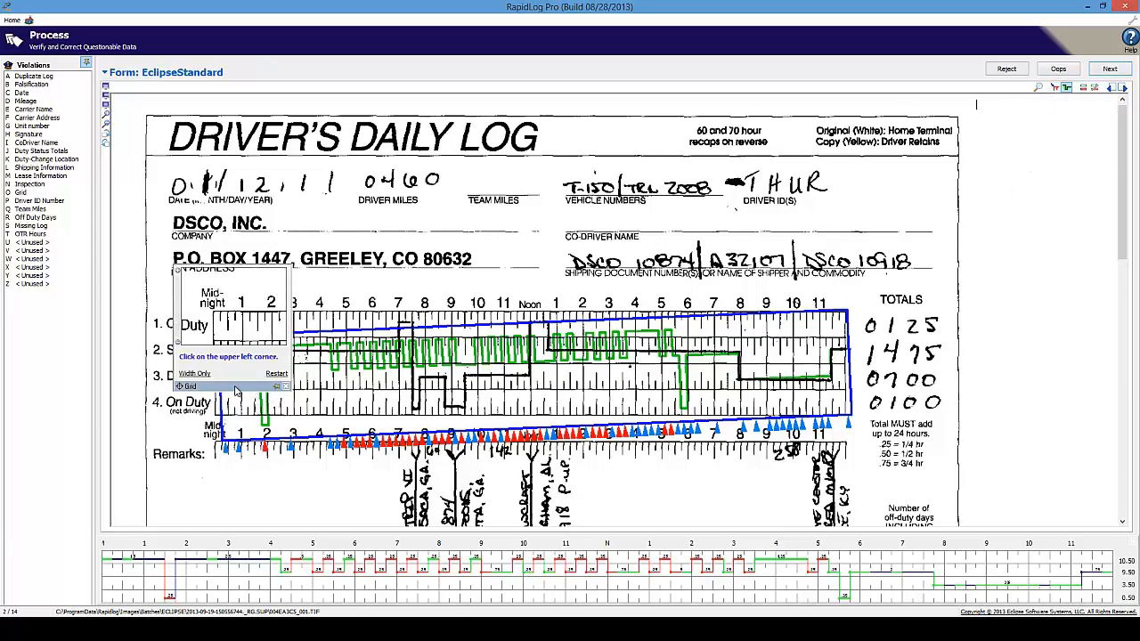
mouse_move(237, 385)
mouse_down()
mouse_move(318, 382)
mouse_move(235, 387)
mouse_up()
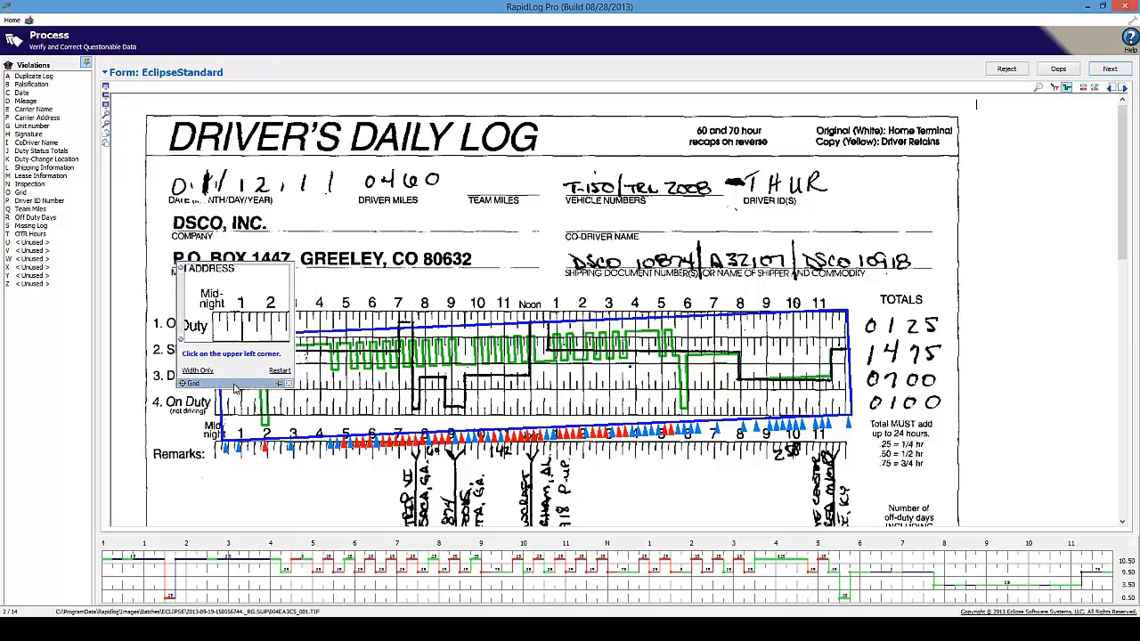
click(214, 316)
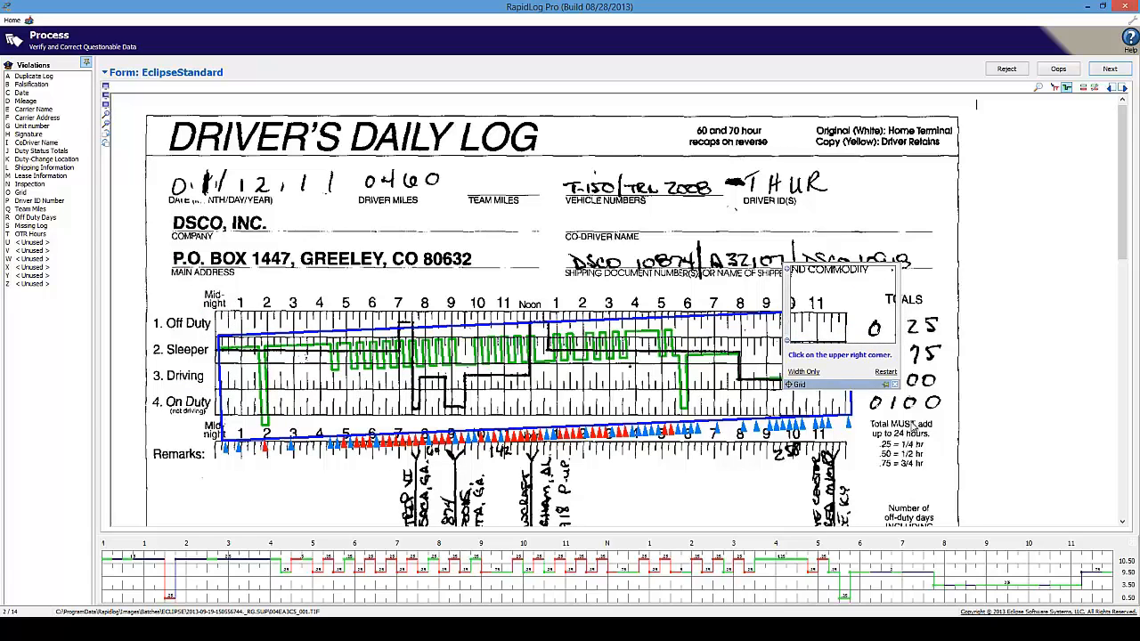
drag(856, 387, 853, 386)
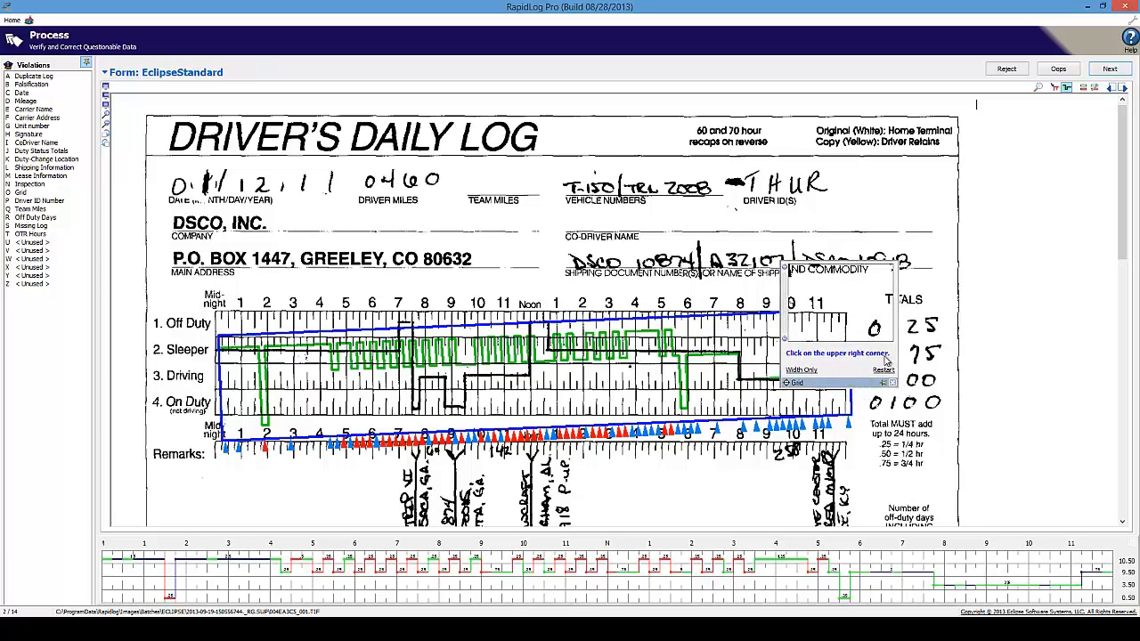
mouse_move(831, 387)
mouse_down()
mouse_move(789, 375)
mouse_move(752, 414)
mouse_move(803, 401)
mouse_up()
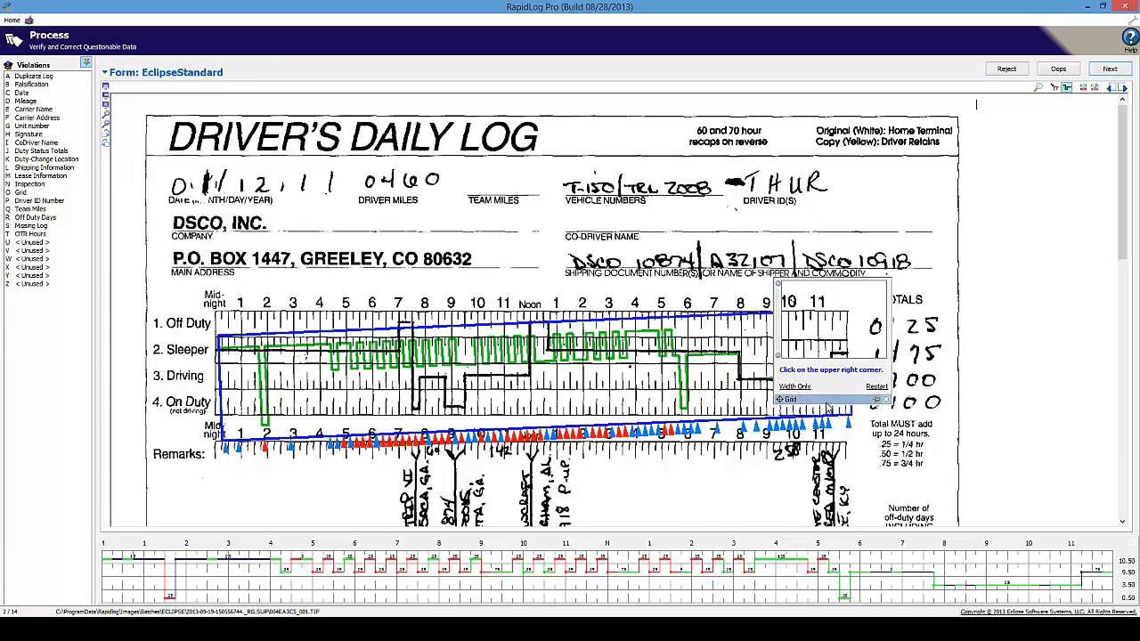
click(847, 314)
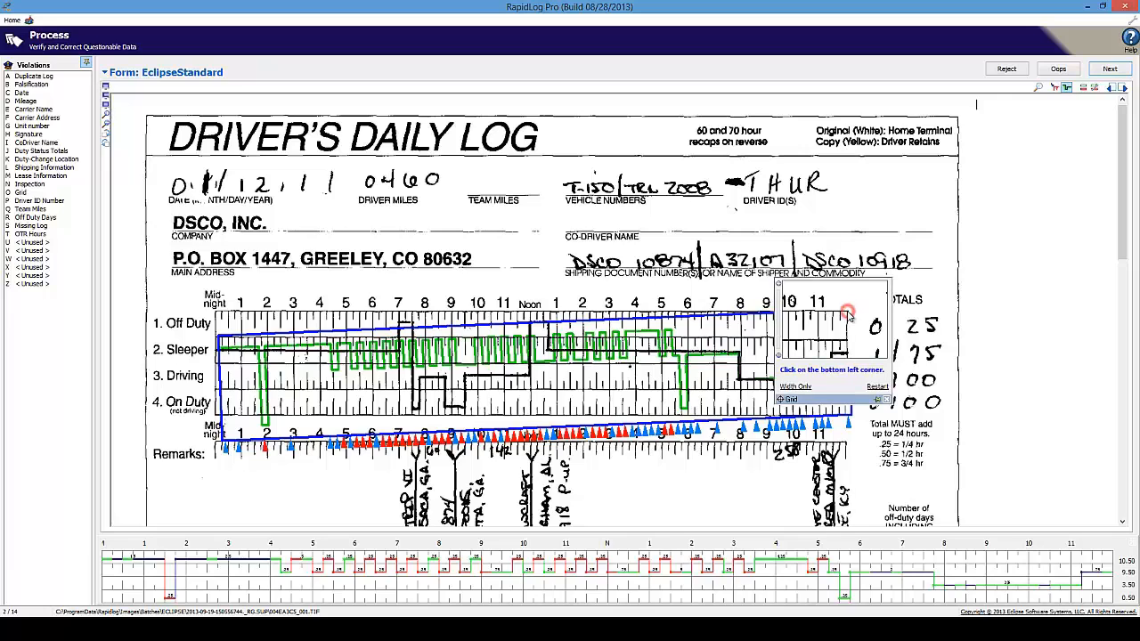
click(216, 415)
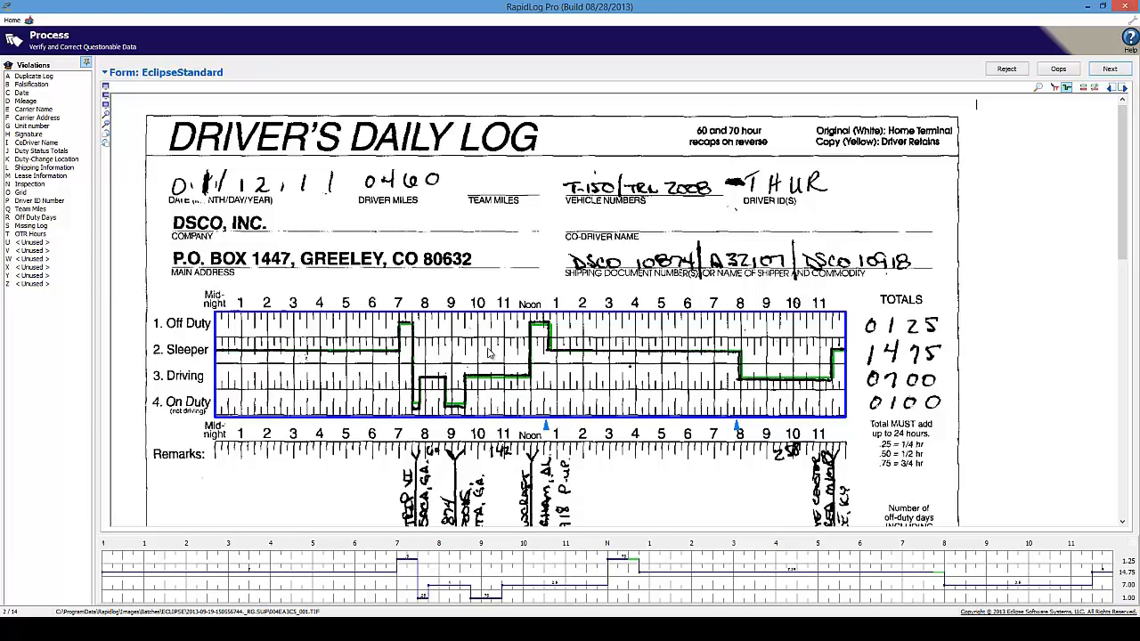
click(615, 384)
click(678, 384)
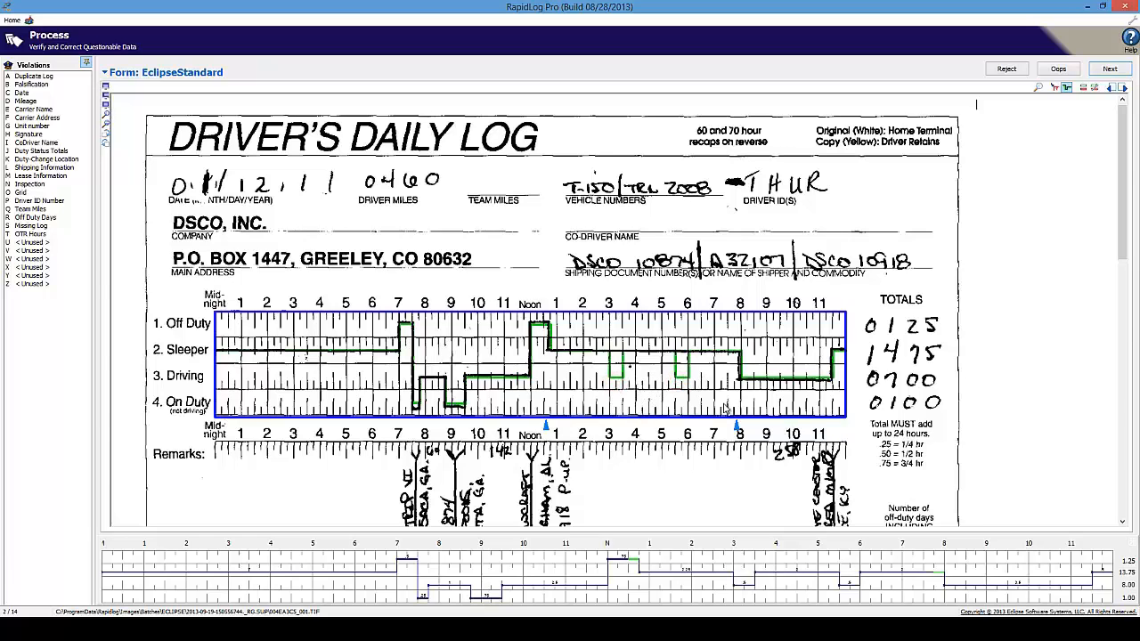
click(638, 383)
click(702, 351)
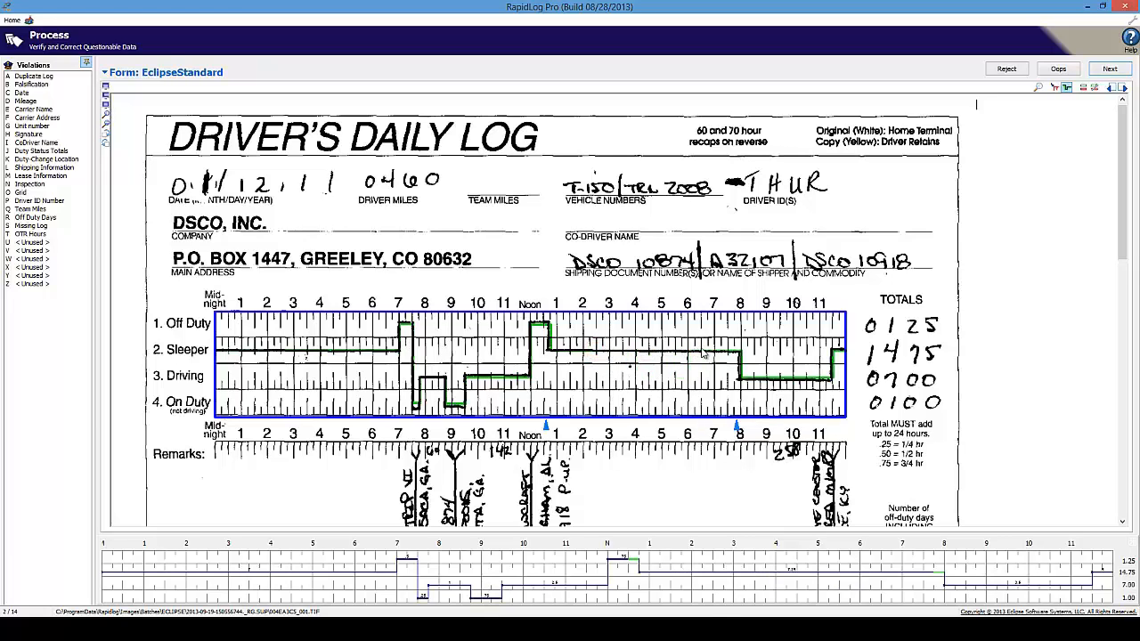
click(618, 378)
click(659, 380)
click(704, 380)
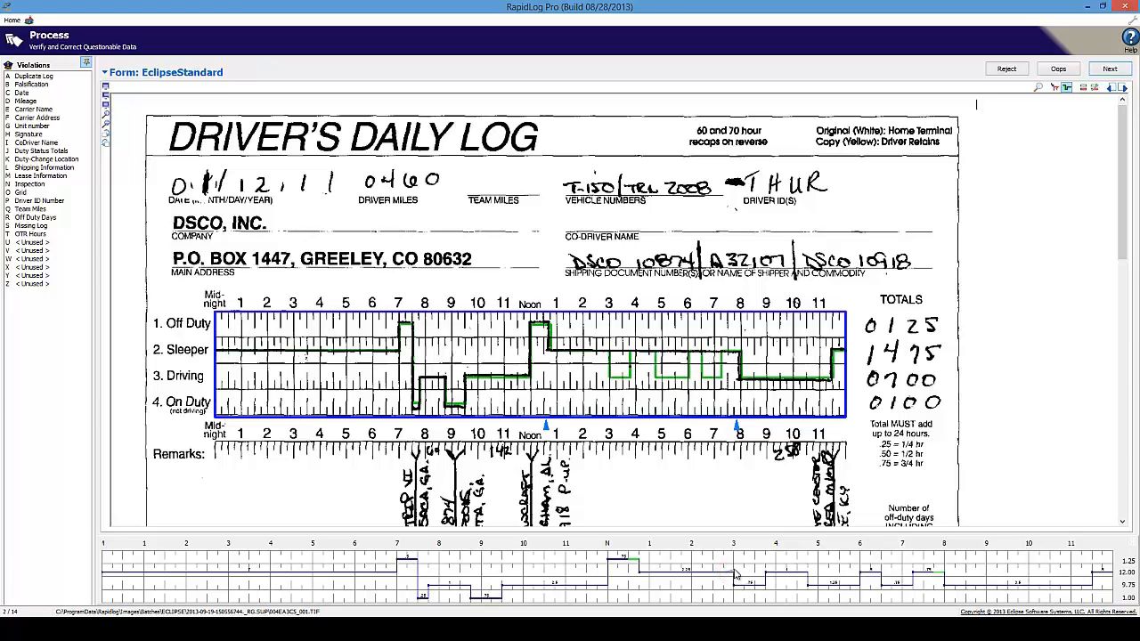
drag(735, 574, 926, 571)
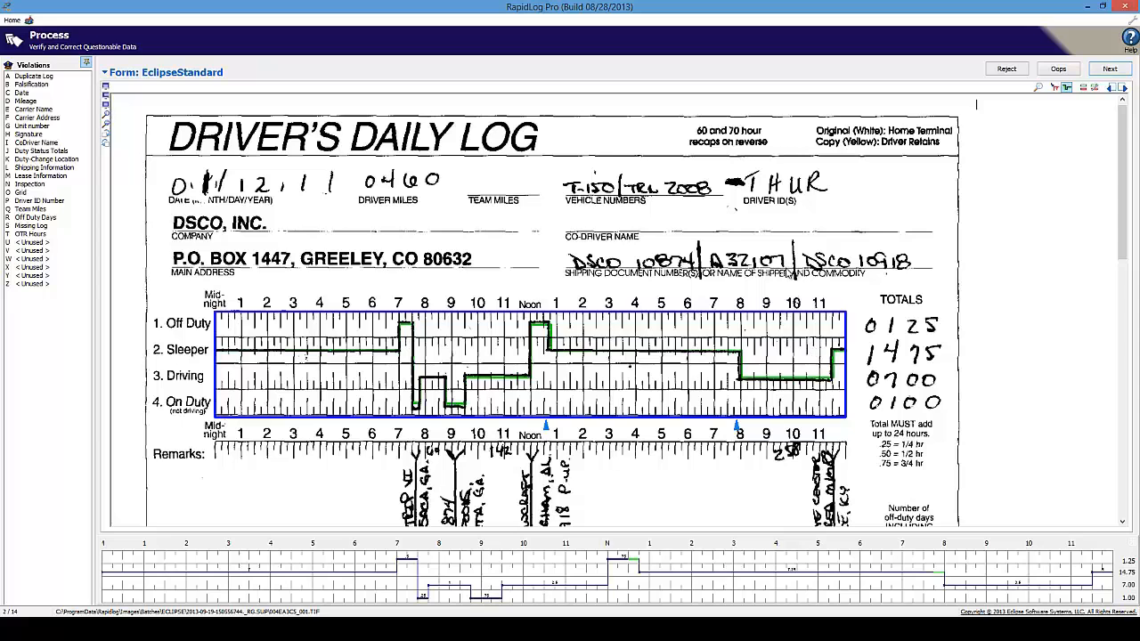
On log 12, extend Off Duty near 10 PM and add an On Duty drop near 10:40 PM
click(1111, 71)
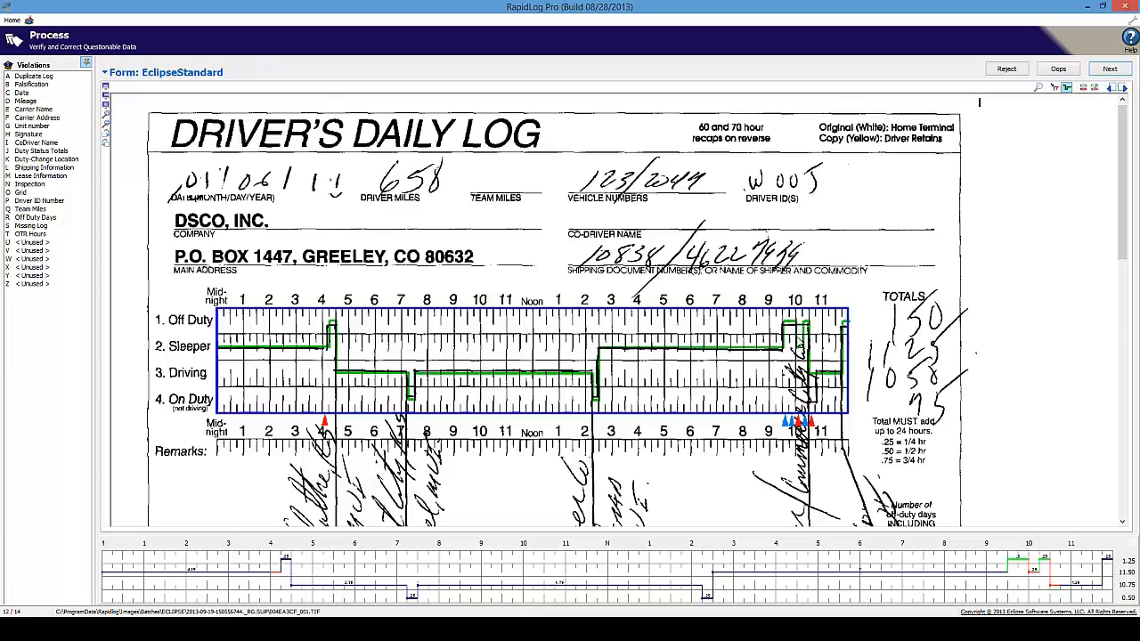
click(795, 322)
click(793, 324)
click(810, 329)
click(810, 399)
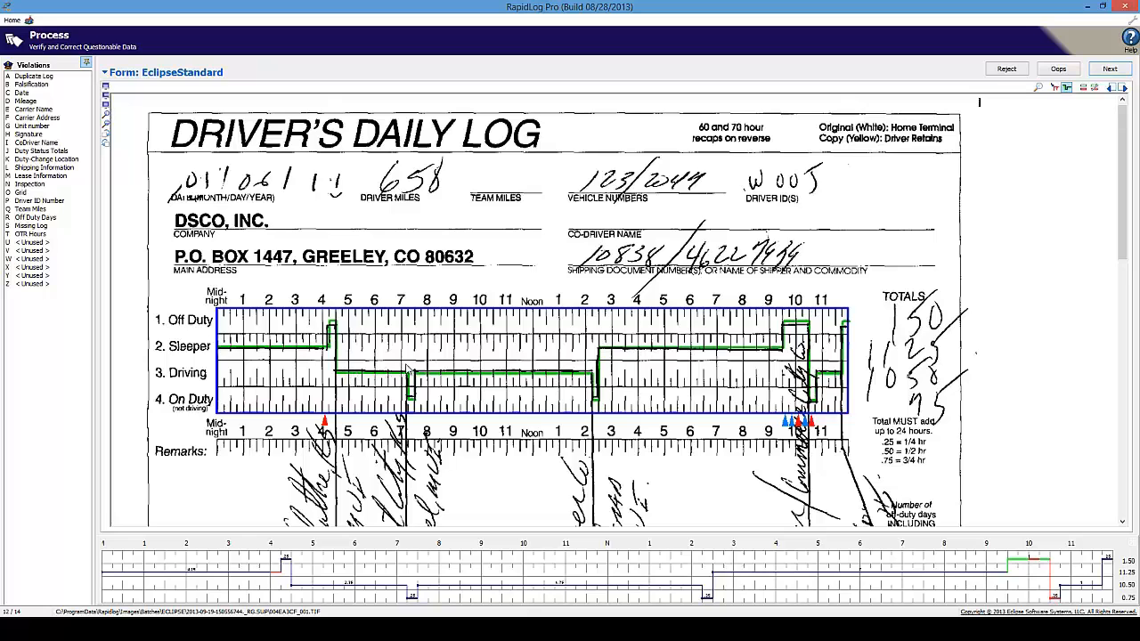
Step through logs 13 and 14 to finish verification and return to Batch Management
click(1110, 70)
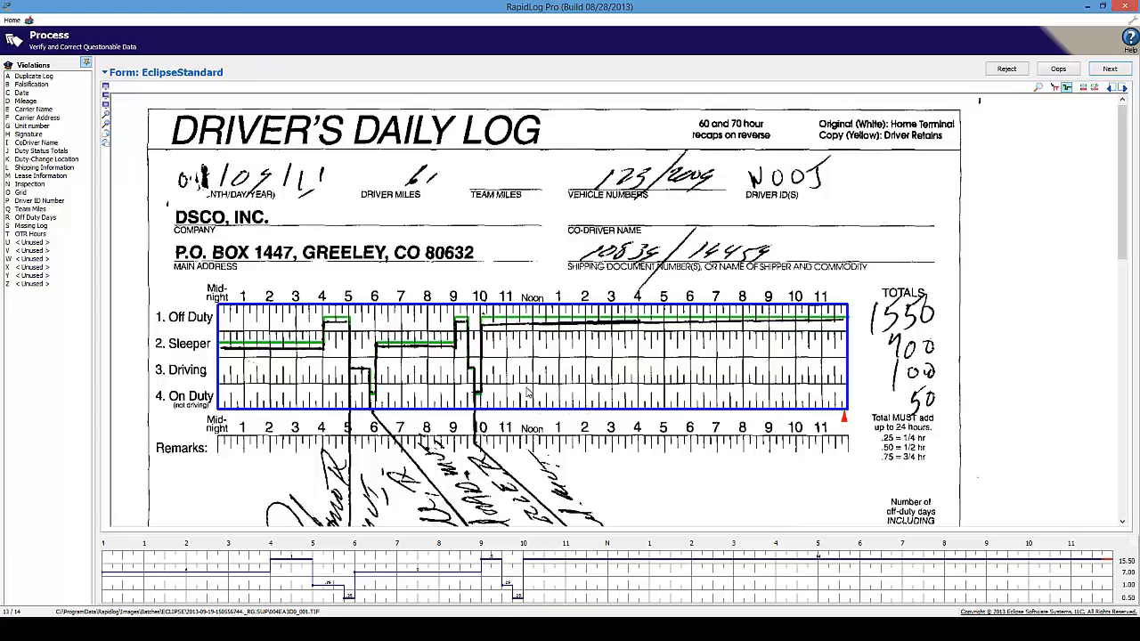
click(1110, 70)
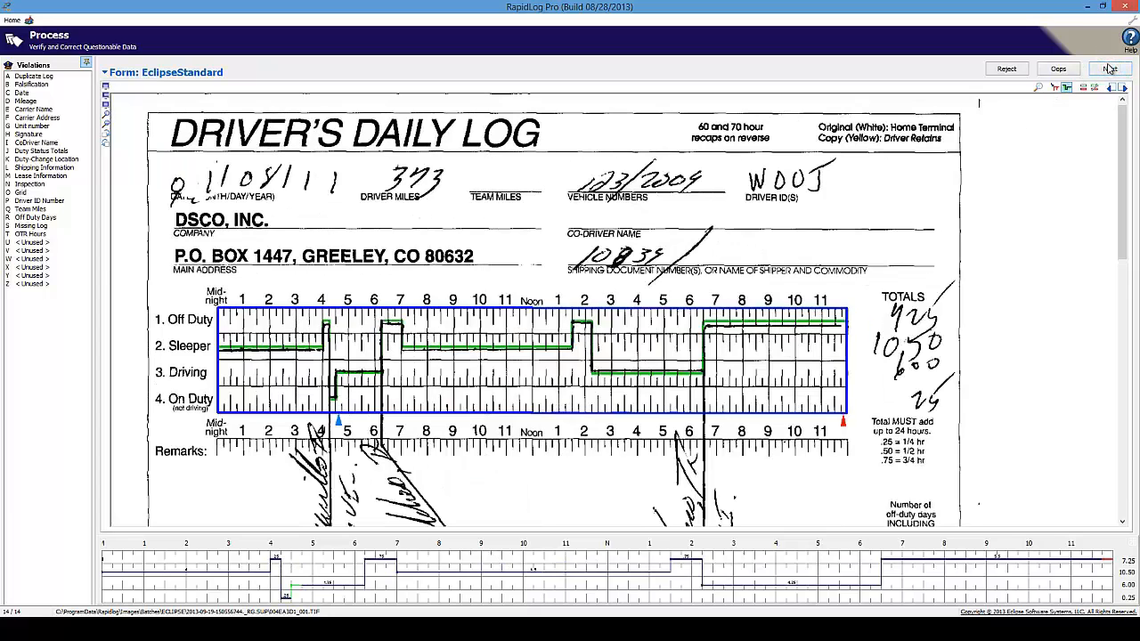
click(1110, 70)
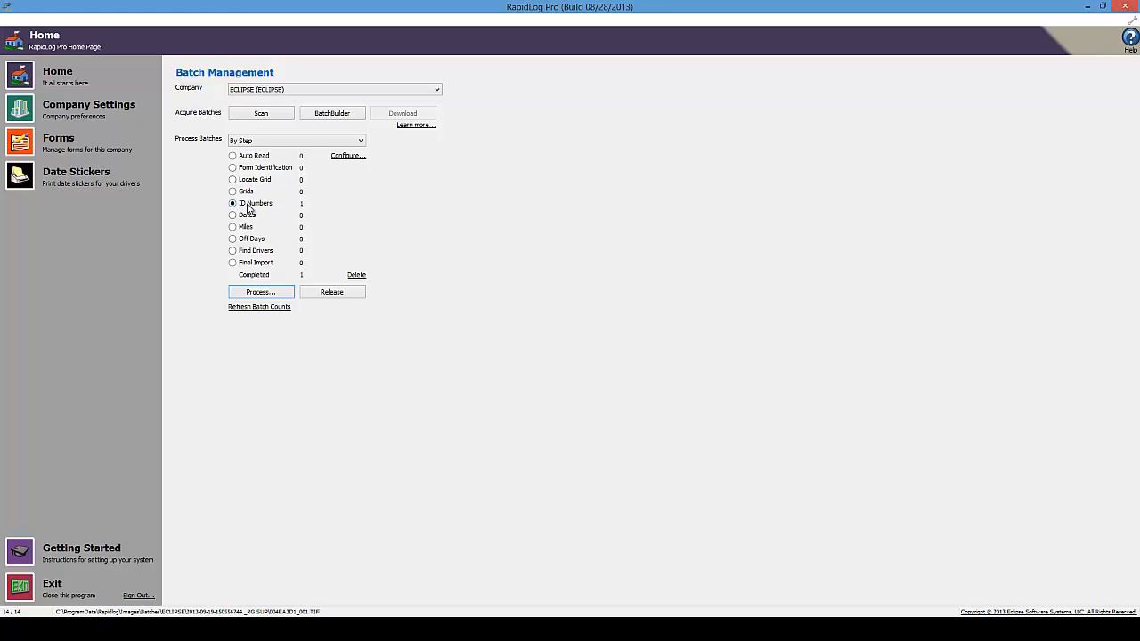
Start processing the ID Numbers step so log 1 of 14's driver ID appears
click(246, 296)
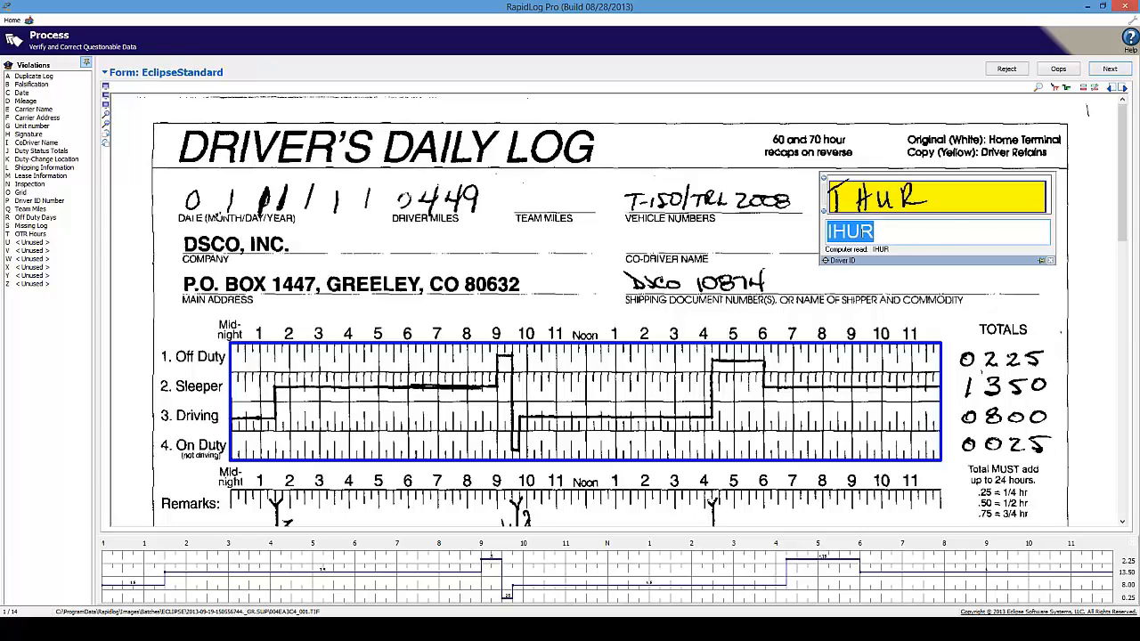
Replace log 1's misread driver ID IHUR with THUR and advance to log 2
click(831, 231)
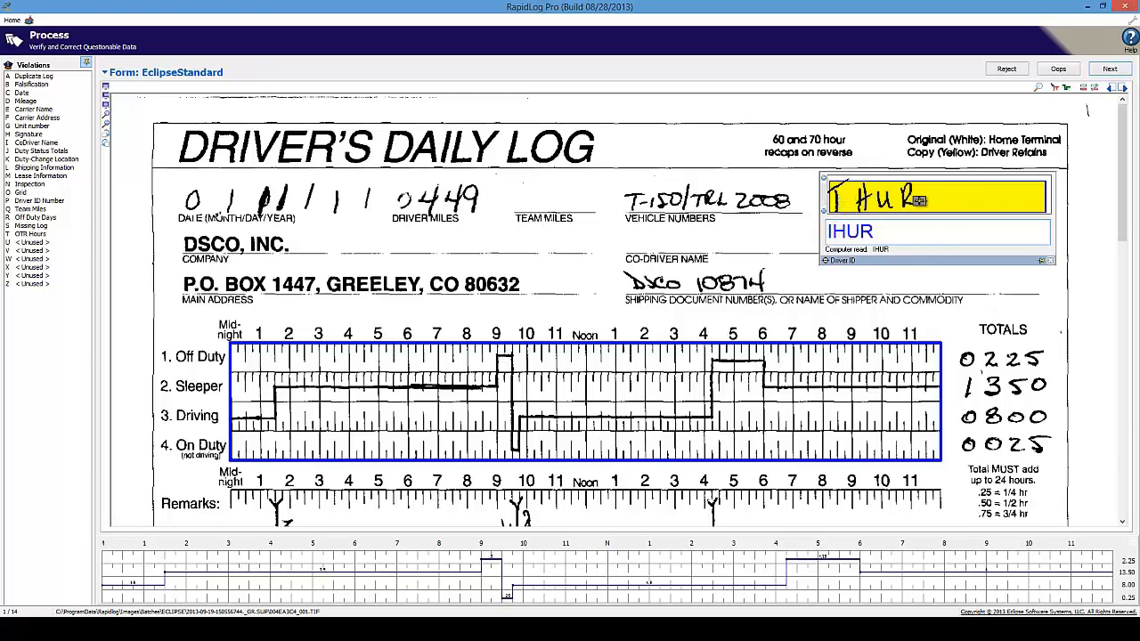
click(834, 232)
drag(921, 234, 759, 235)
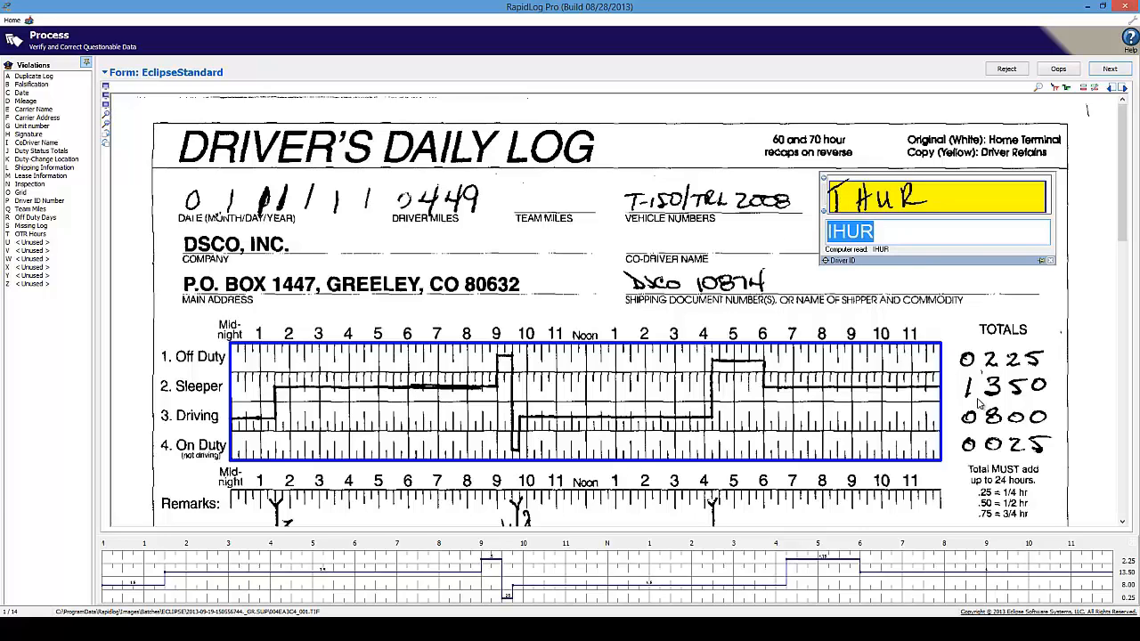
text(THUR)
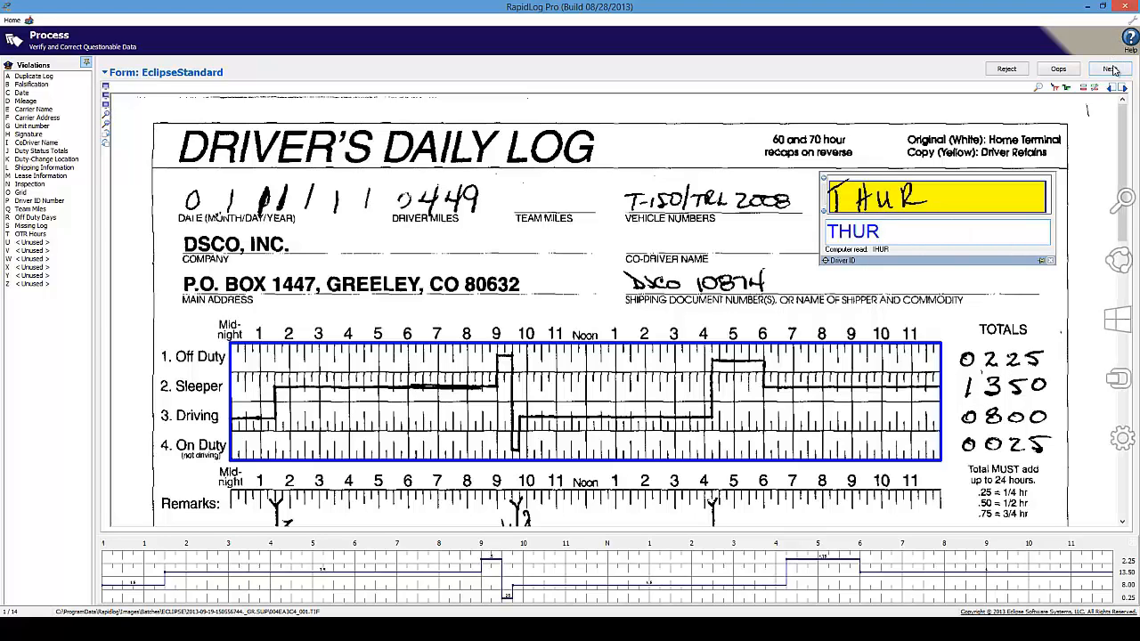
click(1110, 69)
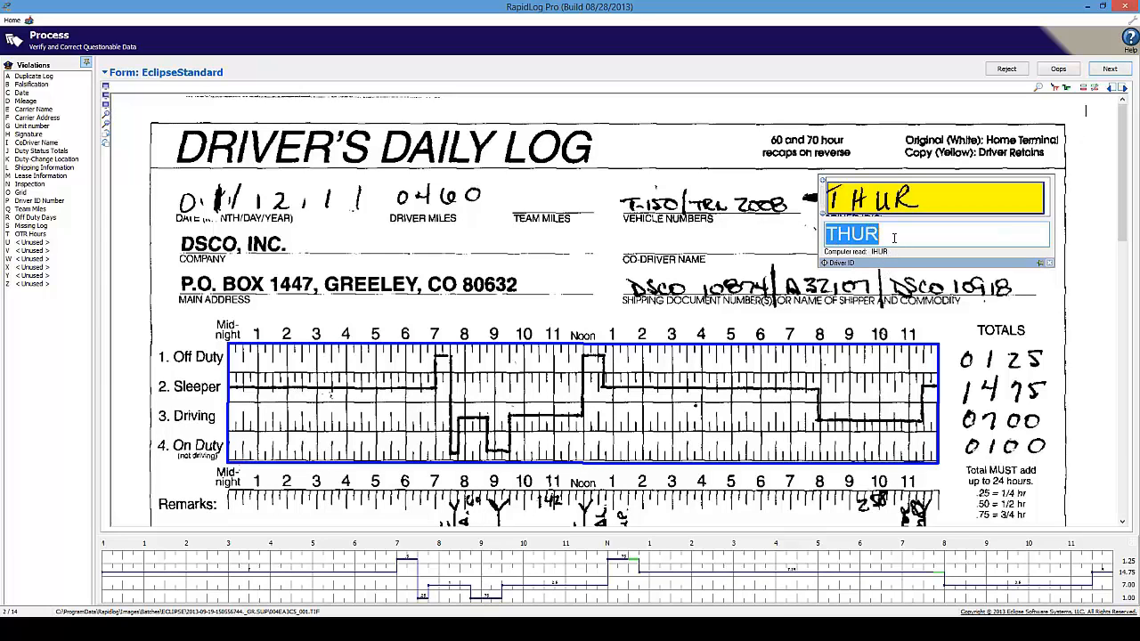
Accept the driver IDs through log 4, confirming THUR, and advance to log 5
key(Return)
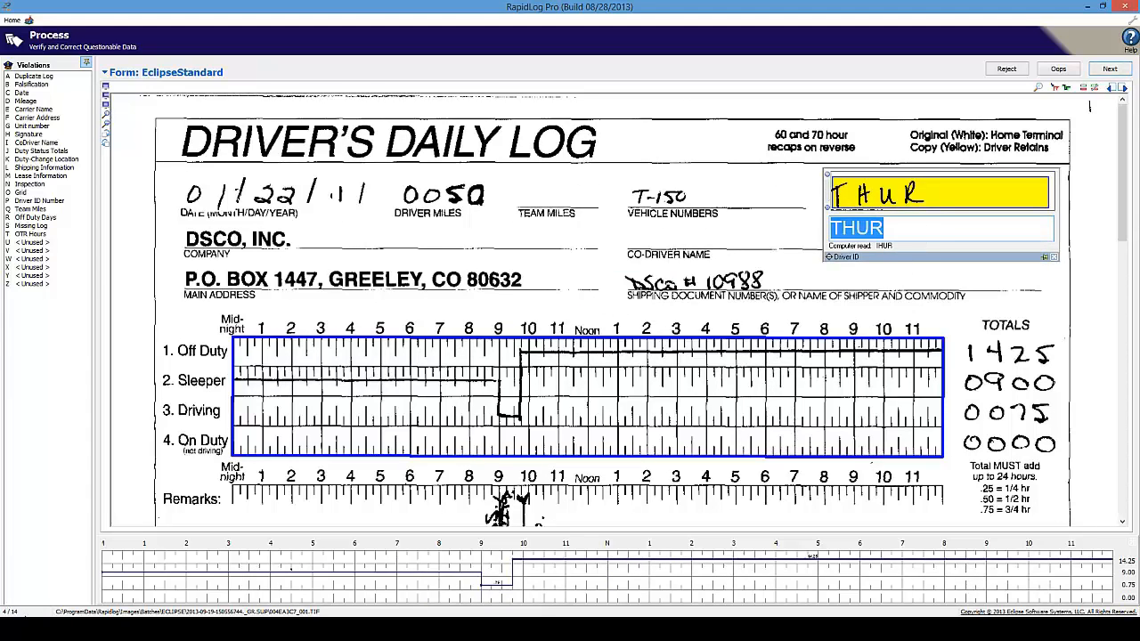
click(897, 233)
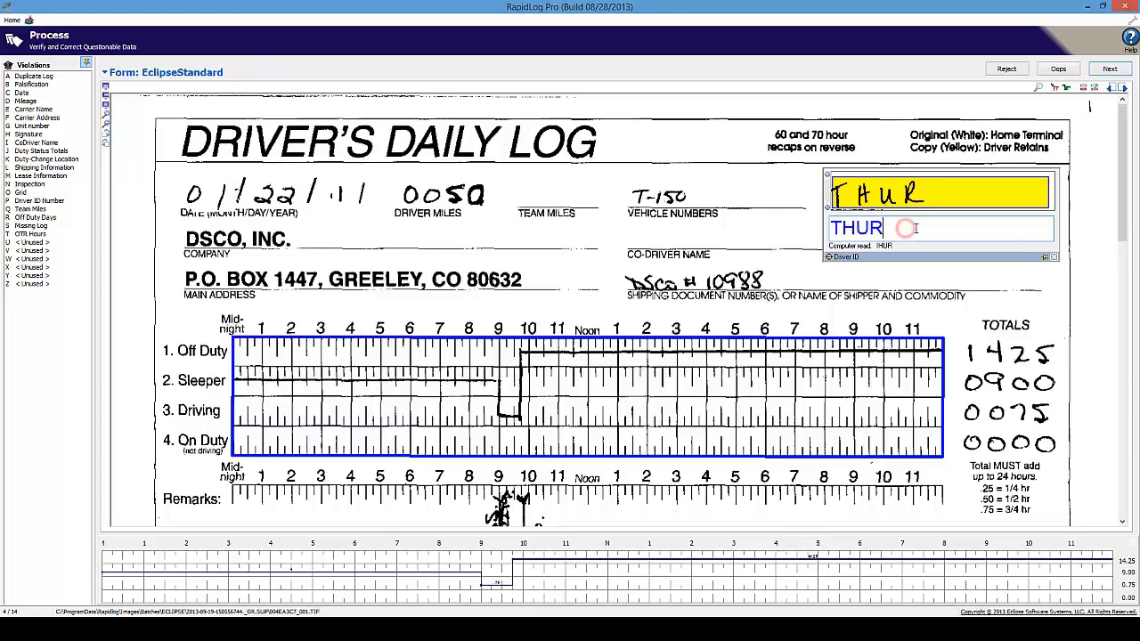
double_click(905, 228)
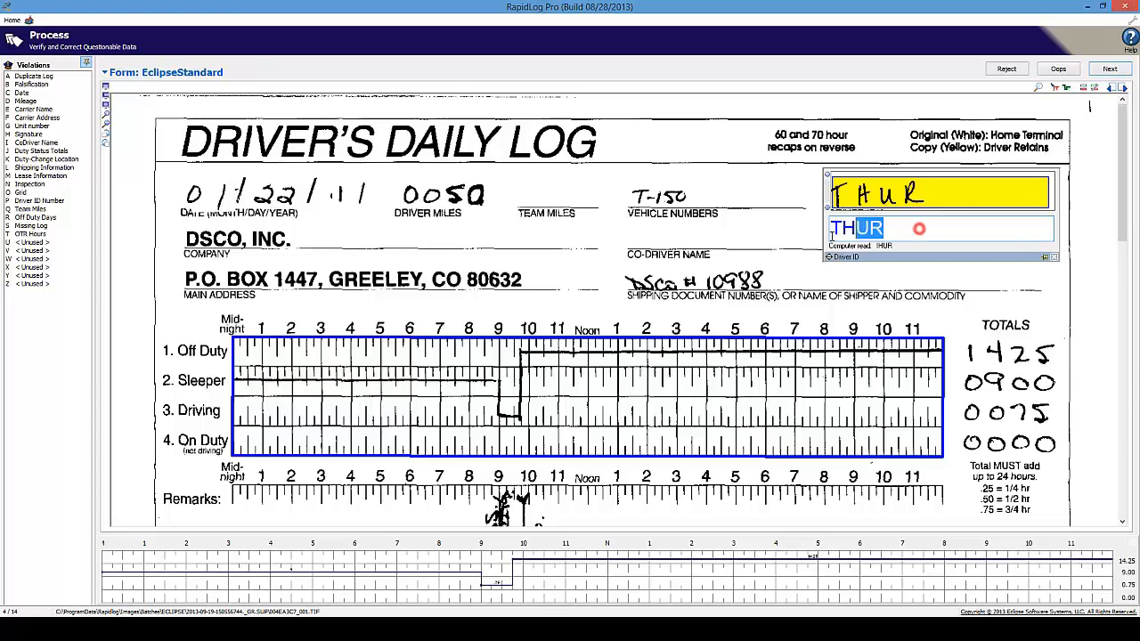
click(901, 229)
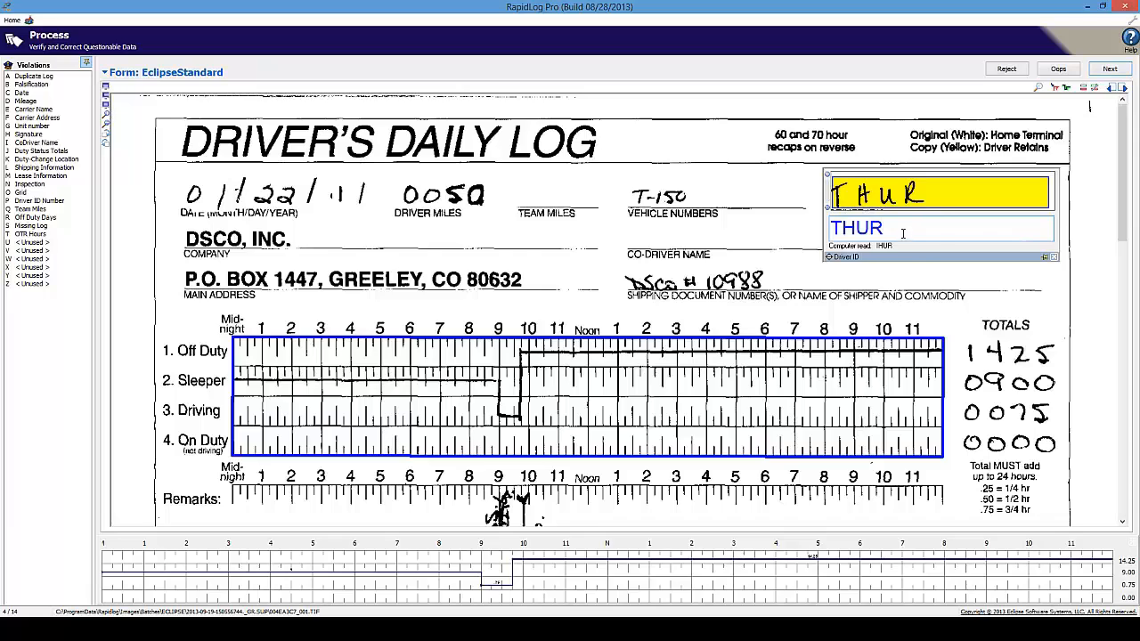
double_click(903, 227)
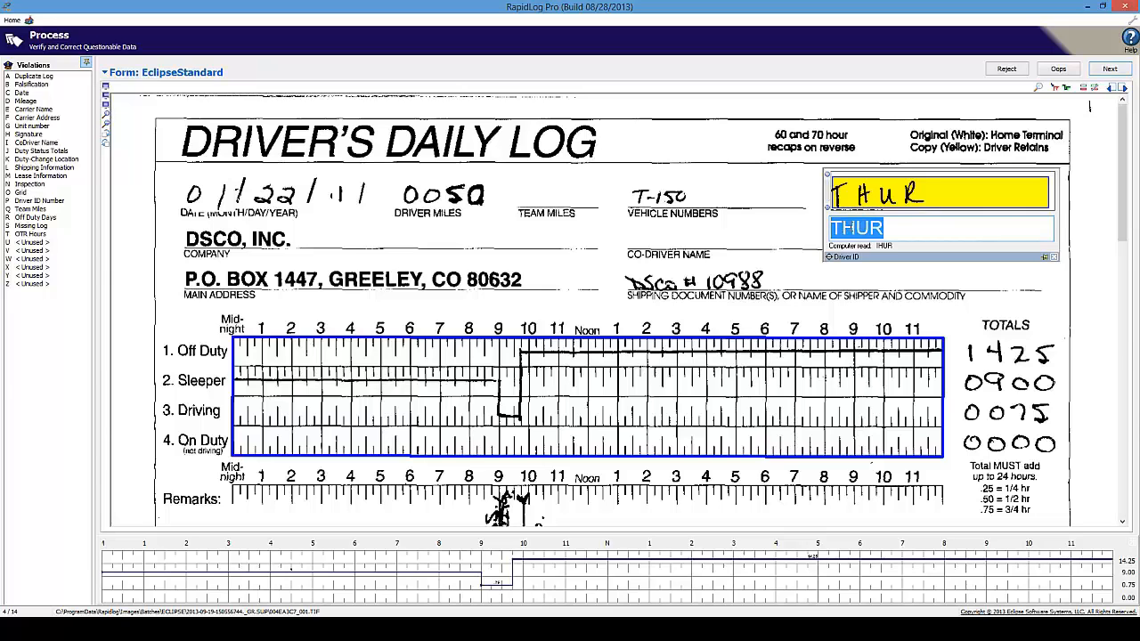
click(911, 225)
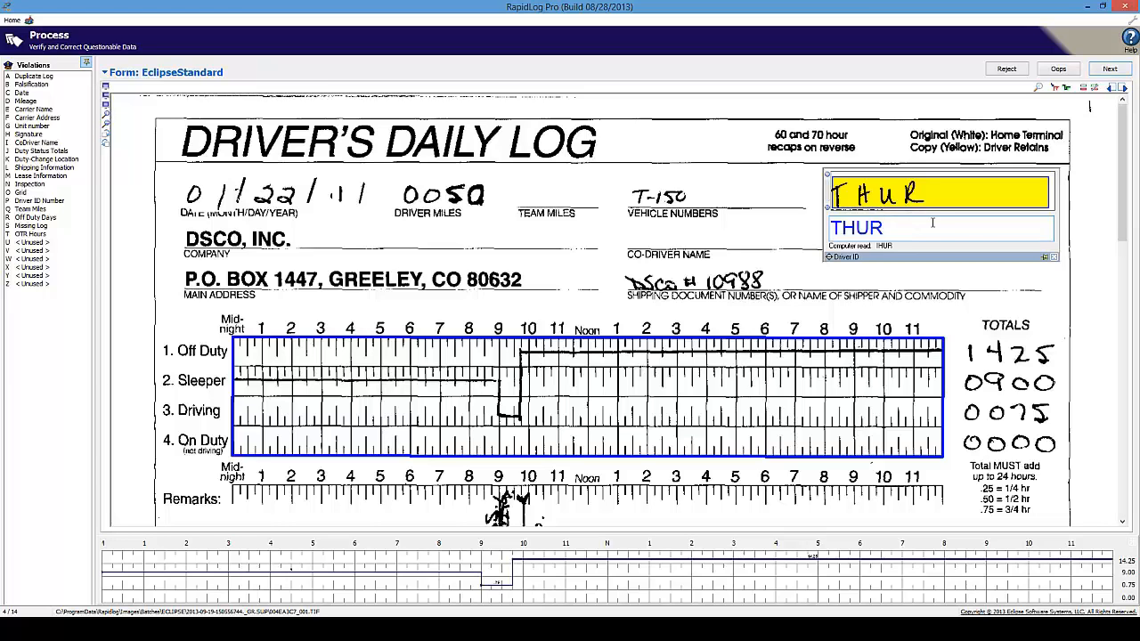
key(Return)
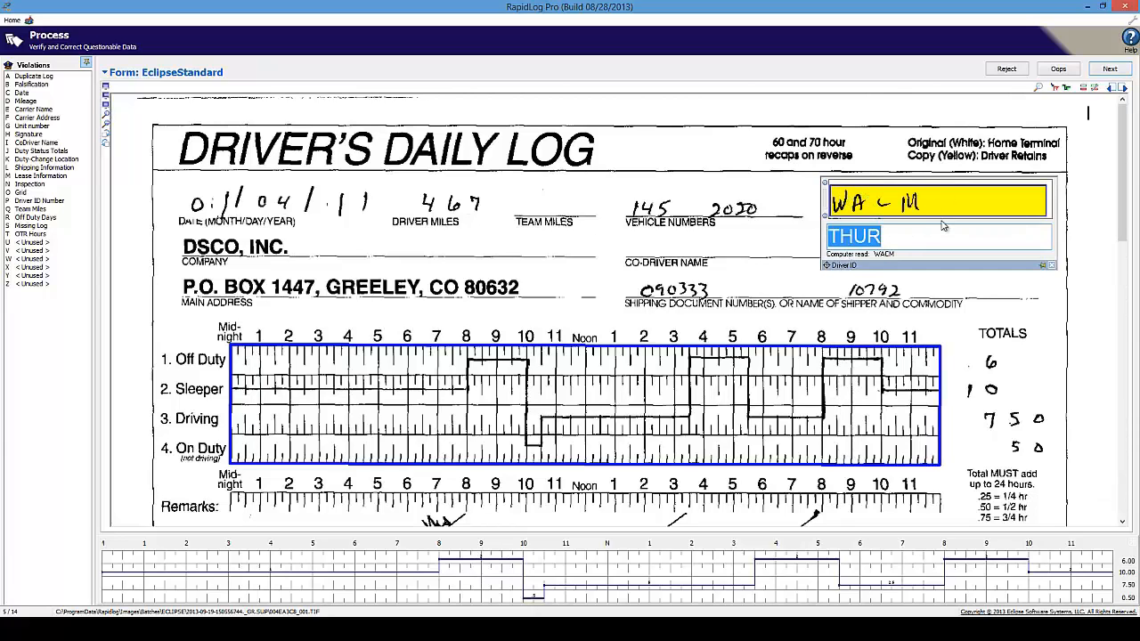
click(893, 237)
Change log 5's driver ID from THUR to WACM and accept it
click(928, 236)
double_click(919, 237)
click(898, 238)
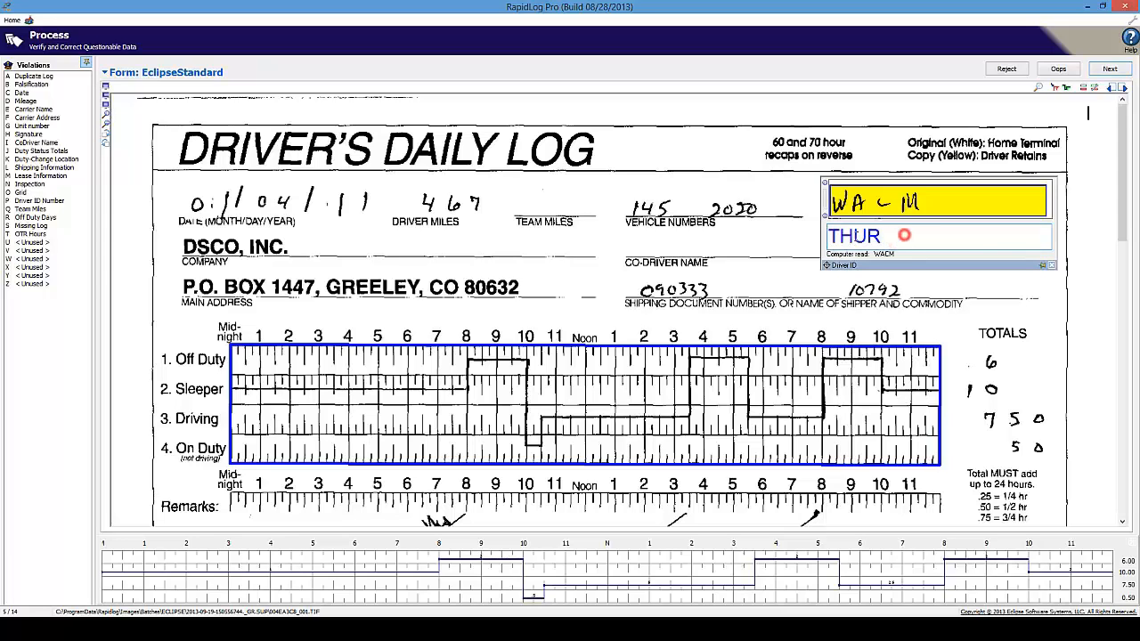
drag(904, 235, 819, 239)
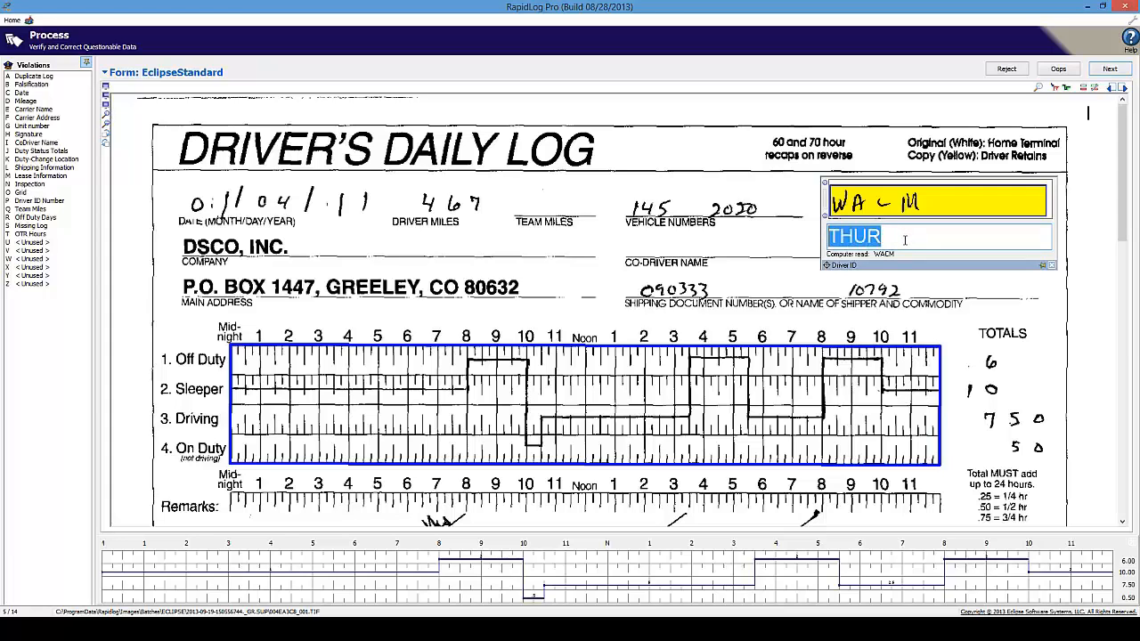
text(WACM)
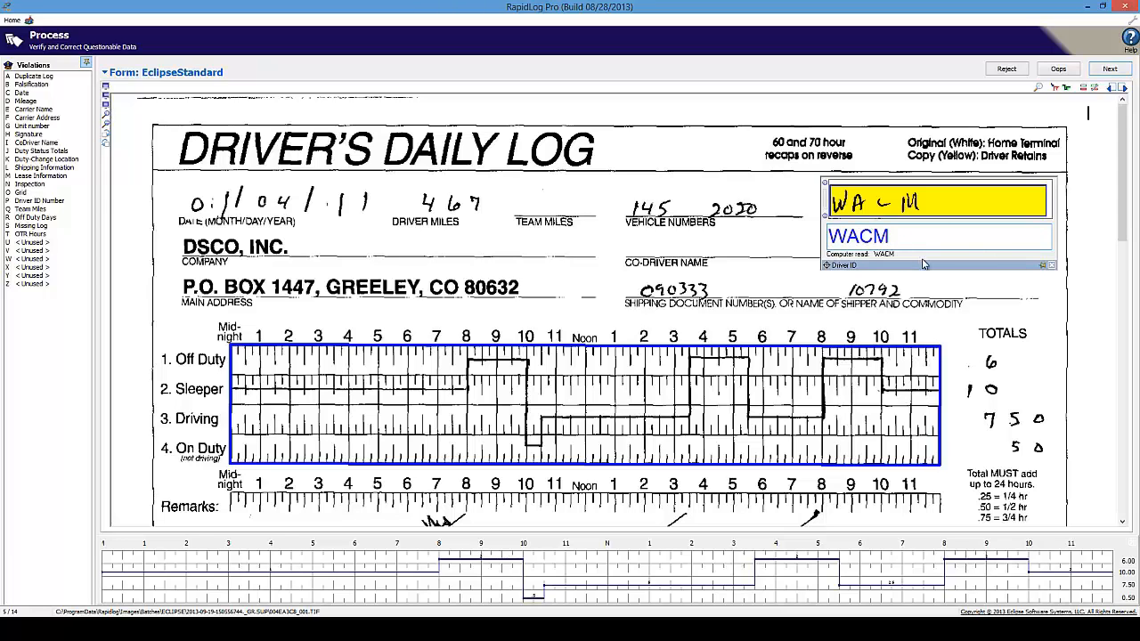
click(863, 236)
click(893, 238)
key(Return)
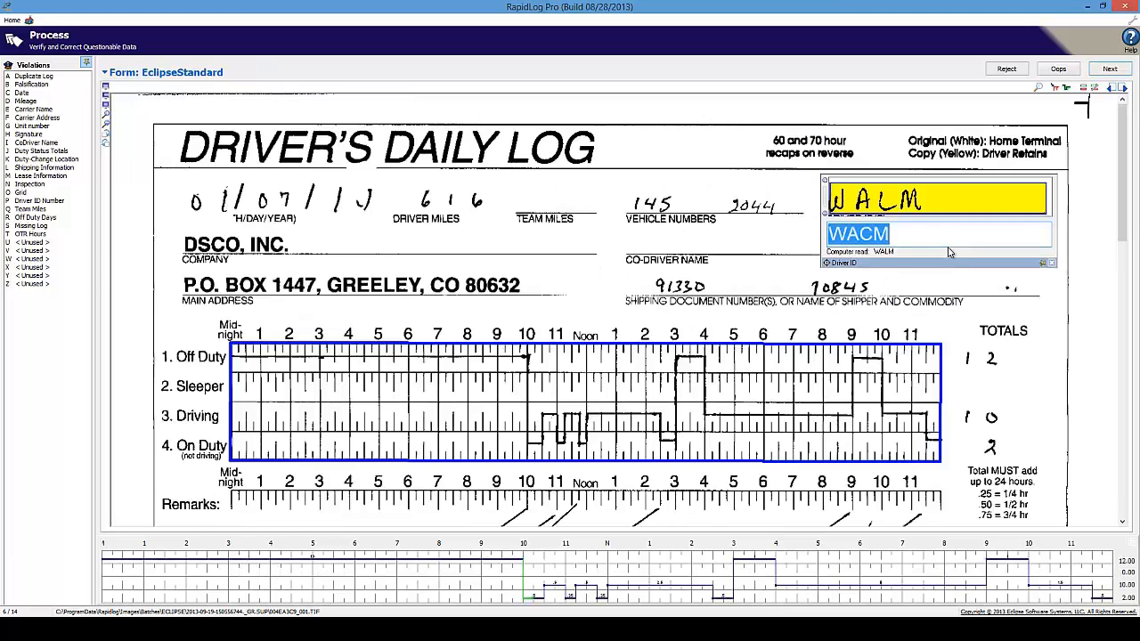
Accept WACM for logs 6-8, then enter THUR and WACM for the remaining logs
key(Return)
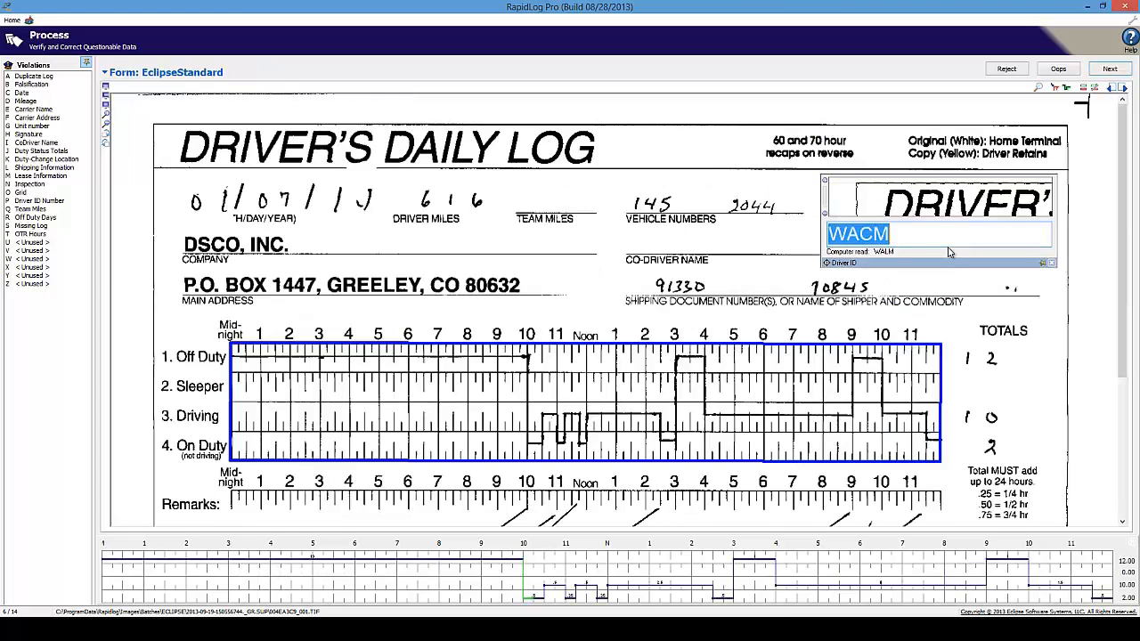
key(Return)
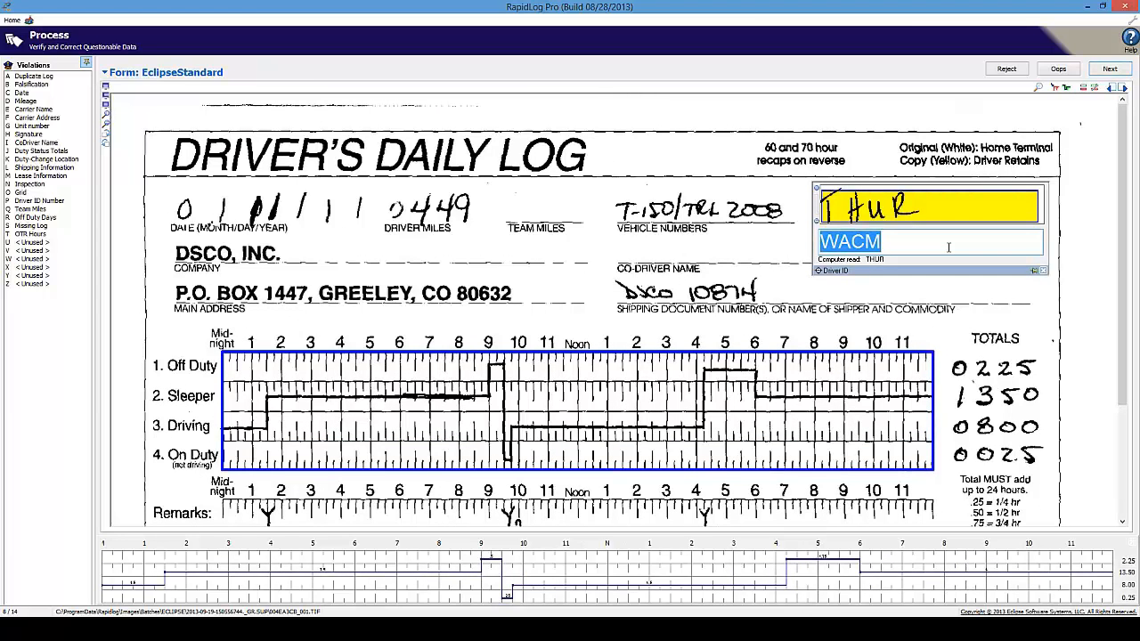
text(THUR)
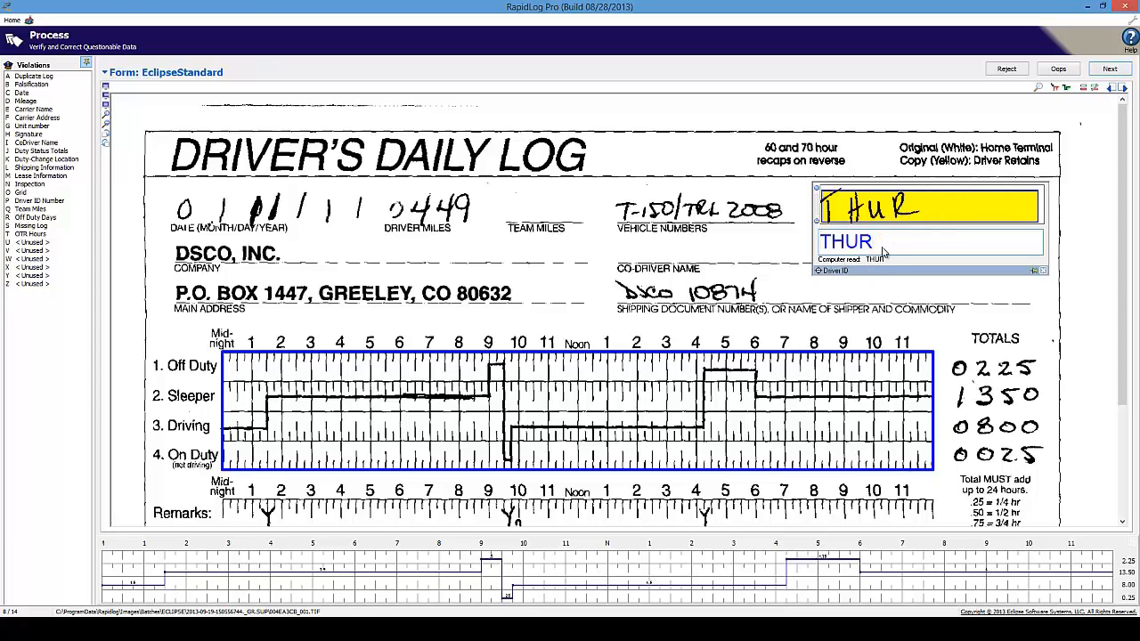
key(Return)
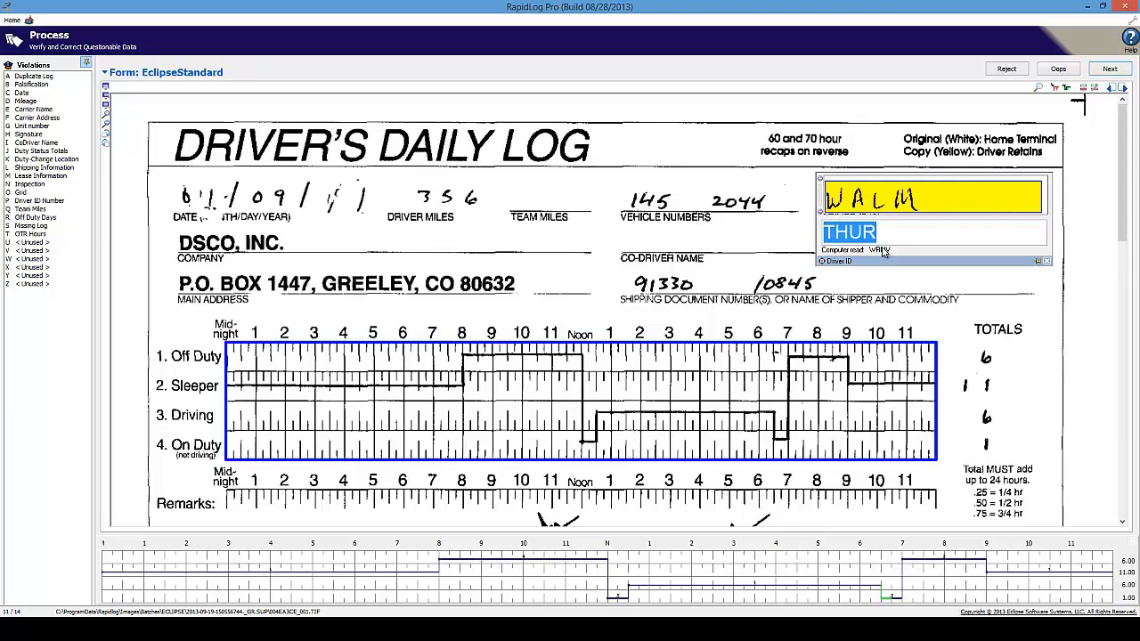
text(wam)
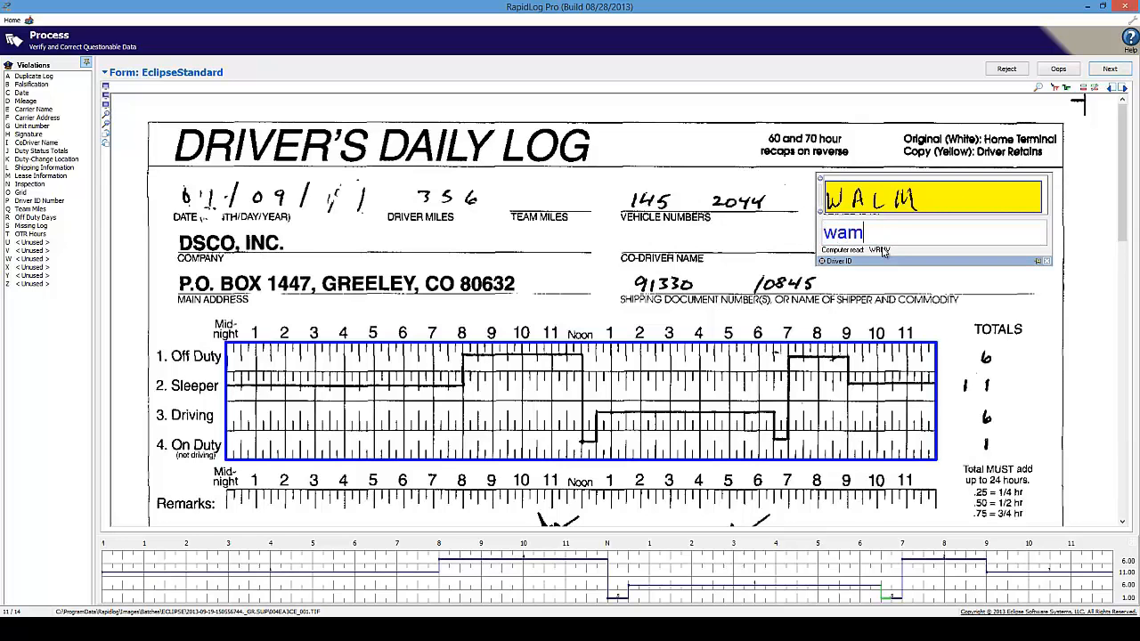
key(Return)
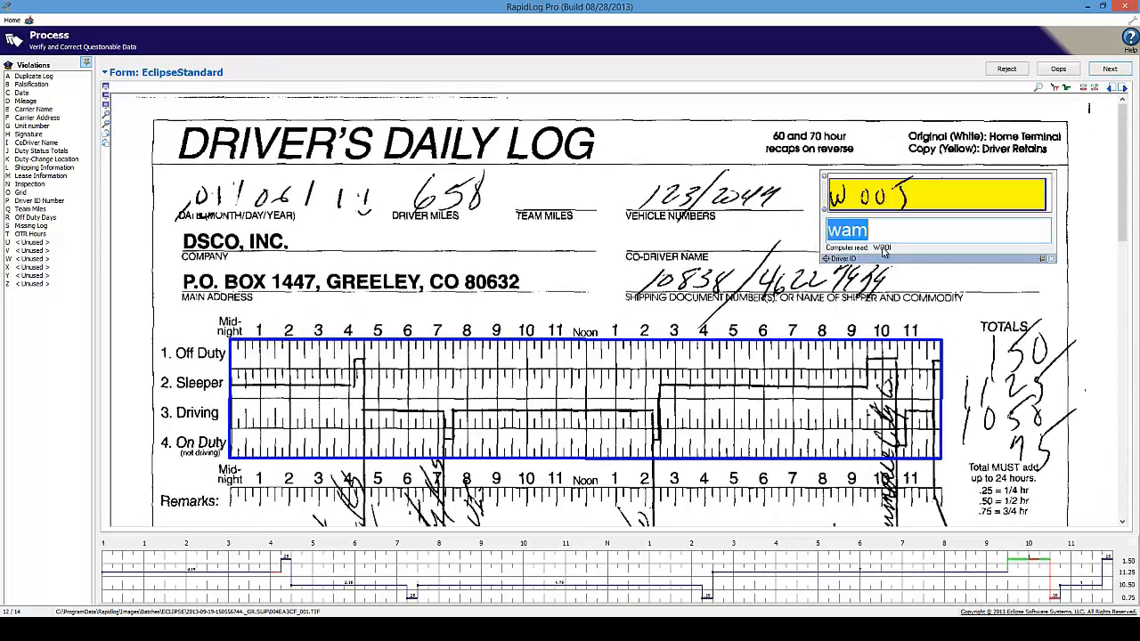
text(wacm)
key(Return)
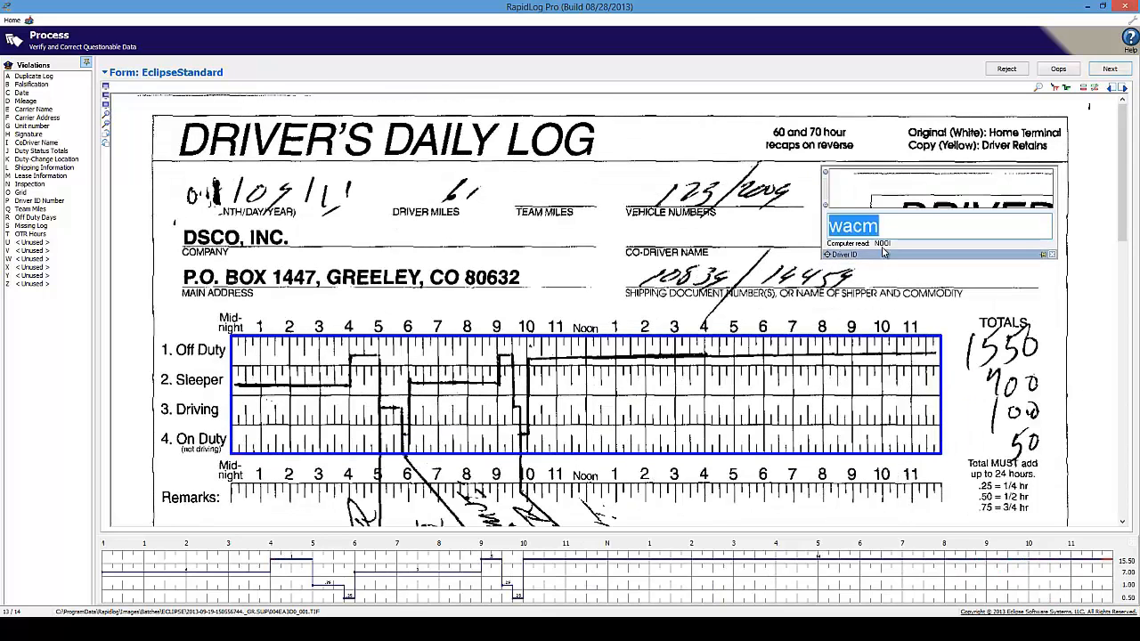
key(Return)
key(Return)
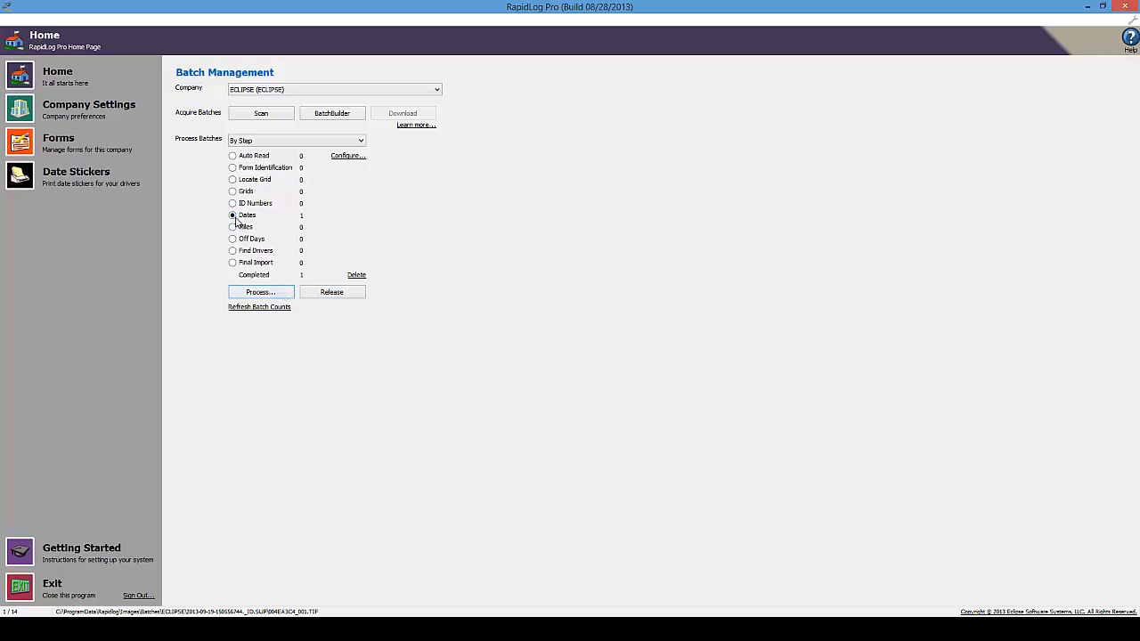
Select the batch waiting at Dates and start processing it at log 1 of 14
click(232, 216)
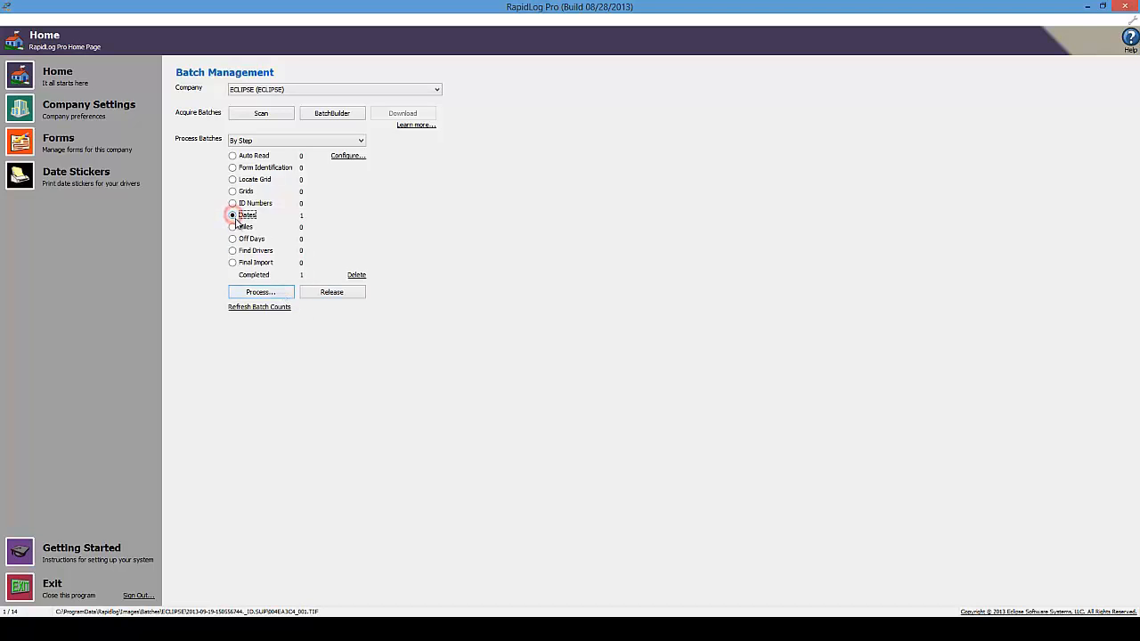
click(265, 294)
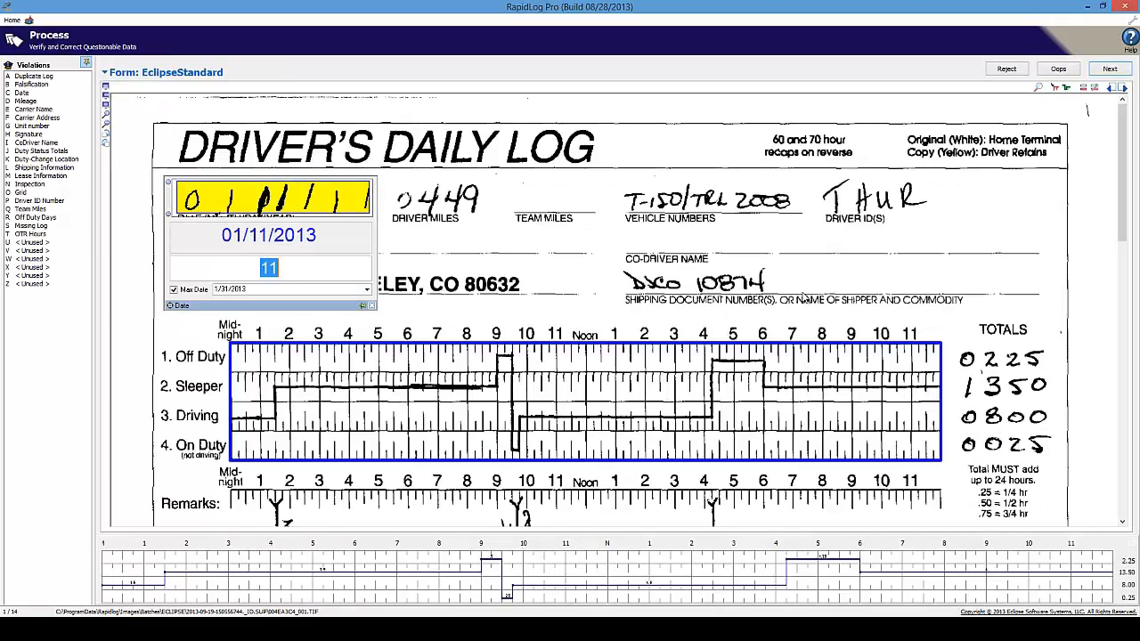
Enable the maximum date limit and change log 1's day from 11 to 15
drag(268, 304, 265, 307)
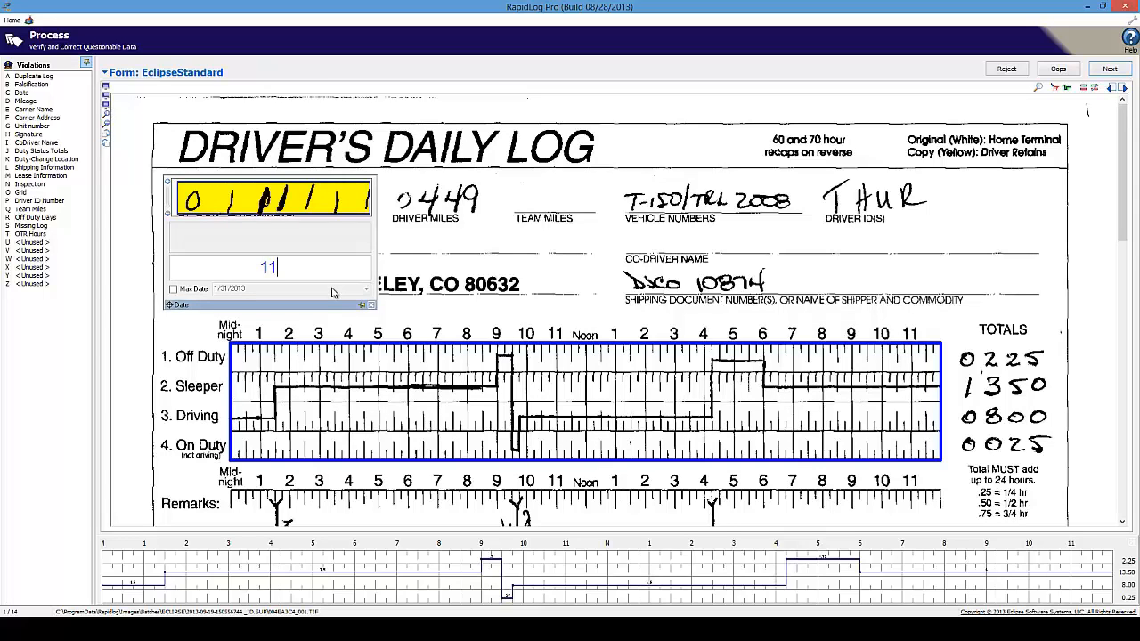
click(184, 289)
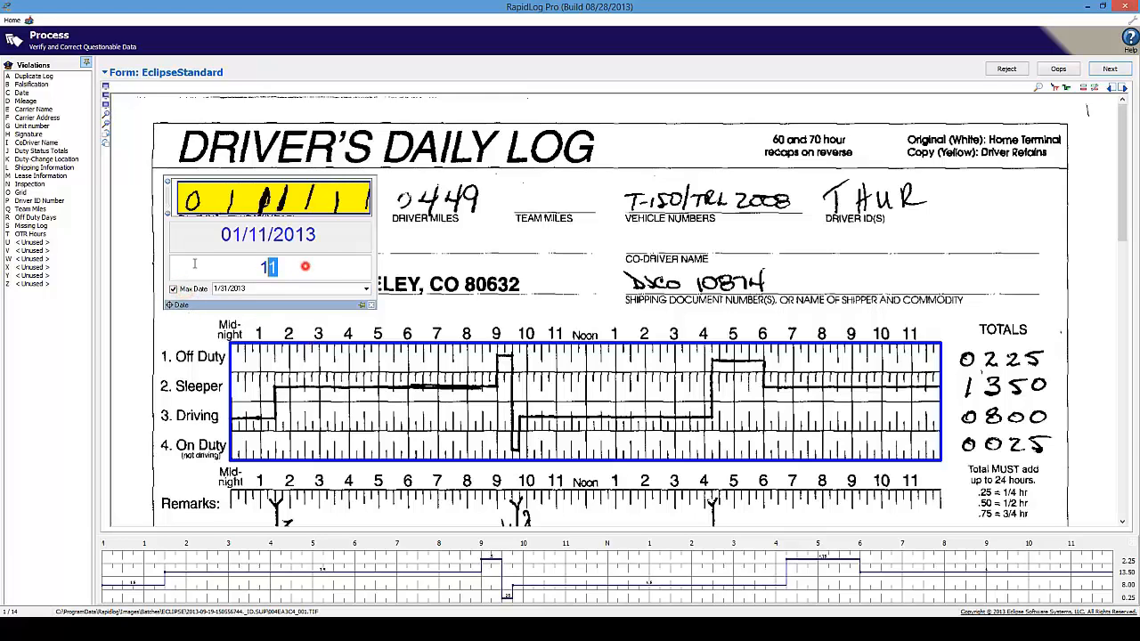
double_click(299, 270)
key(BackSpace)
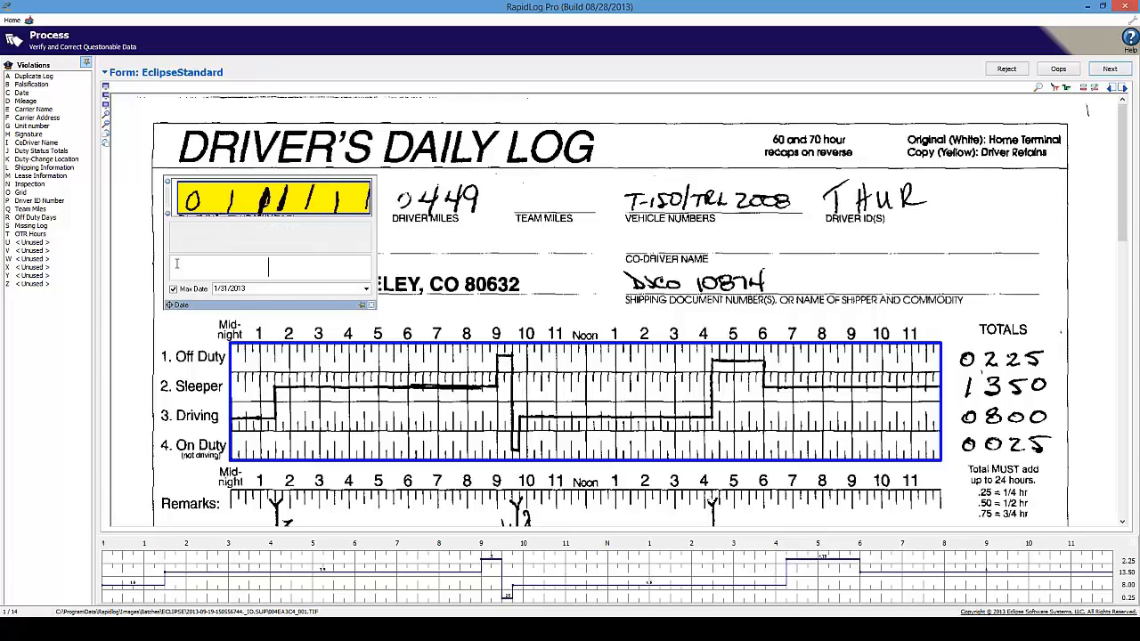
text(15)
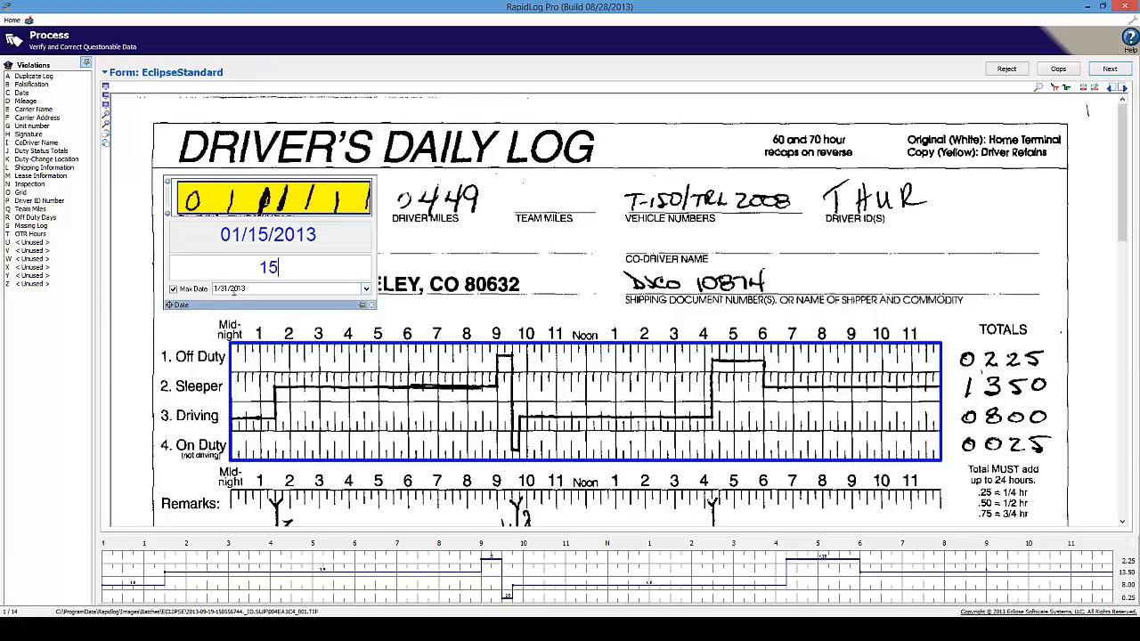
double_click(340, 267)
Set the Max Date to 2/28/2013
click(367, 289)
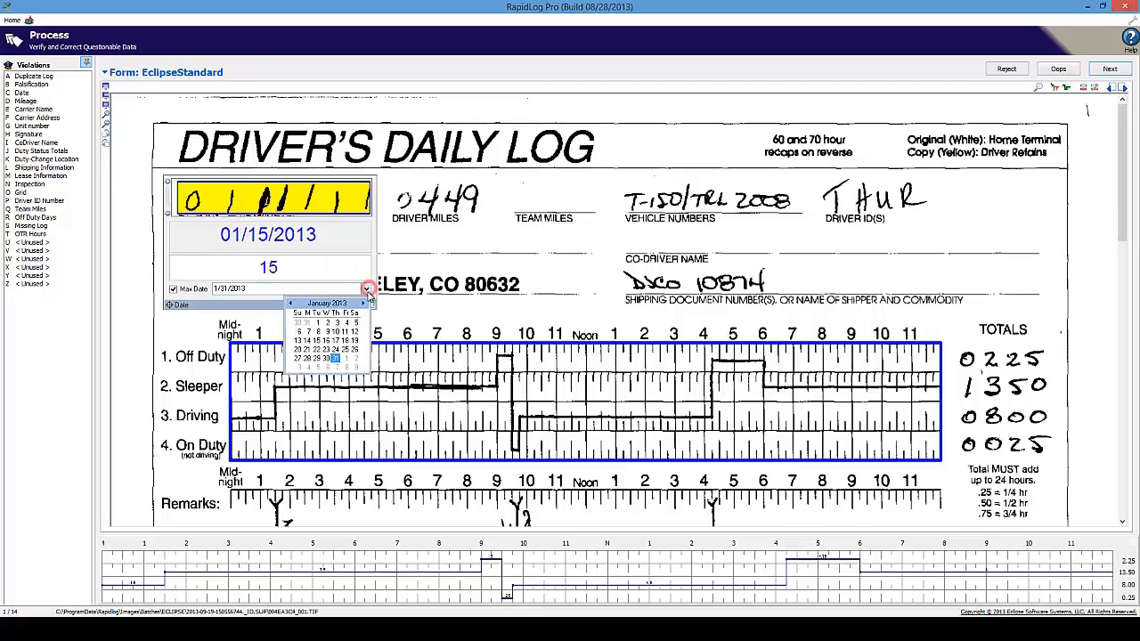
click(363, 303)
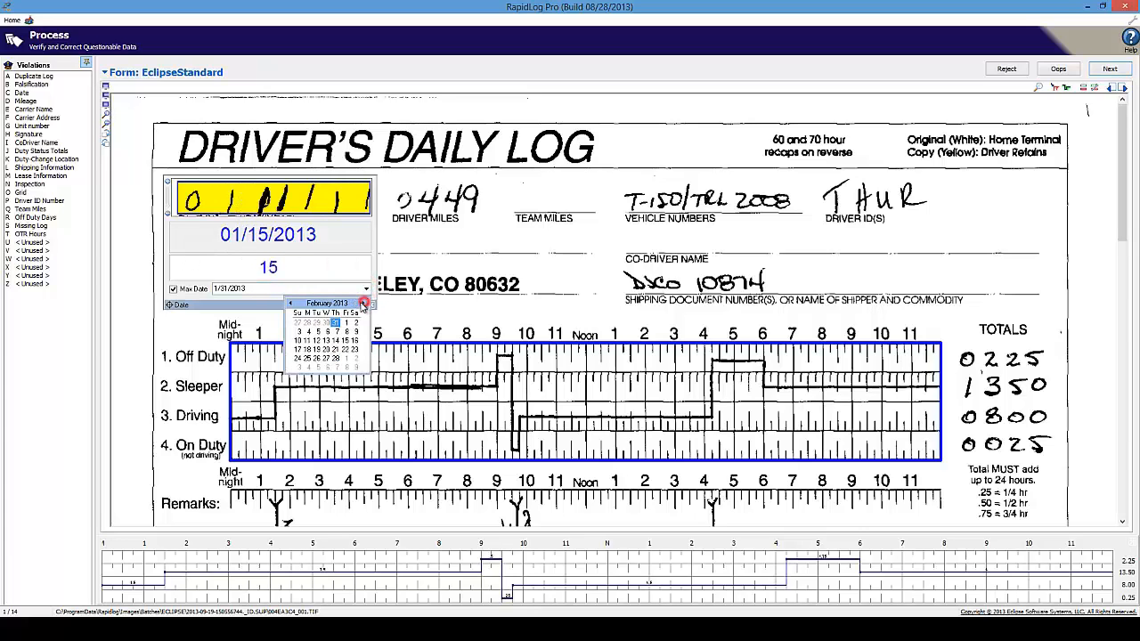
click(335, 358)
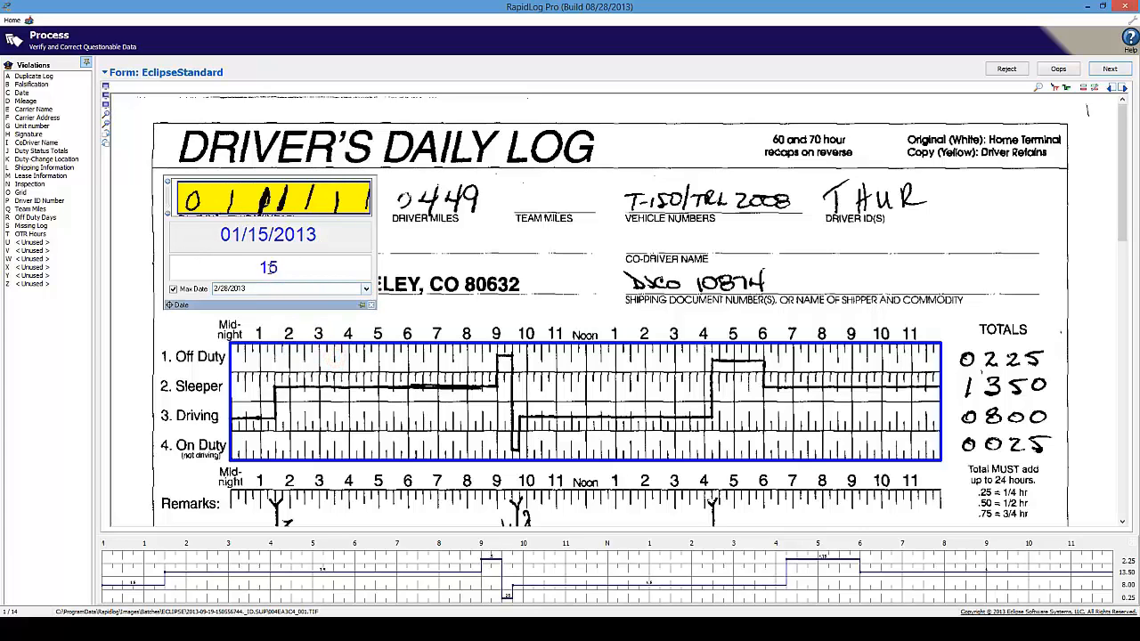
Reset the Max Date to 1/31/2013 and re-enter day 11 so log 1 reads 01/11/2013
click(296, 273)
double_click(337, 268)
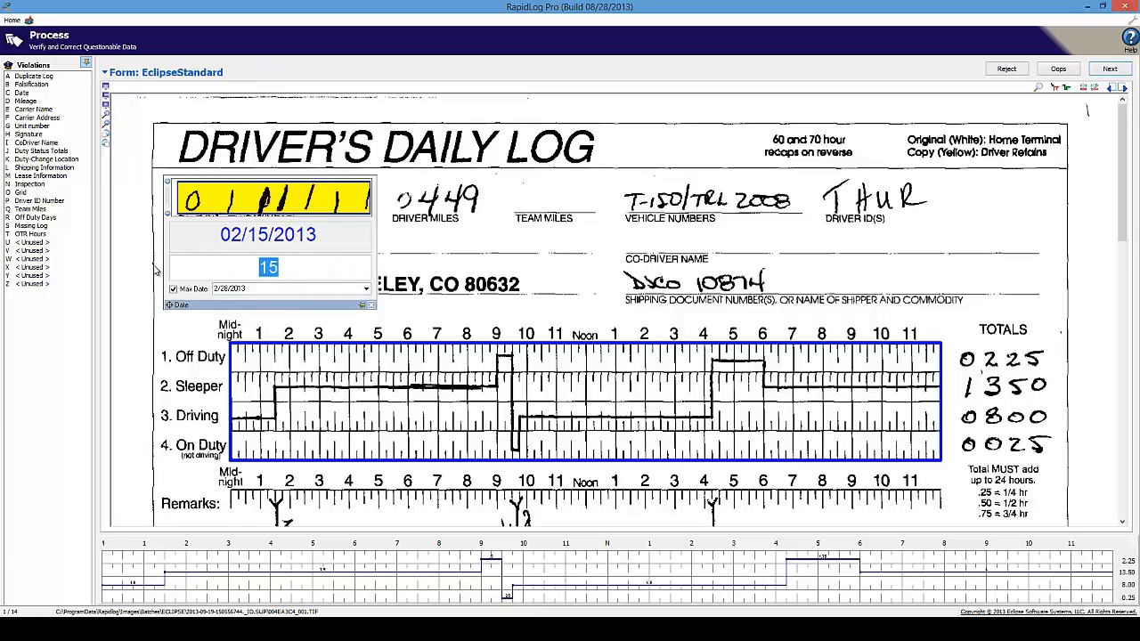
text(0115)
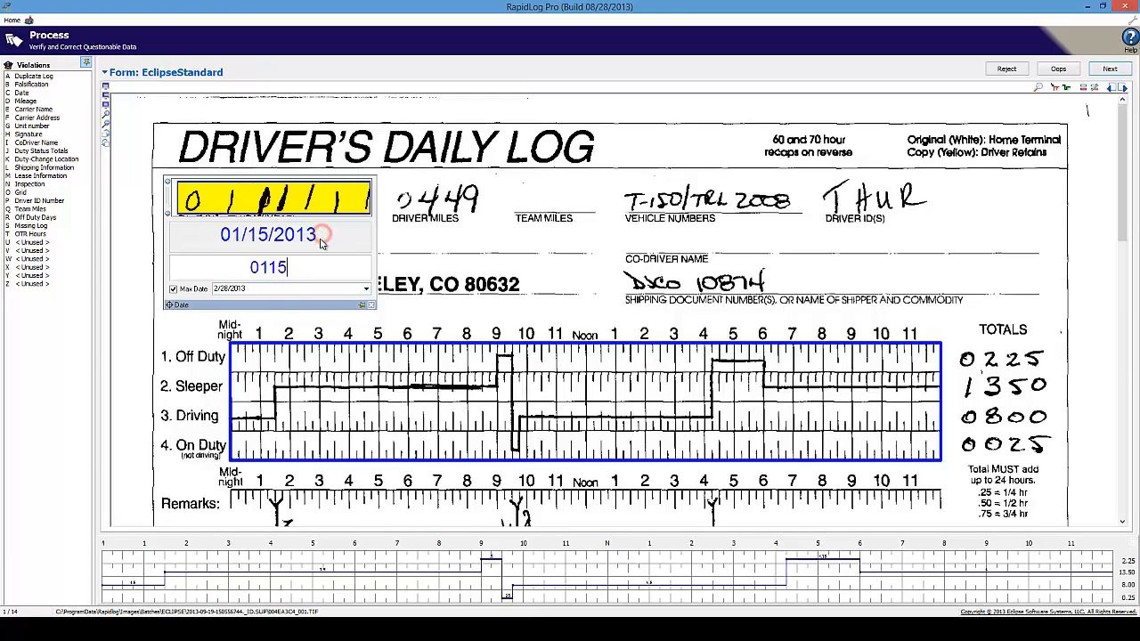
click(240, 266)
click(365, 289)
click(291, 304)
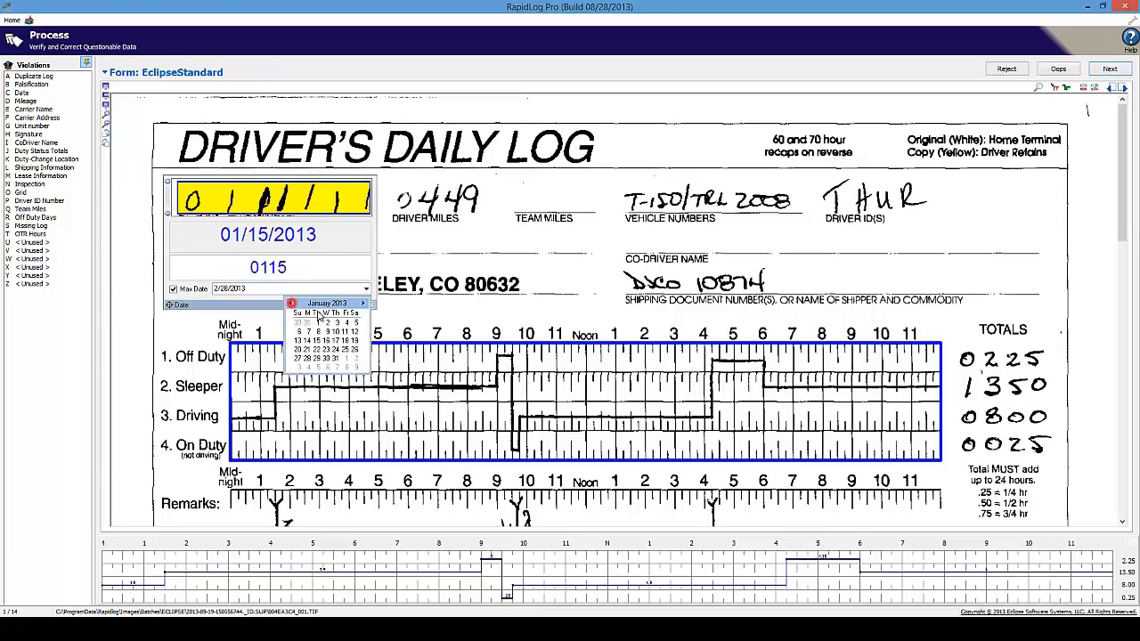
click(336, 358)
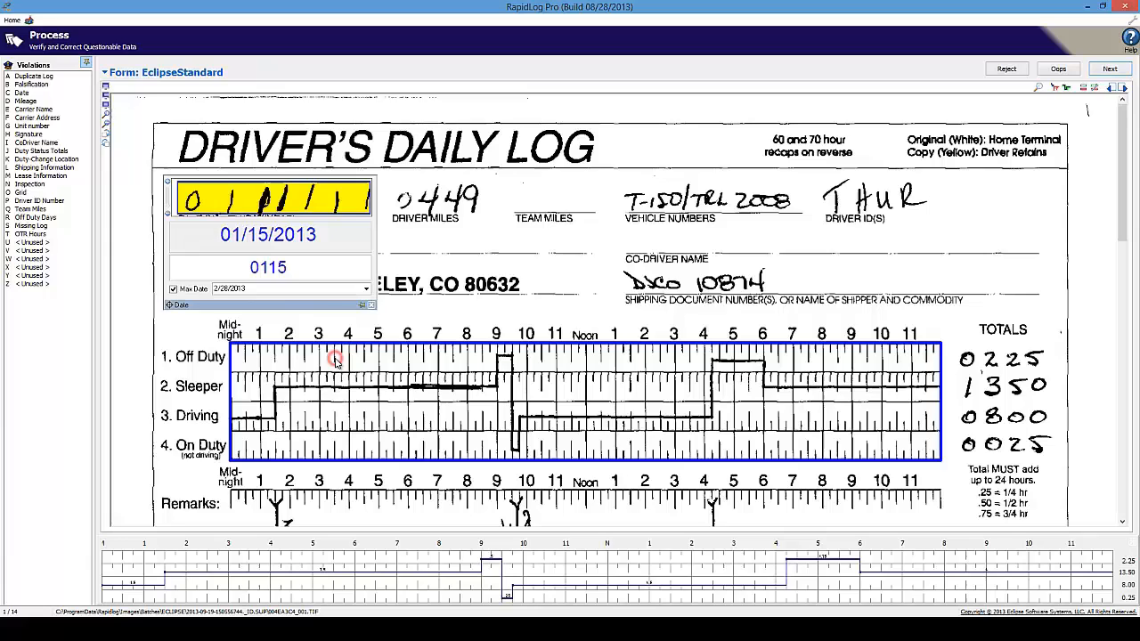
click(330, 267)
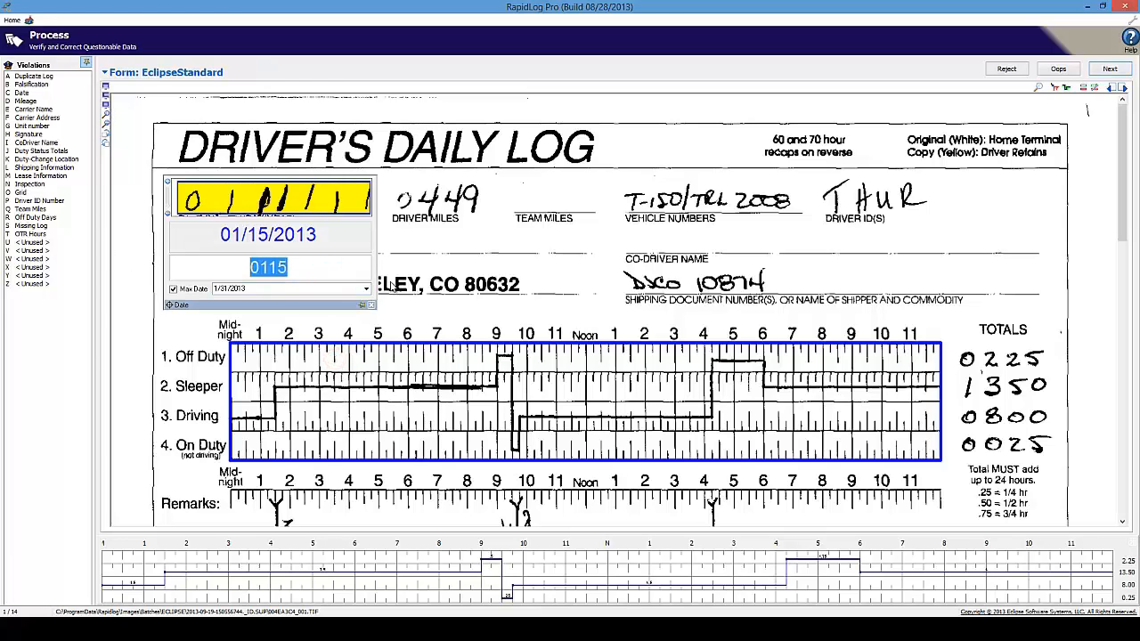
text(11)
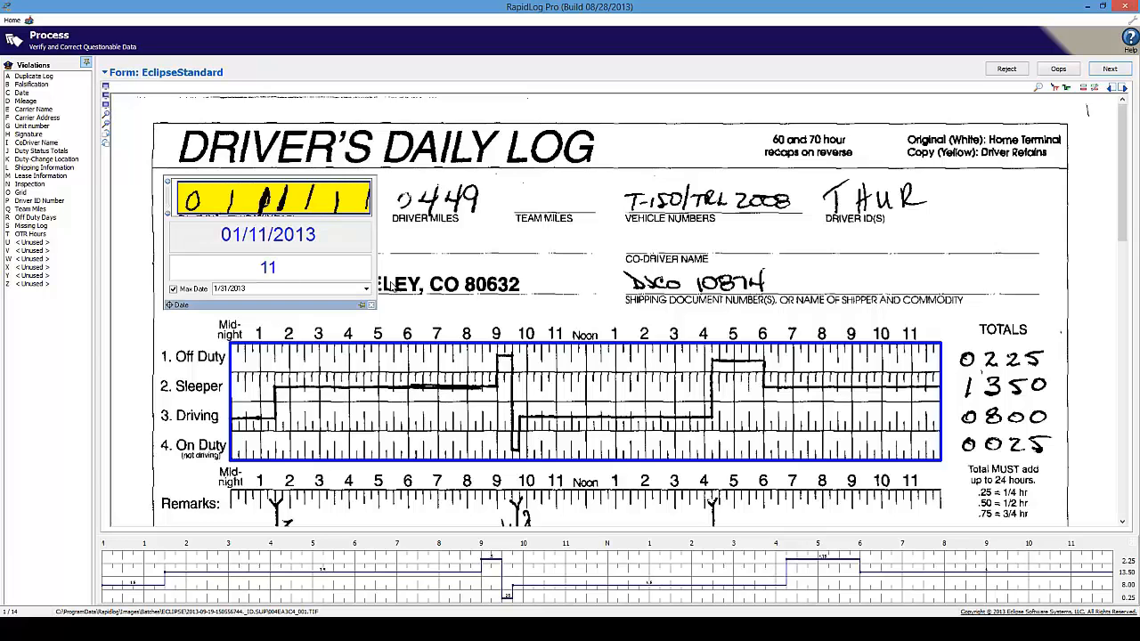
Accept the dates on the next four logs, through 01/06/2013
key(Return)
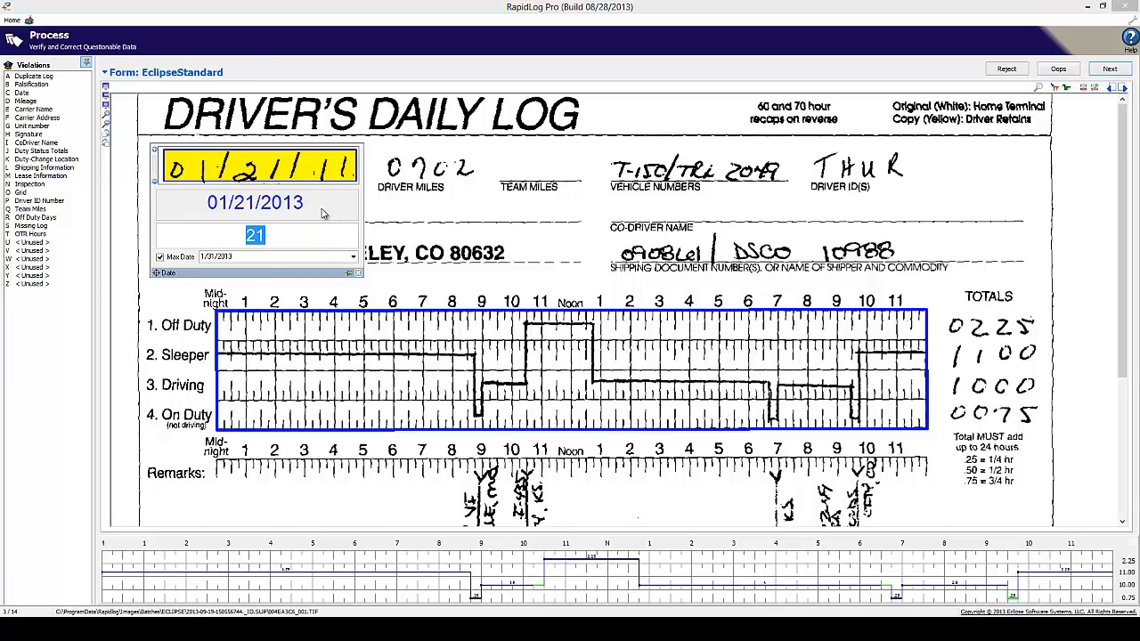
key(Return)
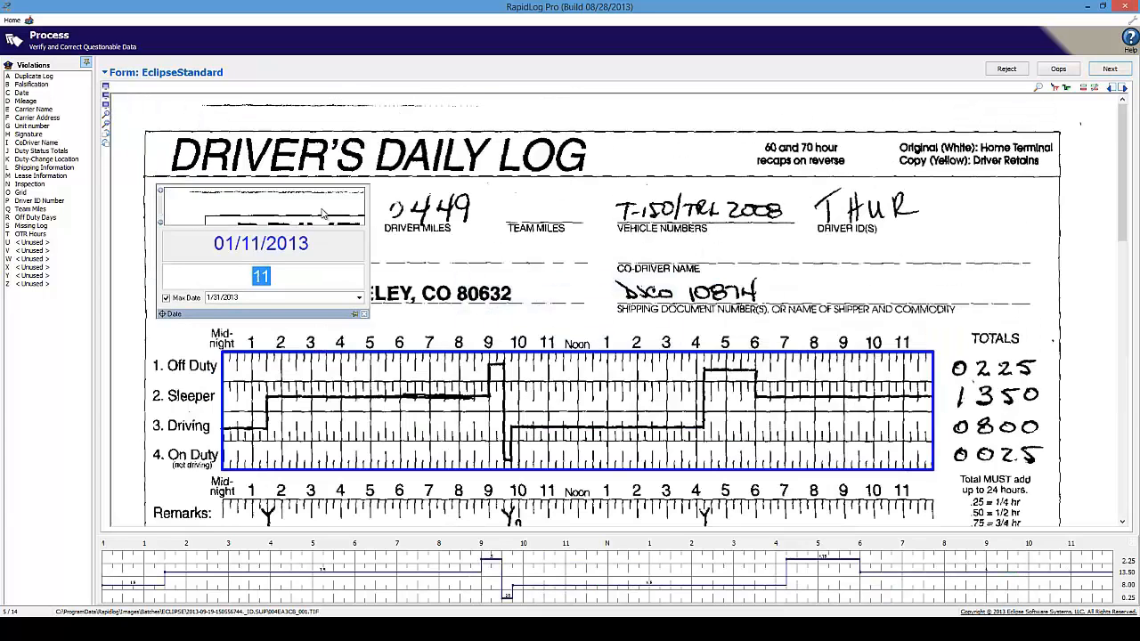
key(Return)
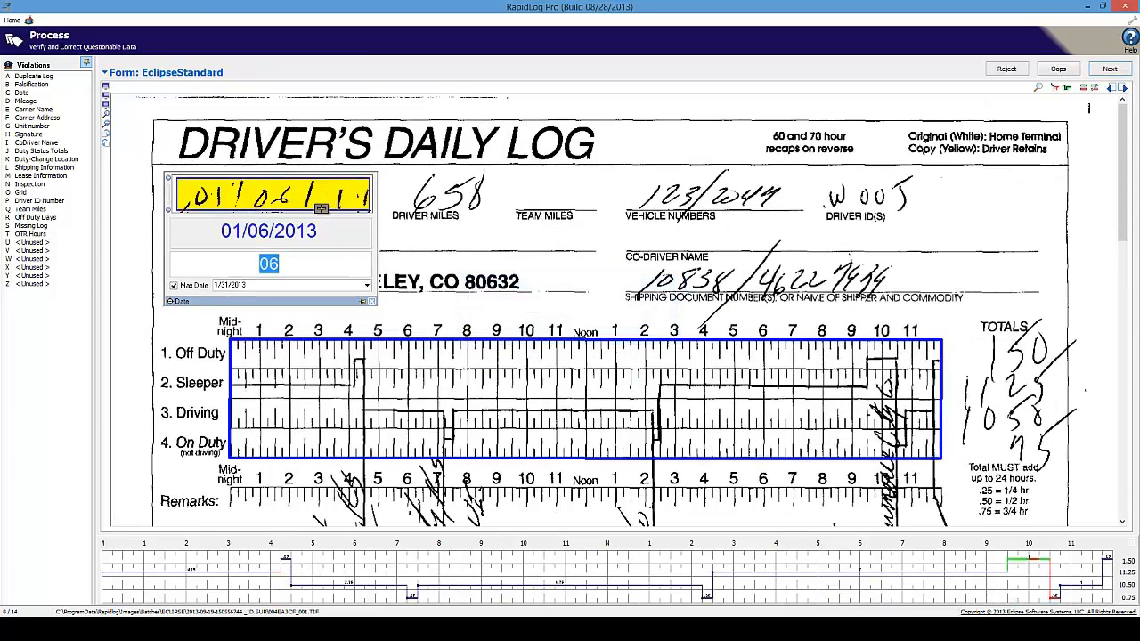
key(Return)
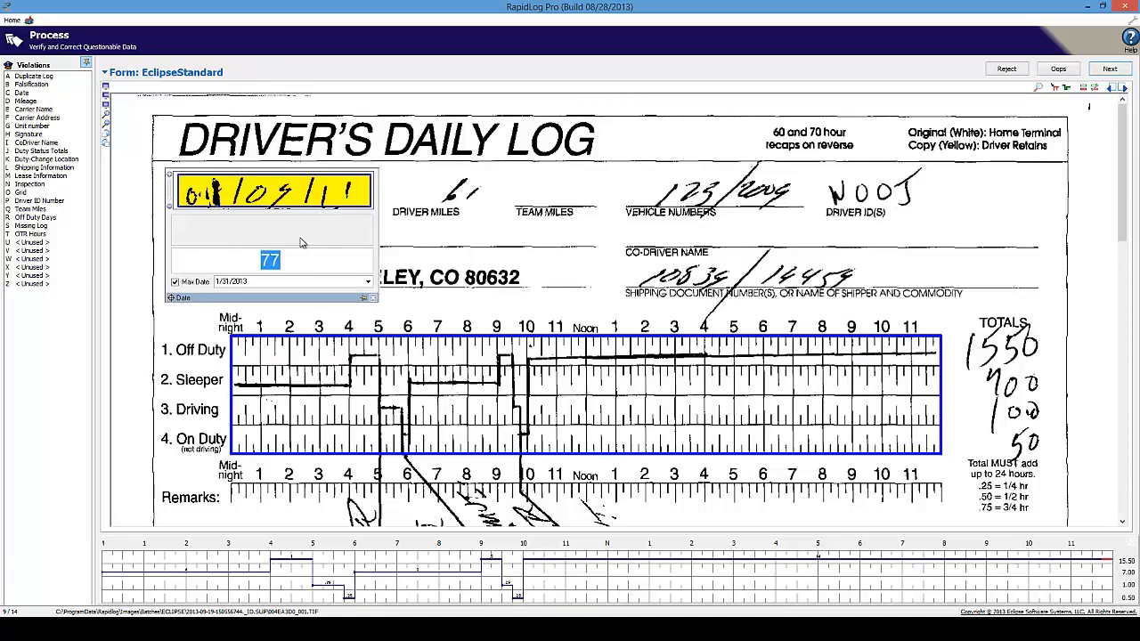
Correct the misread day 77 to 05 (01/05/2013) and accept the following dates
drag(287, 260, 244, 260)
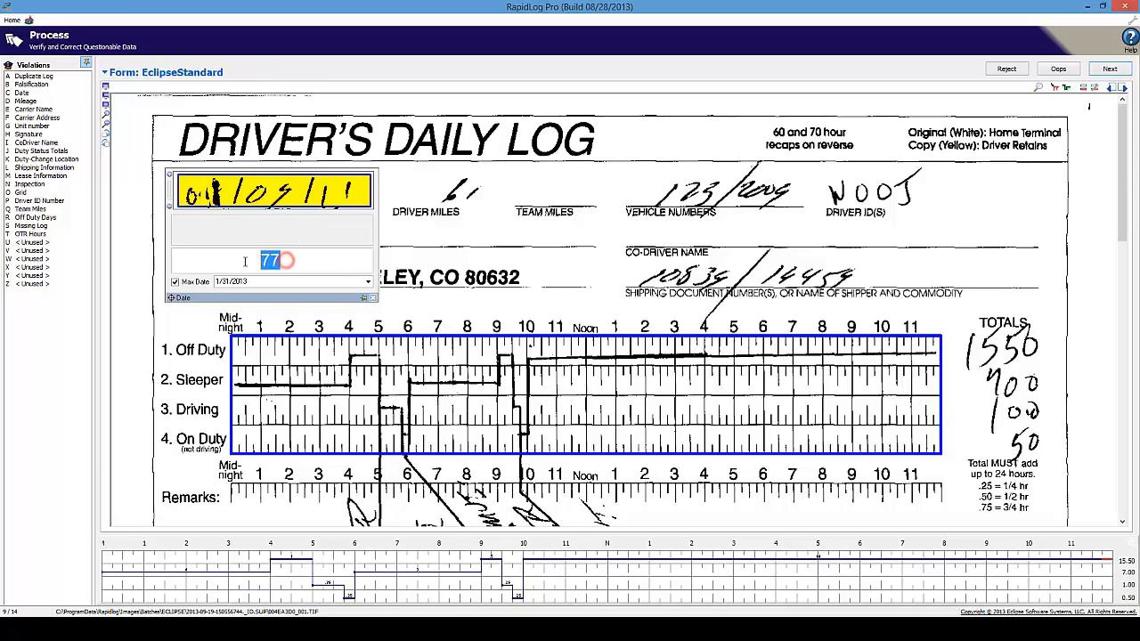
double_click(342, 267)
text(05)
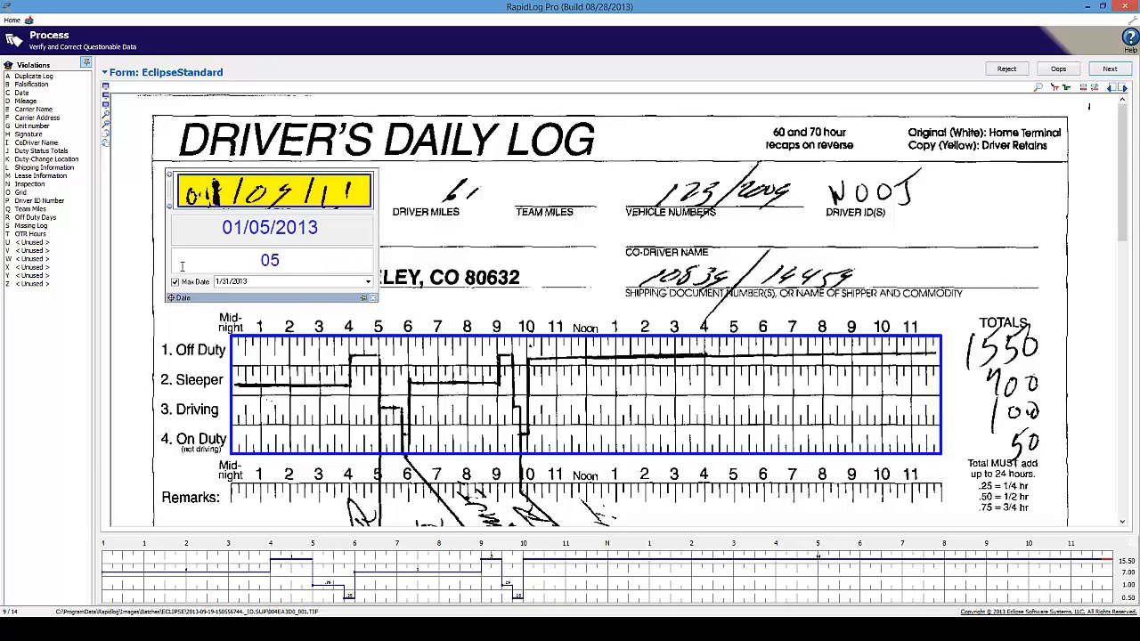
key(Return)
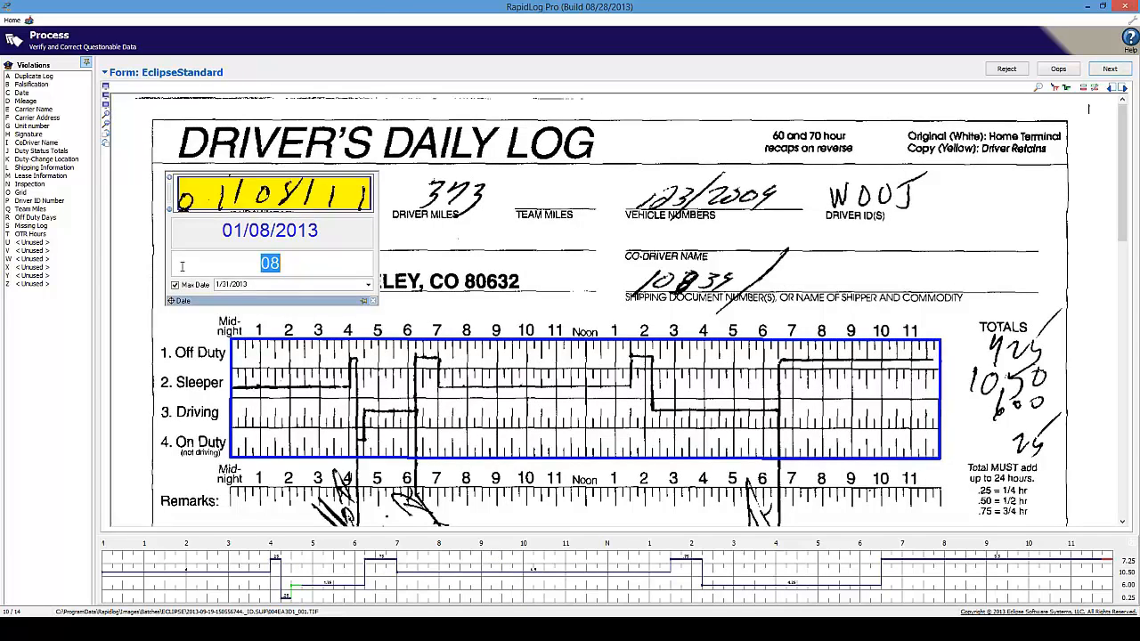
key(Return)
key(Return)
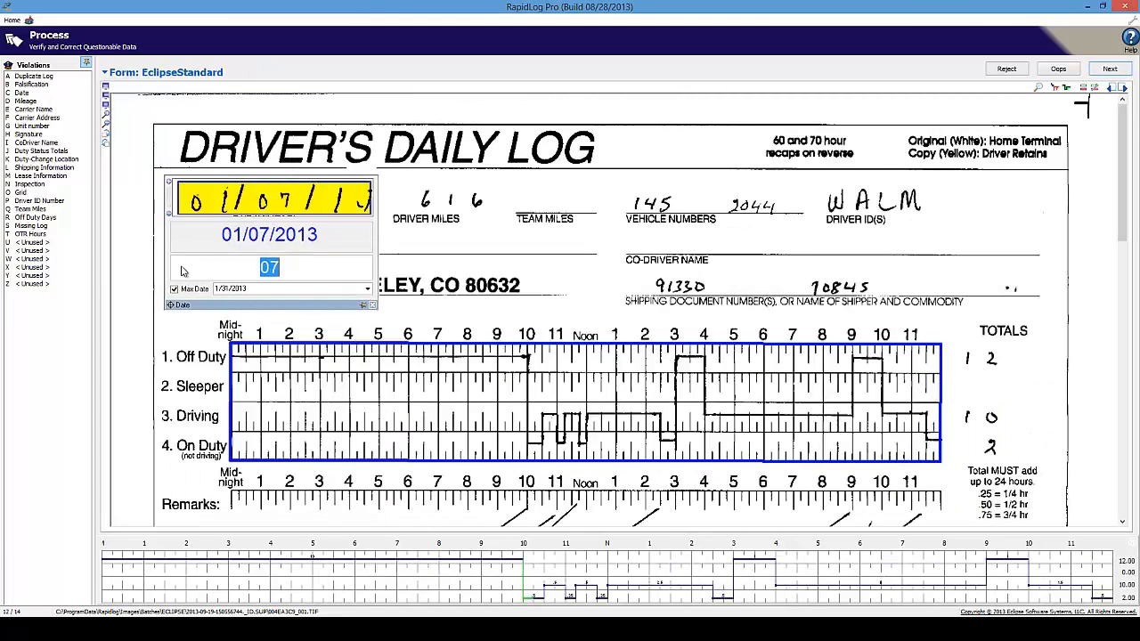
key(Return)
key(Return)
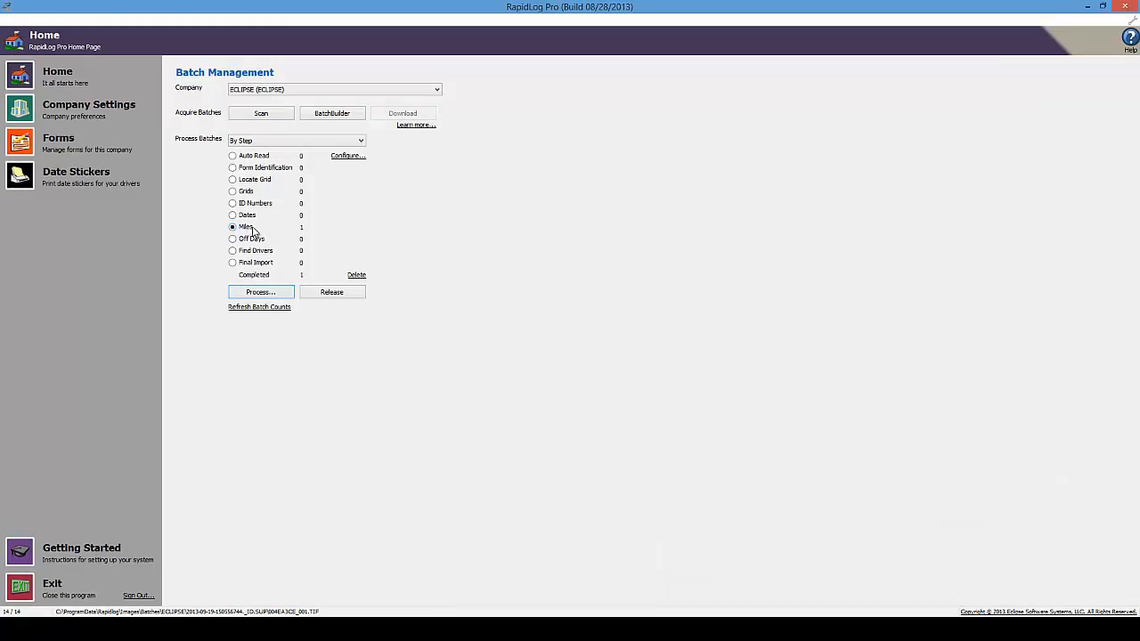
Process the Miles step, correcting the misread 7449 to 449 miles on both affected logs
click(232, 228)
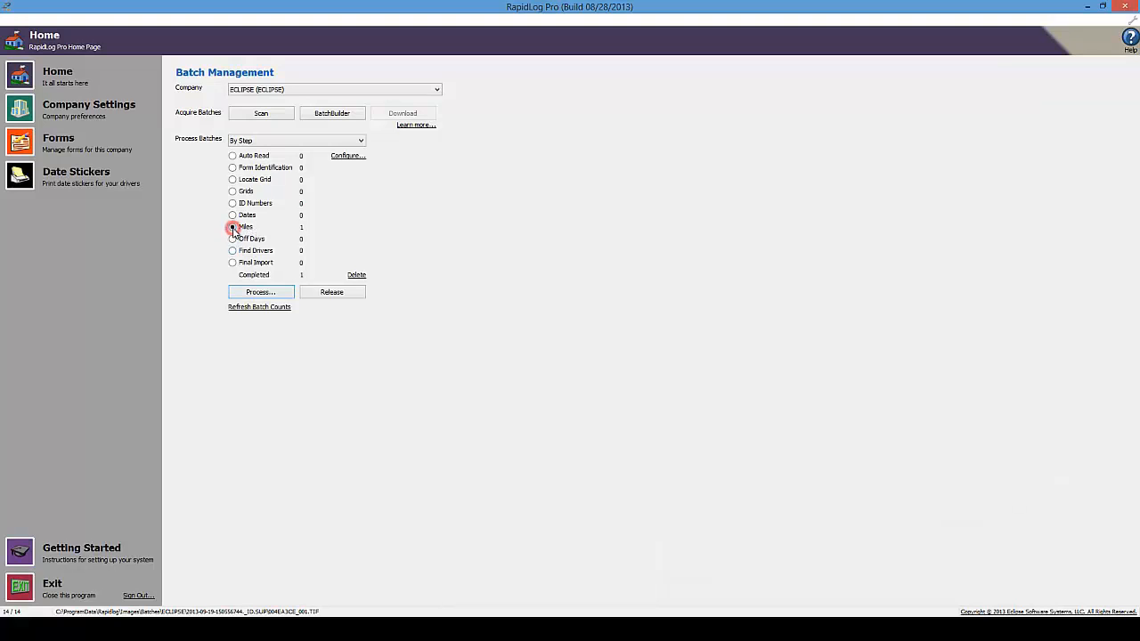
click(253, 293)
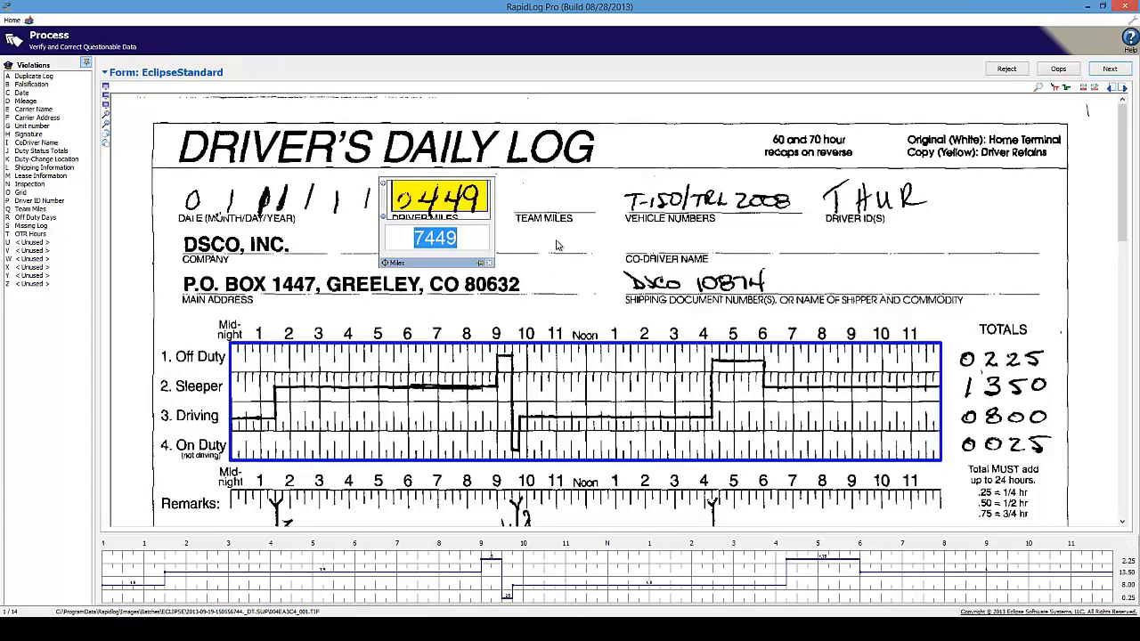
click(472, 235)
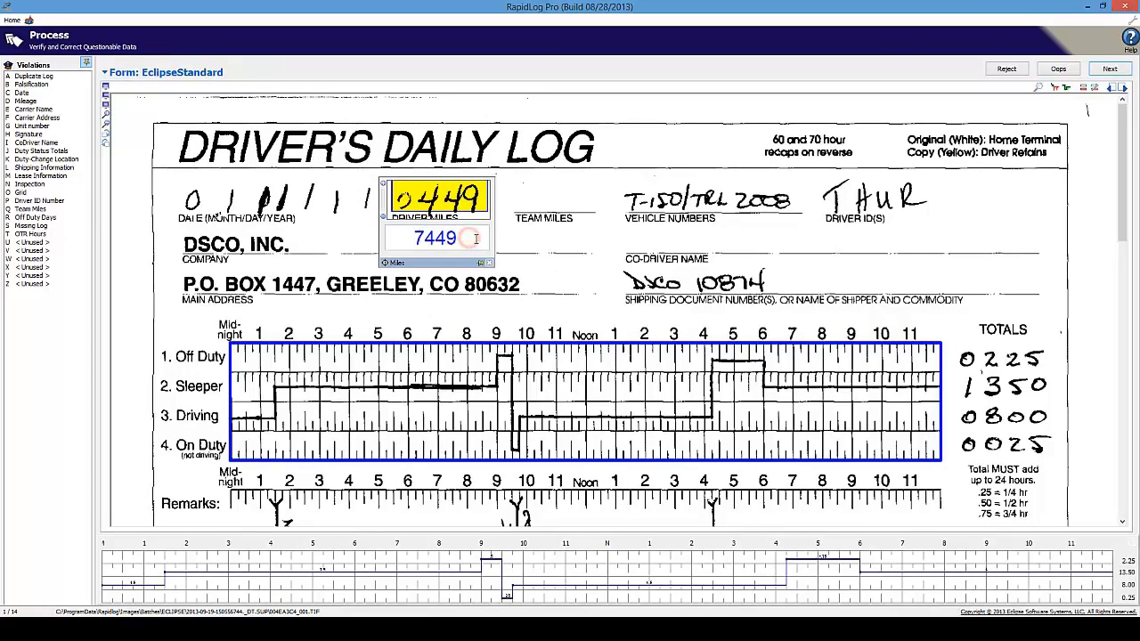
double_click(475, 237)
click(431, 242)
key(Home)
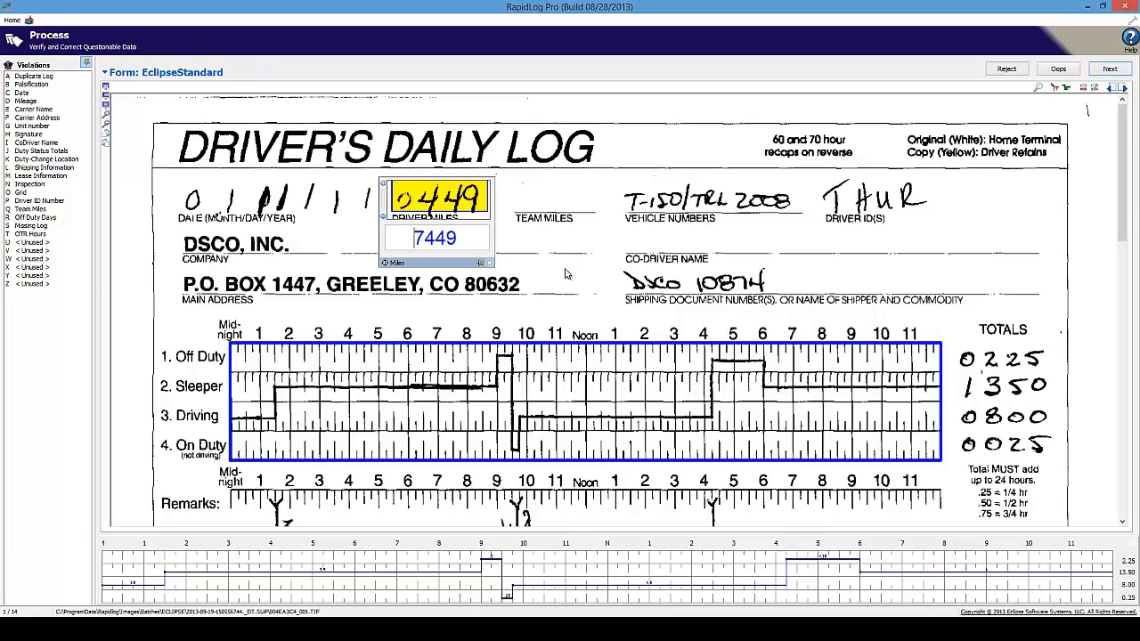
key(Delete)
key(Return)
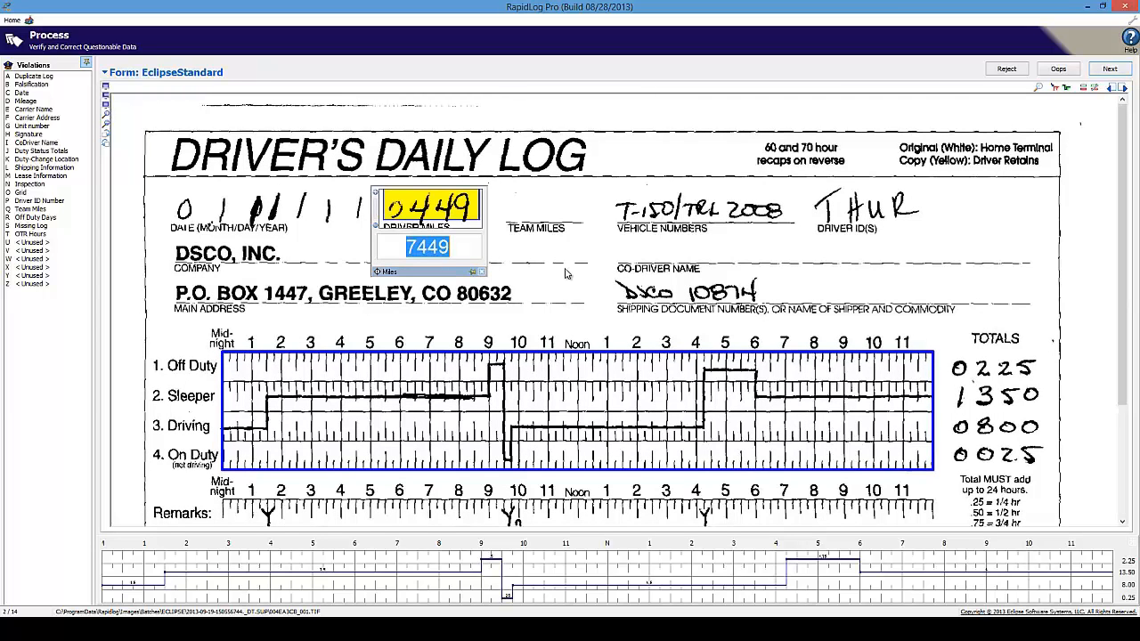
text(449)
key(Return)
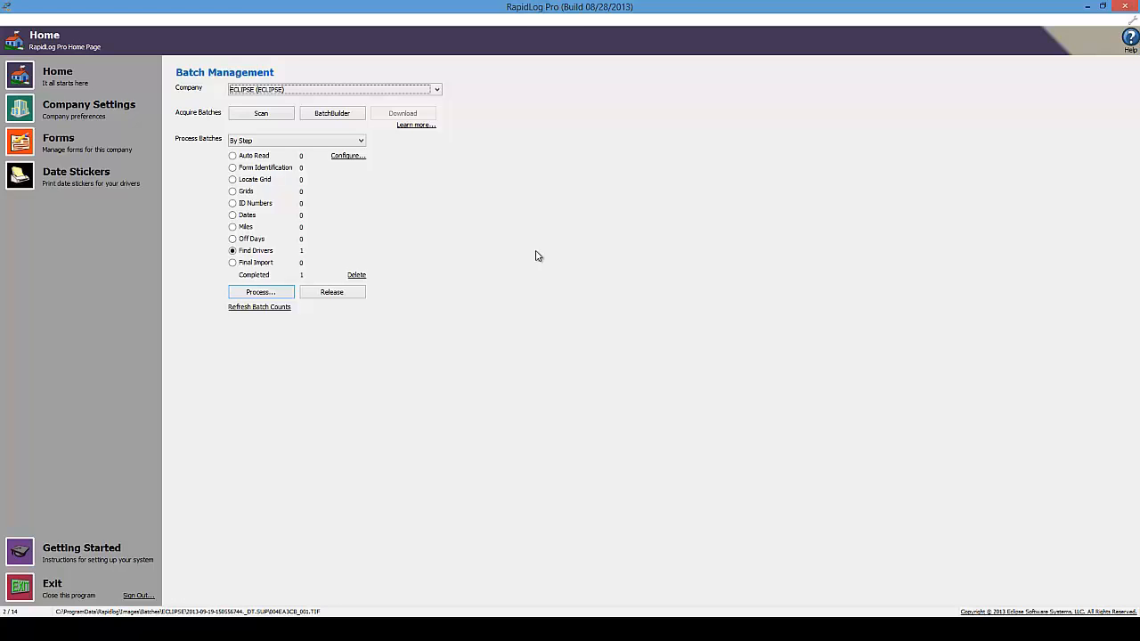
Open Fix Invalid Driver IDs and assign the first misread log to driver RAWR via name search
click(232, 253)
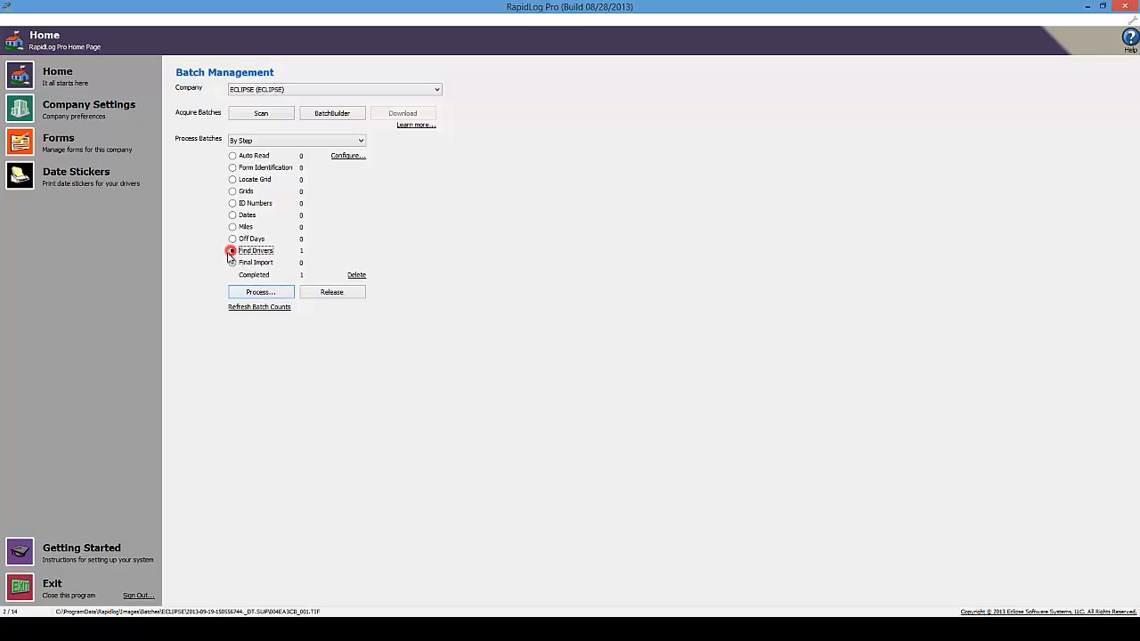
click(237, 296)
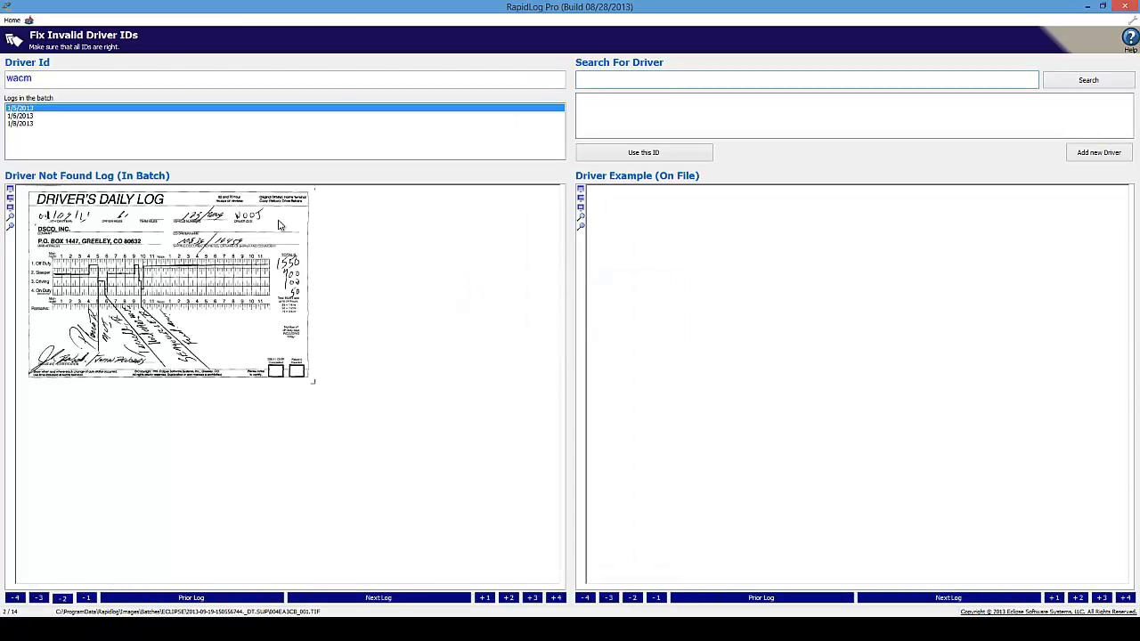
click(71, 78)
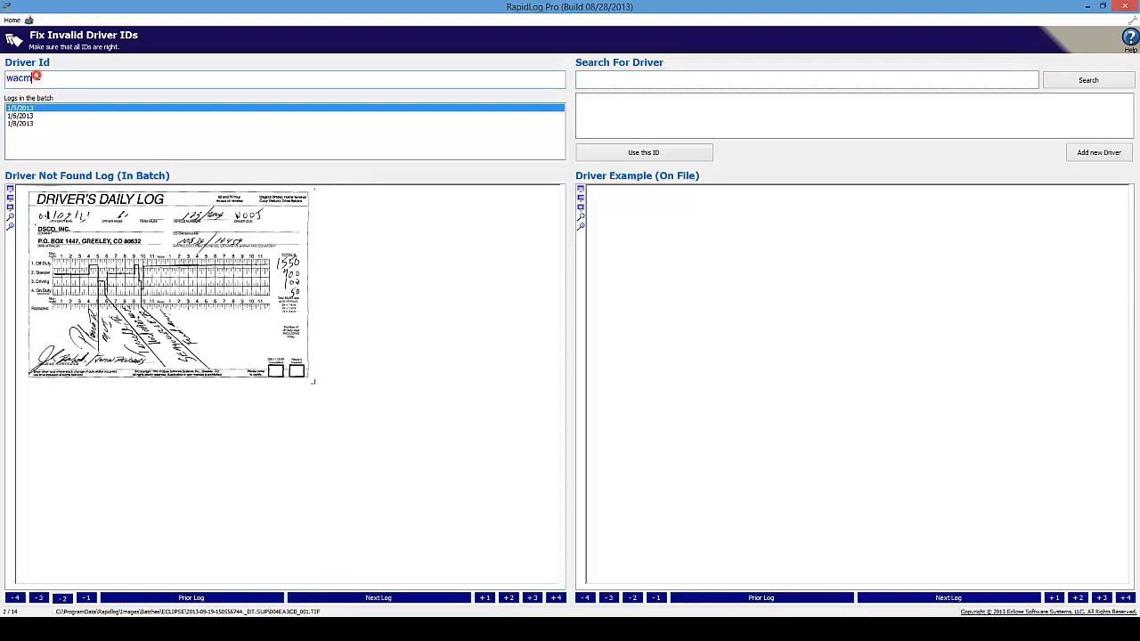
click(78, 81)
double_click(20, 83)
click(604, 75)
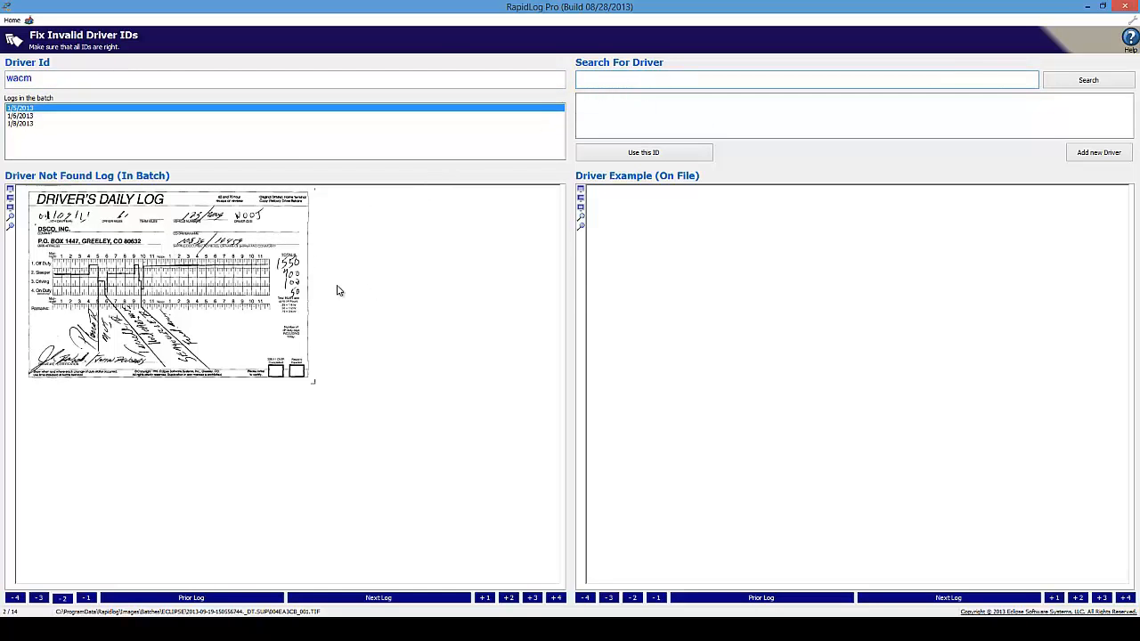
click(615, 82)
text(treg)
click(1113, 83)
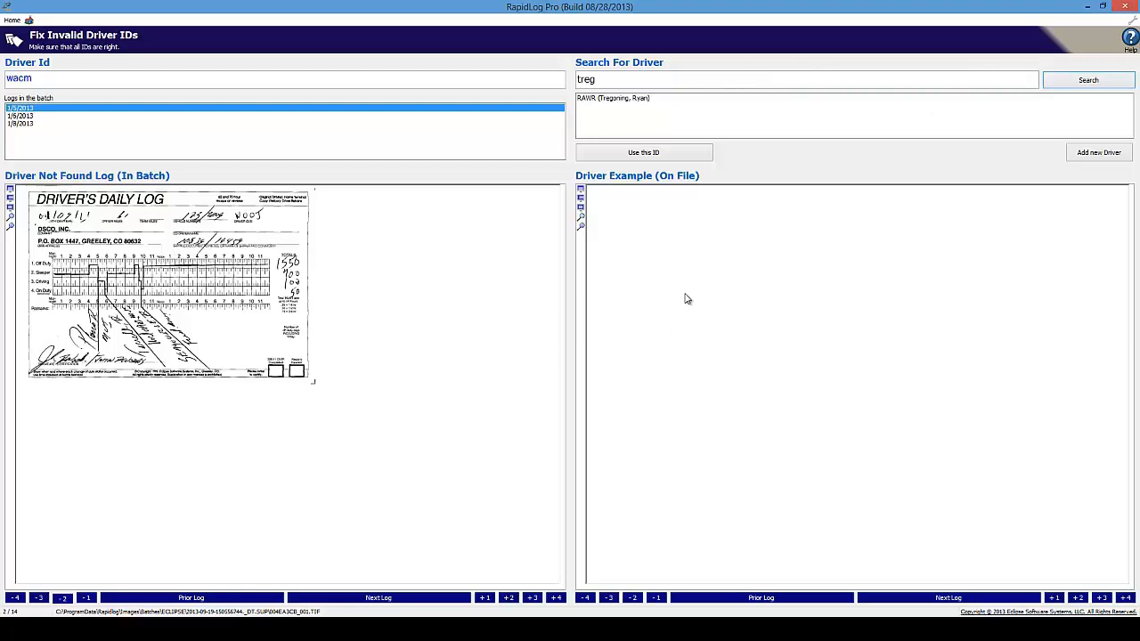
click(634, 100)
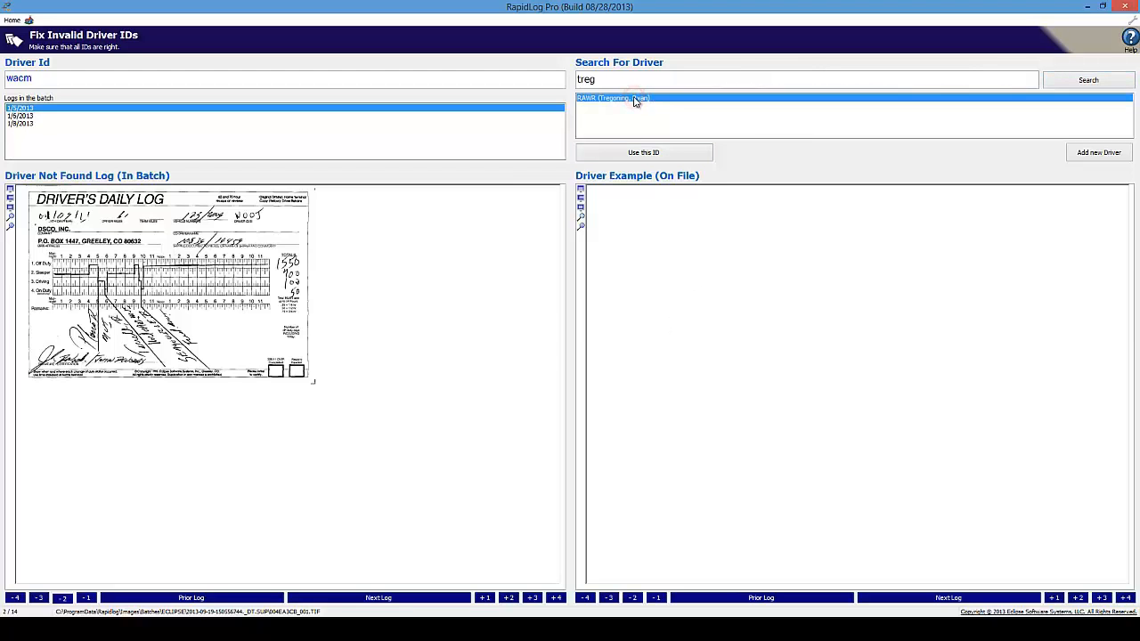
click(699, 152)
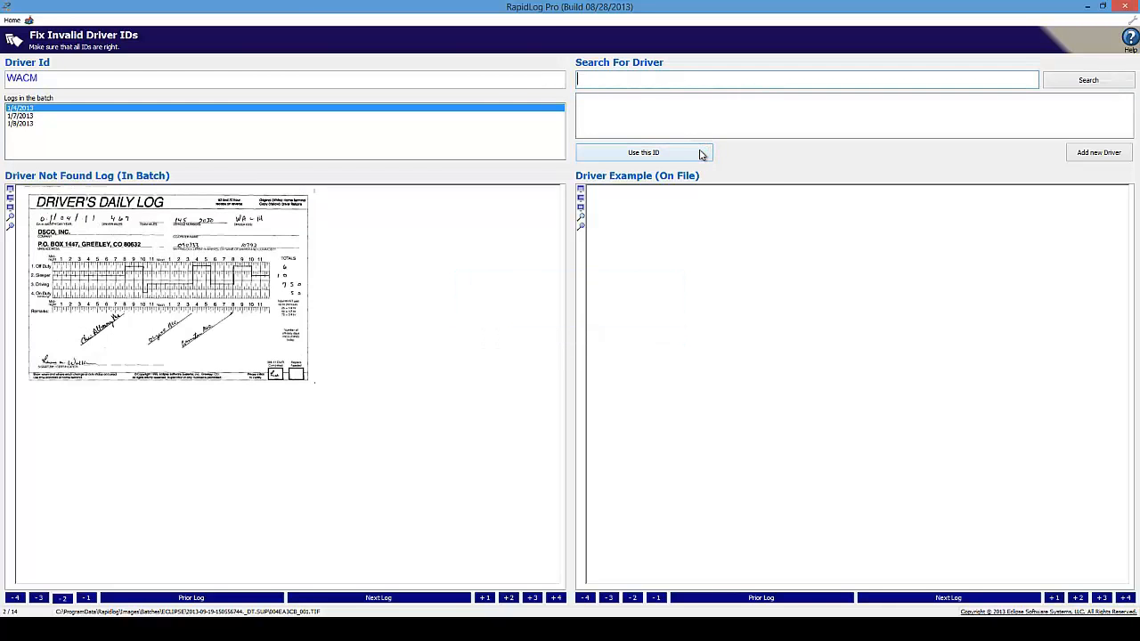
Search for the same driver again and assign RAWR's ID to the two remaining logs
click(611, 79)
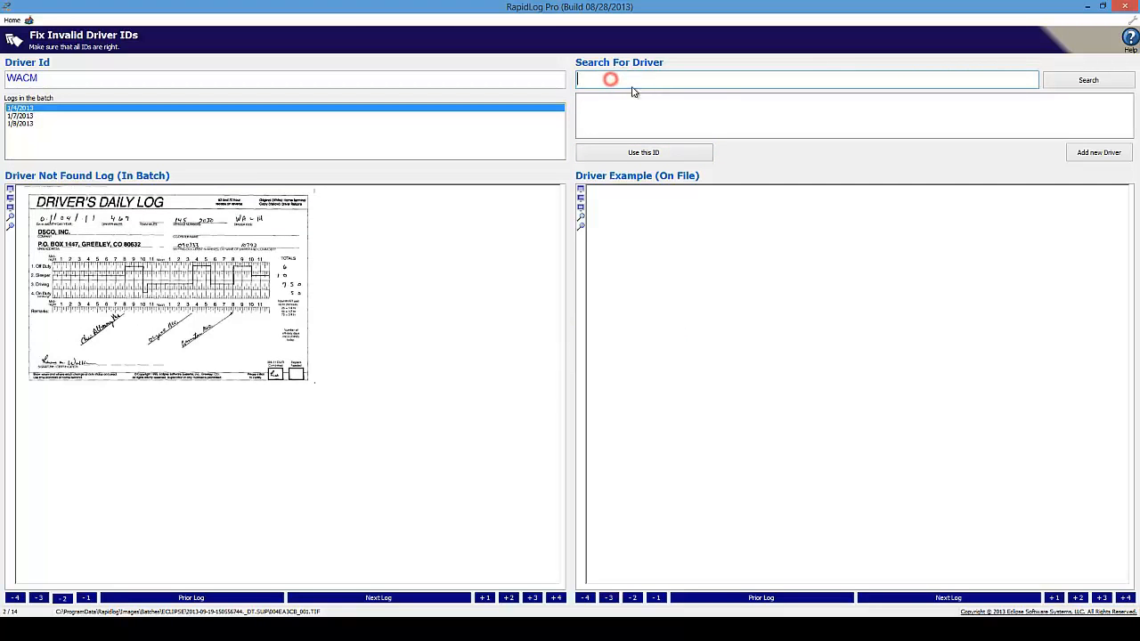
text(treg)
click(622, 97)
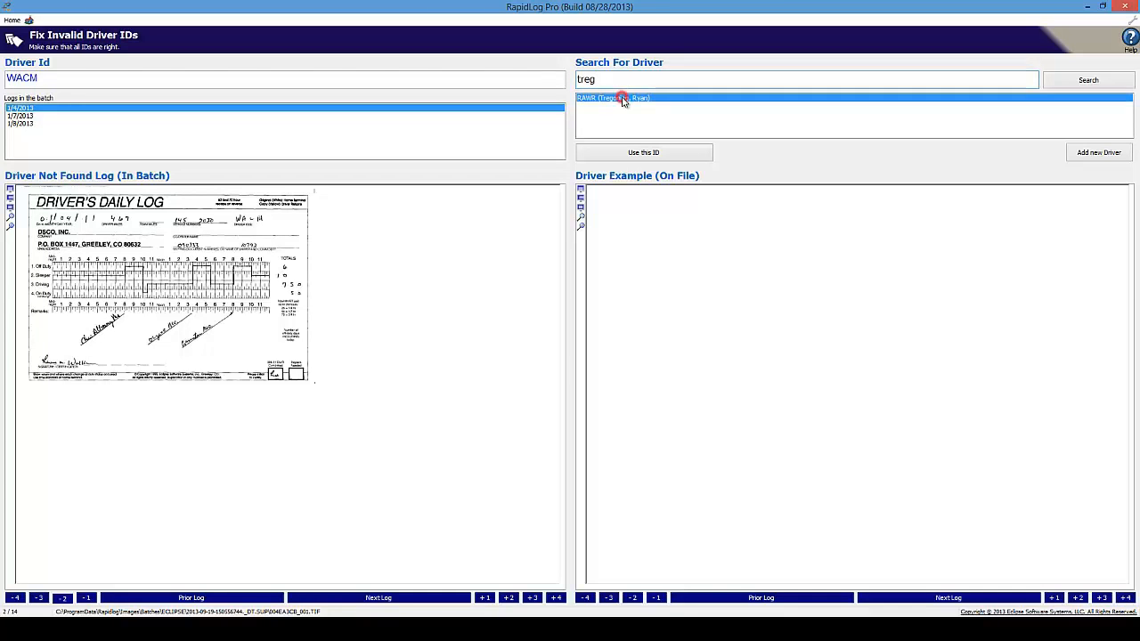
click(628, 153)
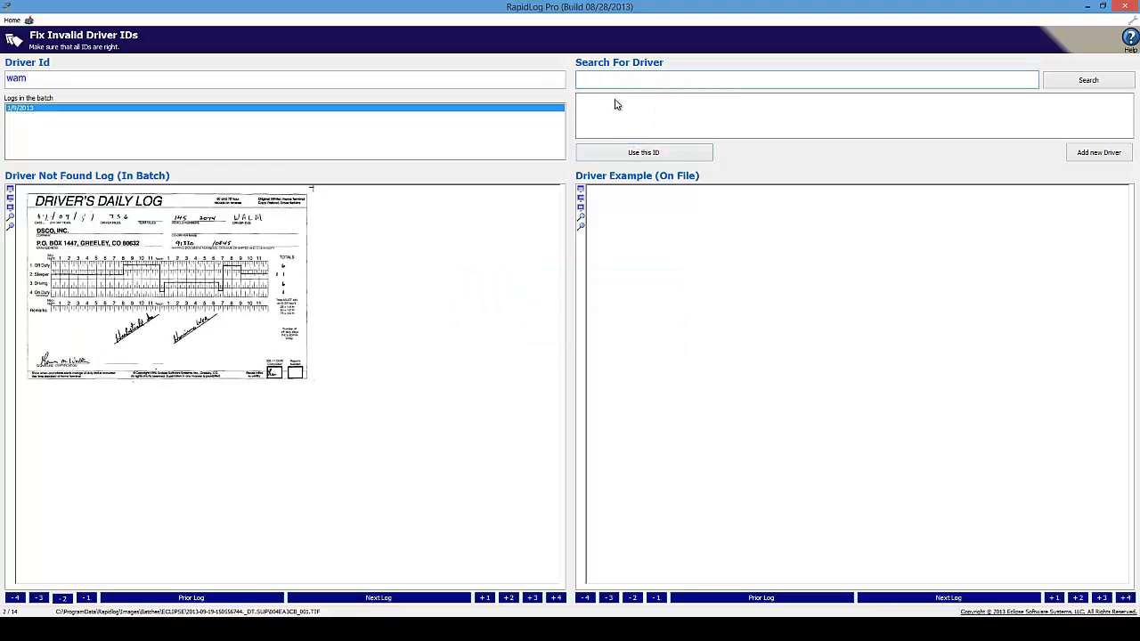
text(treg)
click(626, 98)
click(644, 152)
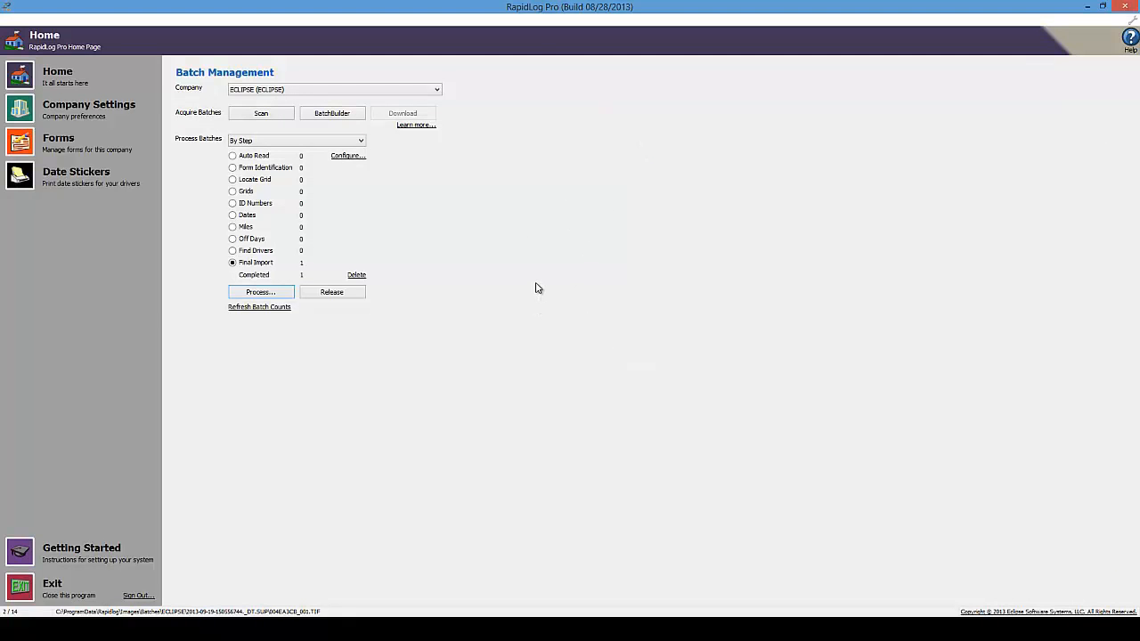
Run Final Import on the batch and mark the left 1/8/2013 log of the first duplicate pair correct
click(232, 263)
click(241, 293)
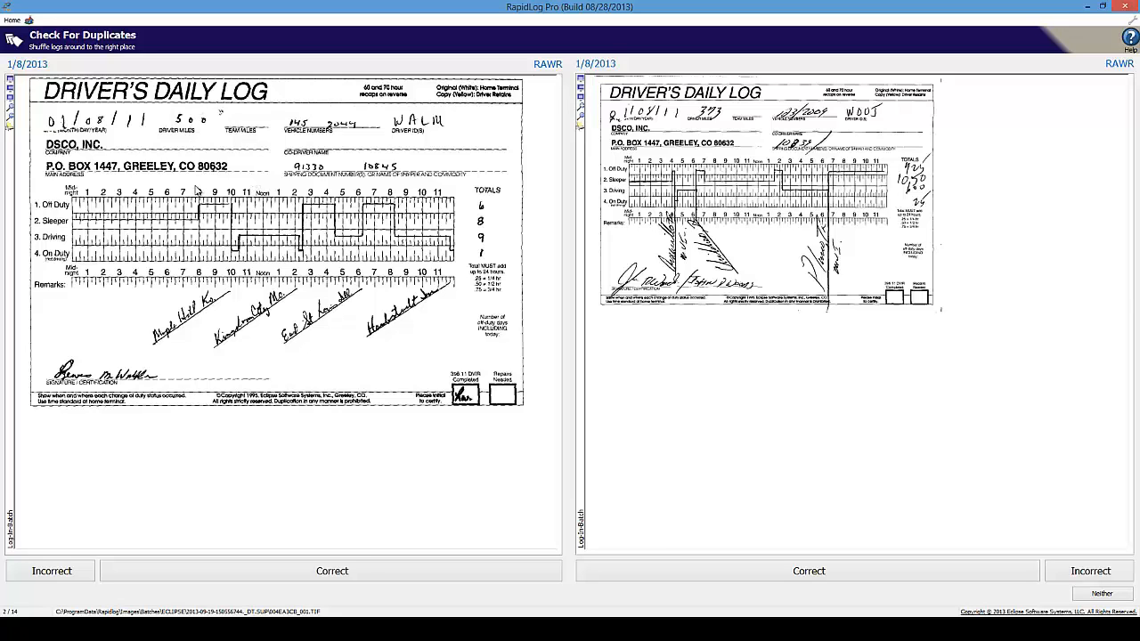
click(360, 567)
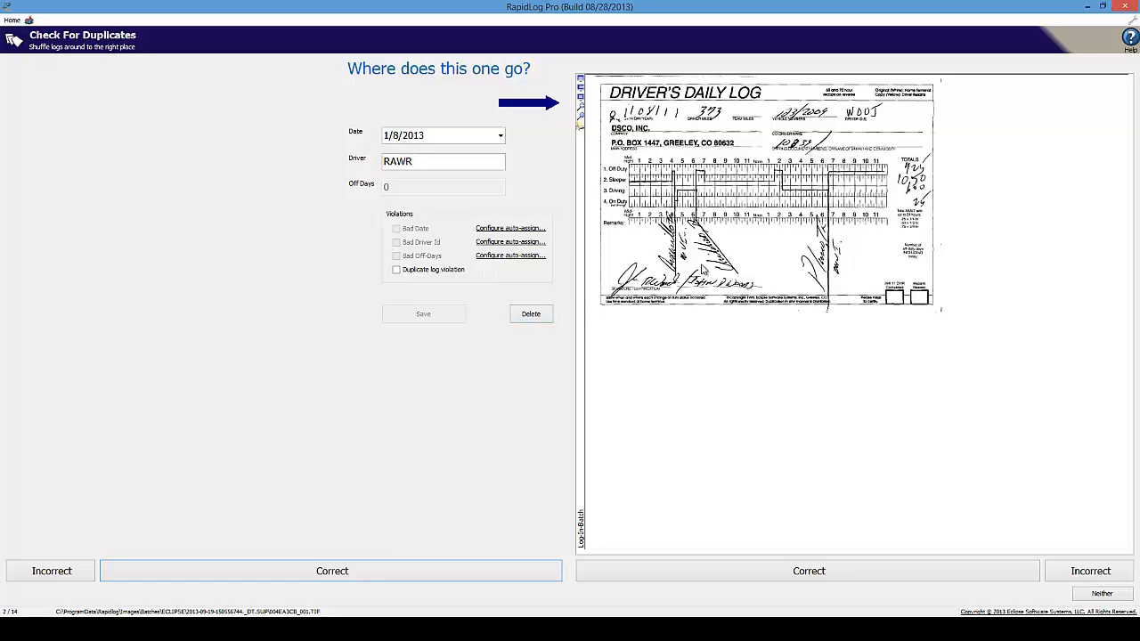
Review the placement form's driver ID and date, retyping the driver ID's last letter 'R'
click(441, 160)
drag(437, 162, 361, 171)
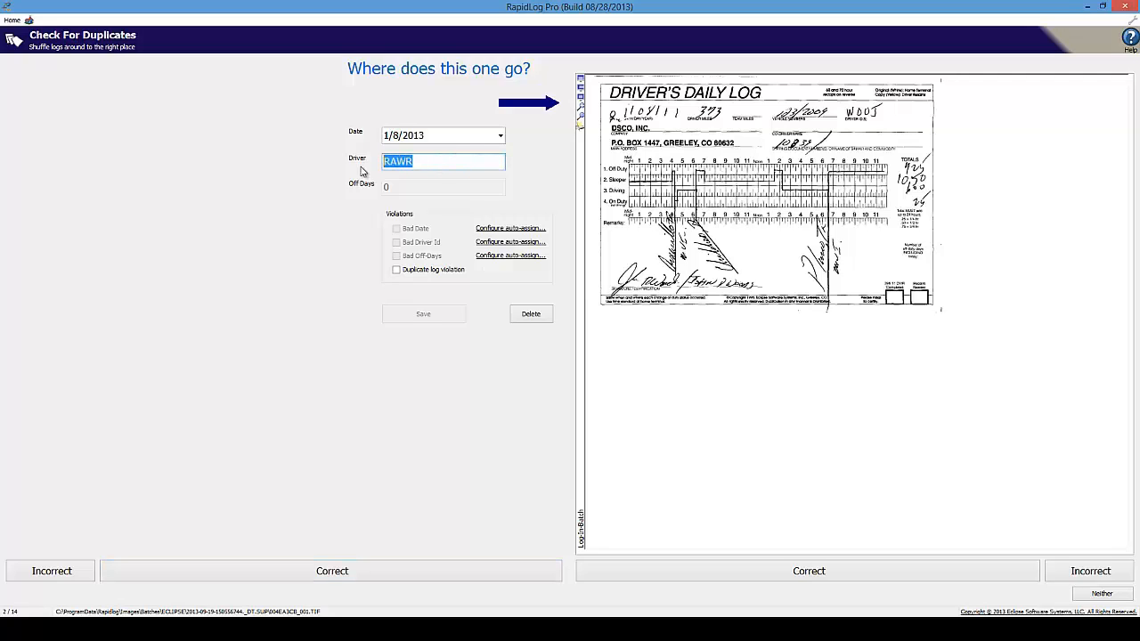
click(502, 136)
click(502, 136)
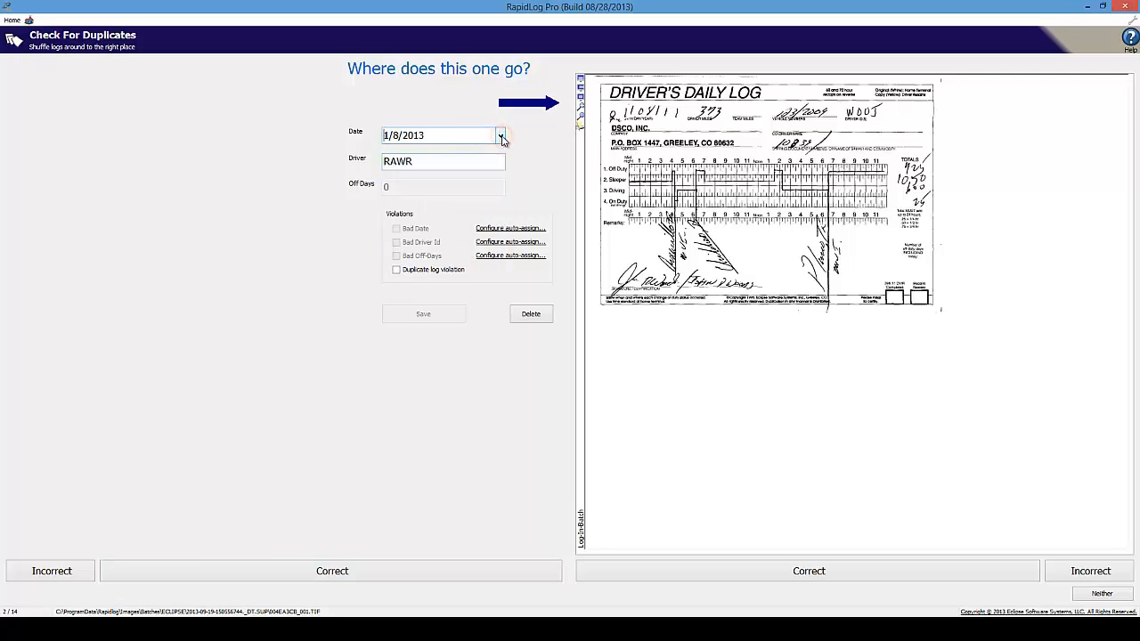
click(466, 163)
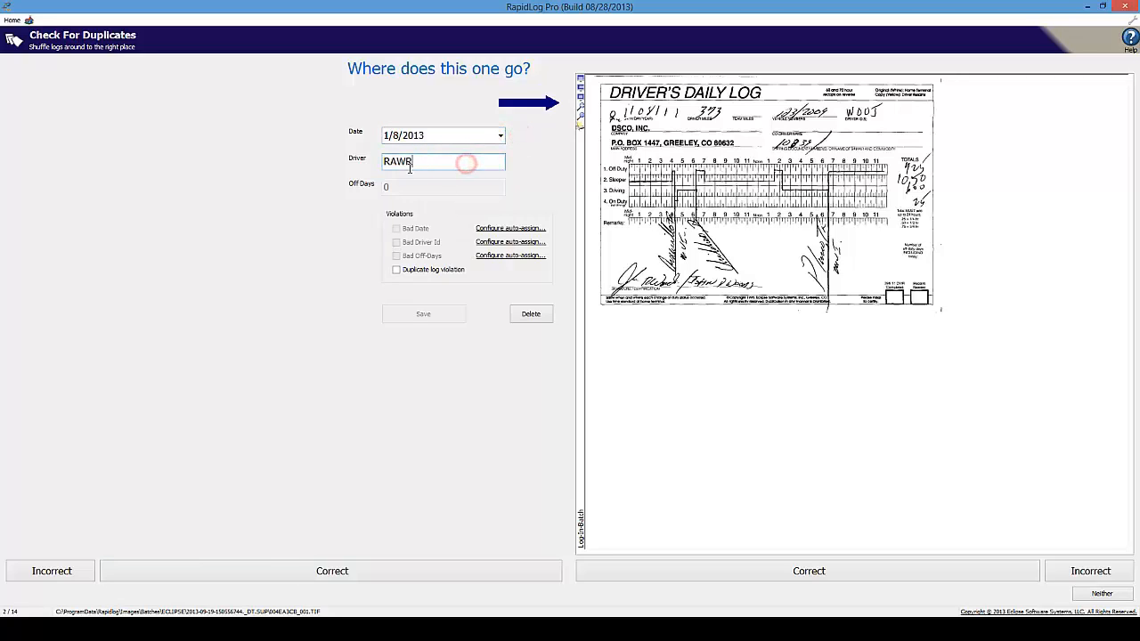
drag(466, 163, 407, 169)
text(R)
double_click(431, 162)
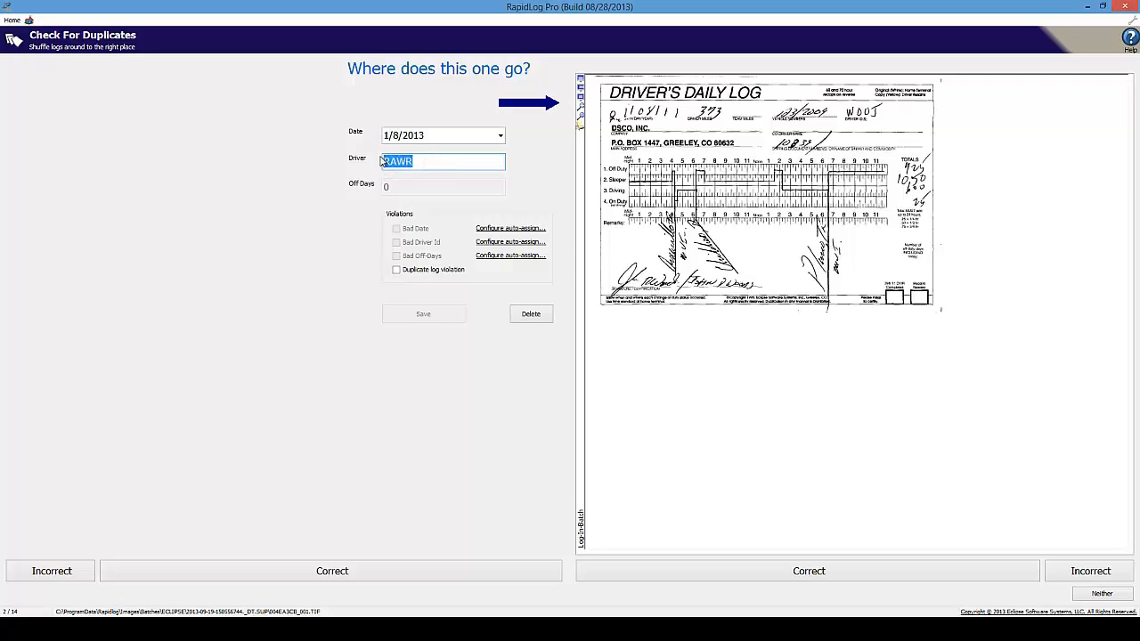
click(420, 162)
Delete the extra 1/8/2013 log, then keep the left and delete the extra log for the 1/11/2013, 1/21/2013 and remaining pairs
click(531, 314)
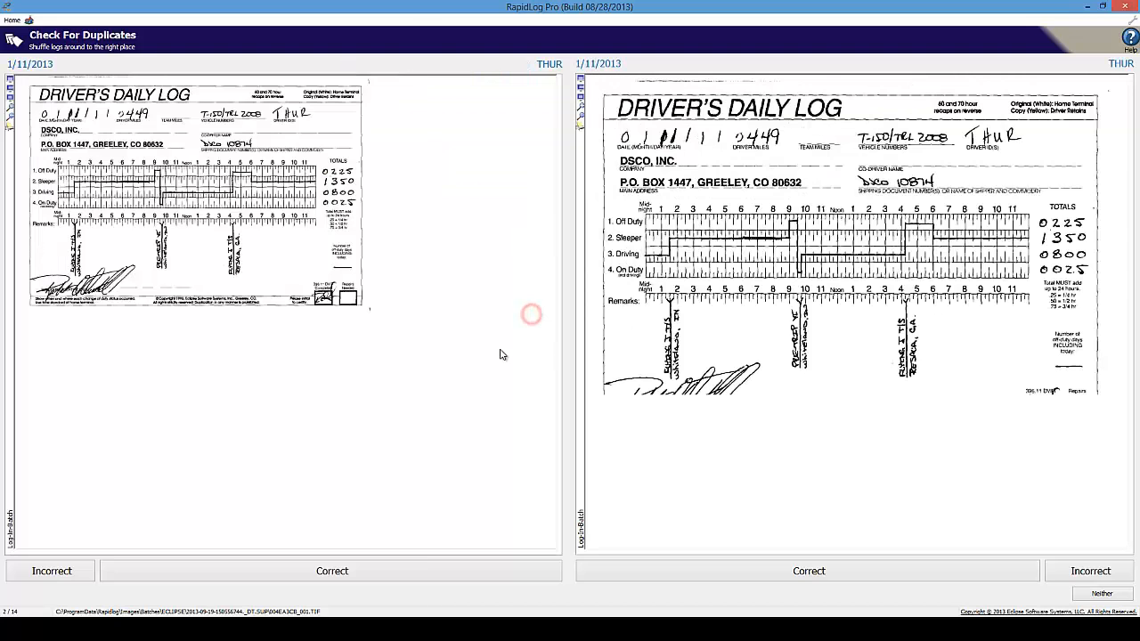
click(422, 570)
click(404, 573)
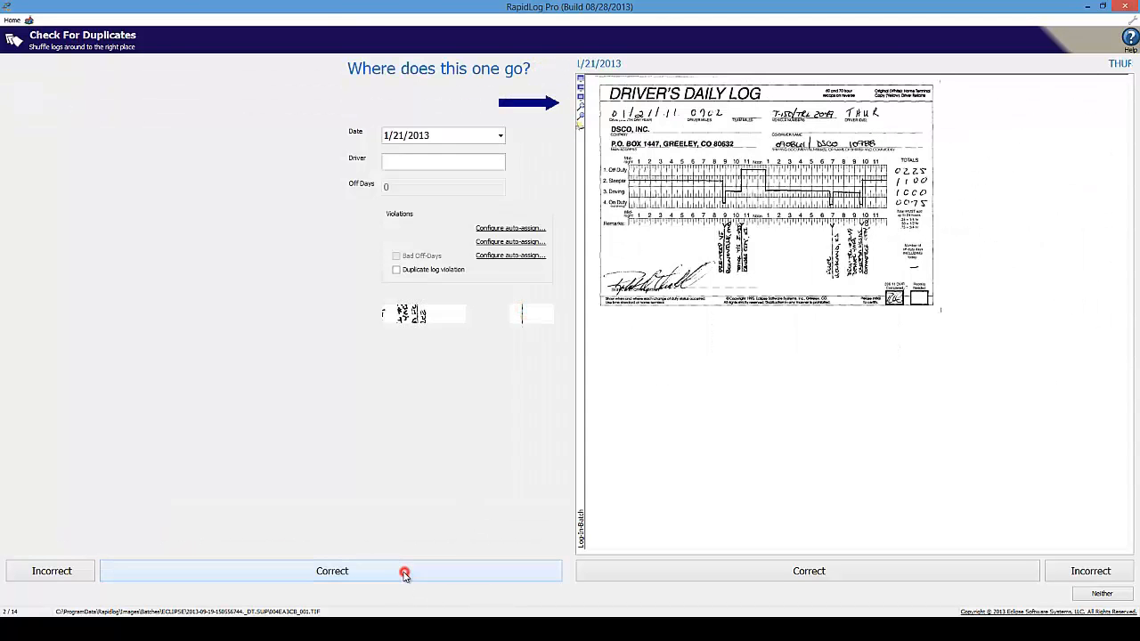
click(536, 310)
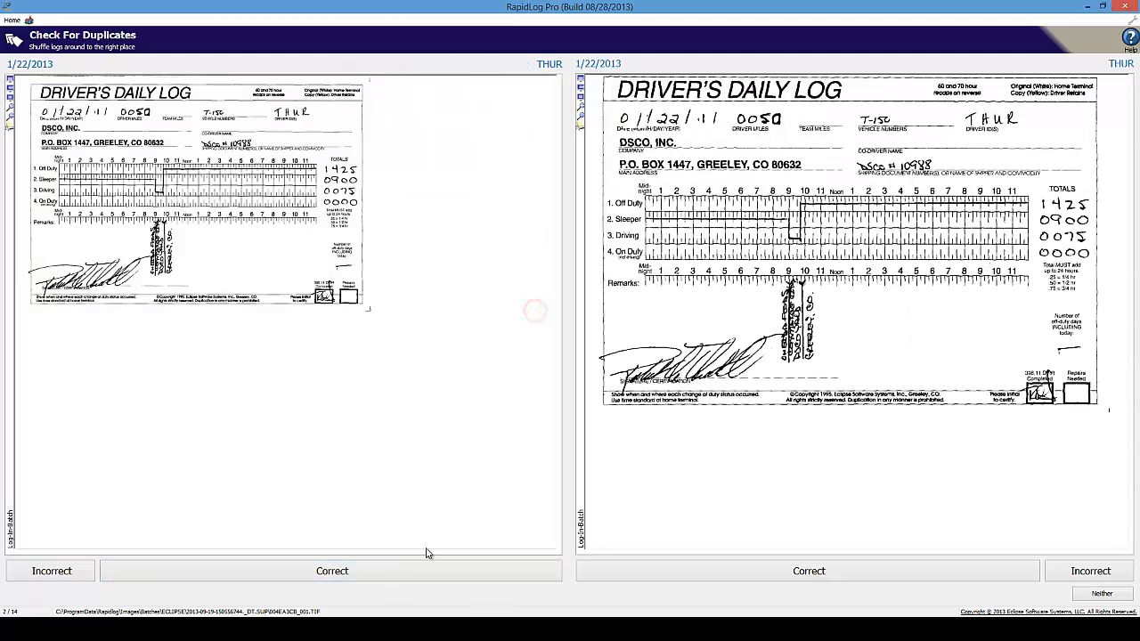
click(412, 573)
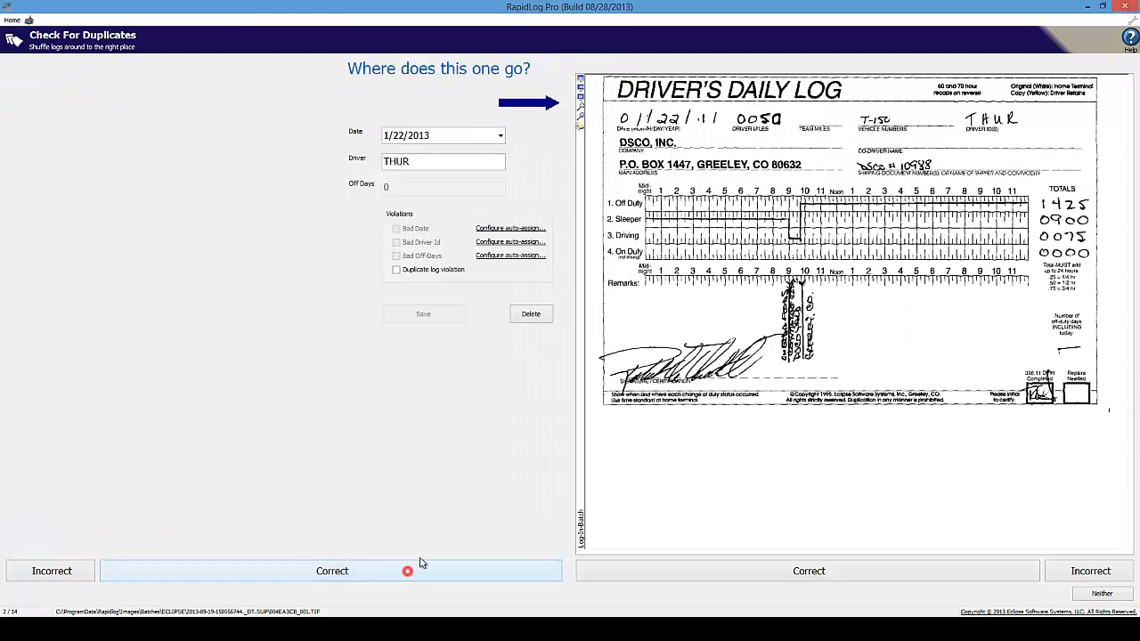
click(529, 313)
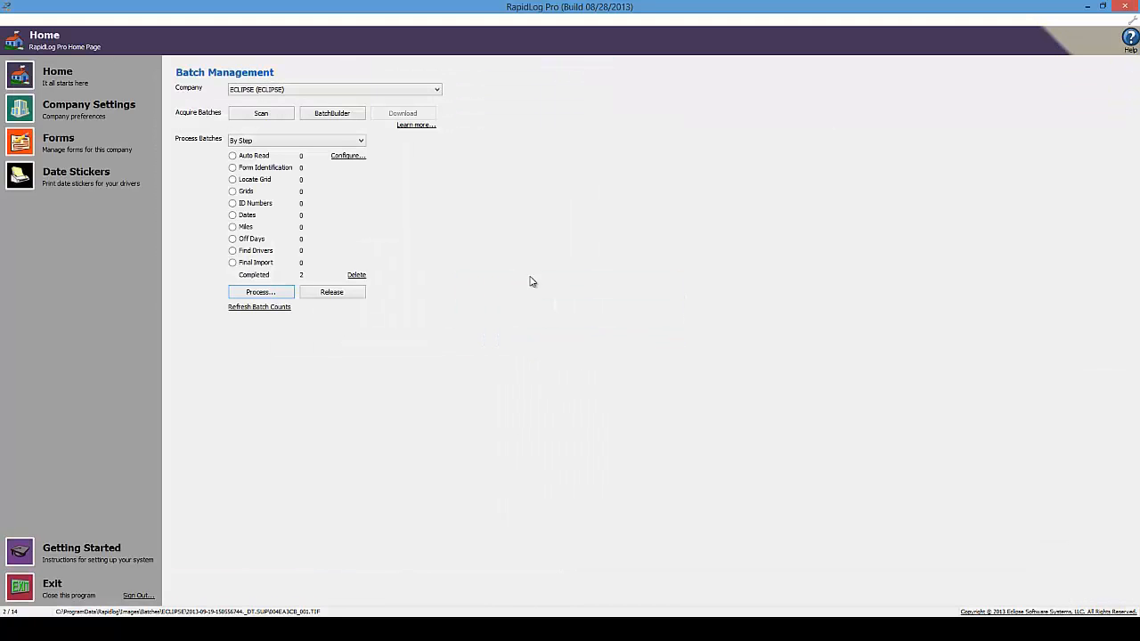
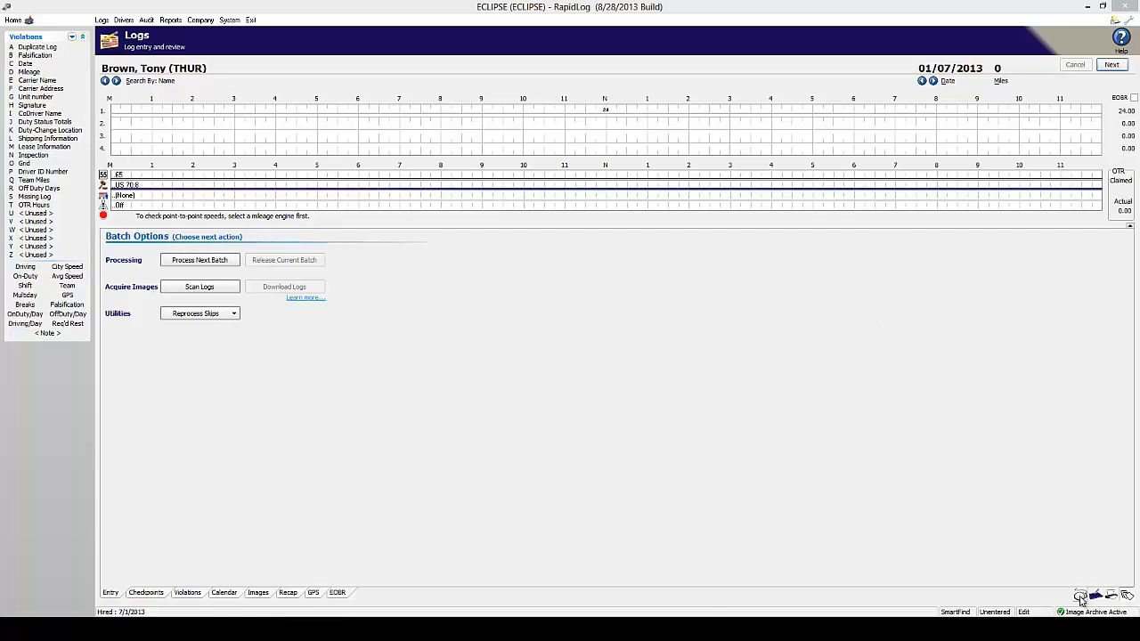
Switch to manual log entry, look up the driver by name, and set the log date to 01/01/2013
click(1080, 598)
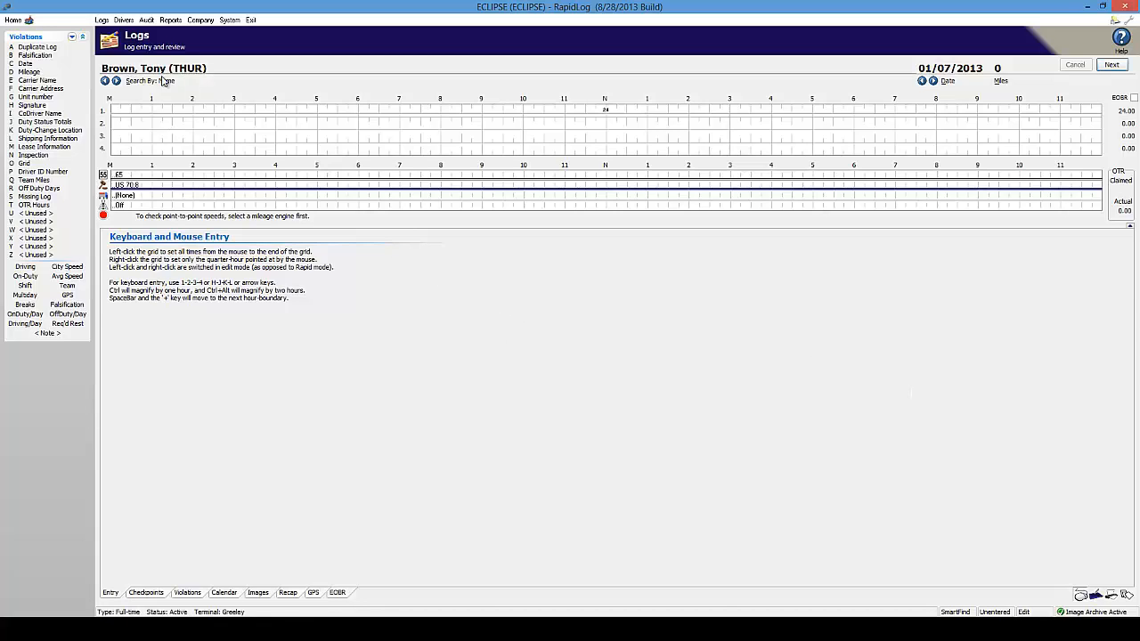
click(210, 67)
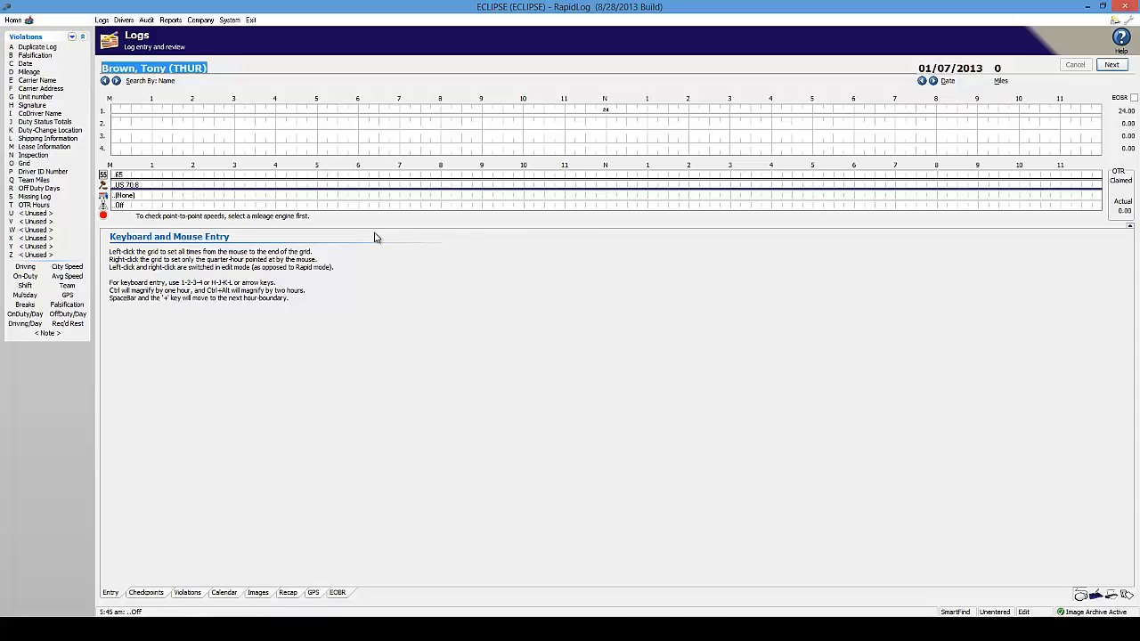
text(bro)
key(Return)
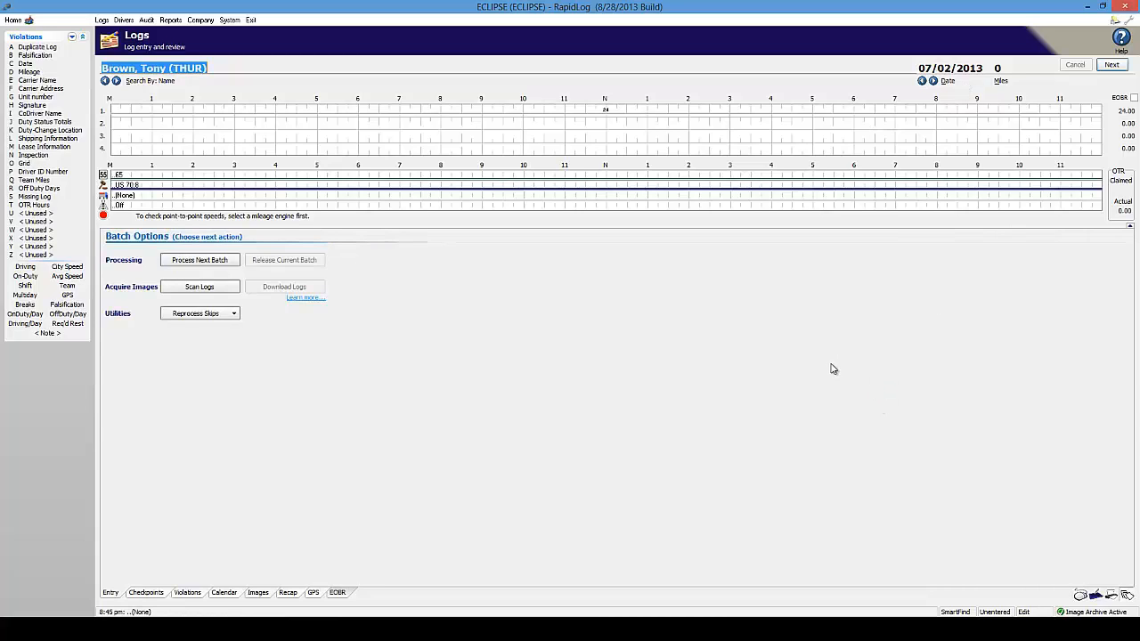
click(979, 70)
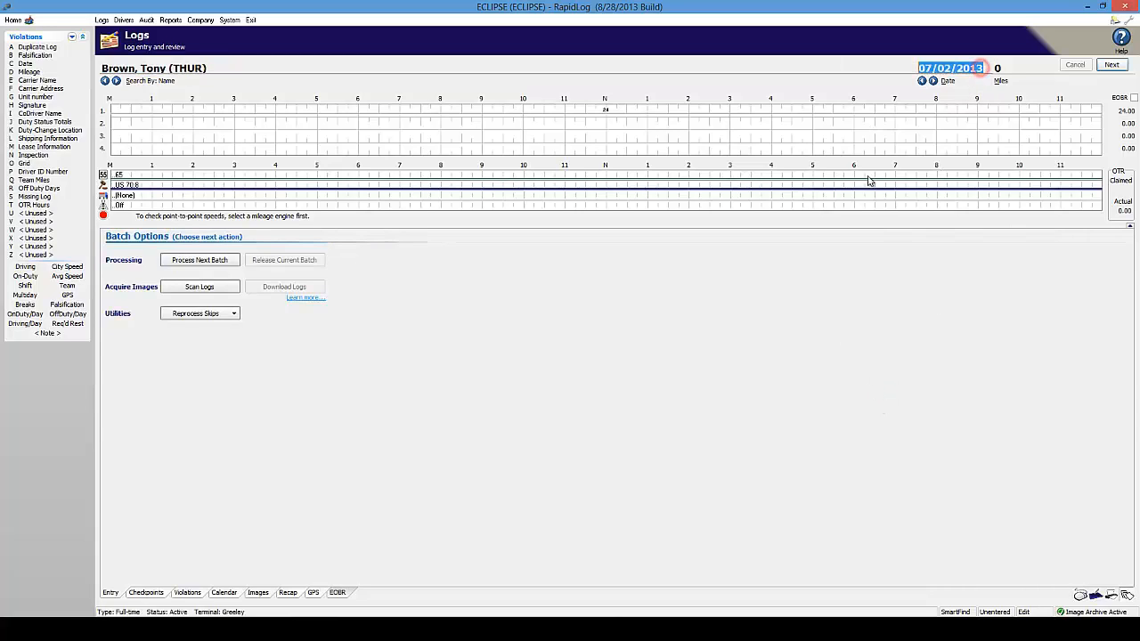
text(0101)
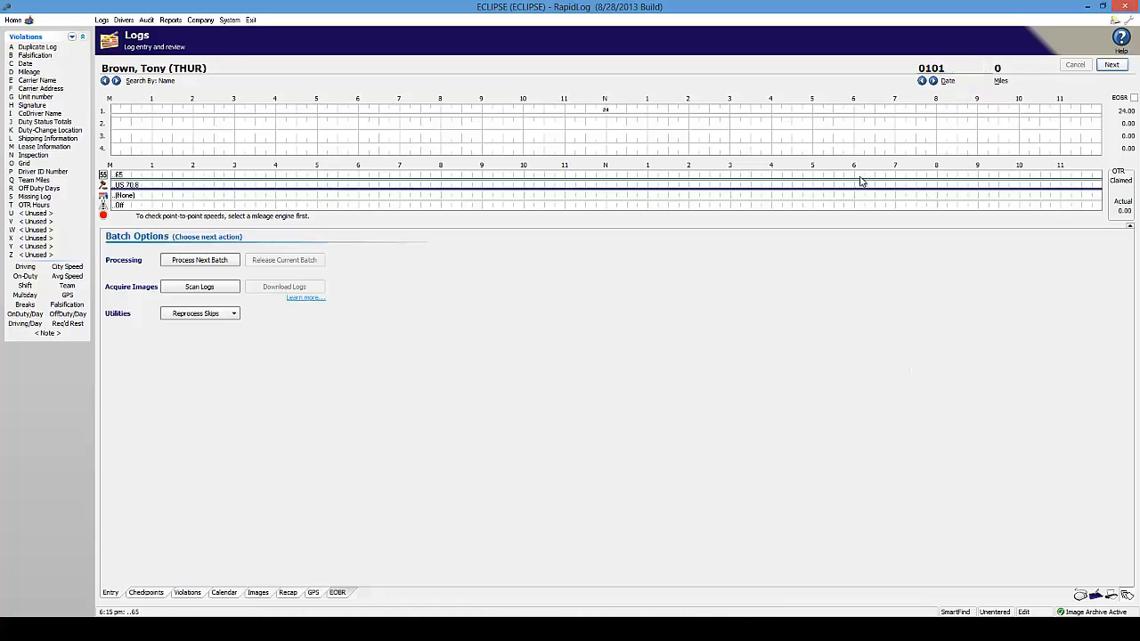
key(Tab)
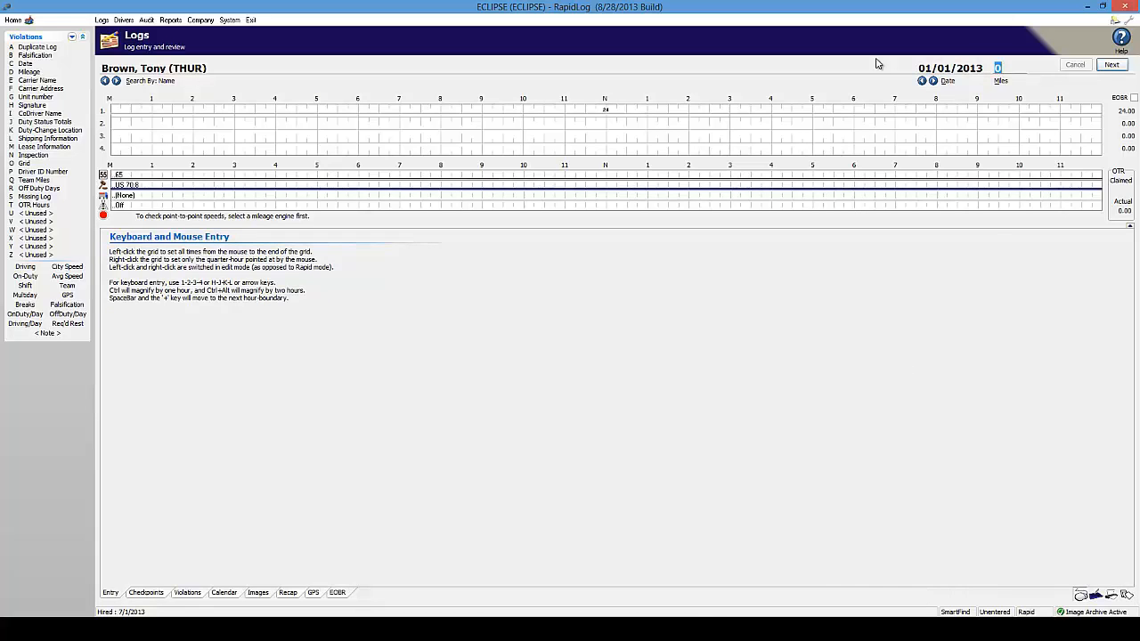
Enter 500 miles and key early duty statuses: driving from 3:00, off duty from 6:00, driving from 8:00
text(500)
key(Tab)
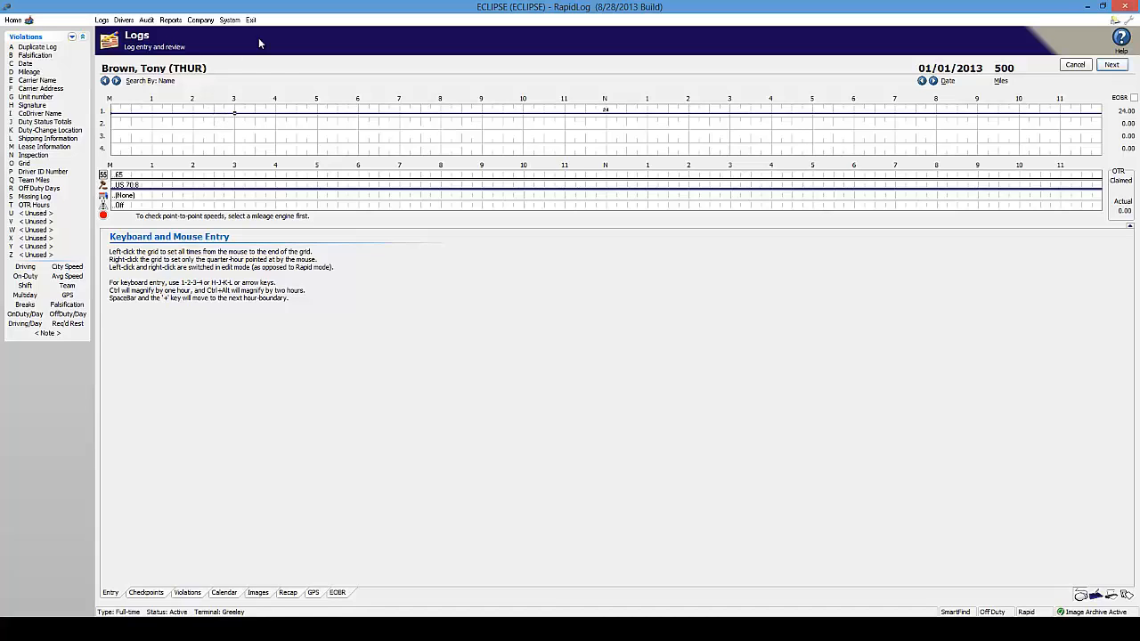
key(2)
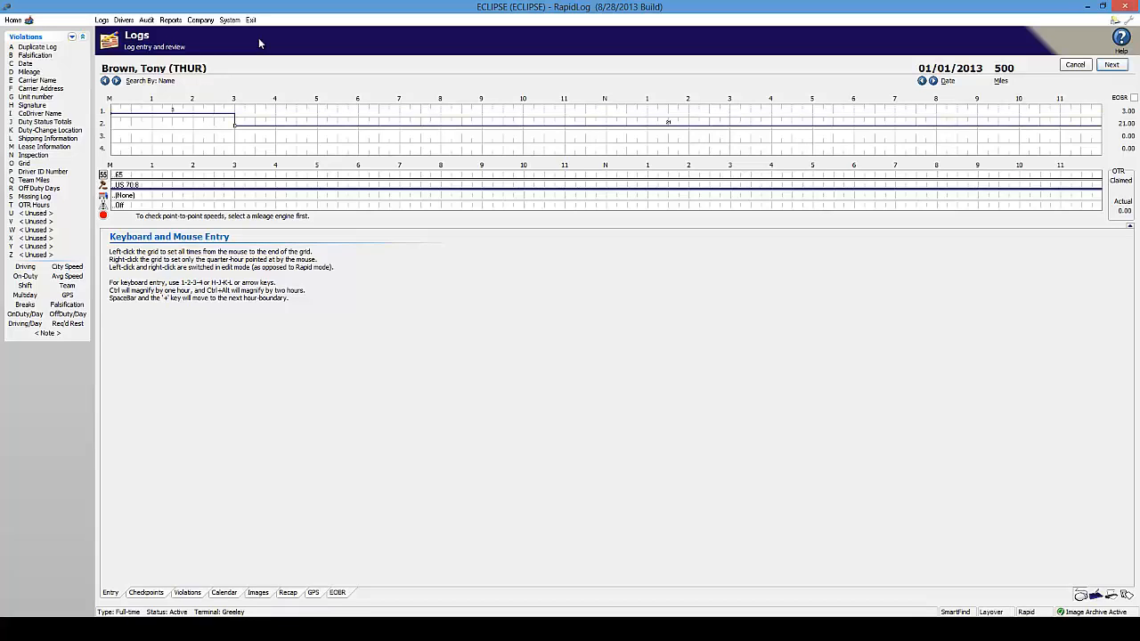
key(3)
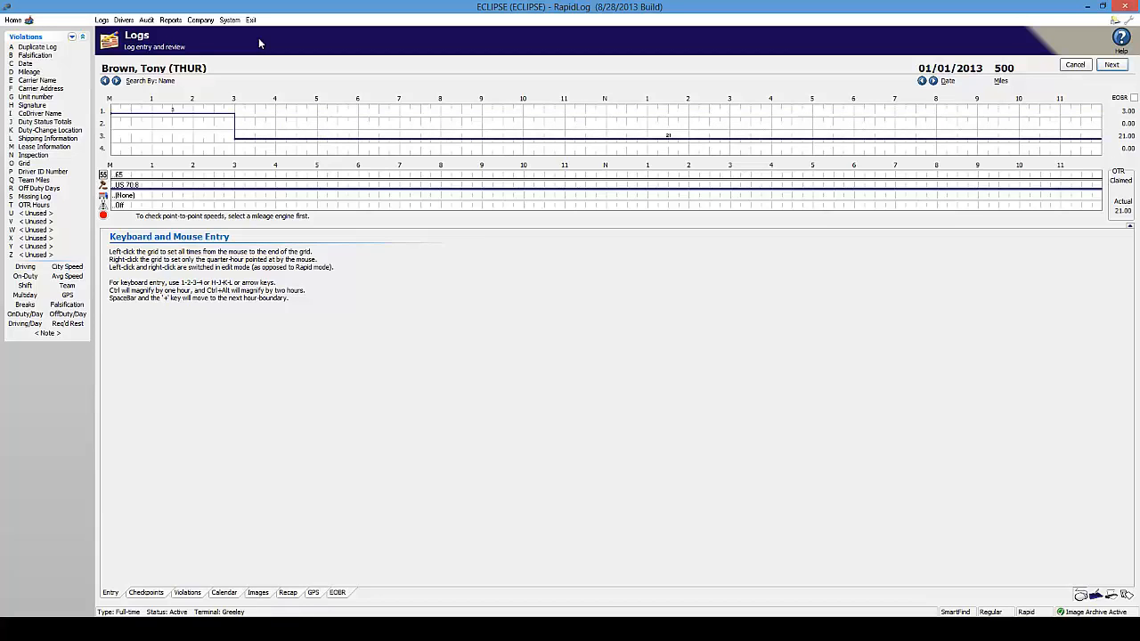
key(1)
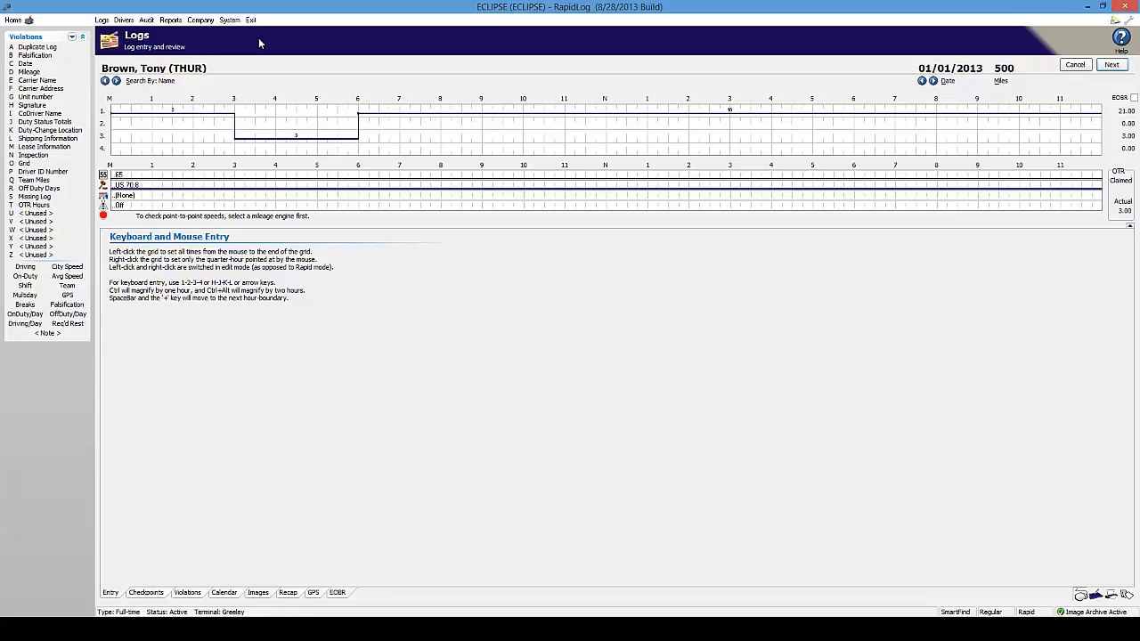
key(3)
Key the rest of the day: on duty 8:00, sleeper 11:00, driving noon, off 1:00, driving 4:00
key(4)
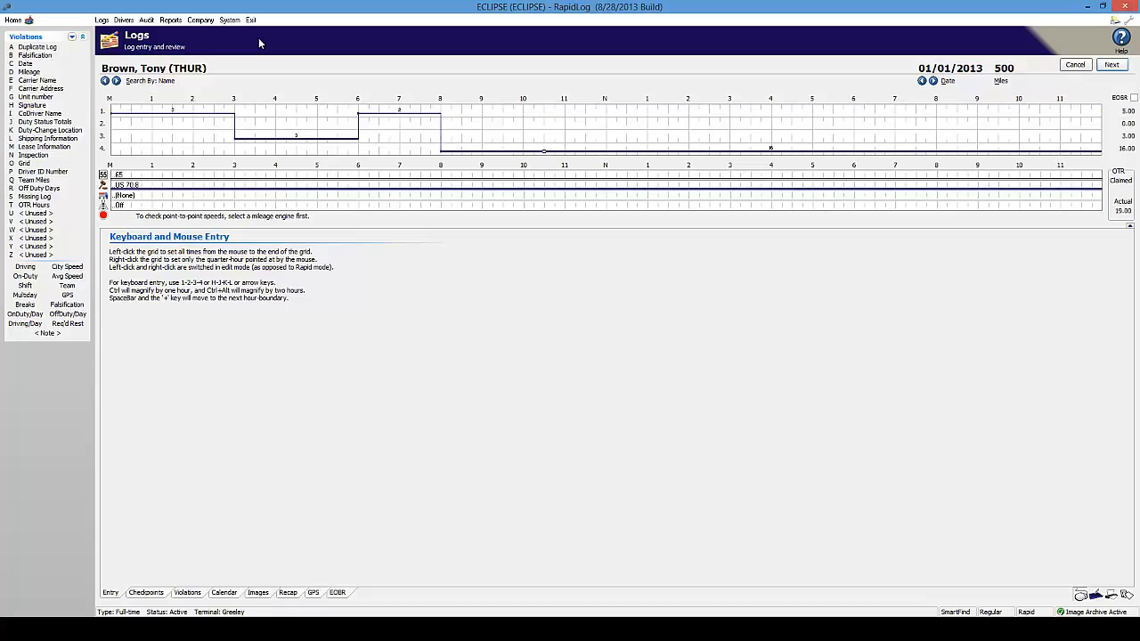
key(Up)
key(Up)
key(Right)
key(3)
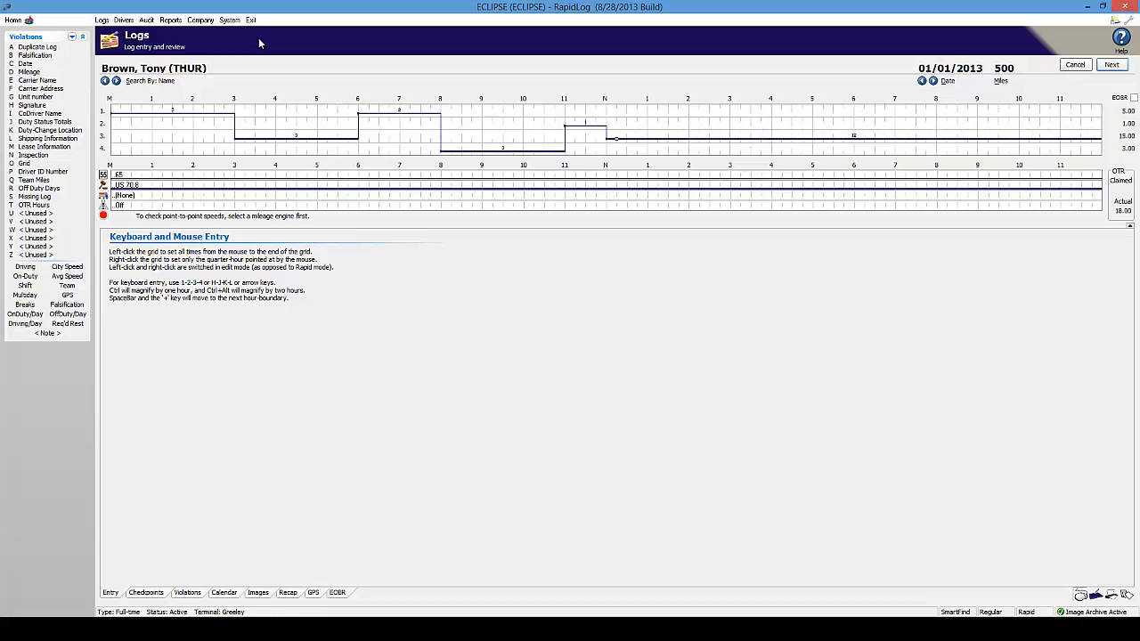
key(1)
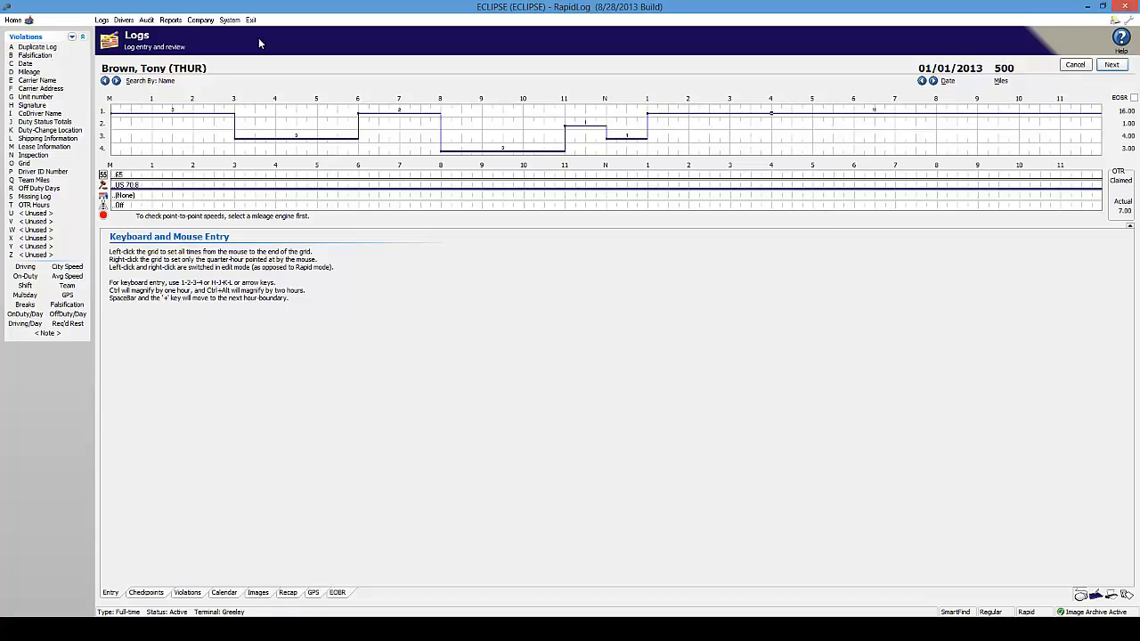
key(3)
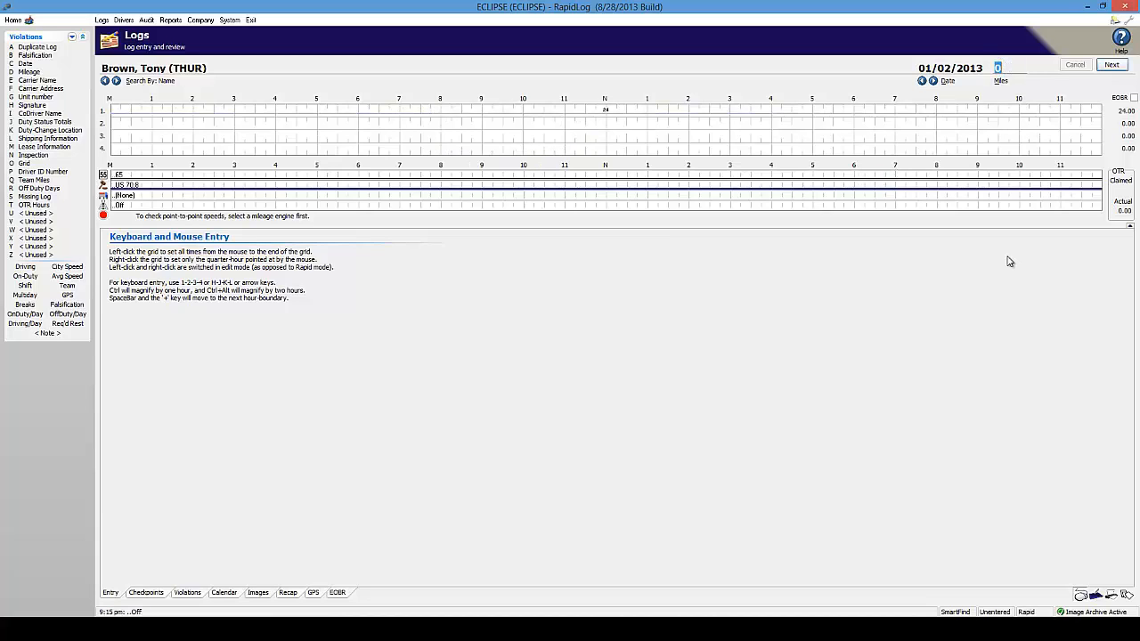
Enter 500 miles, draw driving 3–6 am, sleeper 11 am–2 pm and on duty 3–6 pm, then advance
text(500)
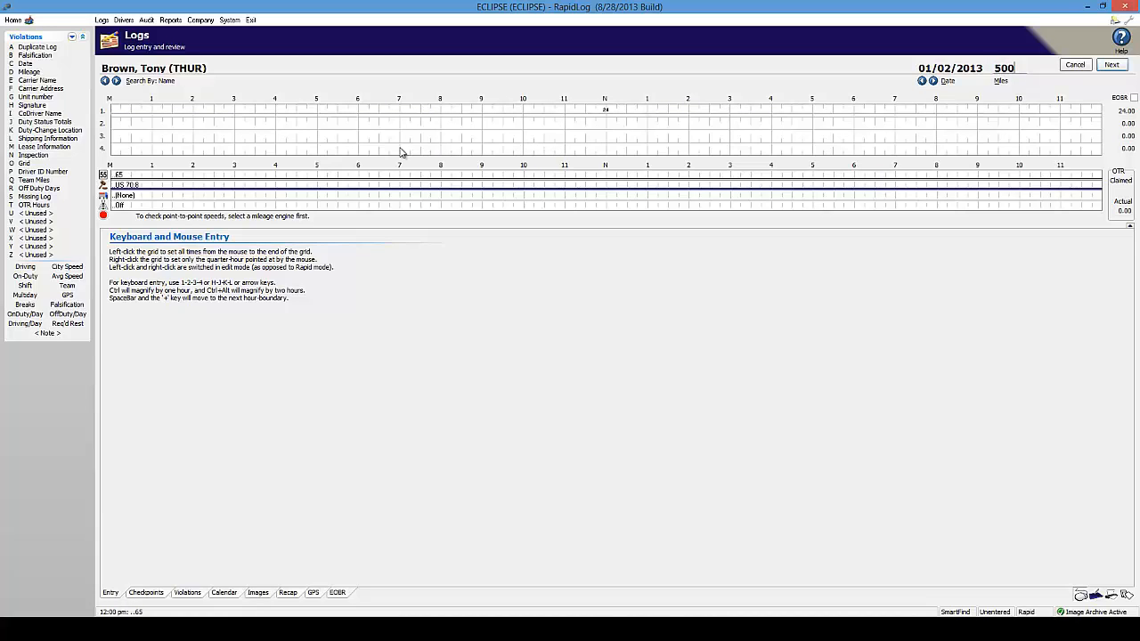
click(235, 137)
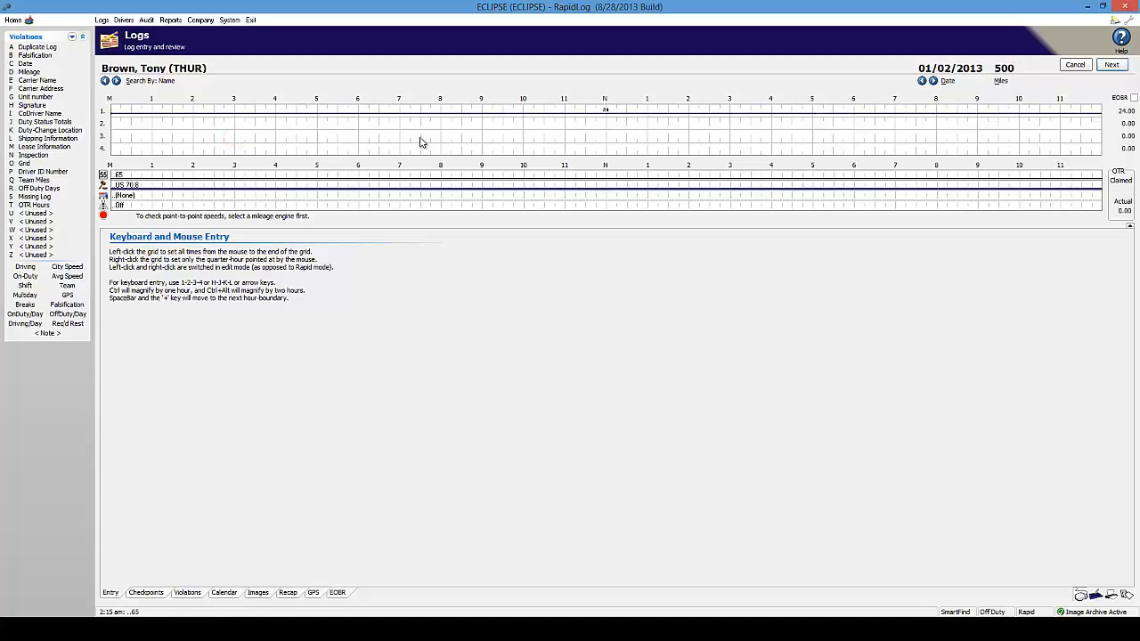
click(360, 142)
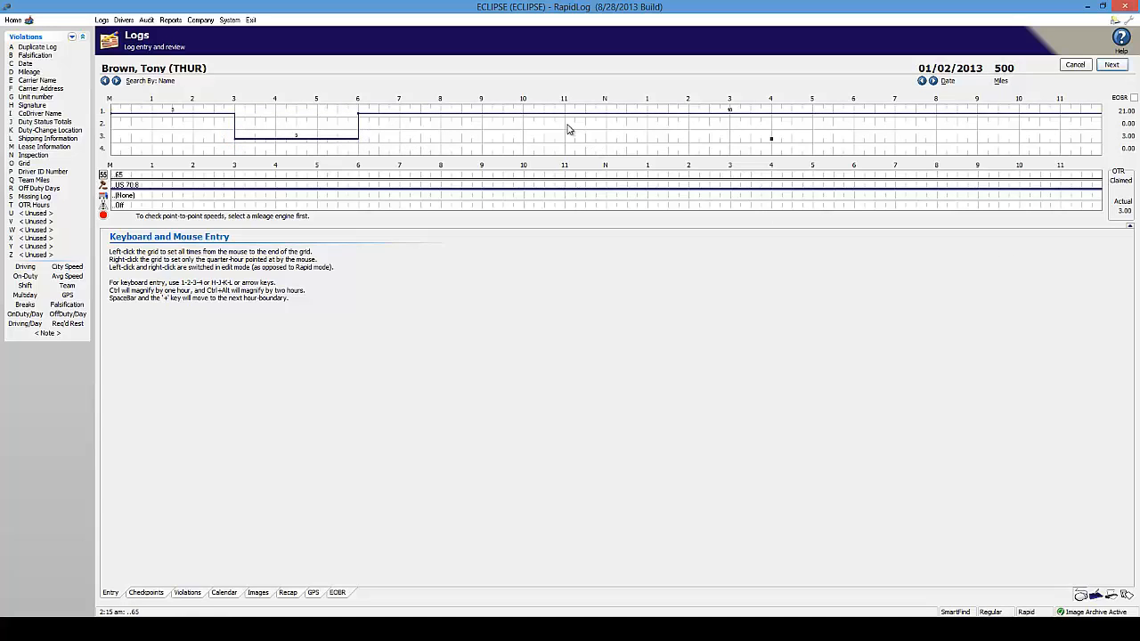
click(567, 126)
click(688, 125)
click(730, 149)
click(853, 149)
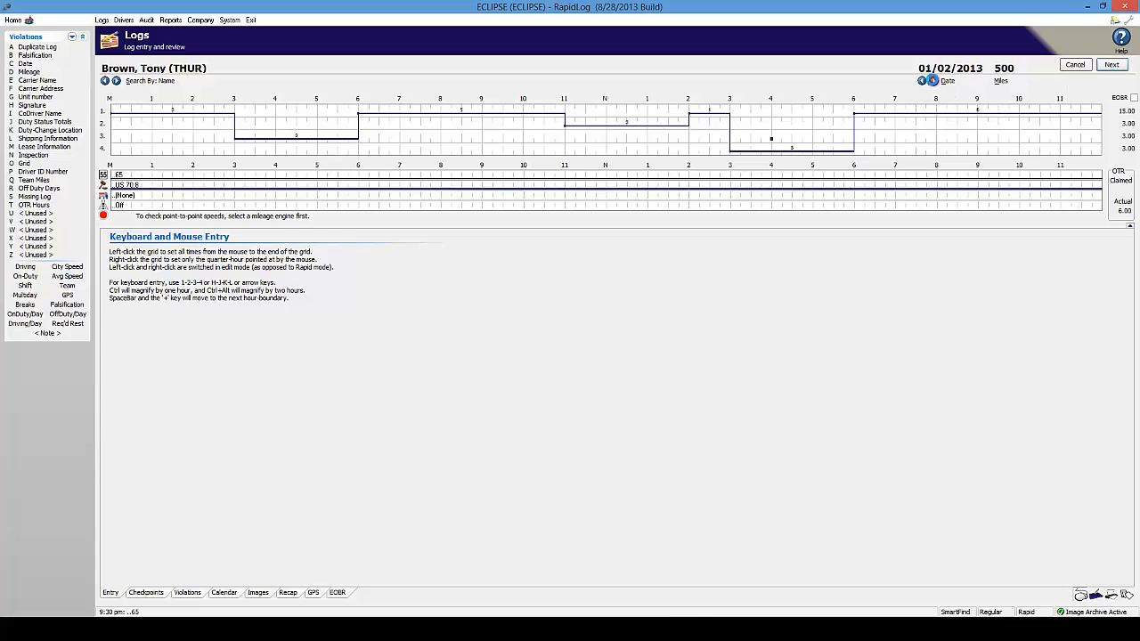
click(932, 81)
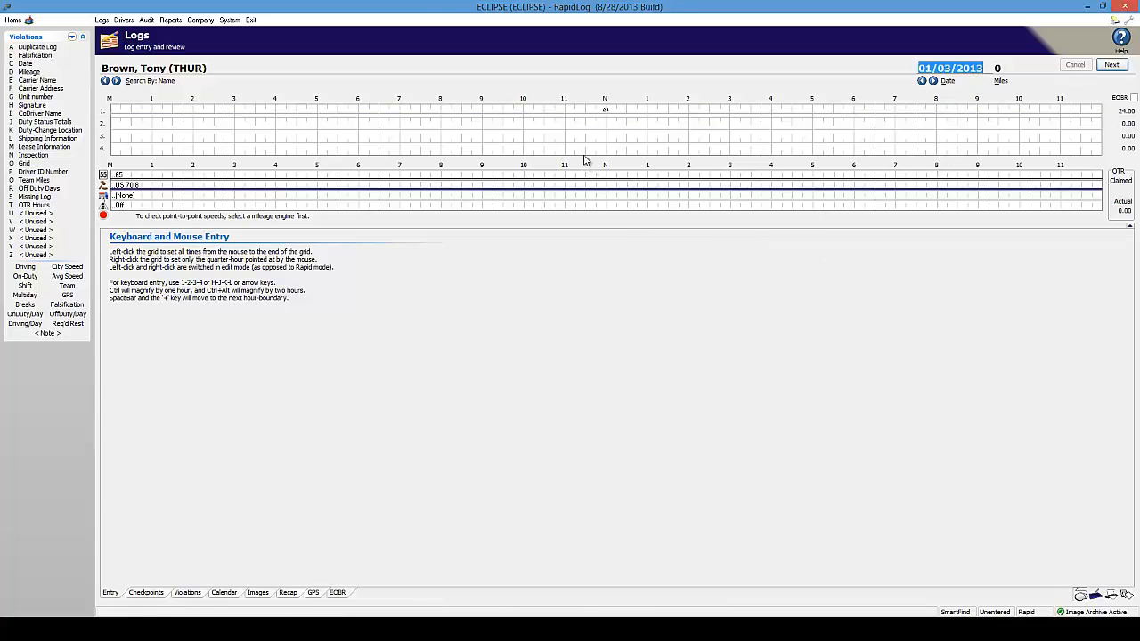
Bring back the batch options and load the next scanned log, dated 01/07/13
click(1126, 596)
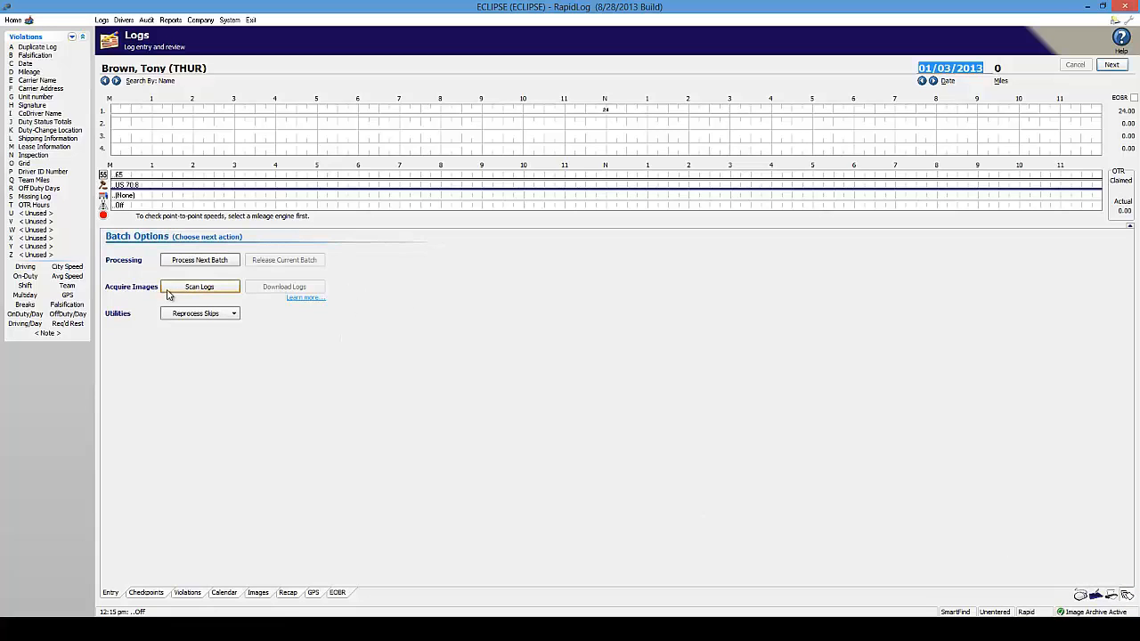
click(247, 288)
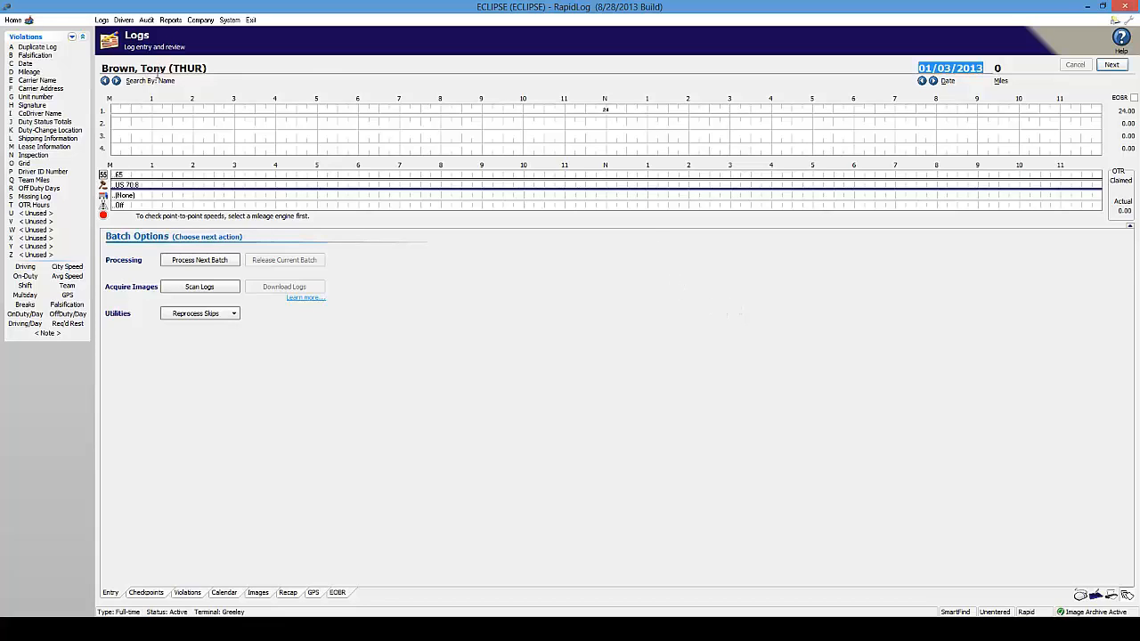
click(205, 261)
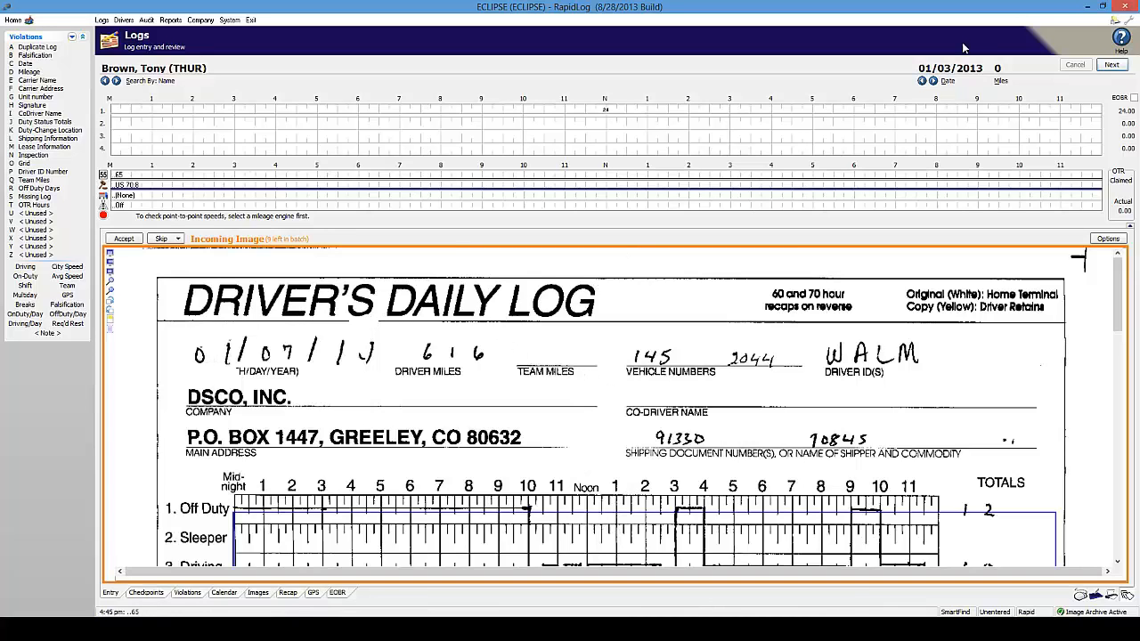
Set the log date to 01/07/2013 with 616 miles and accept the scanned log into the grid
drag(983, 70, 754, 77)
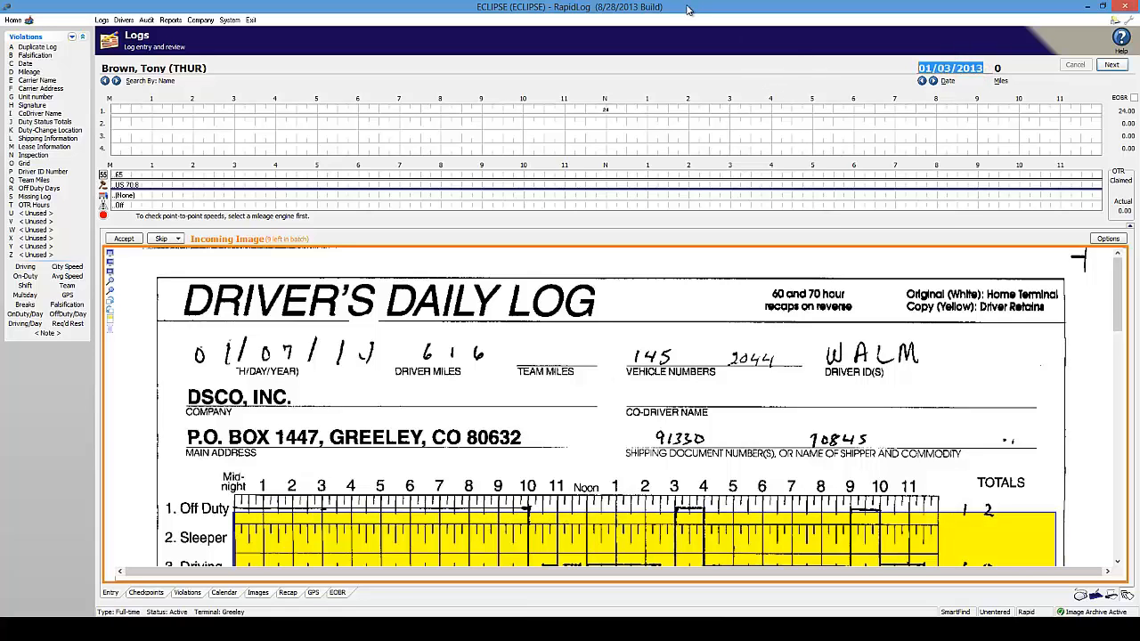
text(0107)
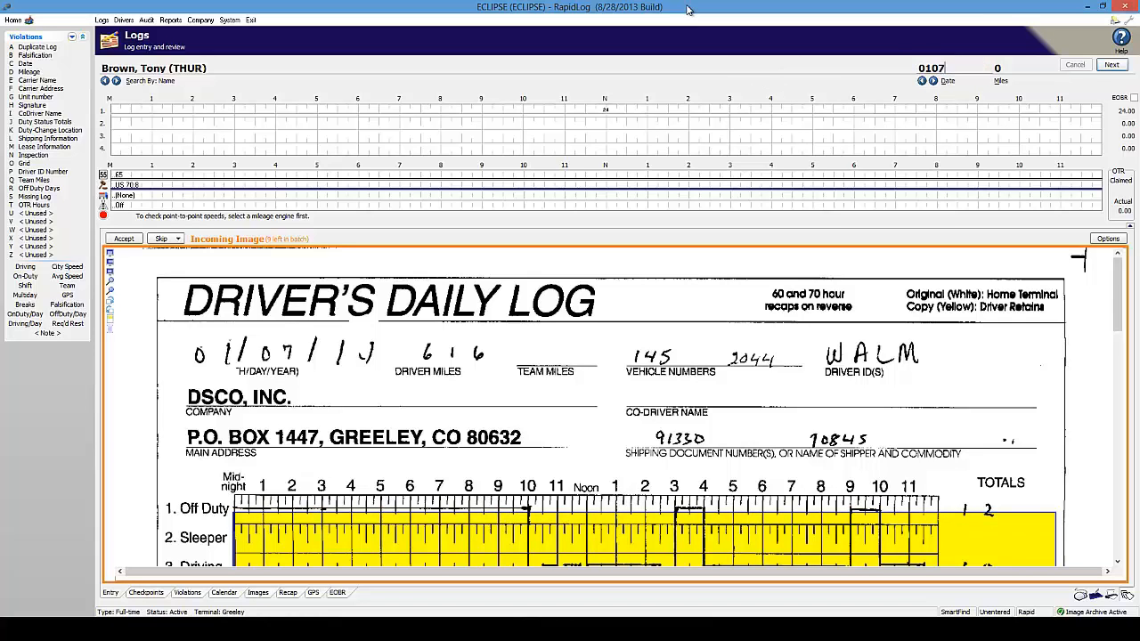
key(Tab)
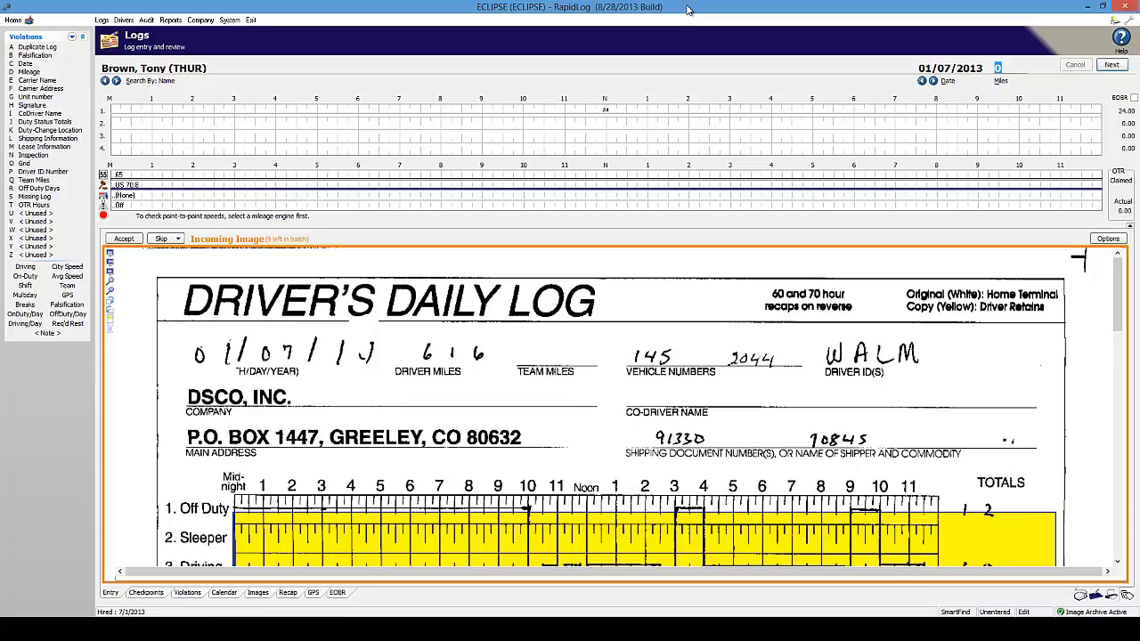
text(616)
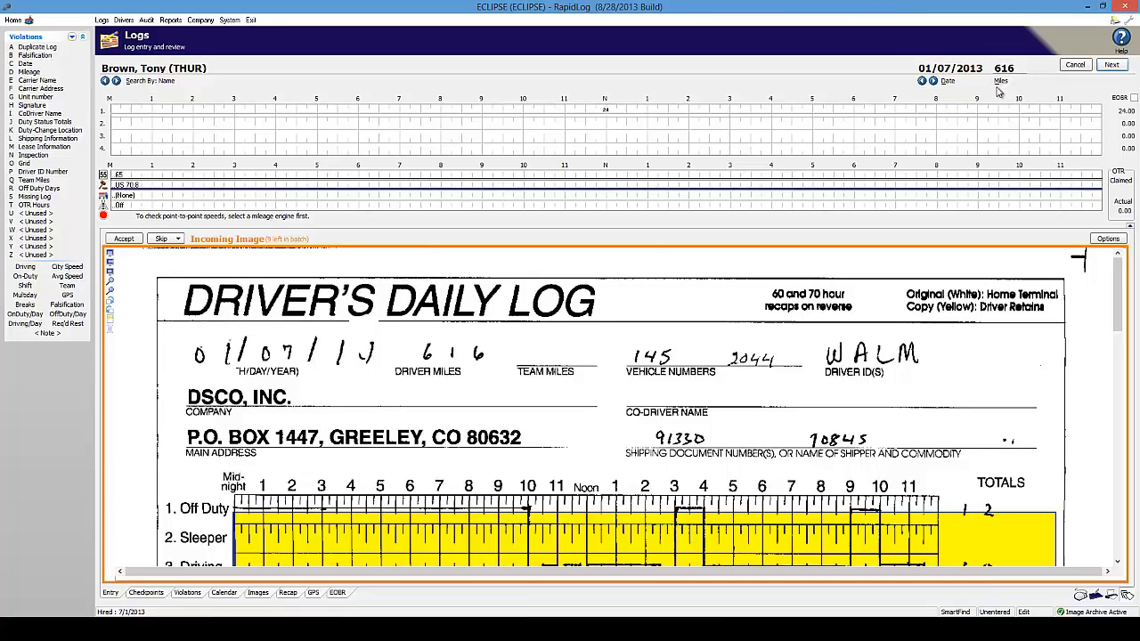
click(124, 240)
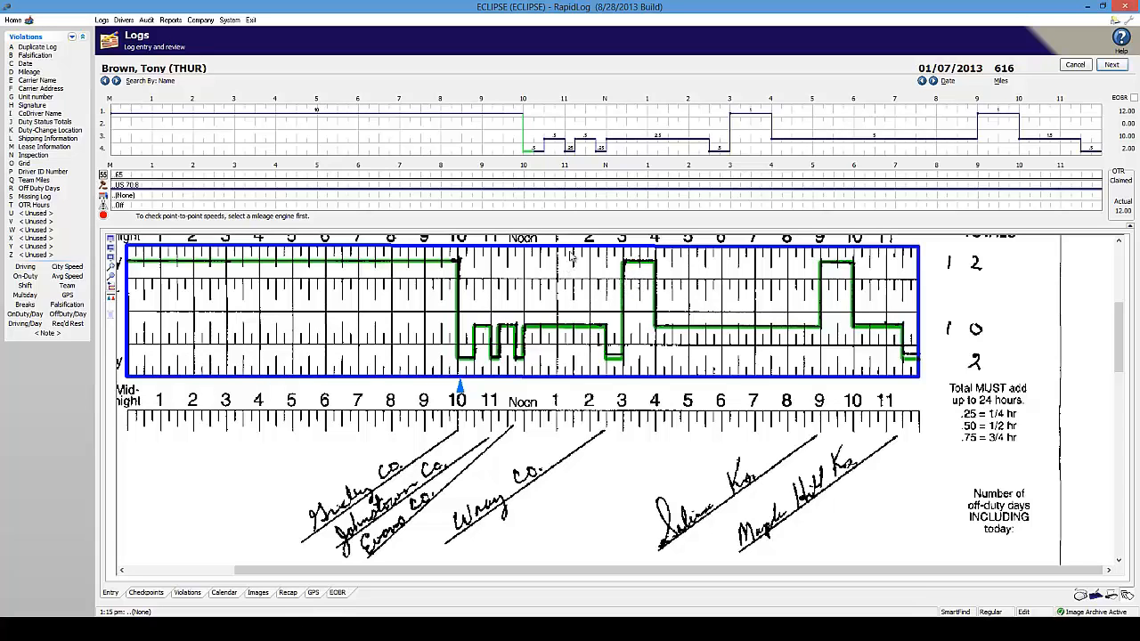
Draw a duty period 3:45–6:00 and off duty from 3:45 through 10, then advance to 01/08/2013
click(258, 301)
click(328, 305)
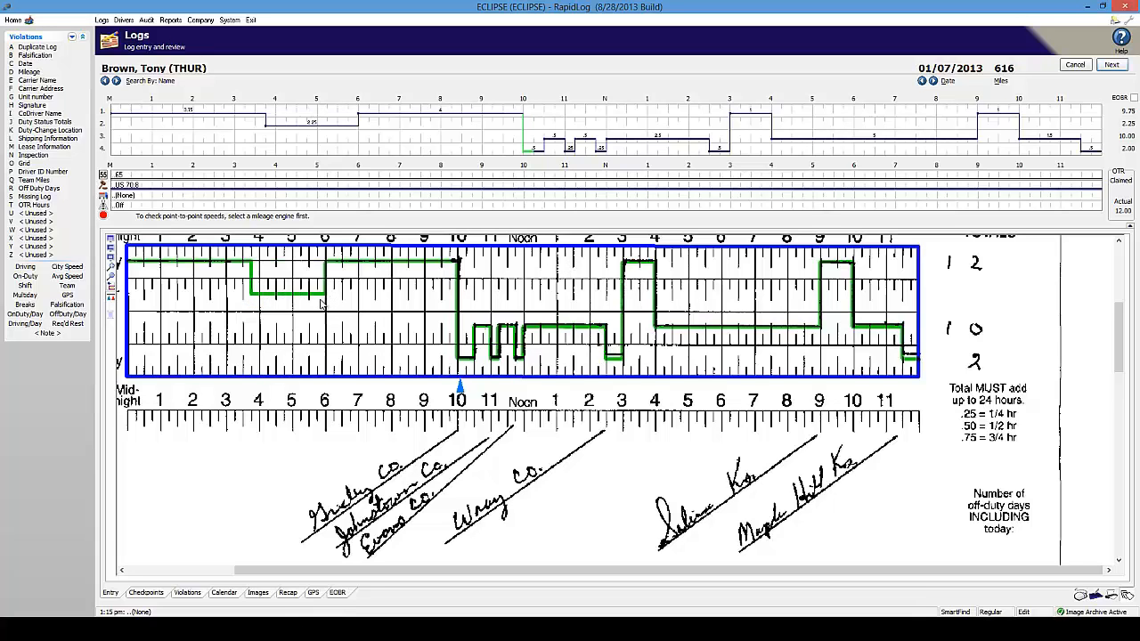
click(255, 109)
click(364, 114)
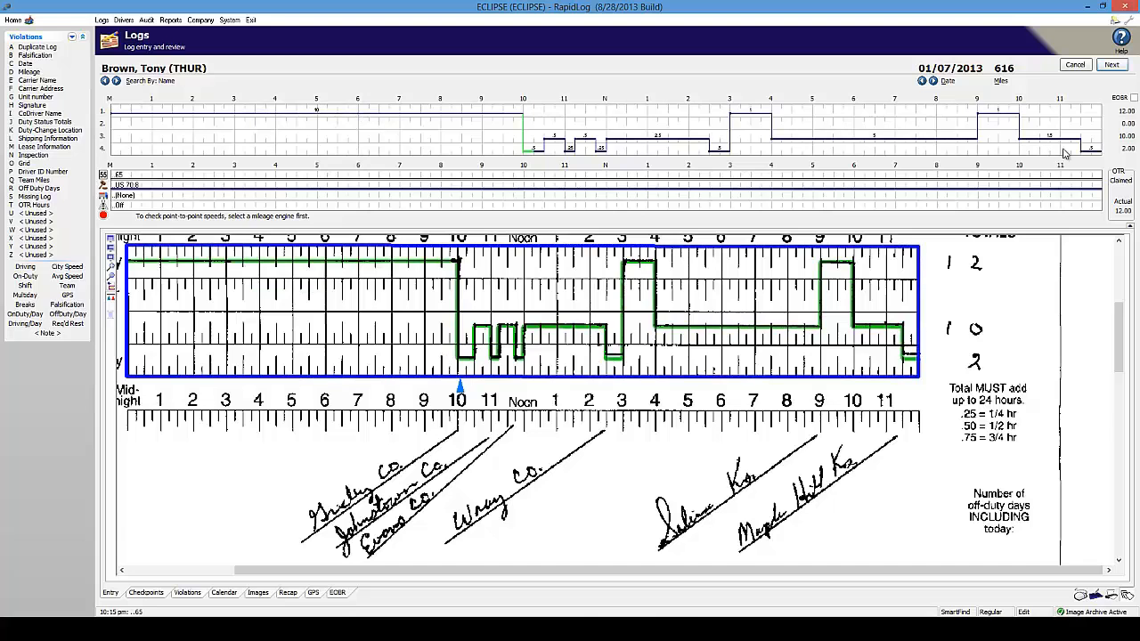
click(1111, 65)
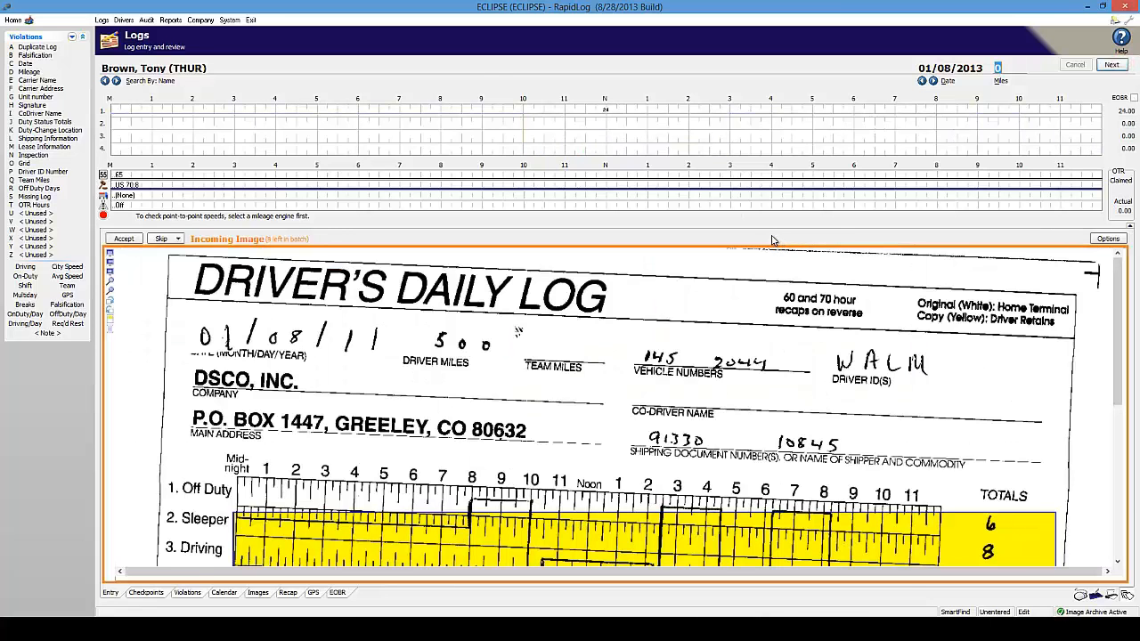
Enter 525 miles on the 01/08/2013 log, accept the incoming scan, and move to the next day
text(500)
click(124, 239)
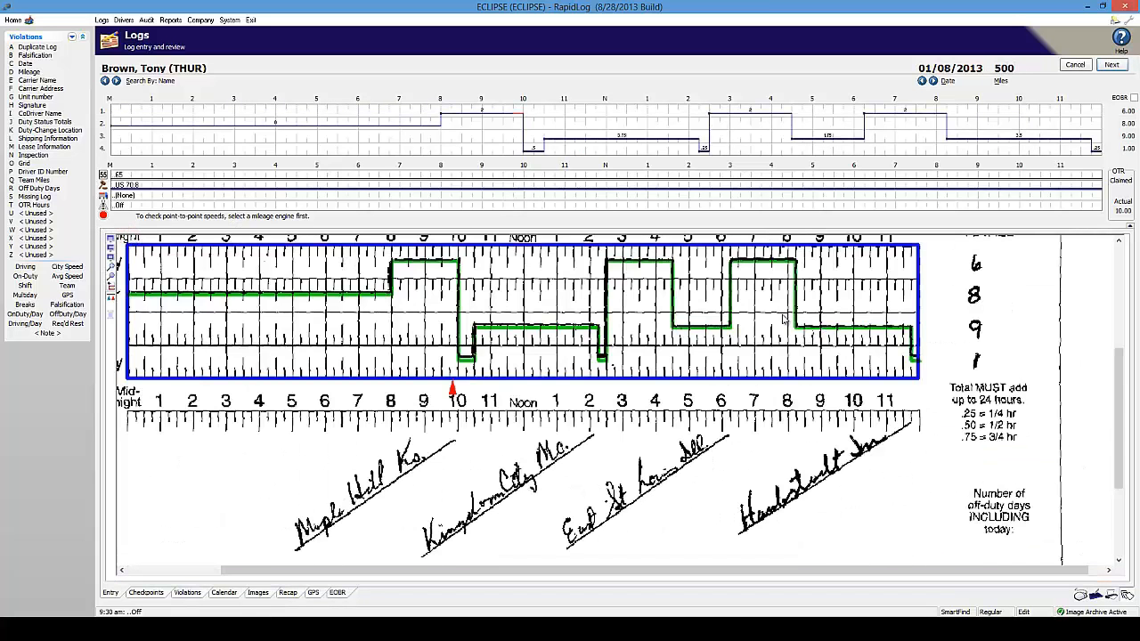
click(1109, 65)
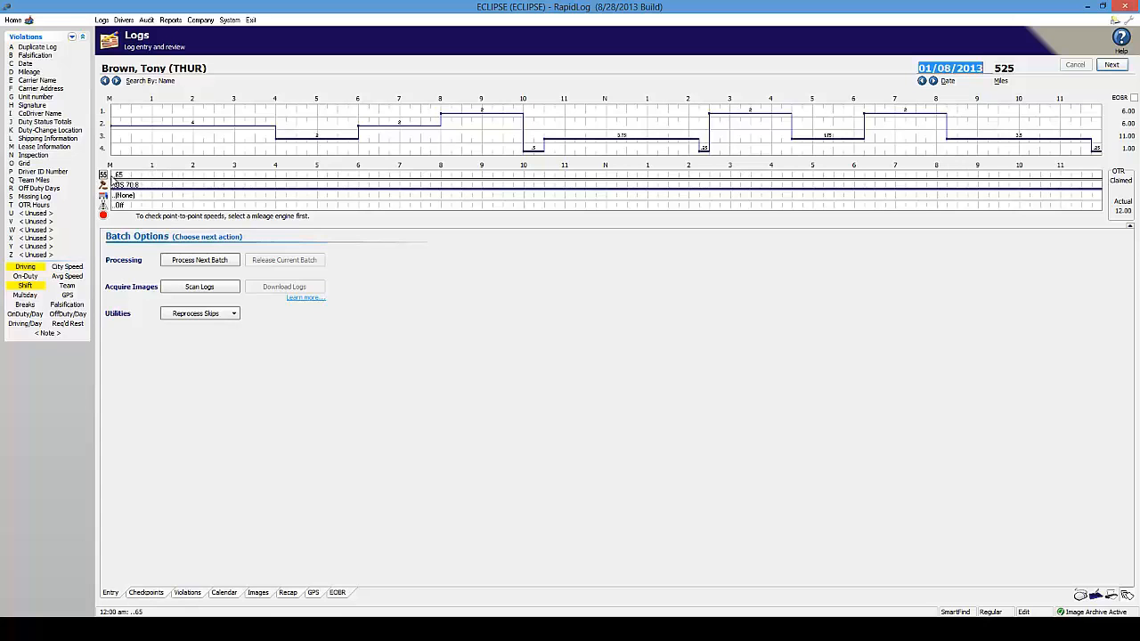
Set the 01/08/2013 starting speed limit at midnight to 75
right_click(111, 176)
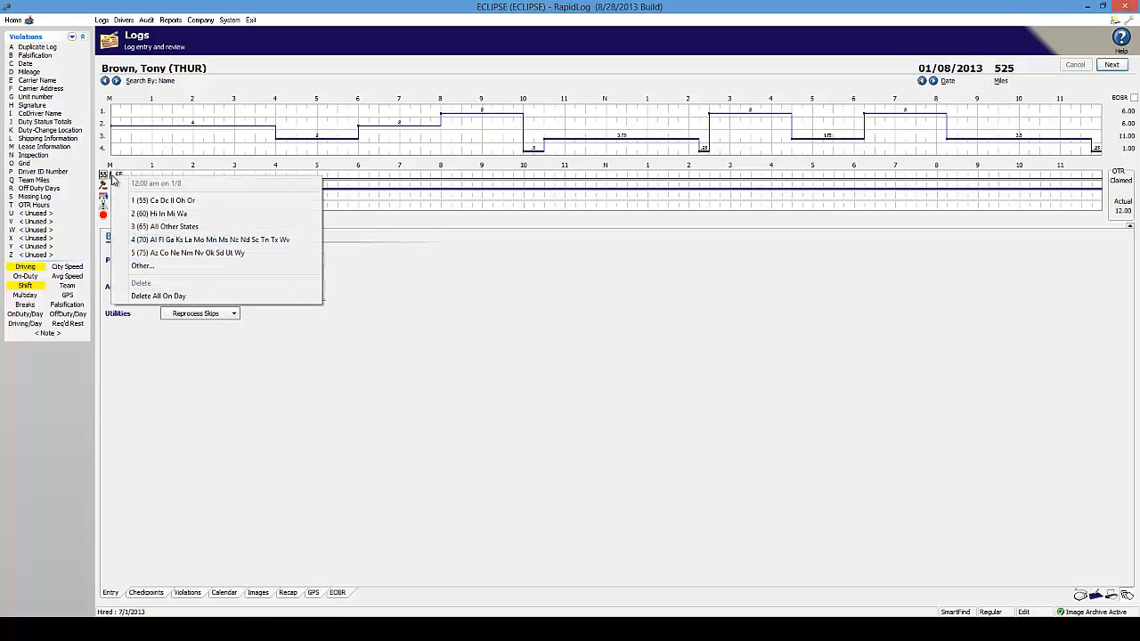
click(444, 233)
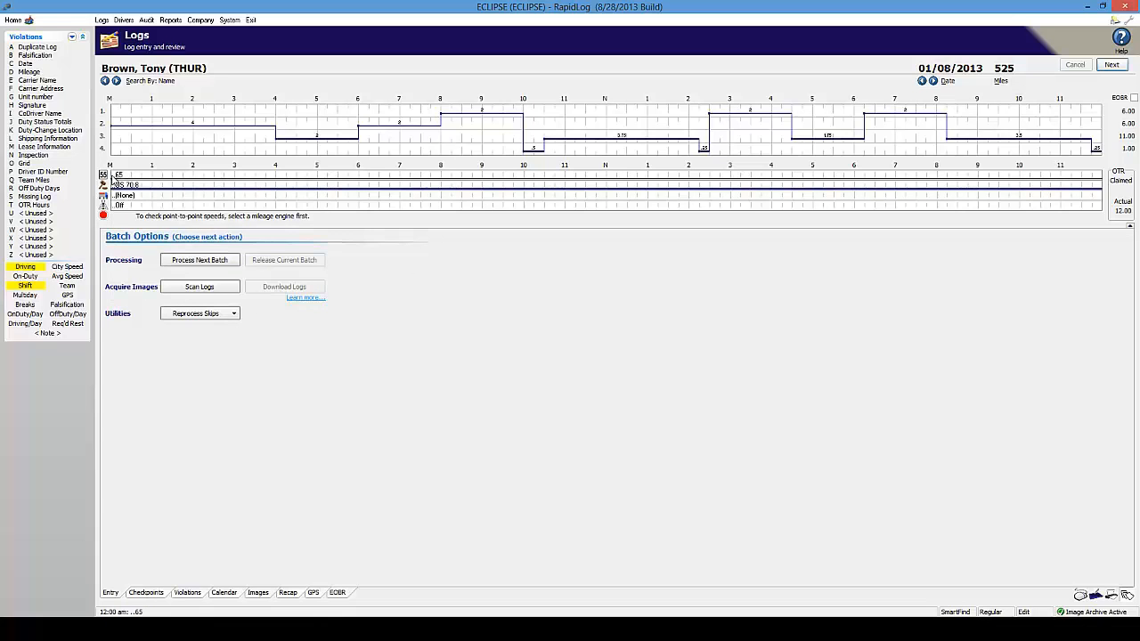
right_click(111, 176)
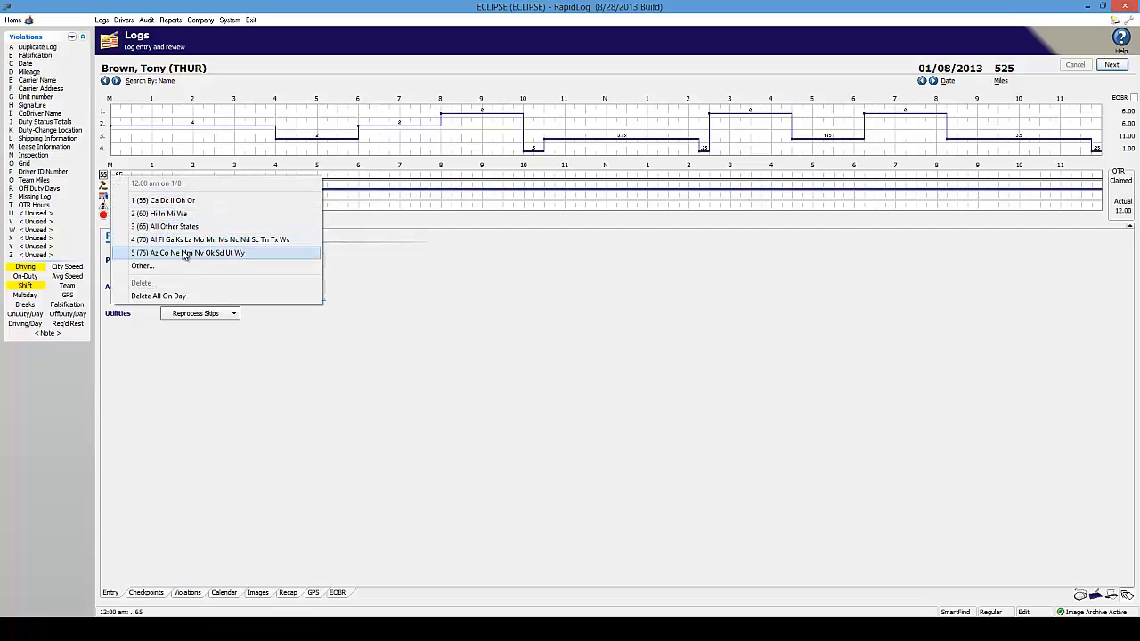
click(250, 254)
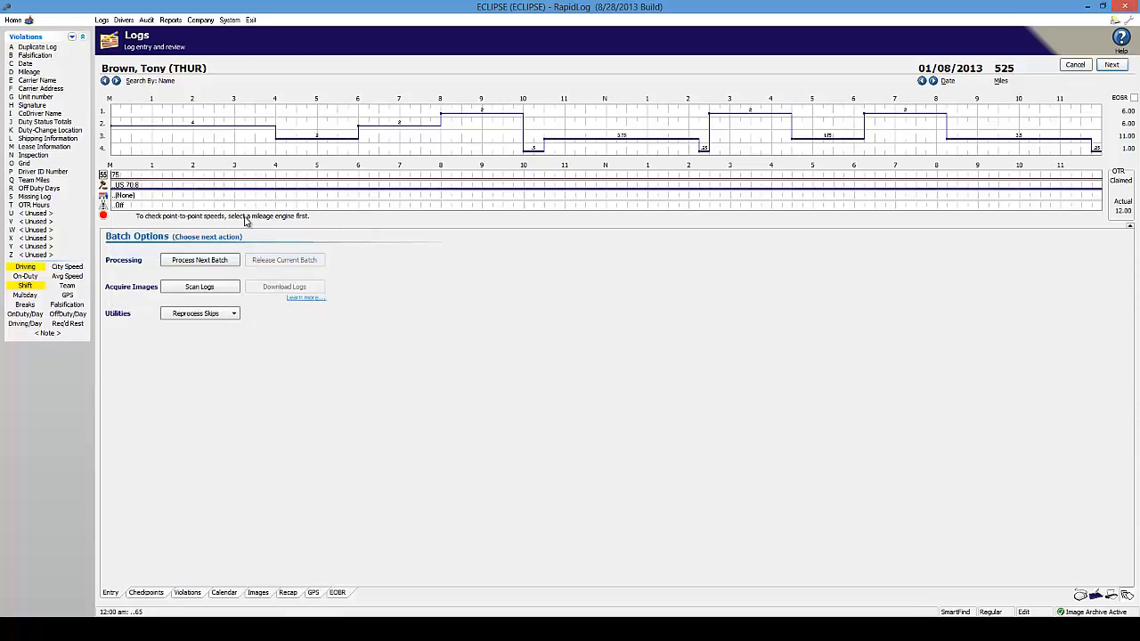
On the 01/09/2013 log, add a 65 All Other States speed limit at 11:00
click(933, 80)
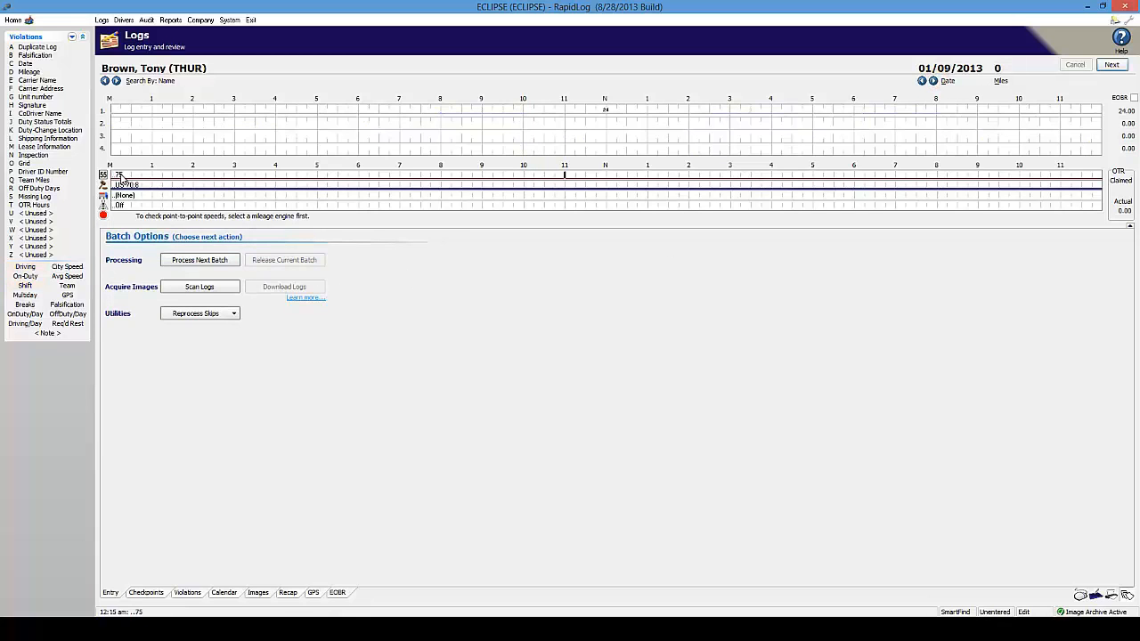
right_click(566, 181)
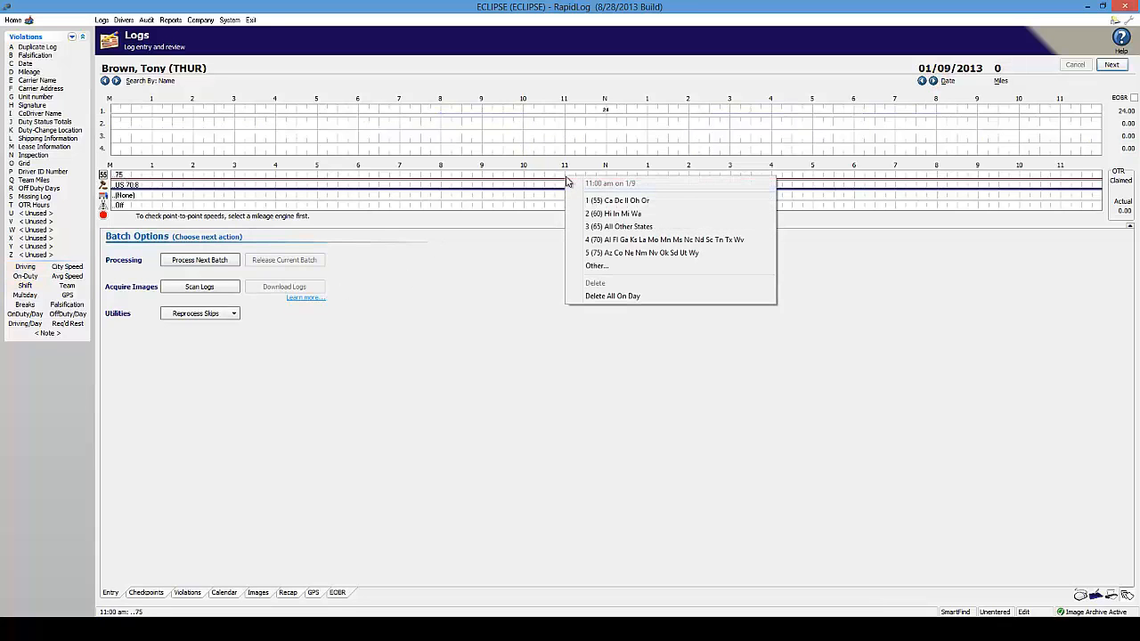
click(631, 229)
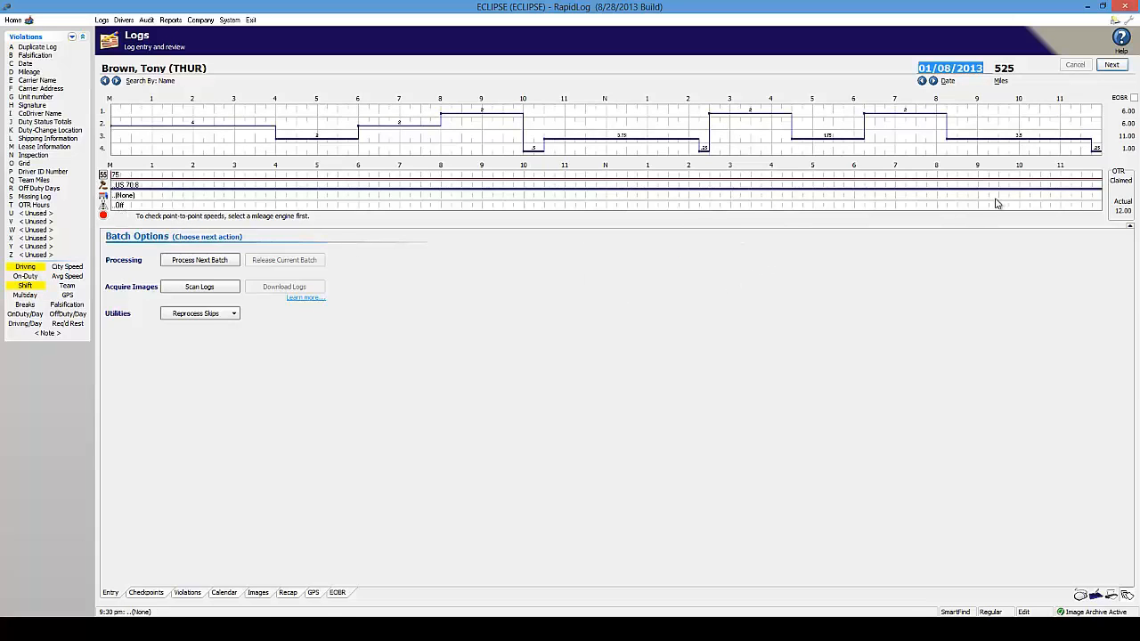
click(1130, 226)
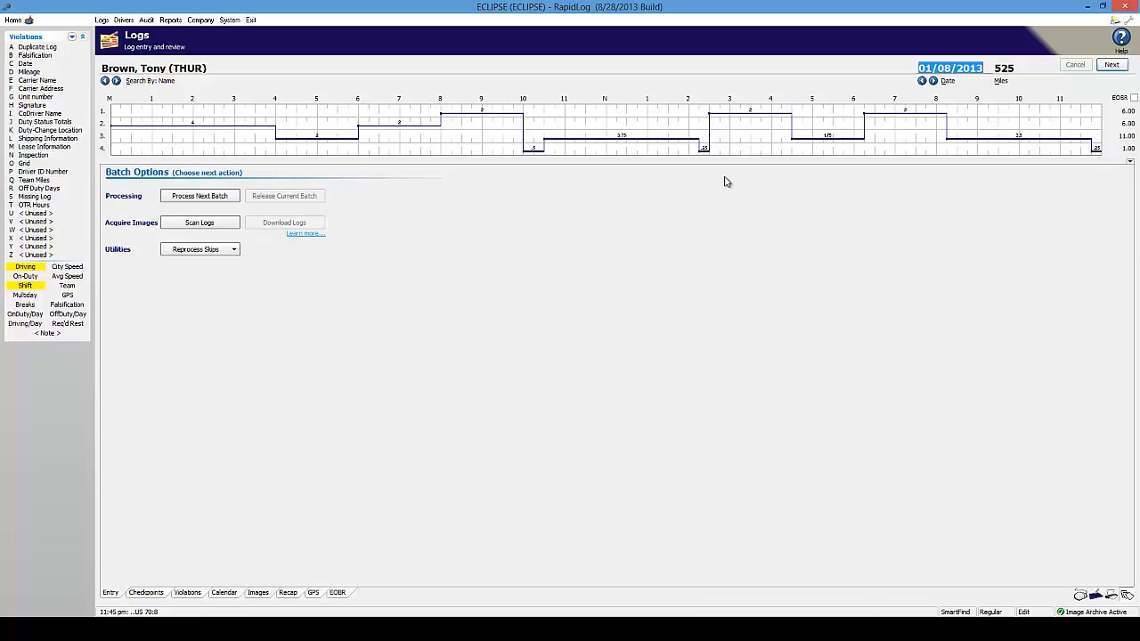
click(1131, 165)
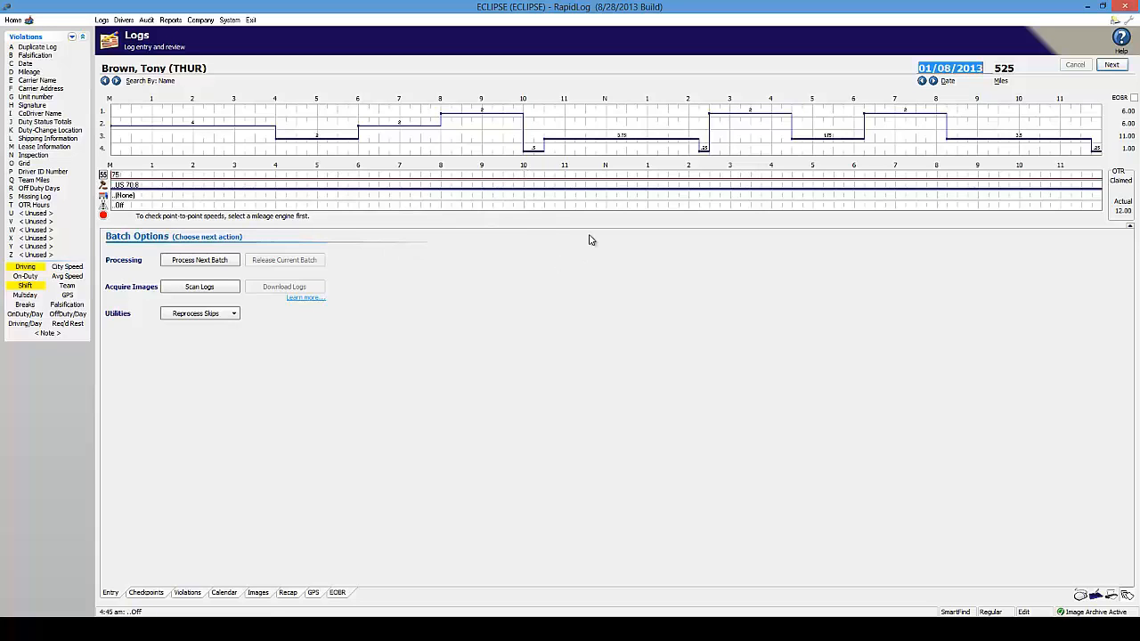
Switch the rule set to Canada from 10:00 on the 01/08/2013 log
right_click(526, 188)
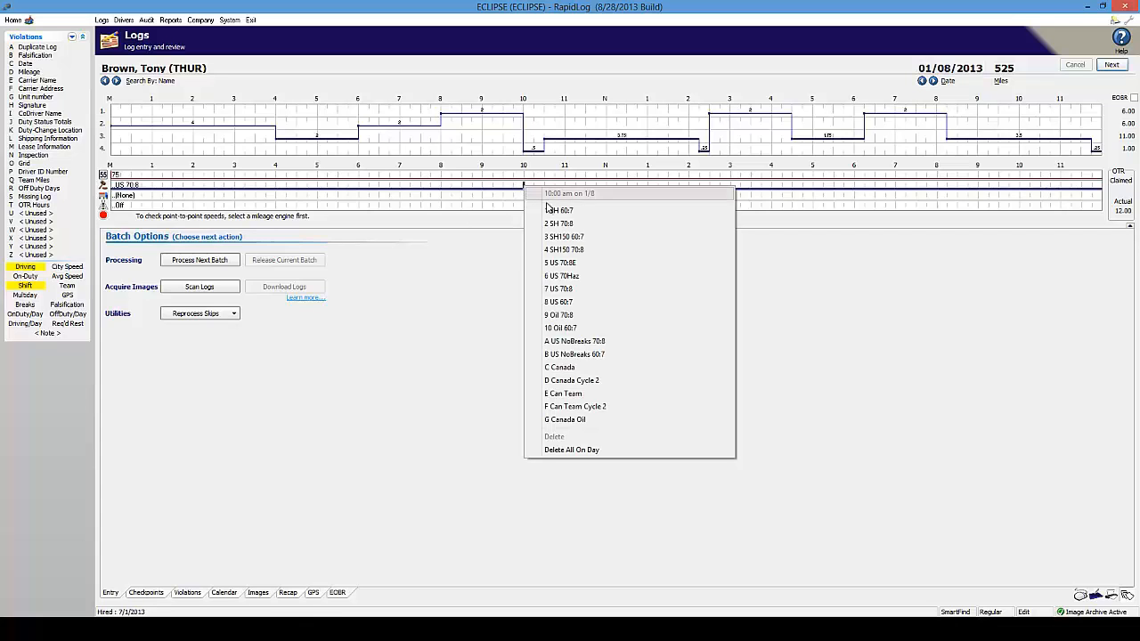
click(588, 367)
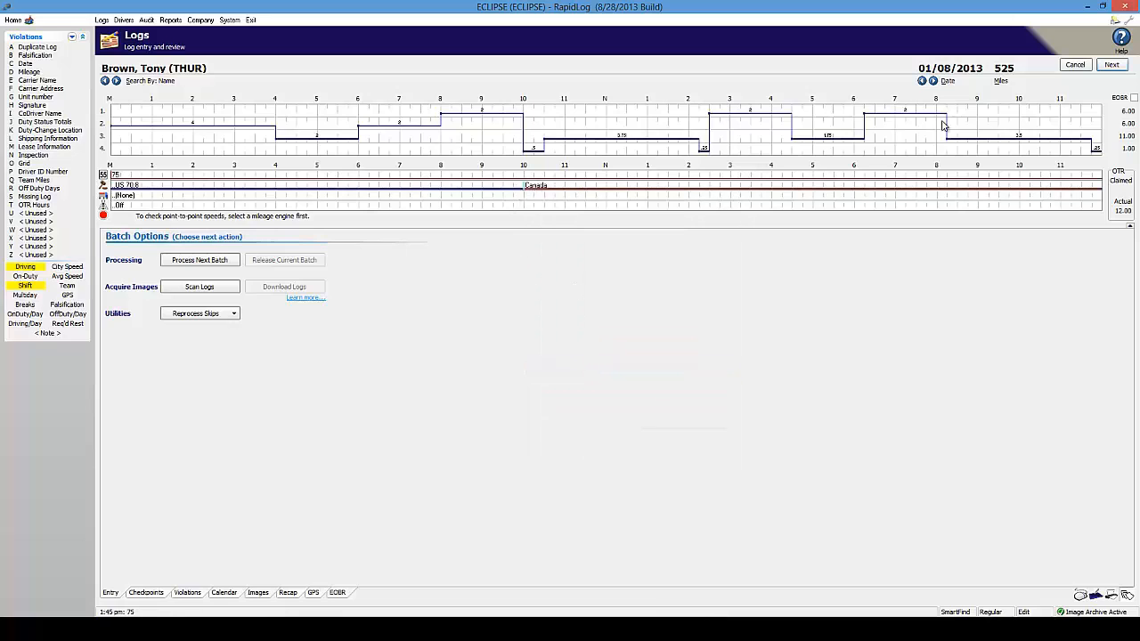
click(933, 81)
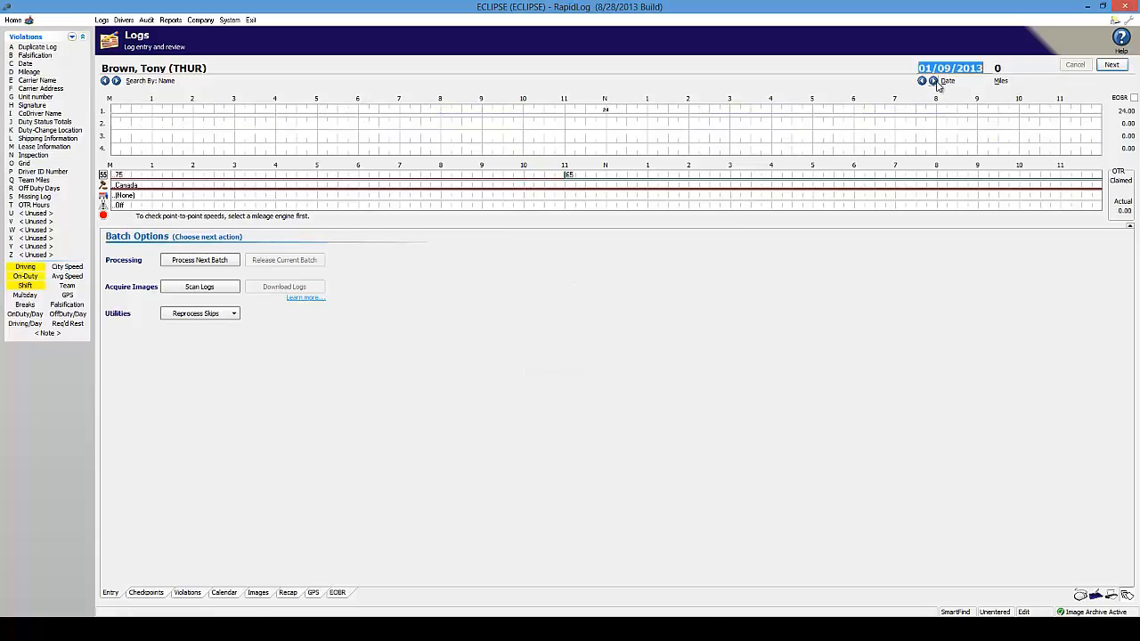
On the 01/11/2013 log, change the rule set to US 70:8 at 9:30
click(933, 81)
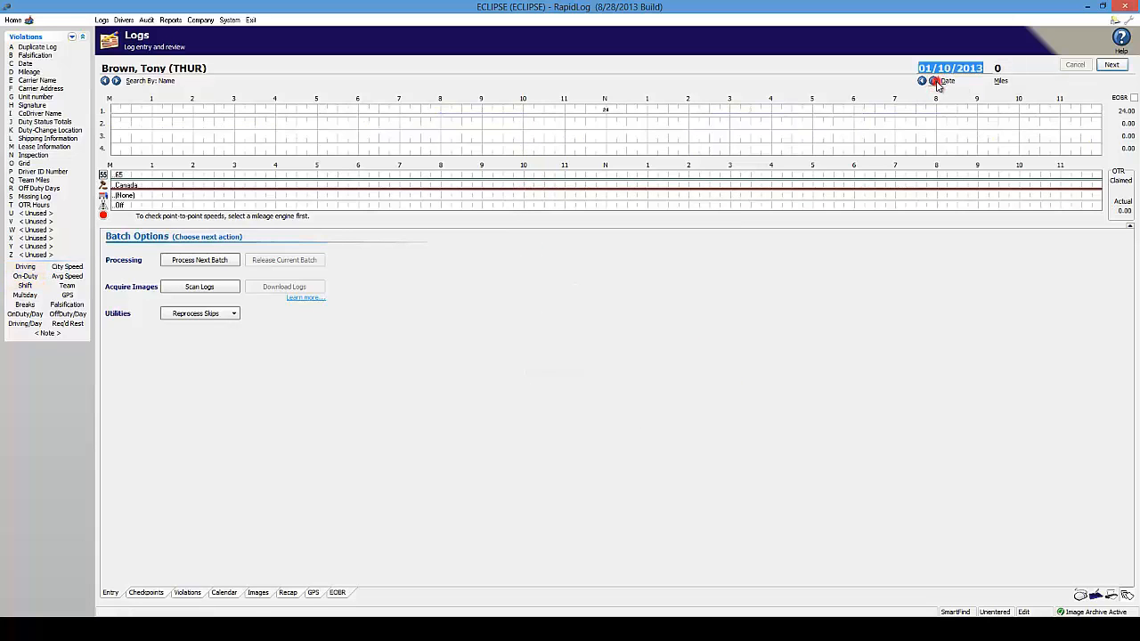
click(933, 81)
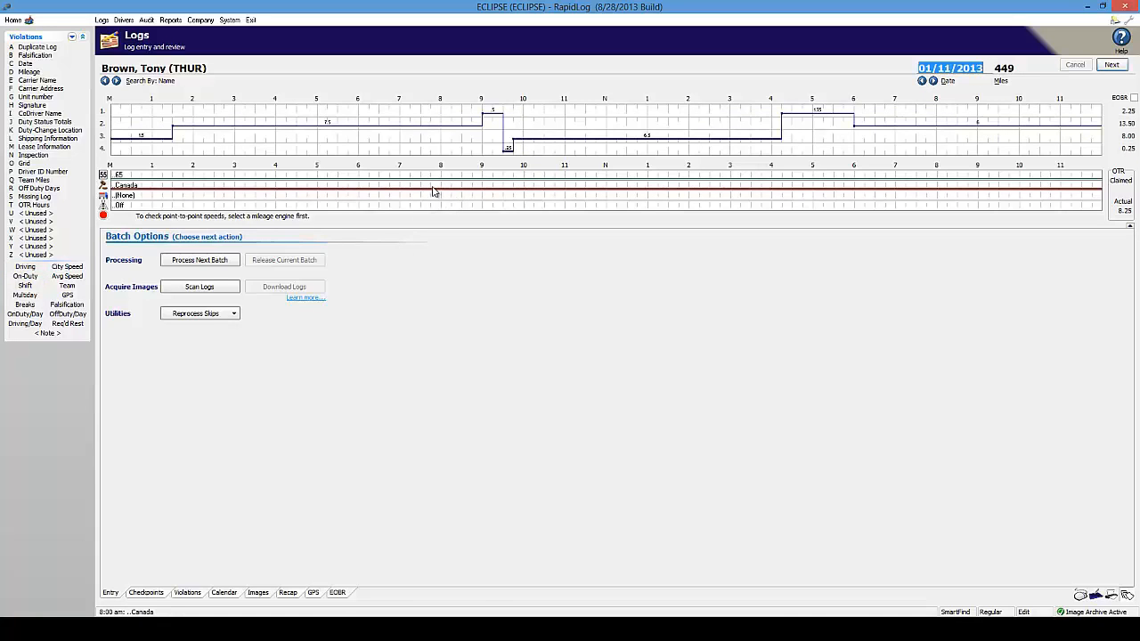
right_click(503, 189)
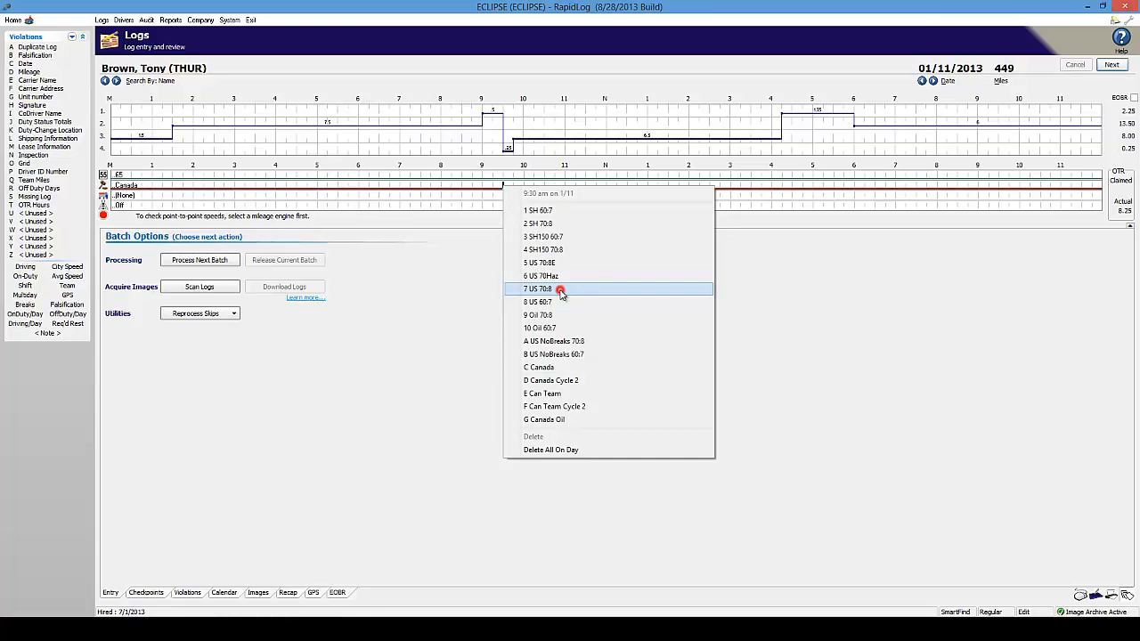
click(560, 290)
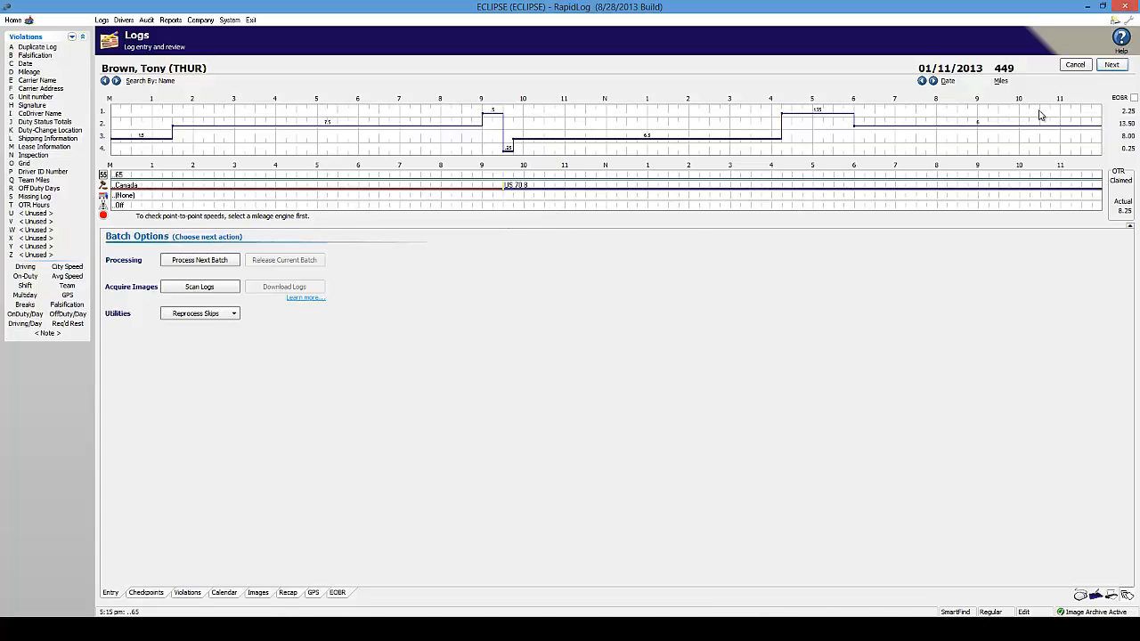
Step back to the 01/08/2013 log to review its Canada entry at 10:00
click(923, 81)
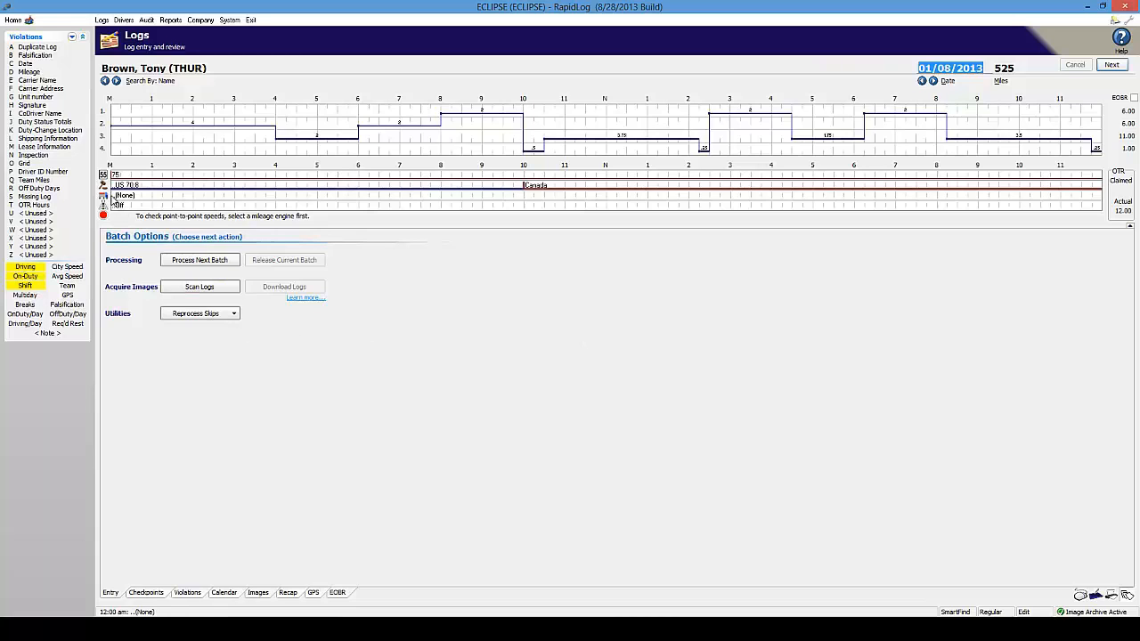
Set truck number 606 from midnight on the 01/08/2013 log
right_click(112, 197)
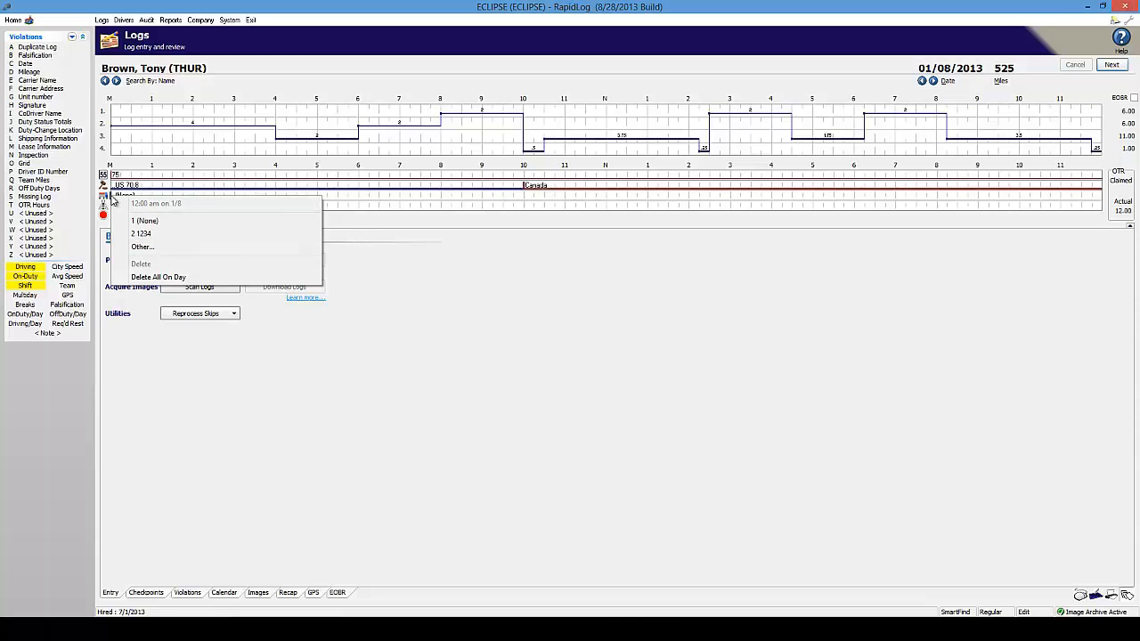
click(138, 248)
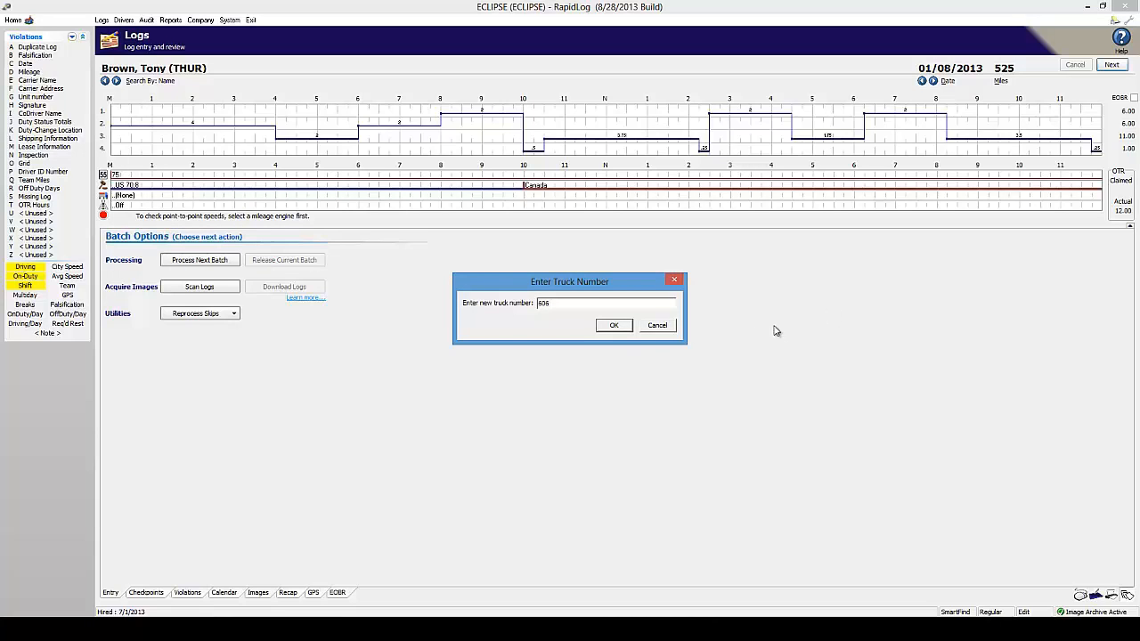
click(613, 325)
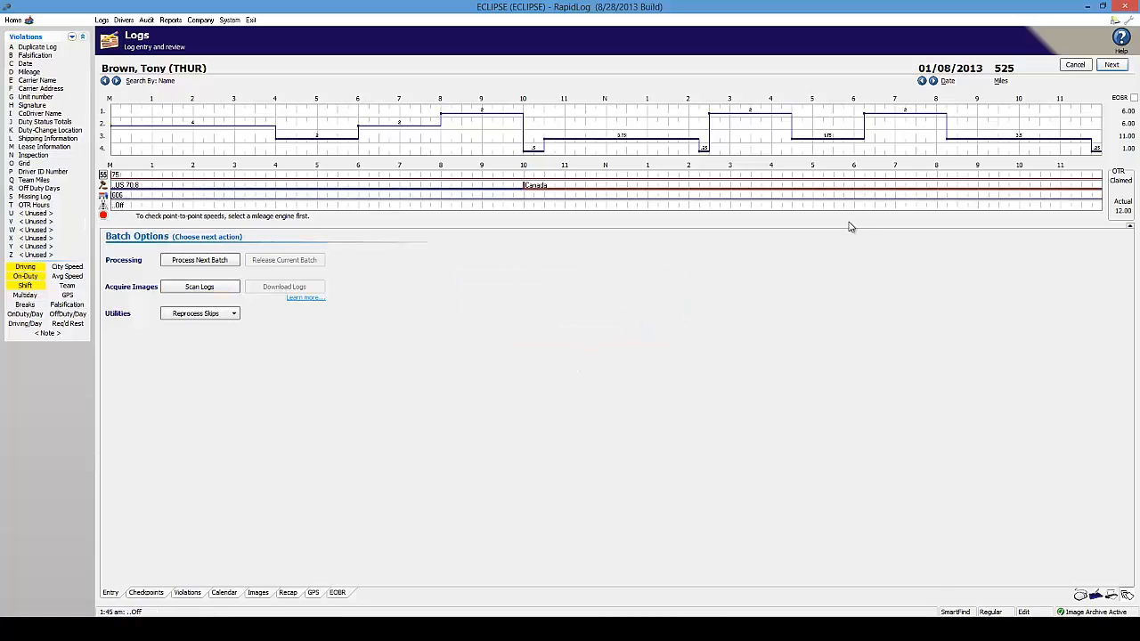
On 01/09 set no truck from 11:00, cancel entering another number, and return to 01/08/2013
click(934, 80)
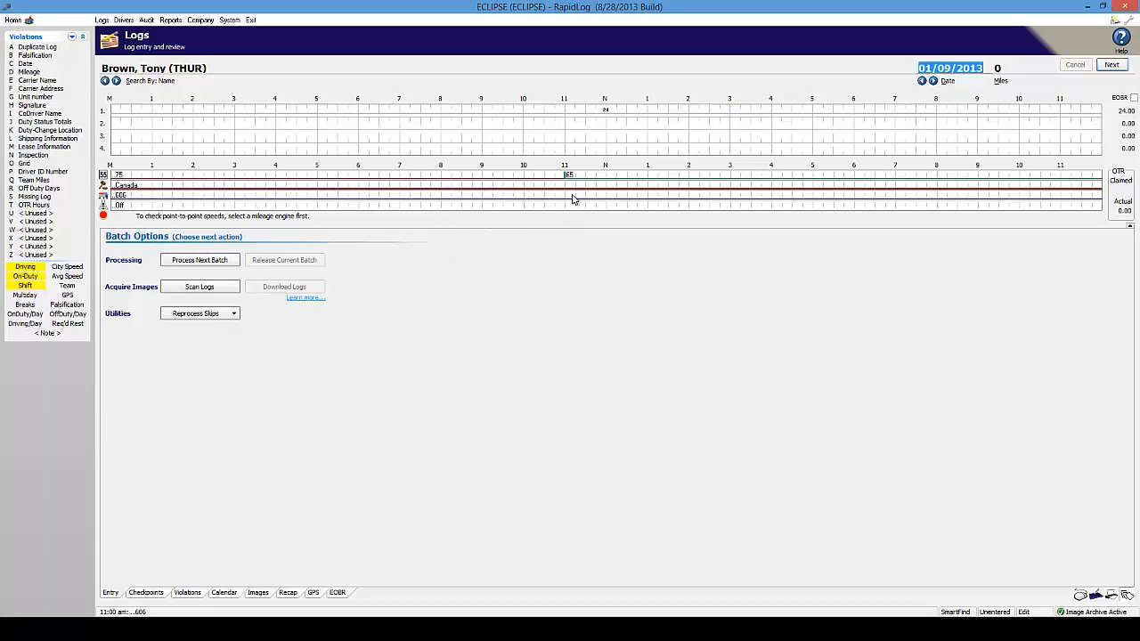
right_click(565, 196)
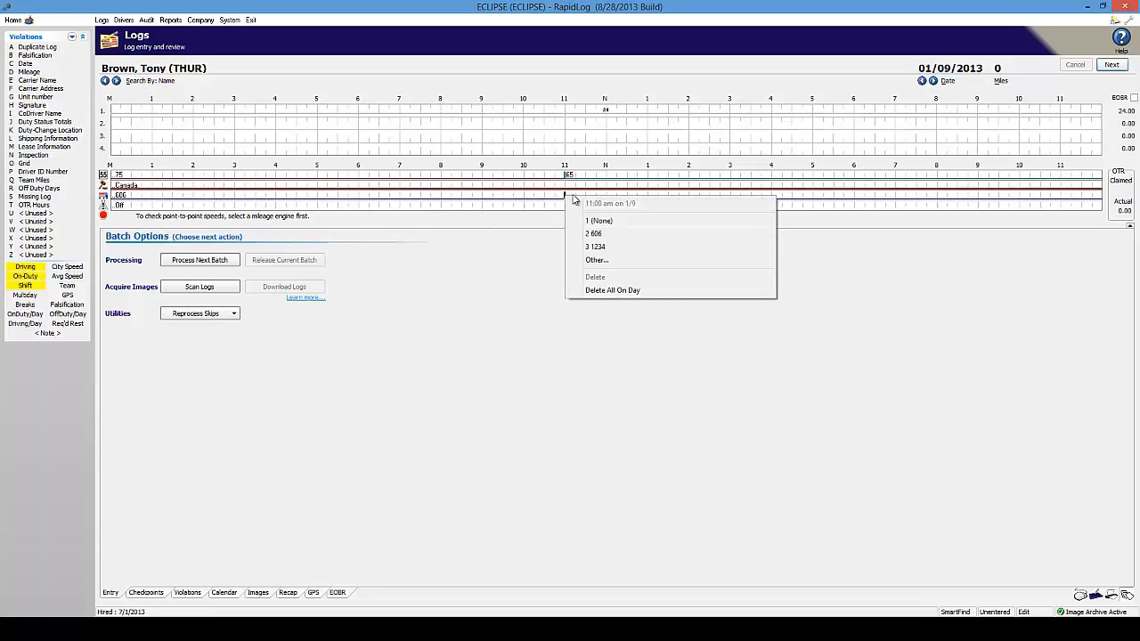
click(601, 220)
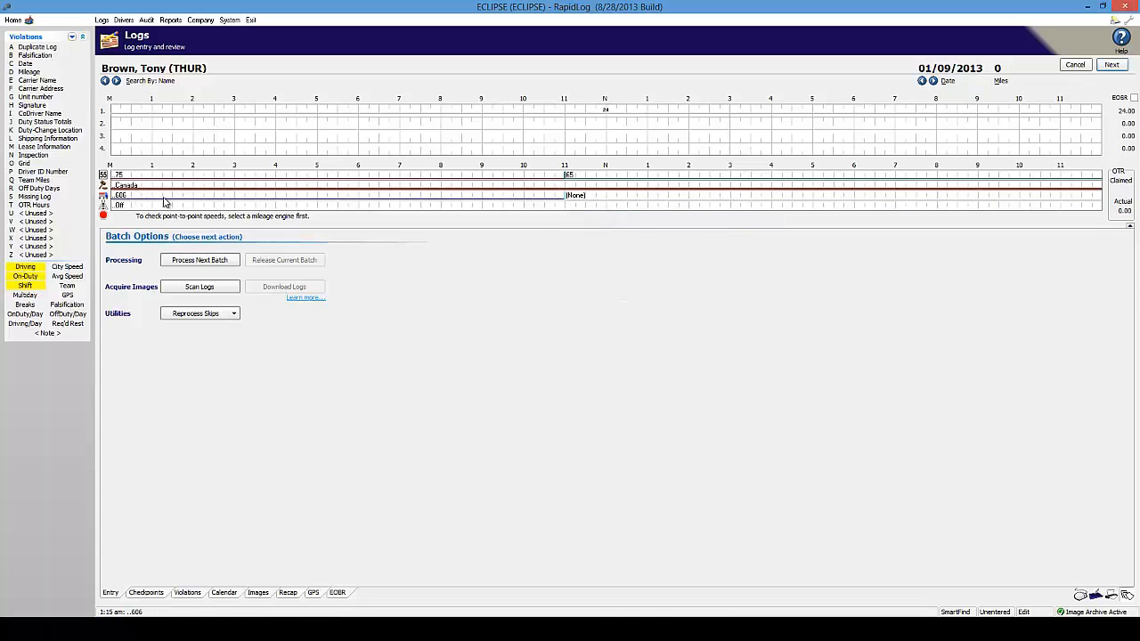
click(564, 202)
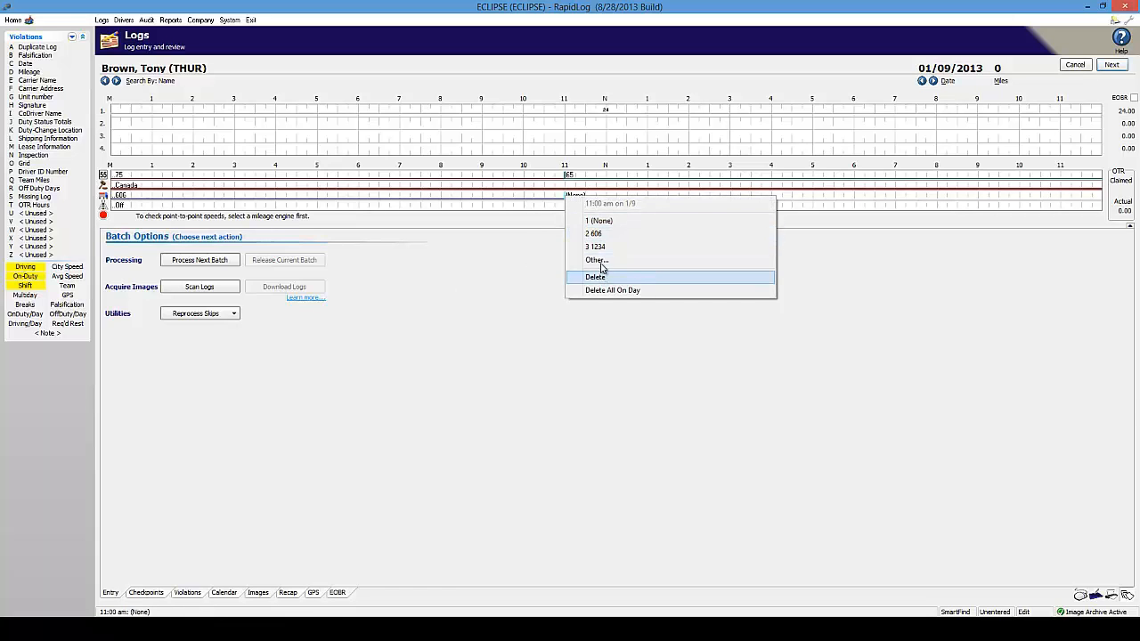
click(597, 260)
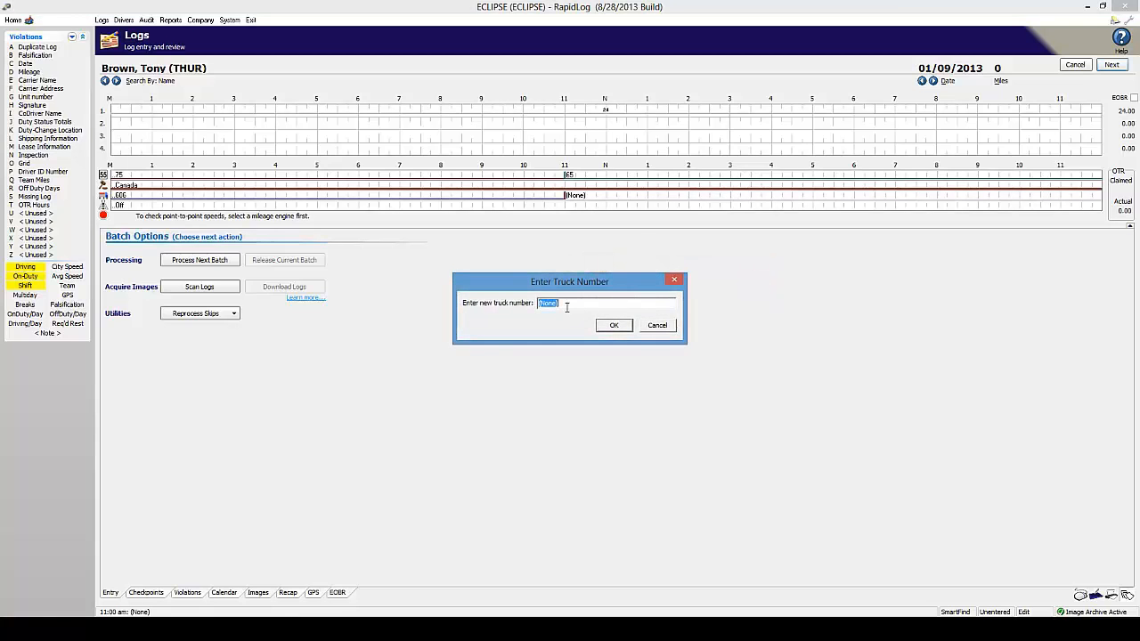
click(668, 326)
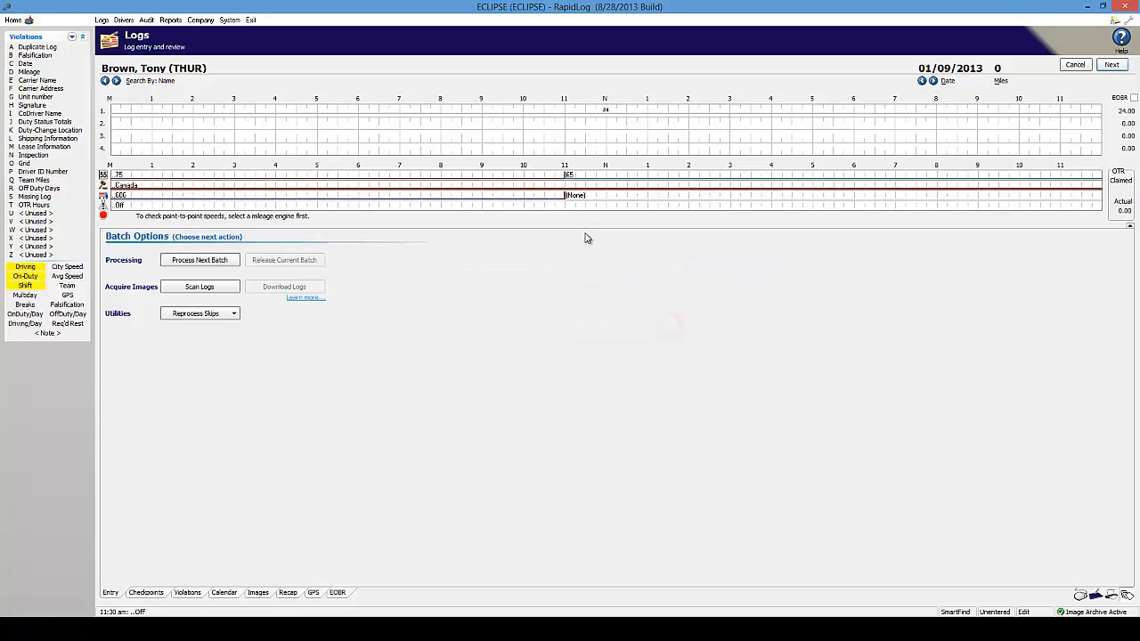
click(922, 80)
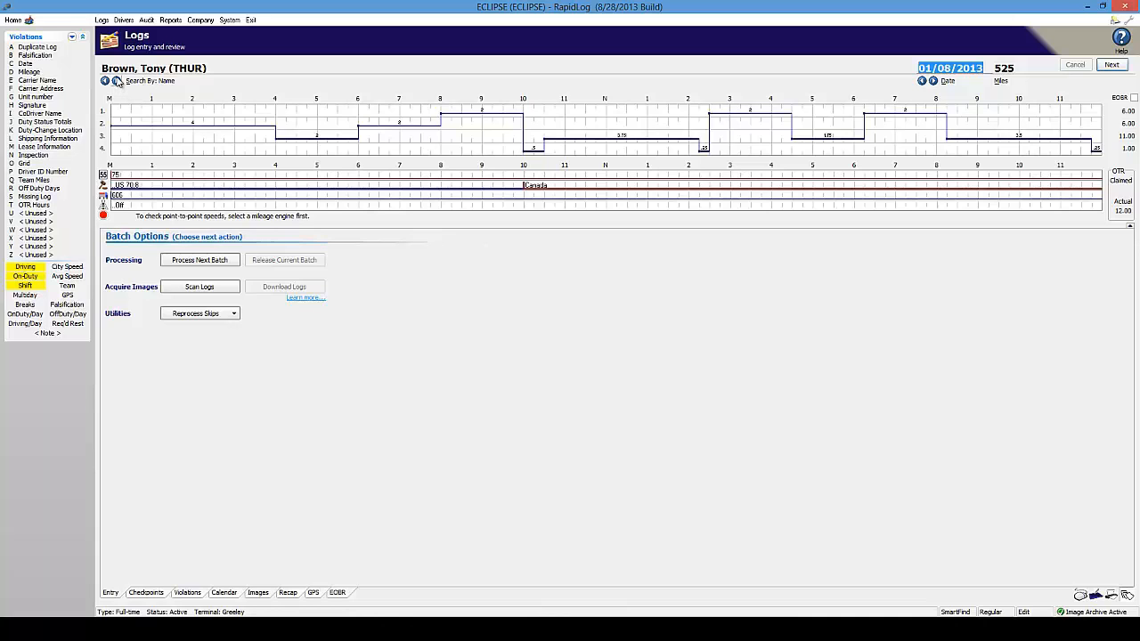
On the next driver's 01/08/2013 log, assign truck 606 from the start of the day
click(117, 80)
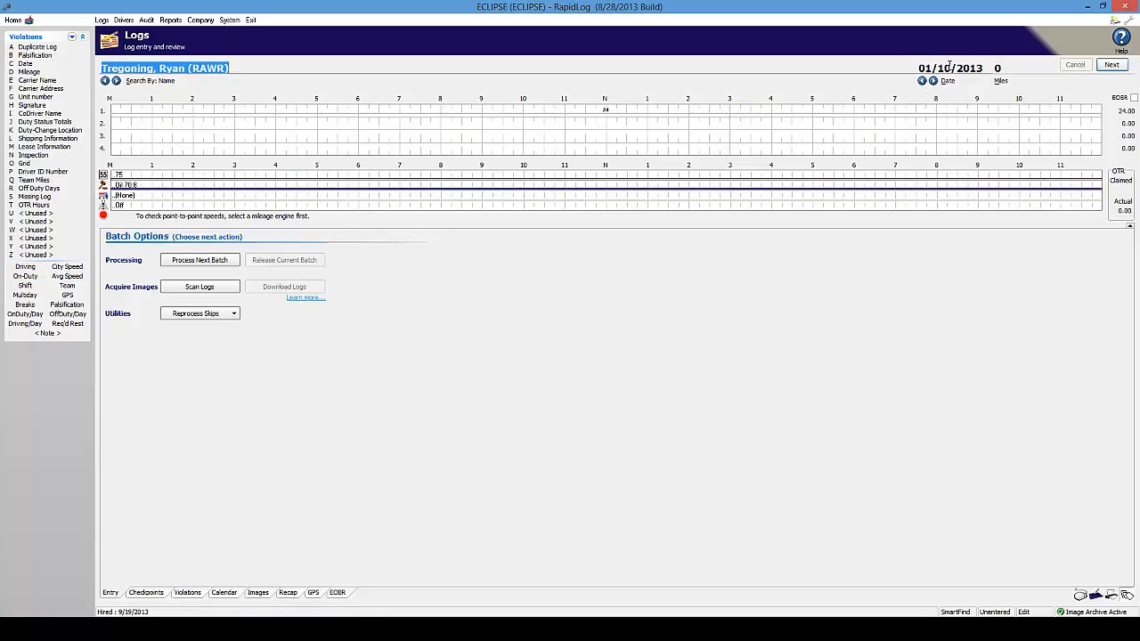
drag(951, 68, 917, 70)
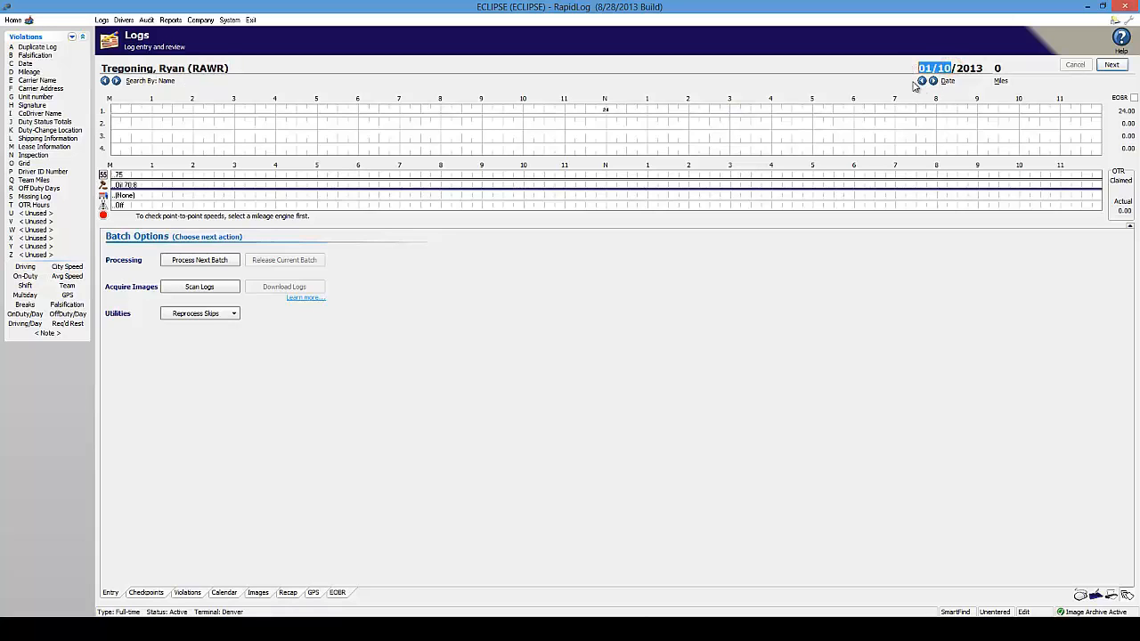
text(1/08)
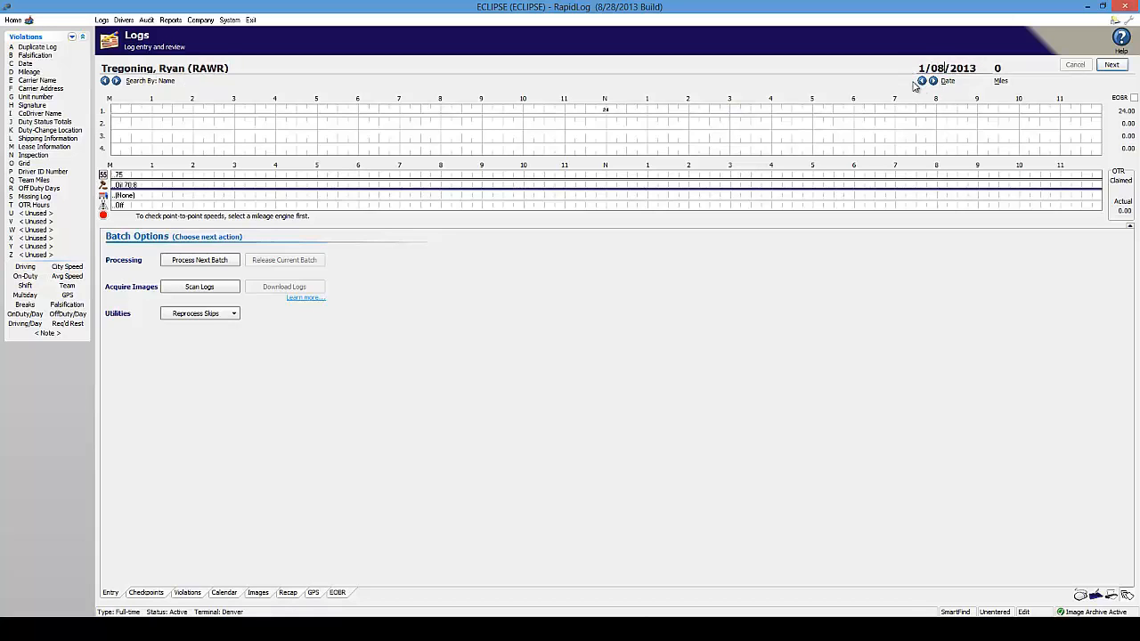
key(Tab)
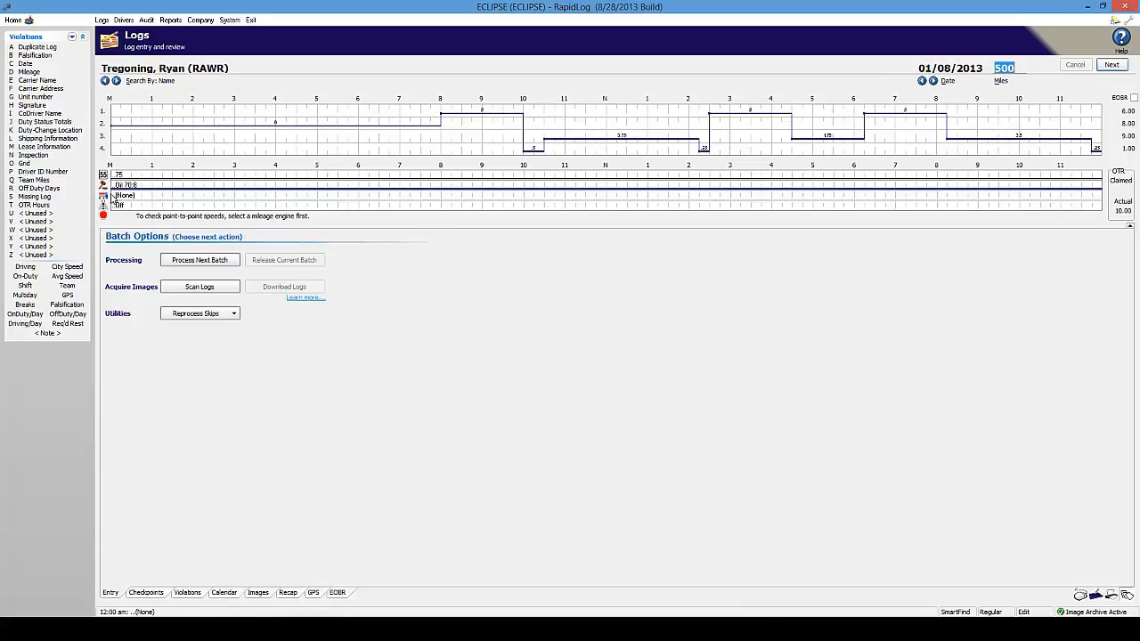
right_click(111, 195)
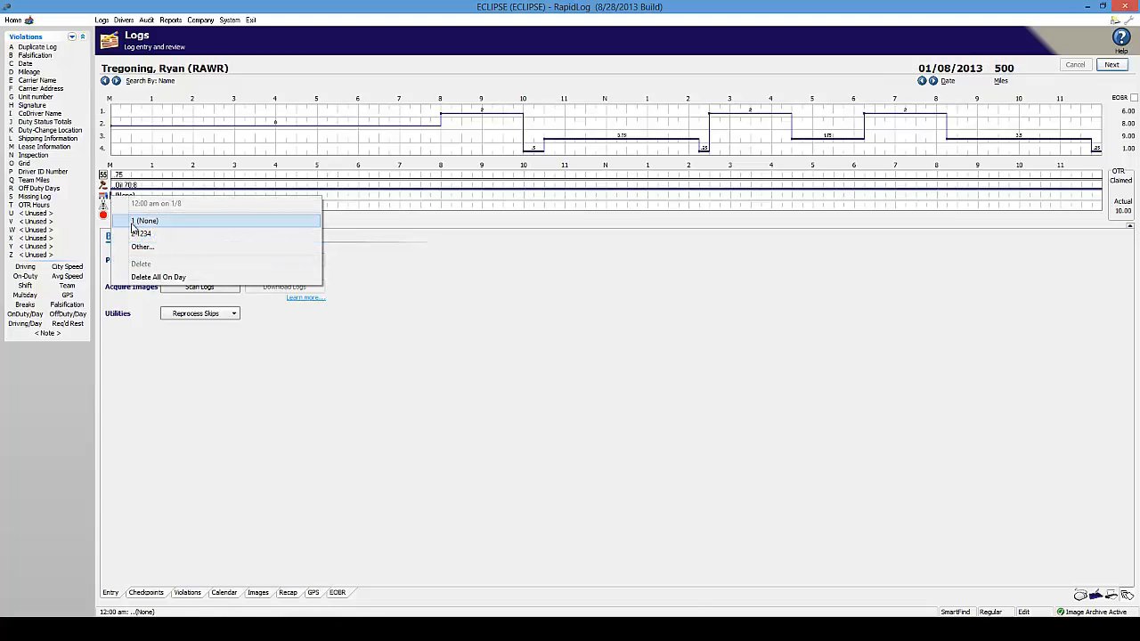
click(130, 248)
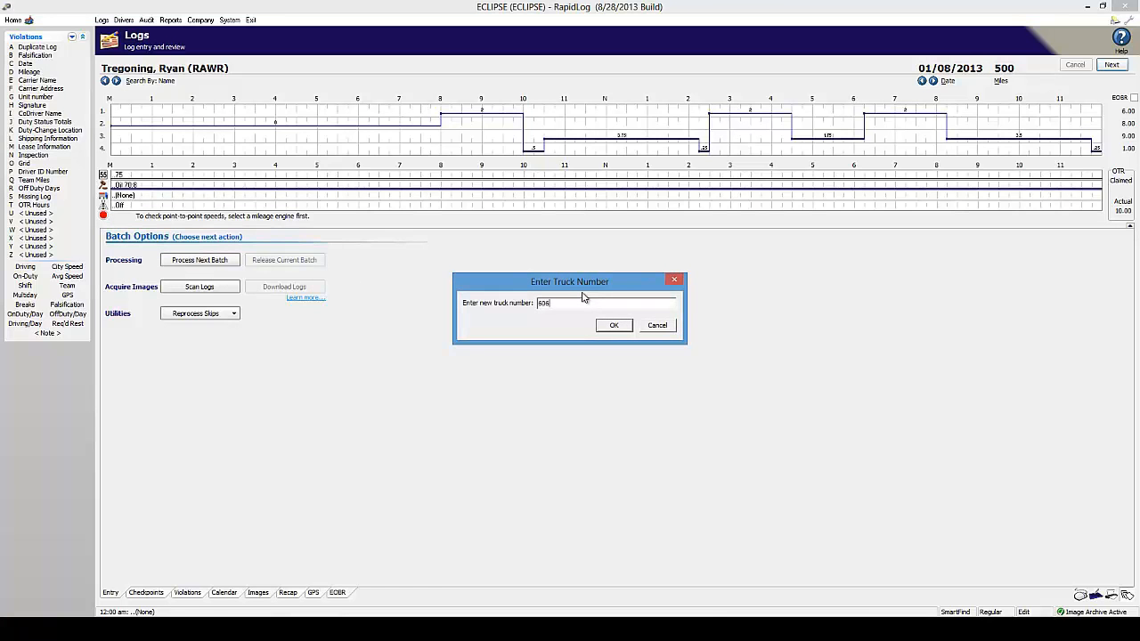
key(Return)
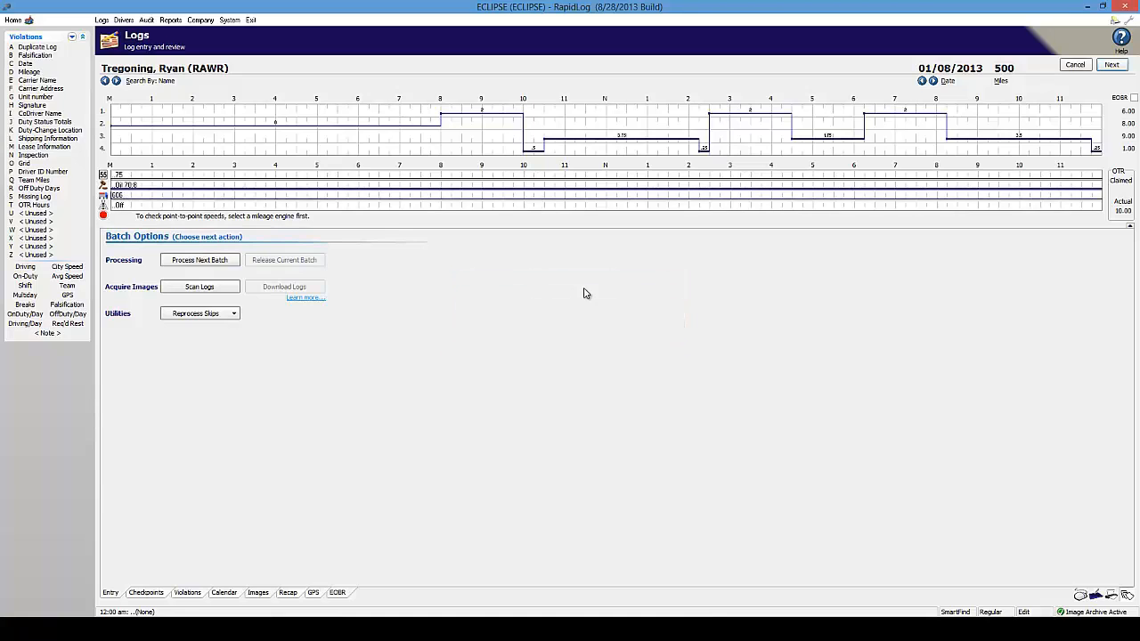
Set the truck to (None) from mid-morning on 01/09/2013, then return to the previous driver
click(932, 81)
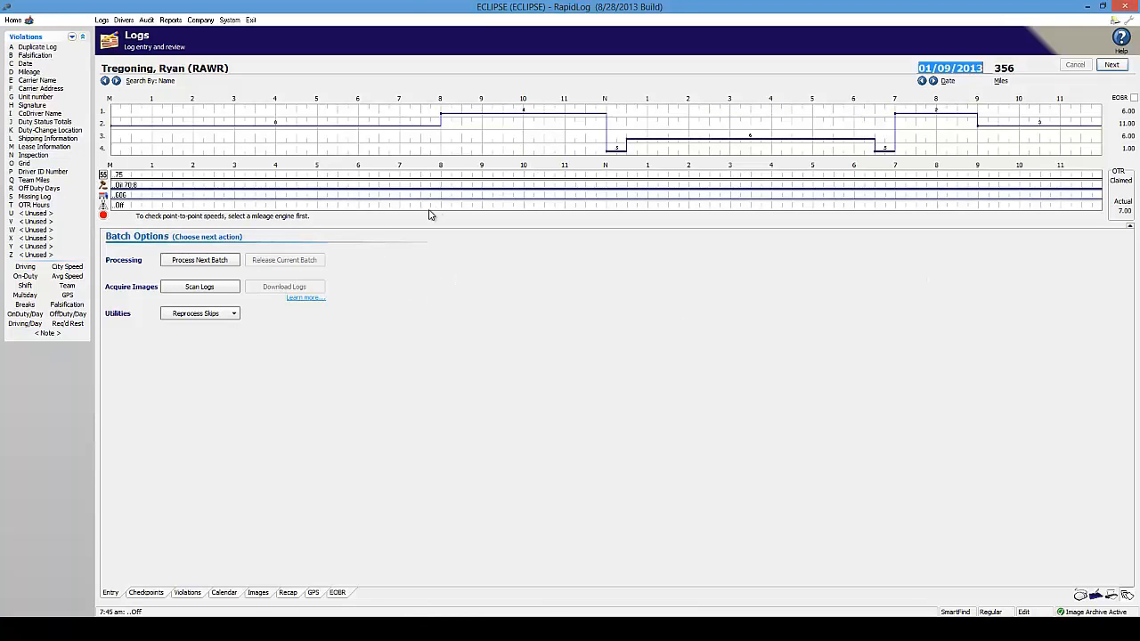
right_click(504, 196)
click(525, 220)
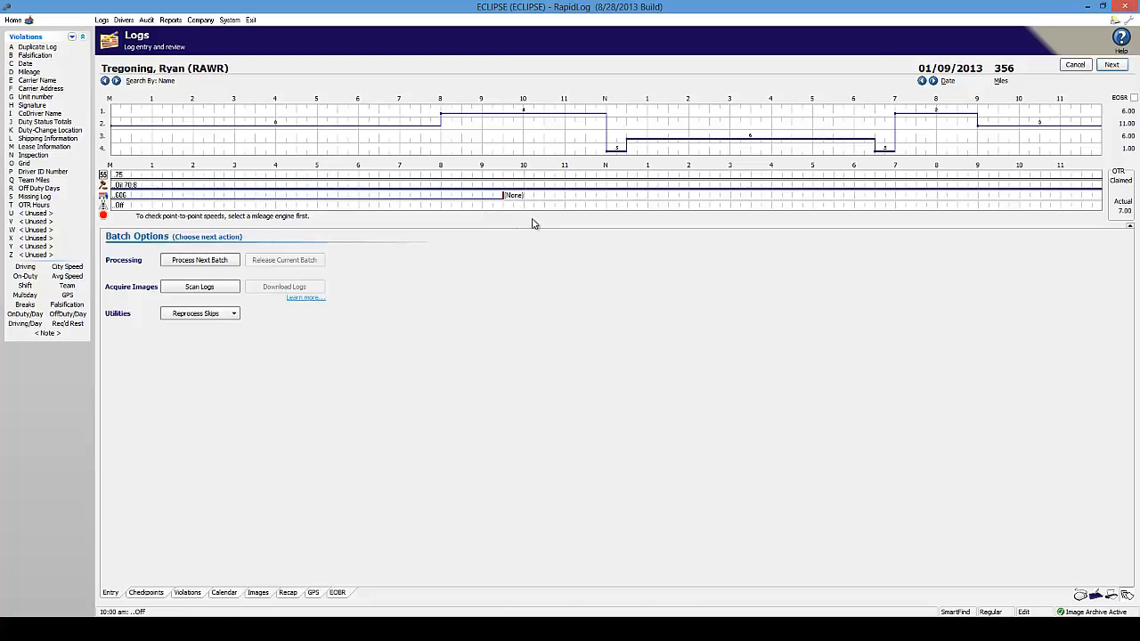
click(102, 80)
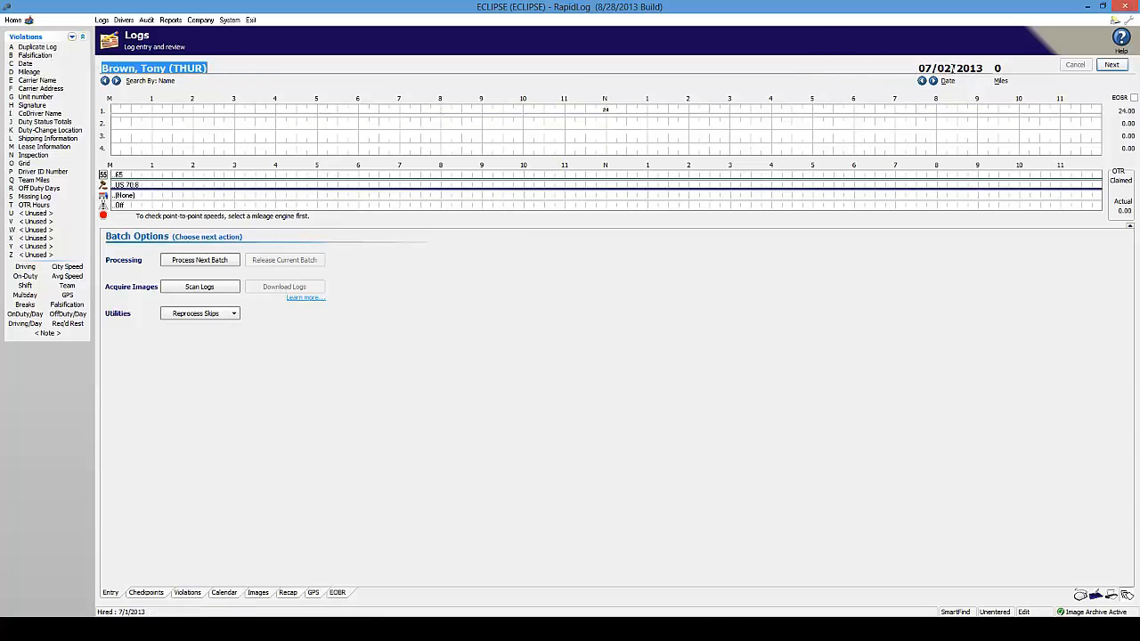
Enter 1/08 in the Date field to load the first driver's 01/08/2013 log
key(Tab)
text(1/)
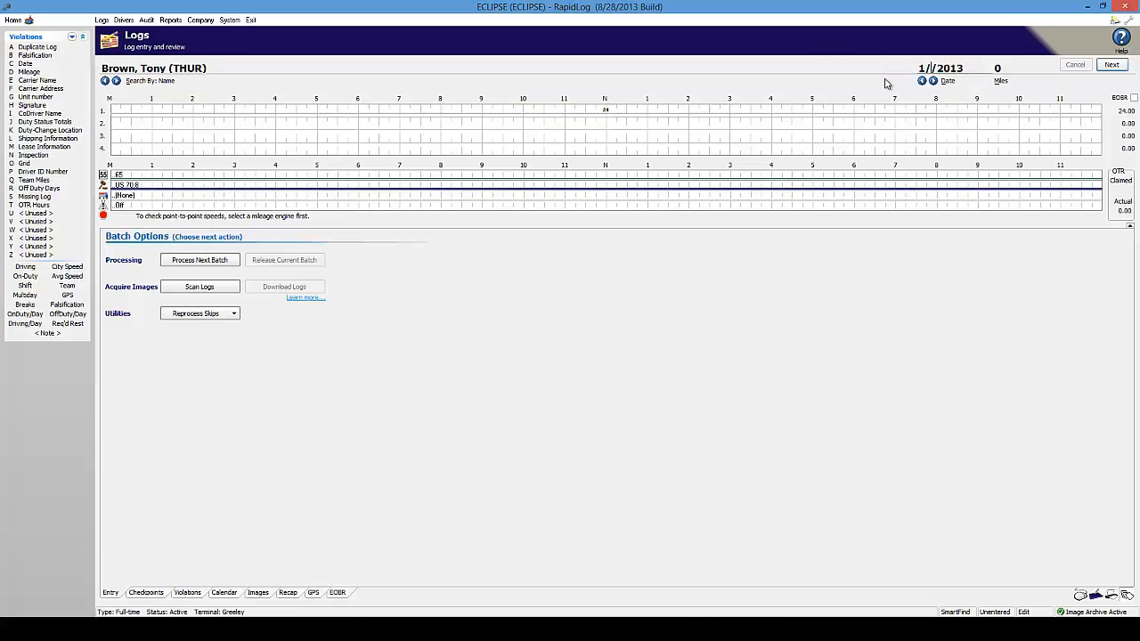
text(08)
key(Tab)
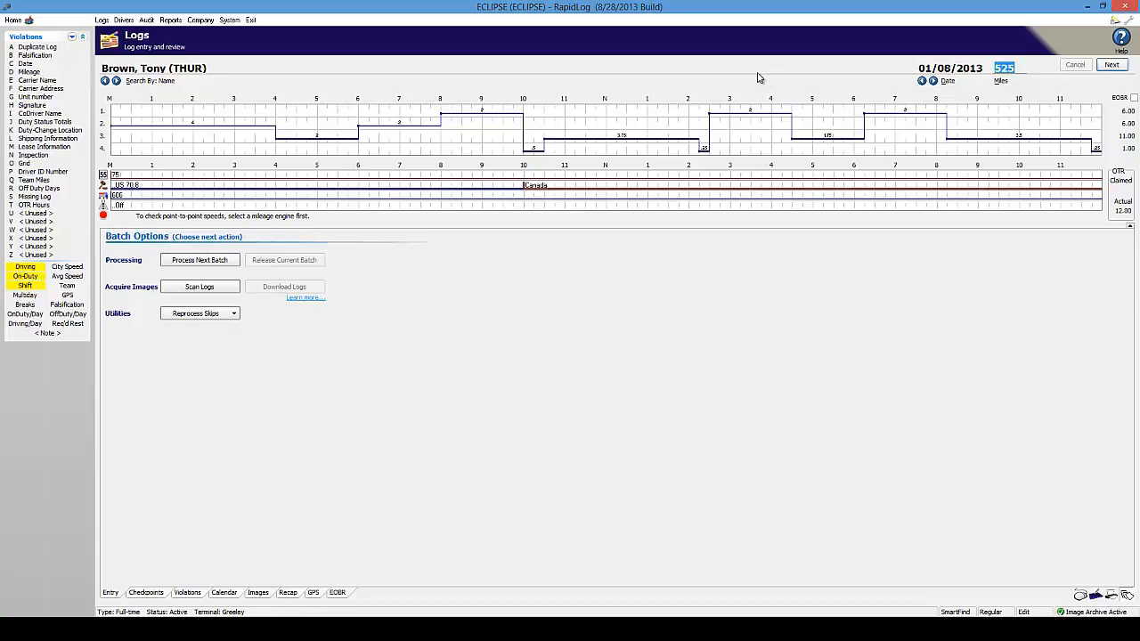
Mark the driver On at 8:00 am and Off at 10:00 am
right_click(442, 205)
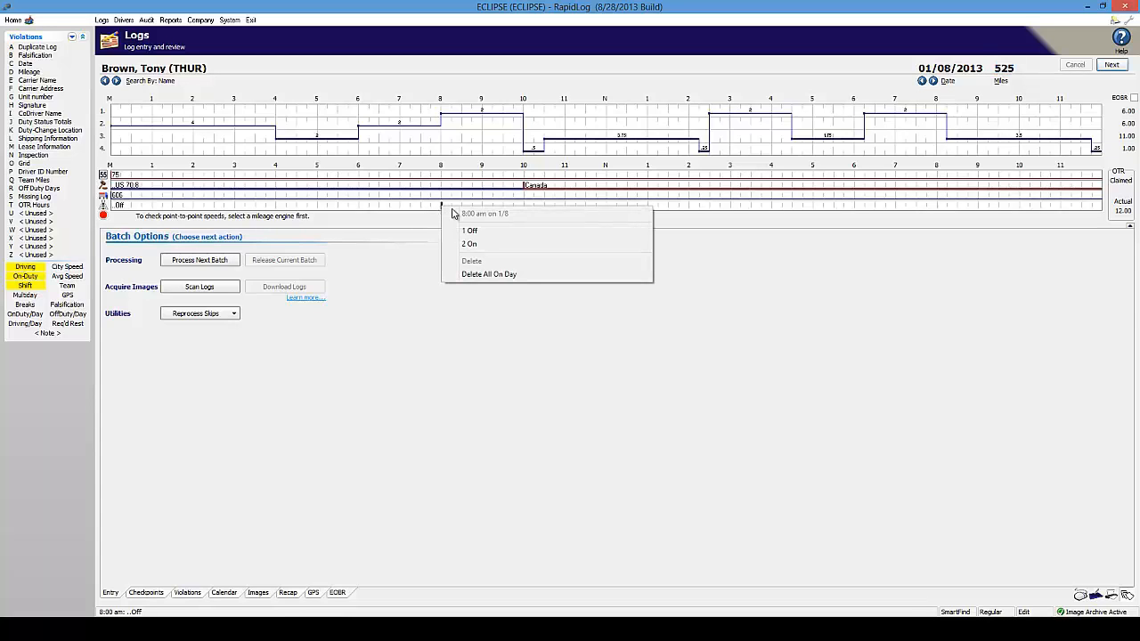
click(456, 244)
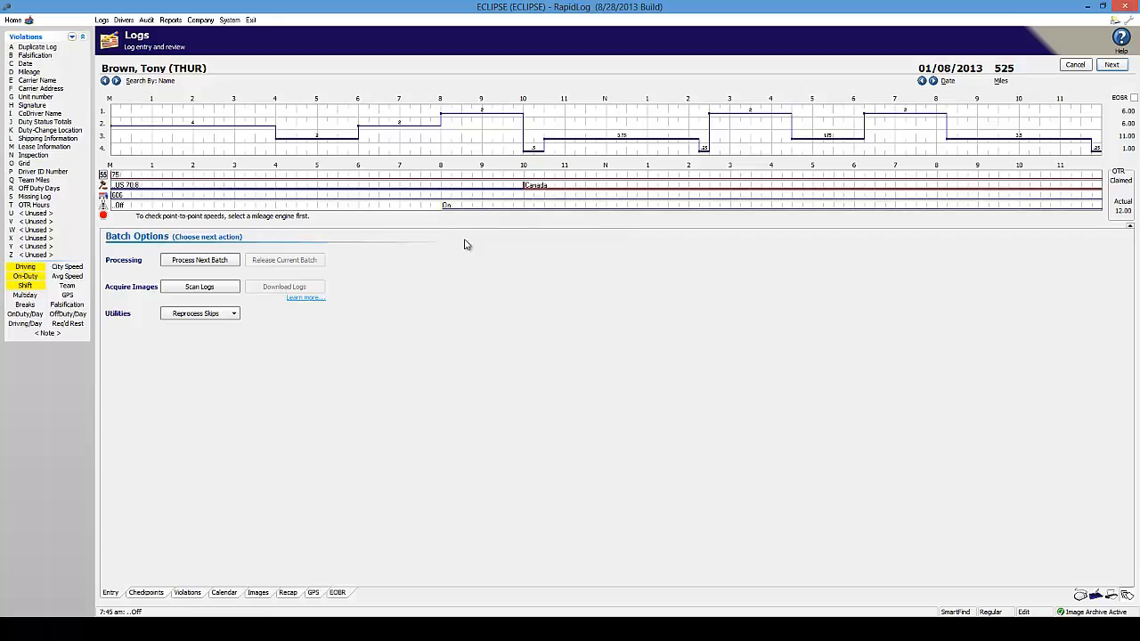
right_click(525, 206)
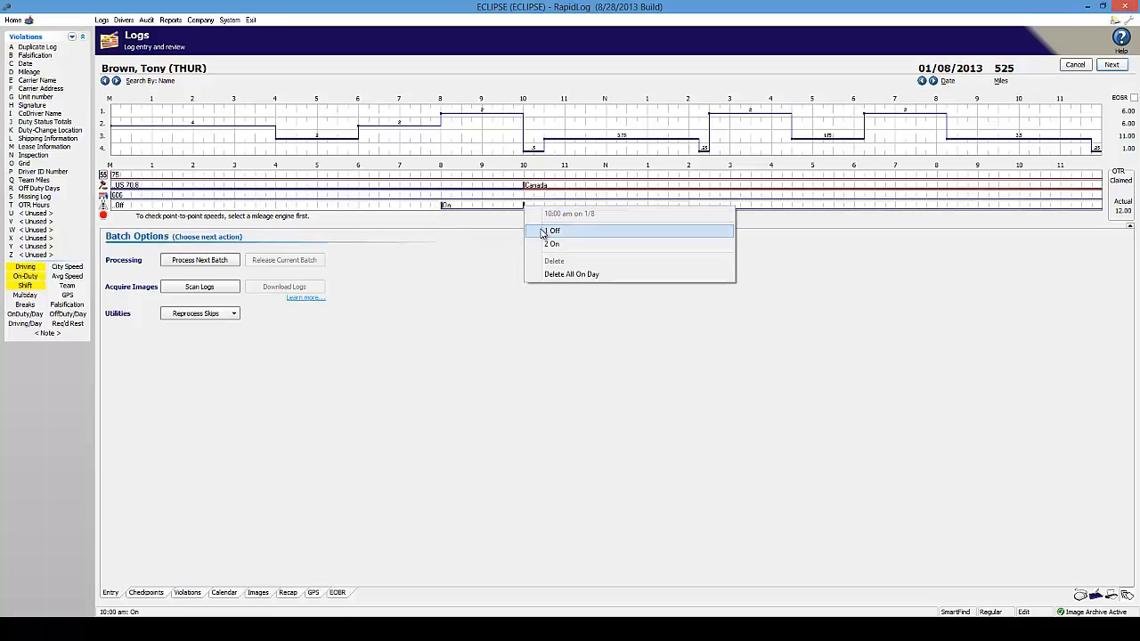
click(542, 233)
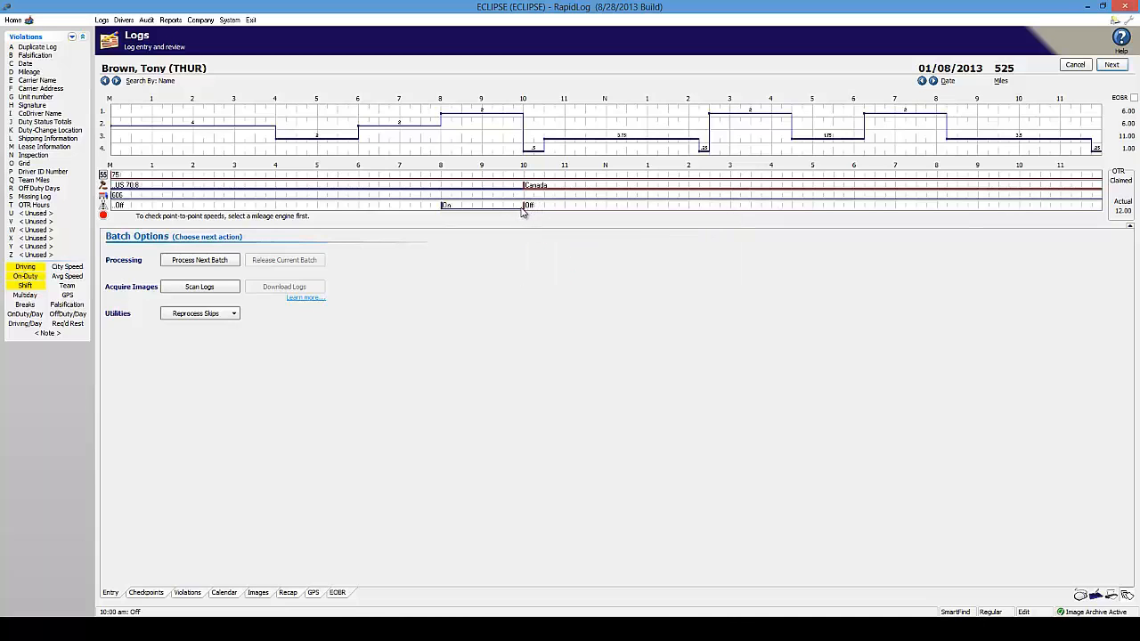
click(609, 276)
Add On 2:30 pm, Off 4:30 pm, On 6:15 pm and Off 8:15 pm marks
right_click(711, 209)
click(728, 242)
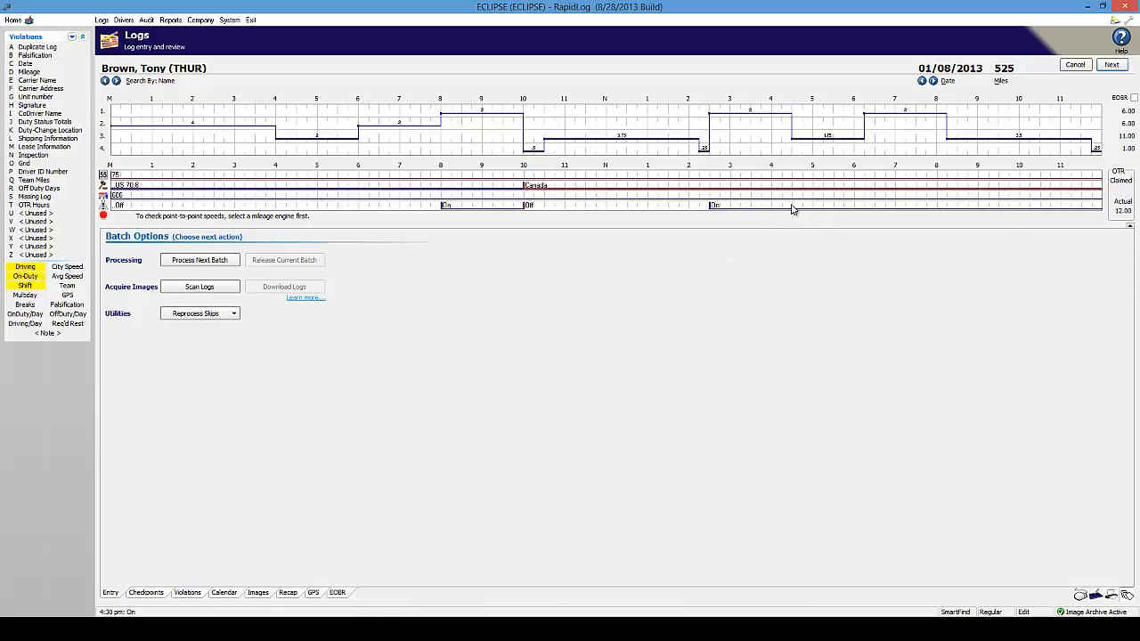
right_click(791, 209)
click(821, 233)
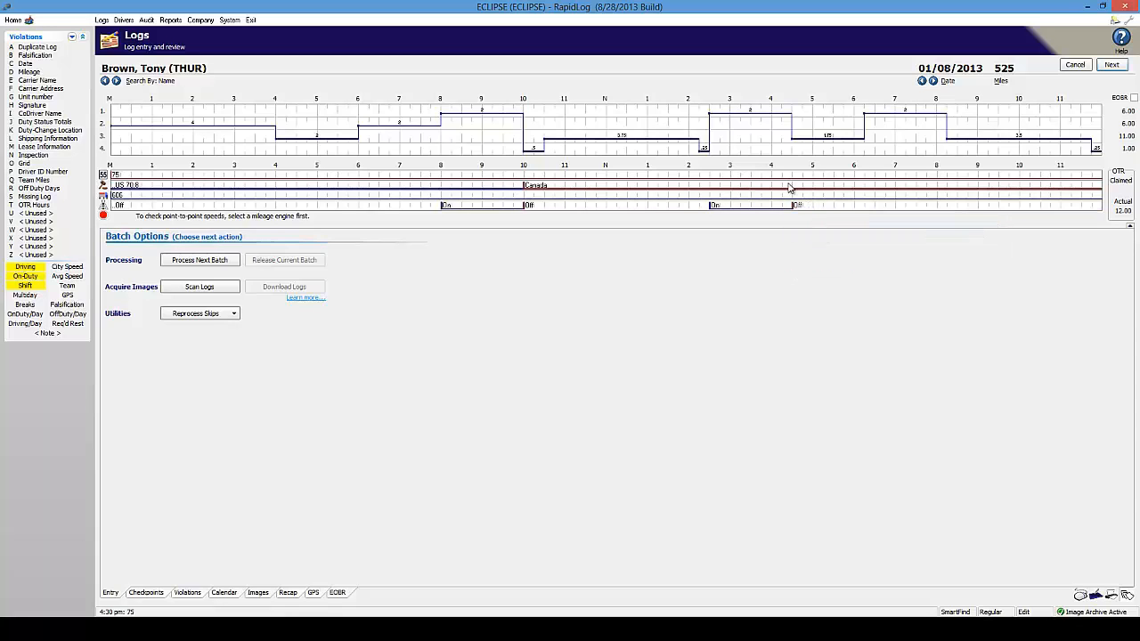
right_click(863, 207)
click(893, 241)
right_click(948, 207)
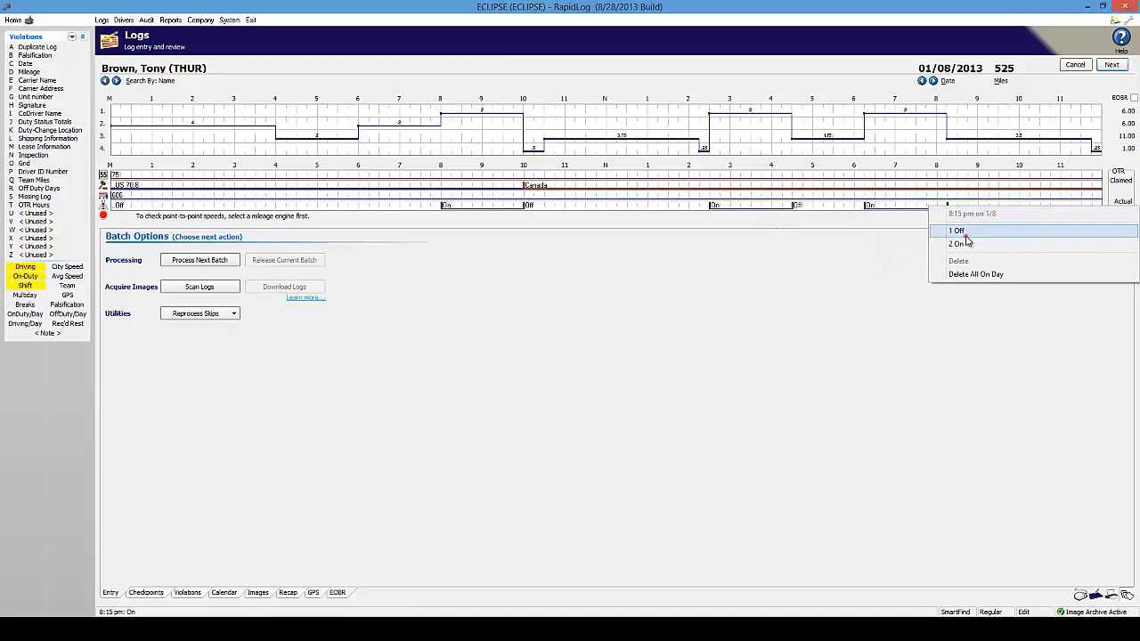
click(965, 235)
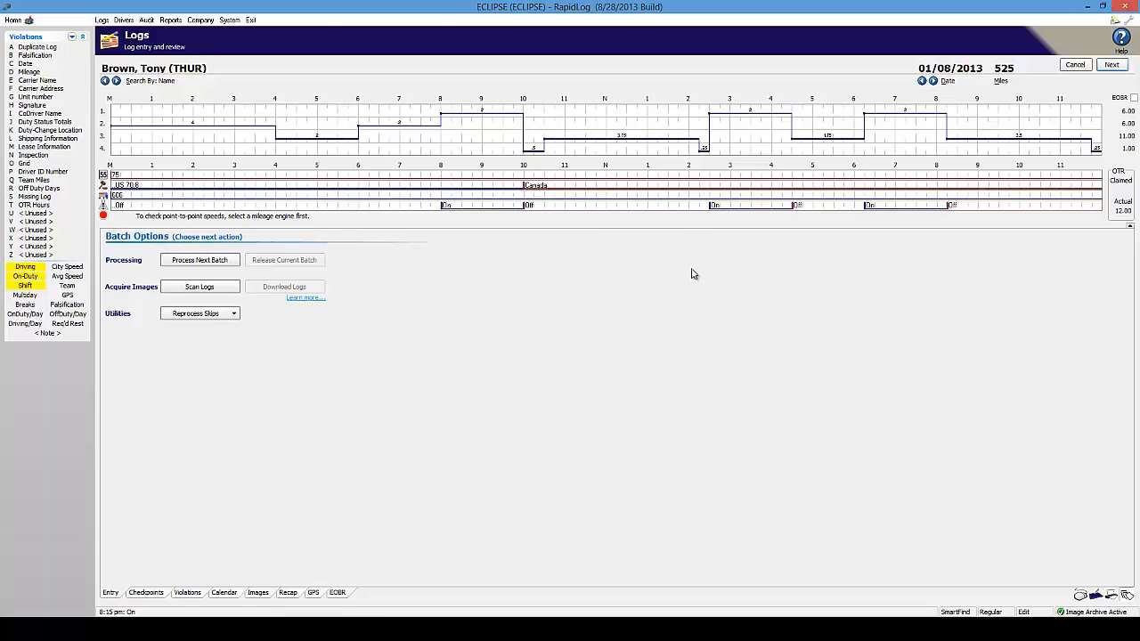
Fix the morning marks so only the 10:00 Off remains, deleting the extra 10:15 mark
right_click(526, 208)
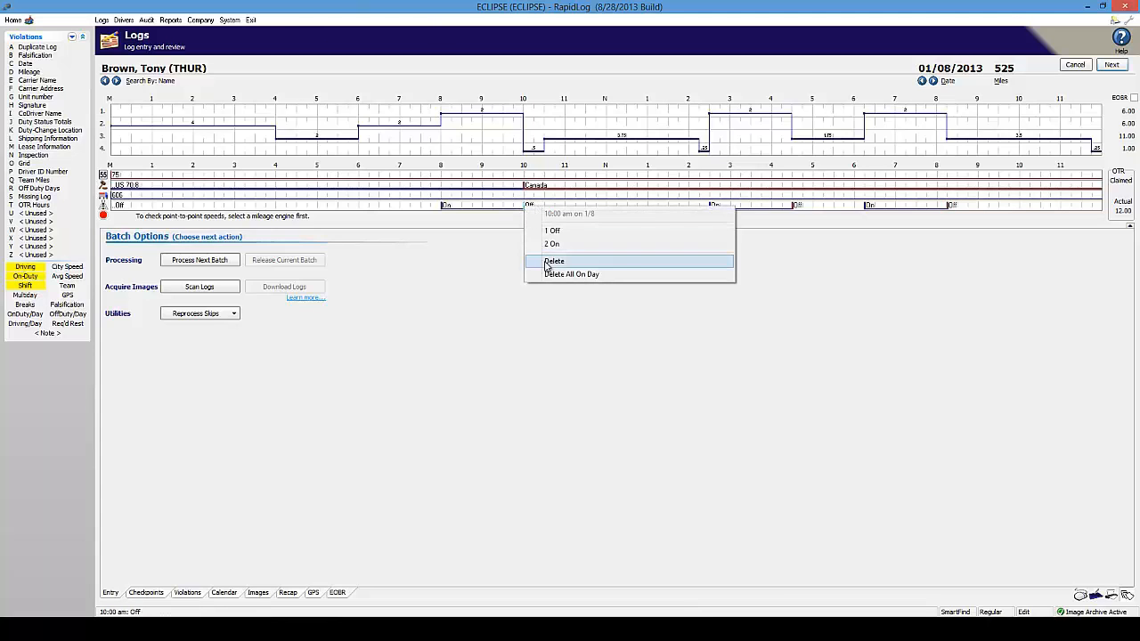
click(546, 262)
right_click(534, 208)
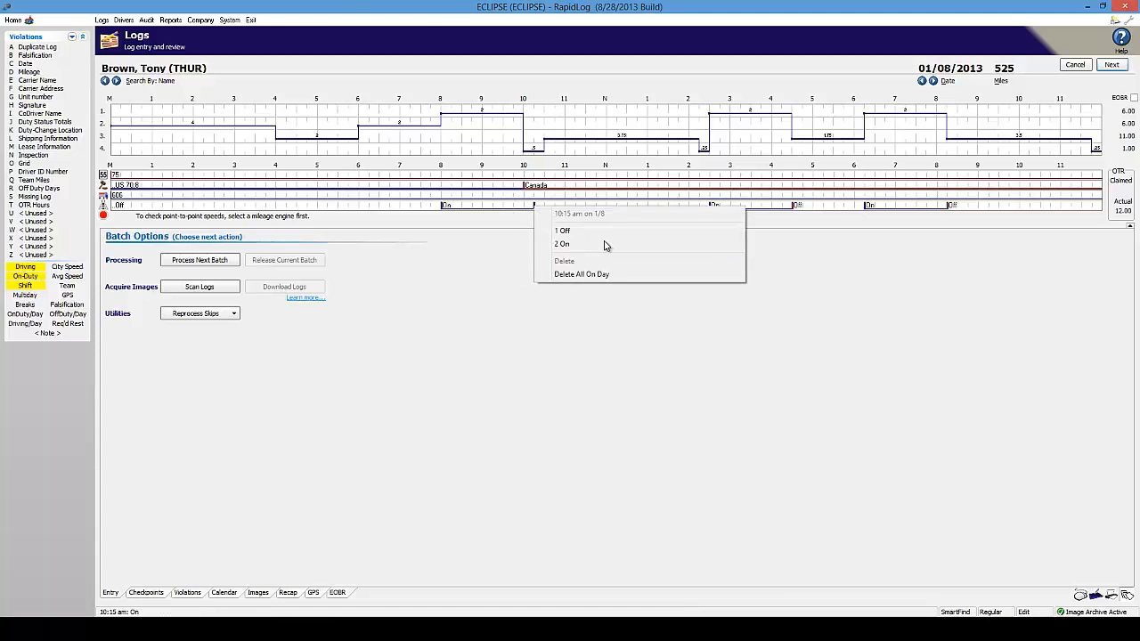
click(598, 231)
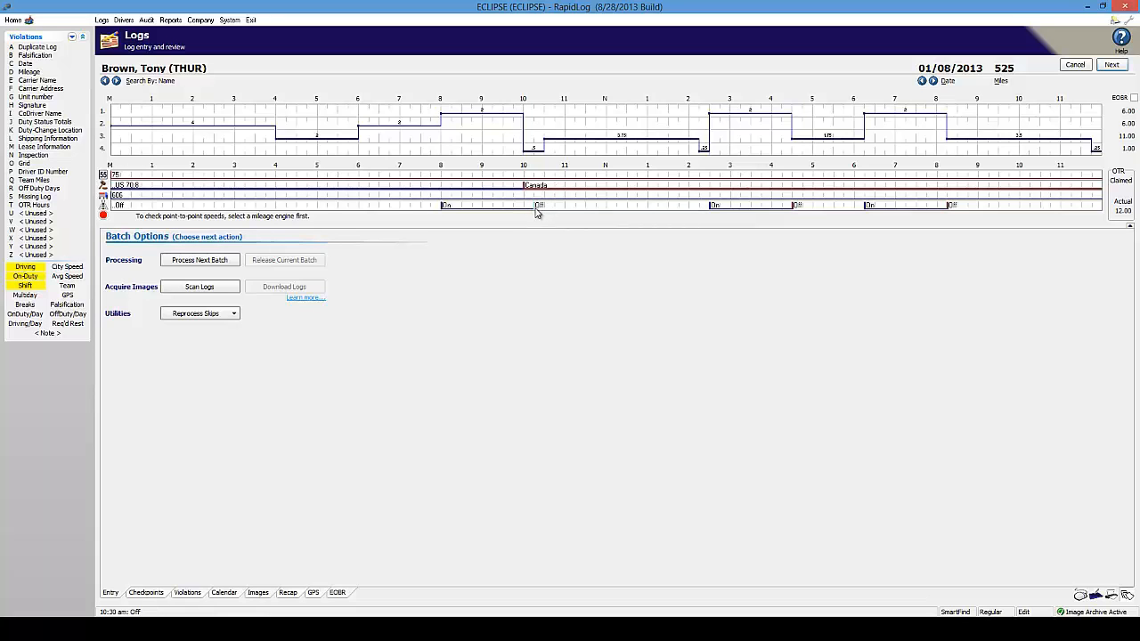
right_click(525, 207)
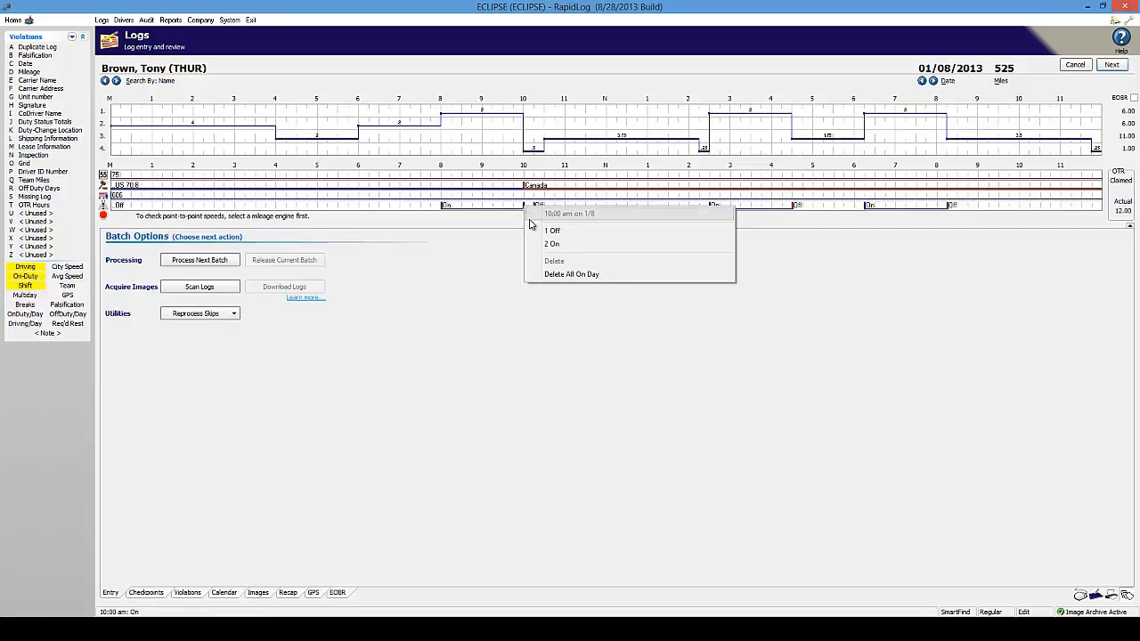
click(542, 231)
right_click(535, 207)
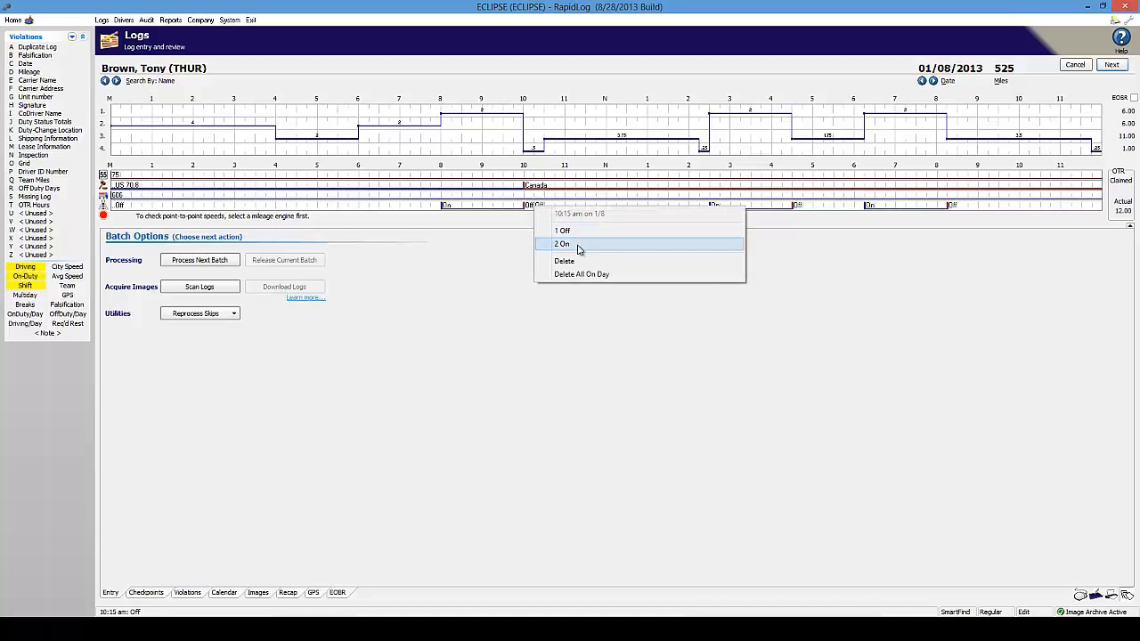
click(577, 262)
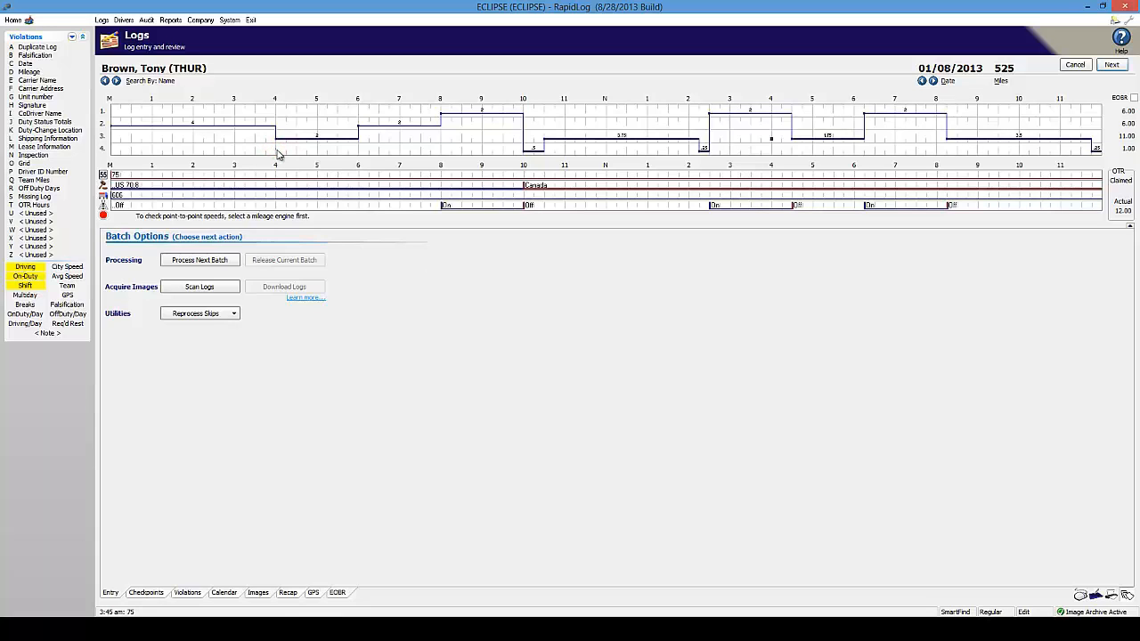
drag(287, 152, 358, 150)
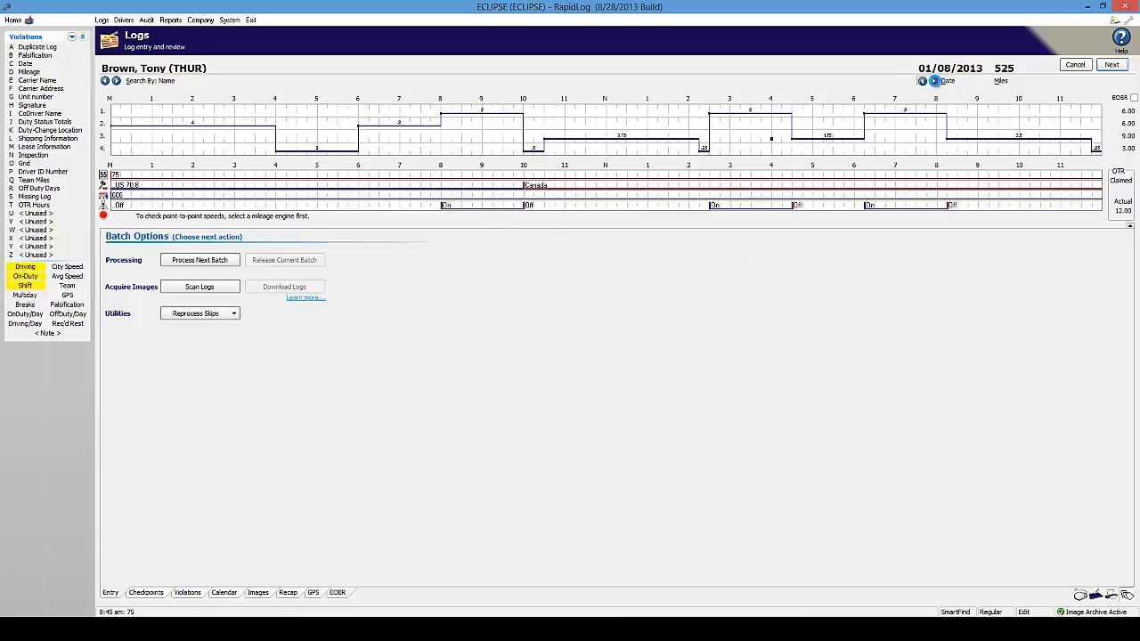
click(933, 80)
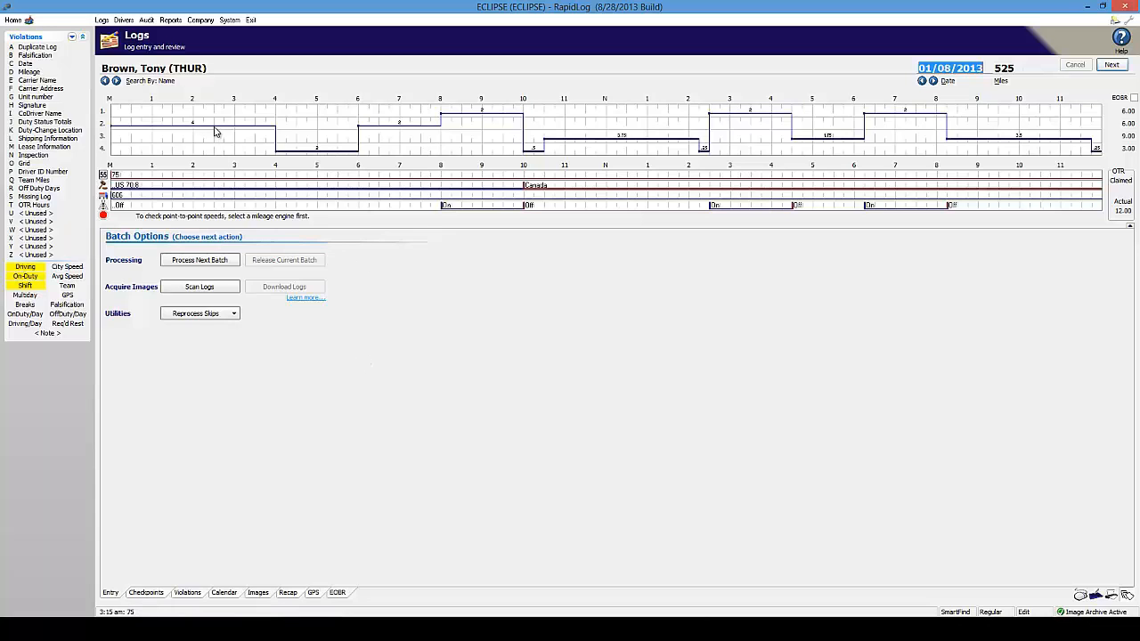
click(73, 105)
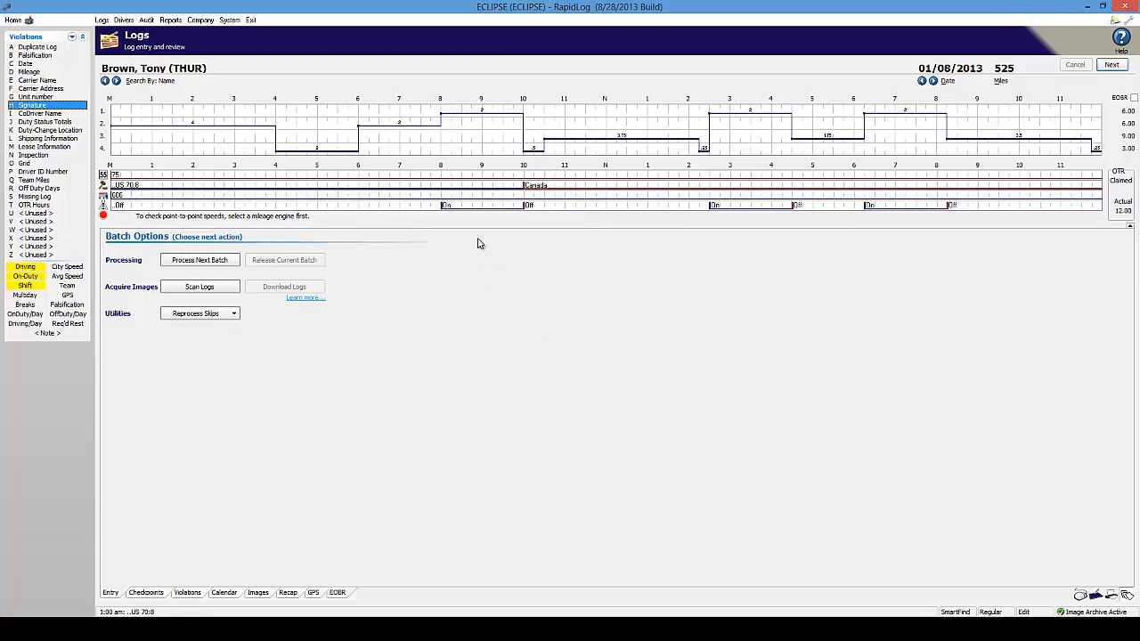
click(48, 105)
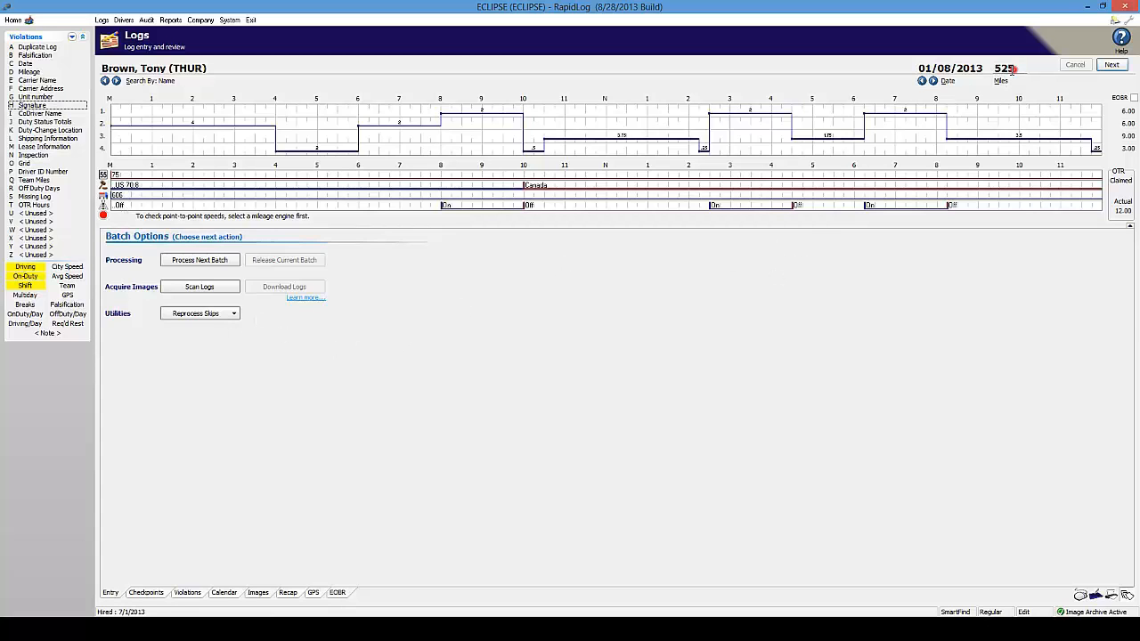
Change the day's miles from 525 to 500 and save, leaving the Force Reaudit menu unused
click(1011, 69)
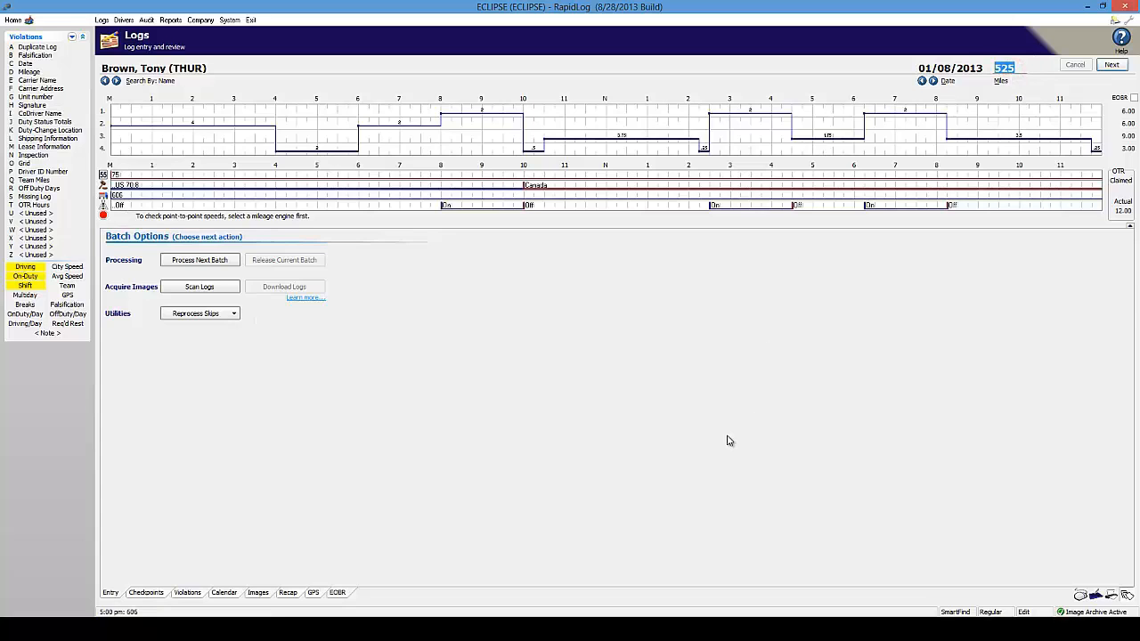
text(500)
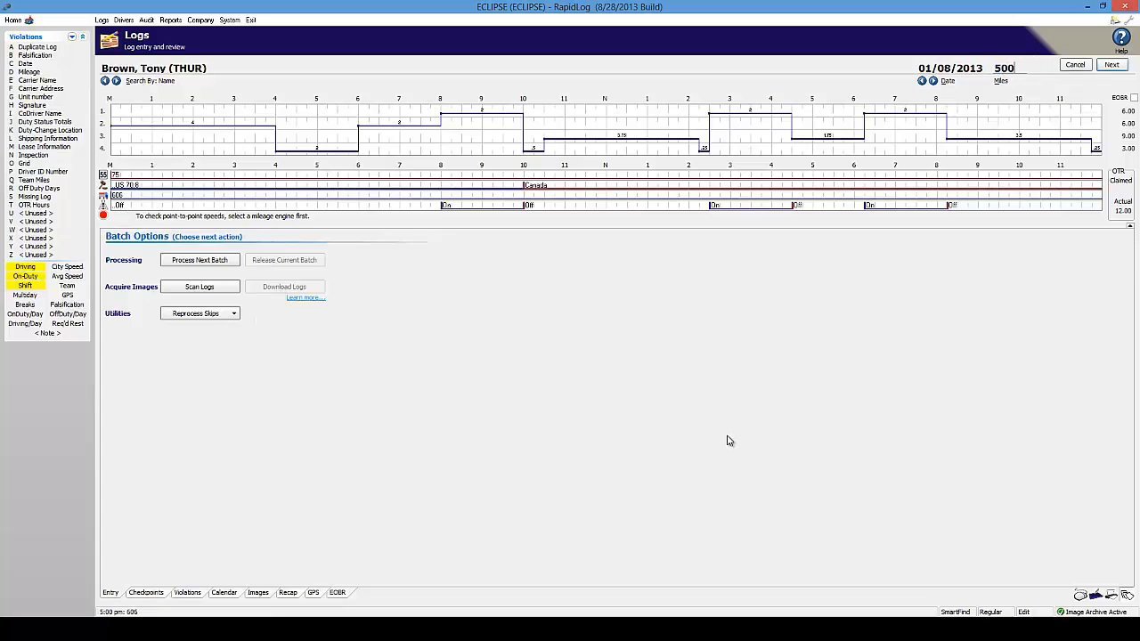
click(924, 81)
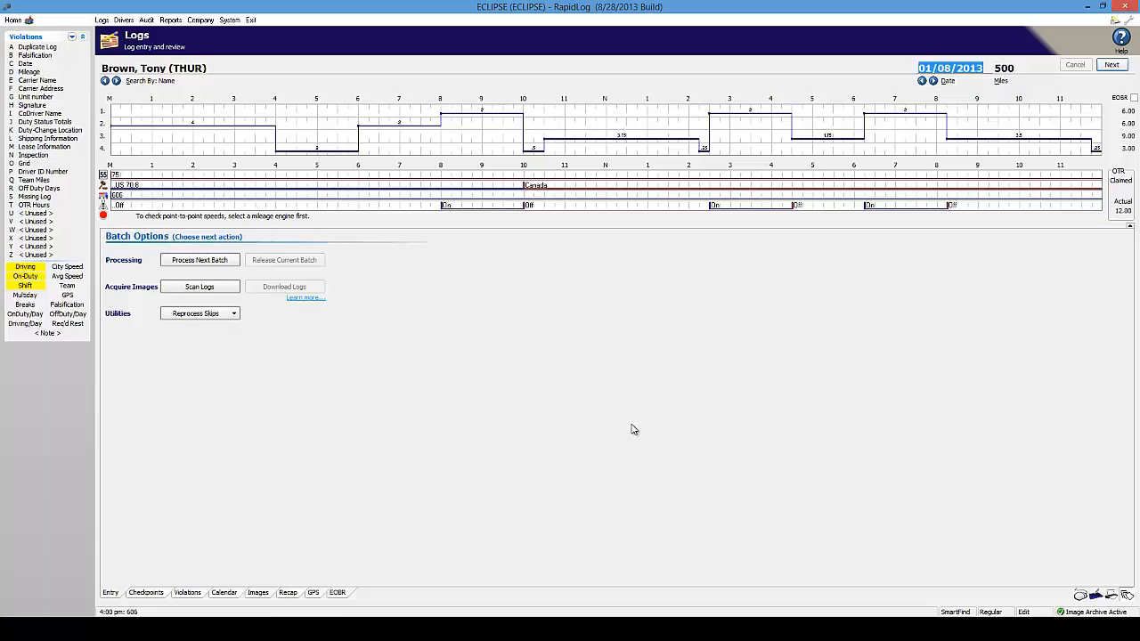
click(1128, 21)
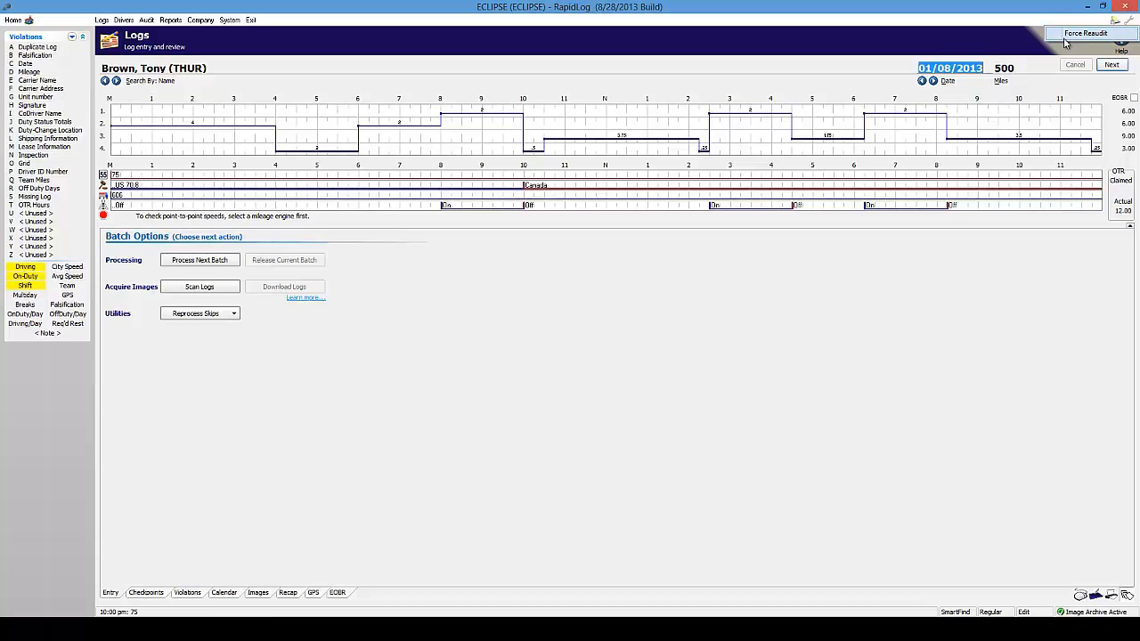
click(982, 46)
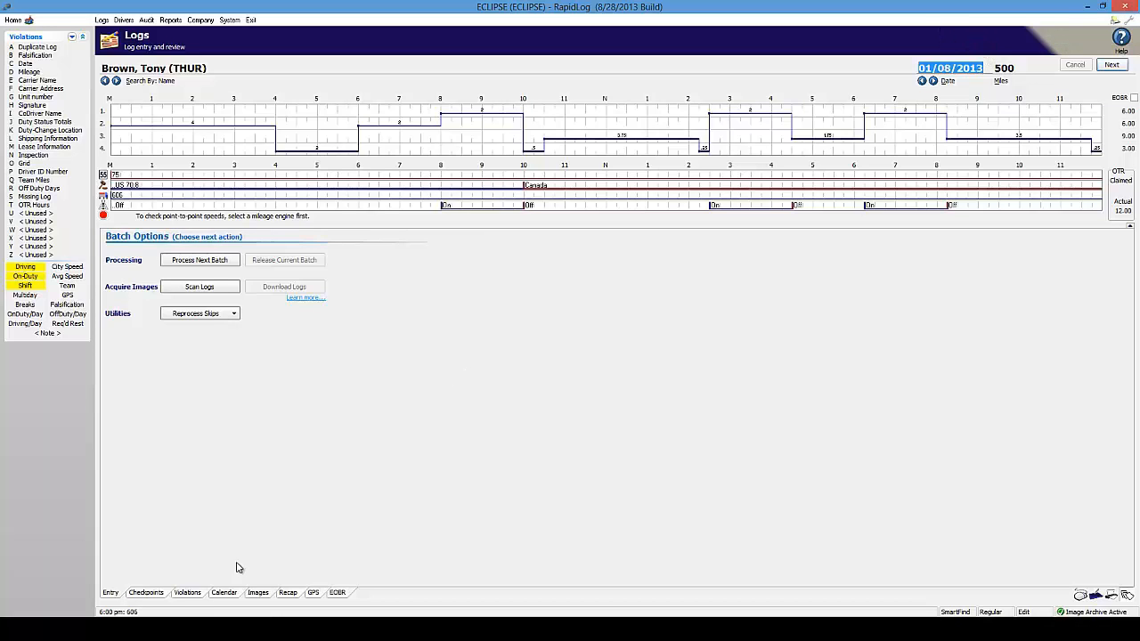
Delete the scanned log image for 01/08/2013 from the Images view
click(255, 595)
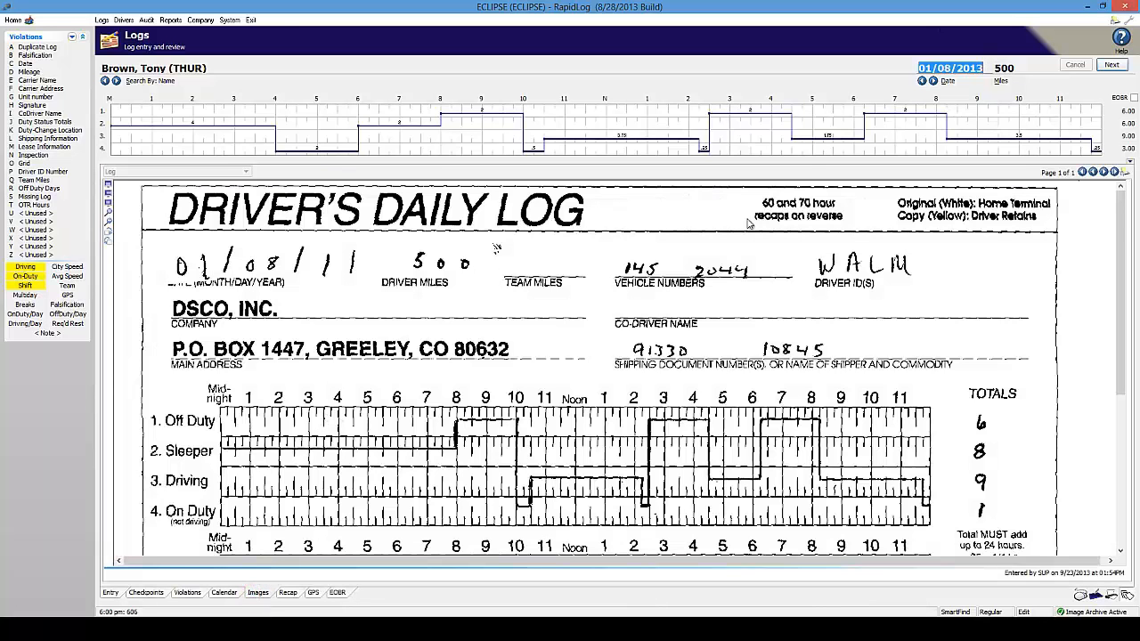
click(1129, 19)
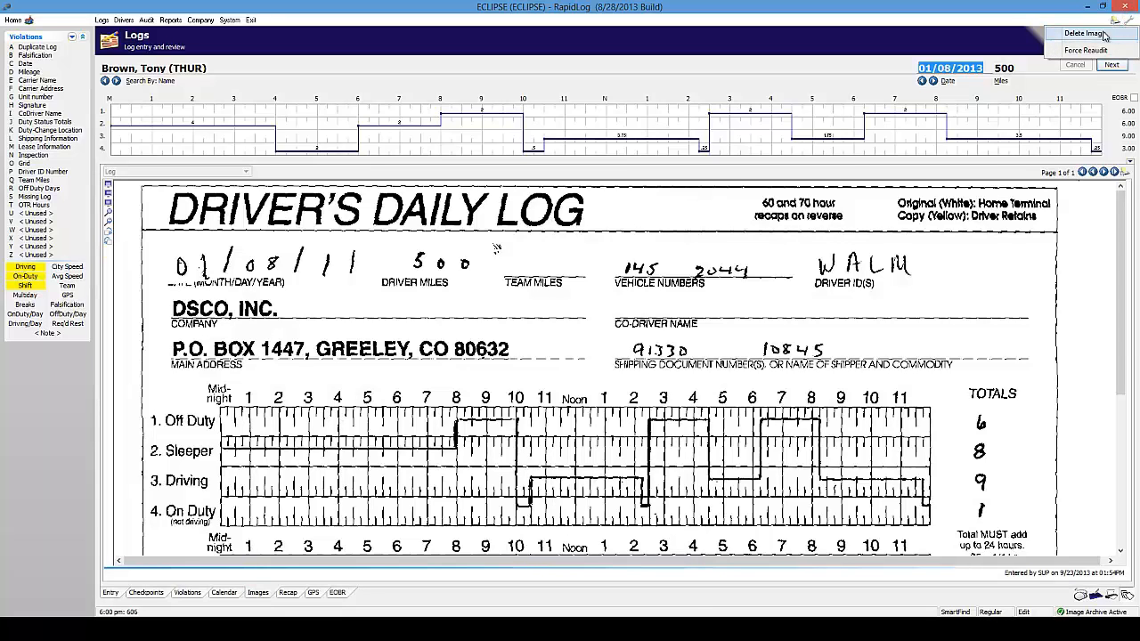
click(1093, 34)
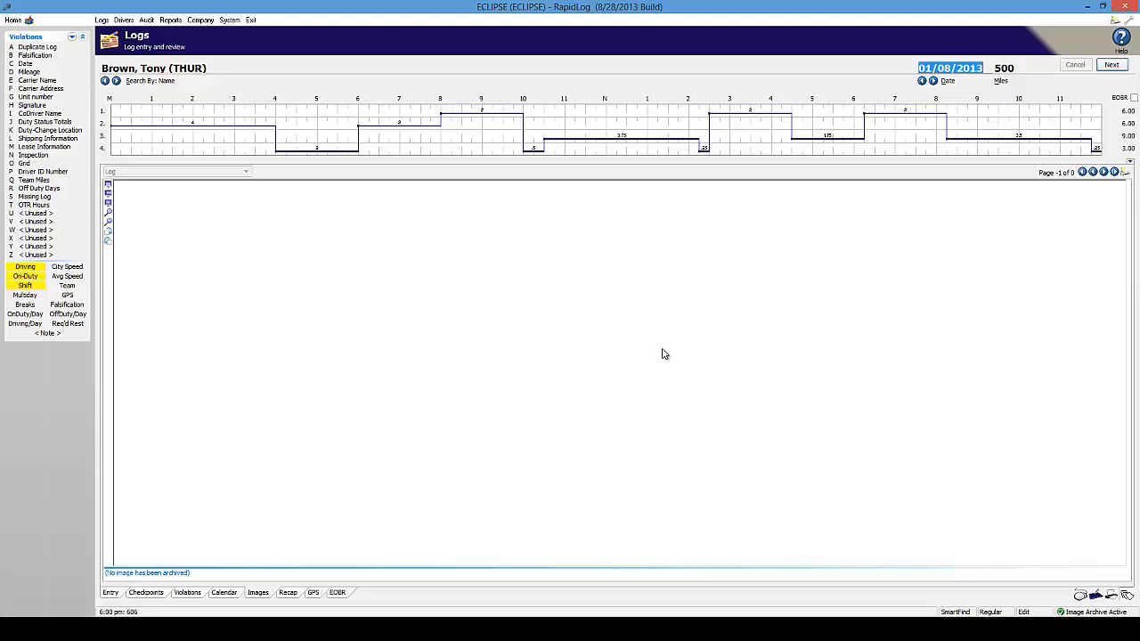
Show the speed, route and on/off rows and set the log status to Unentered
click(1129, 163)
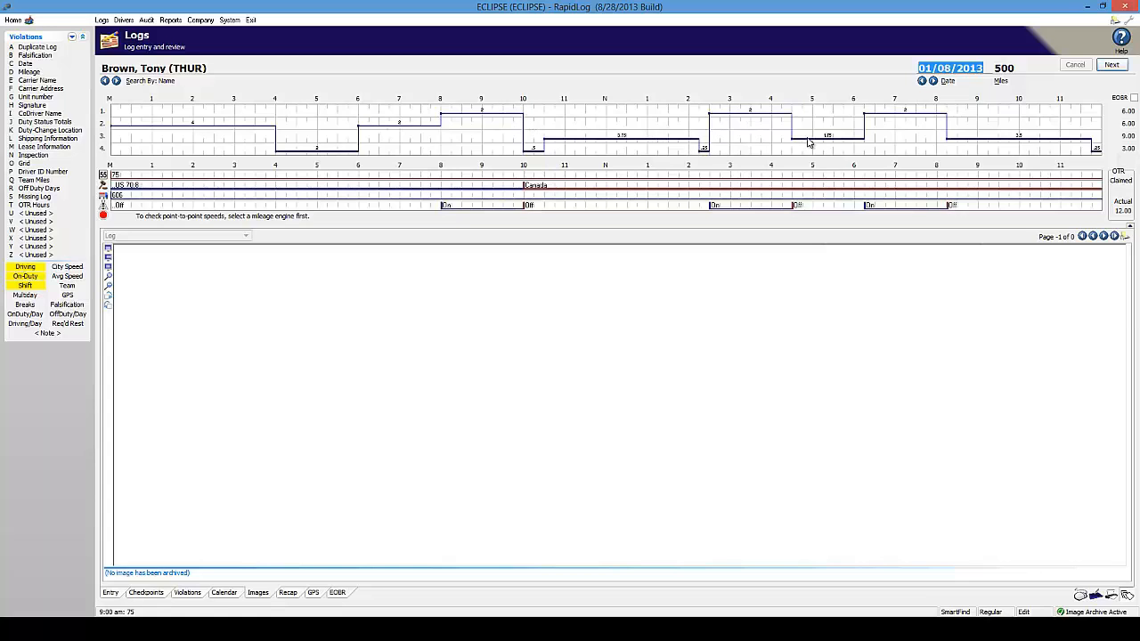
click(998, 613)
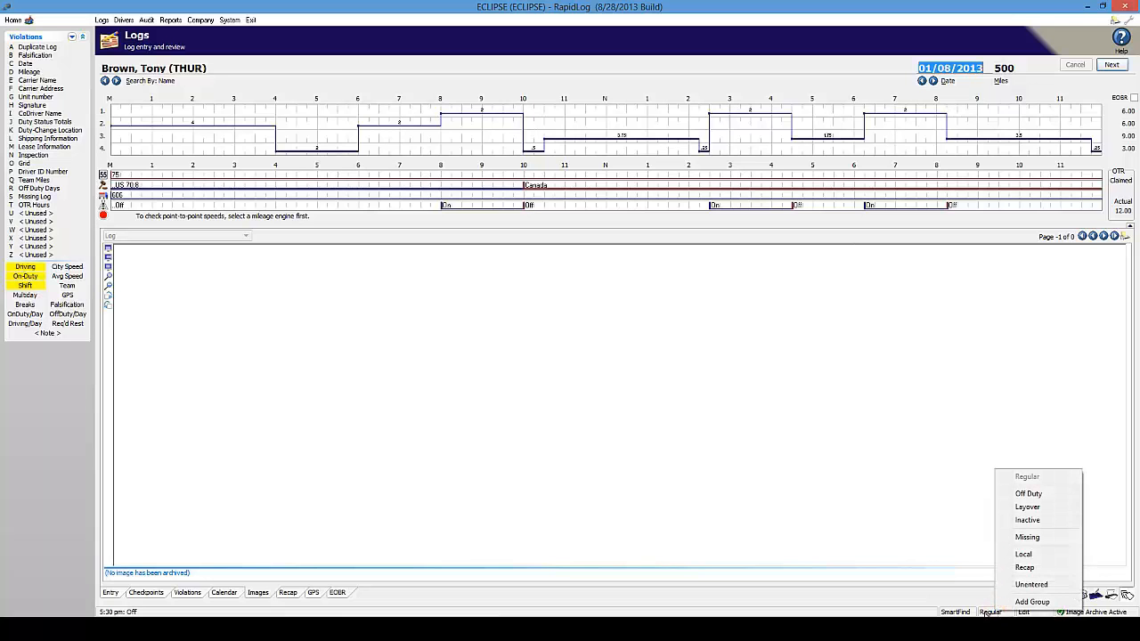
click(1030, 584)
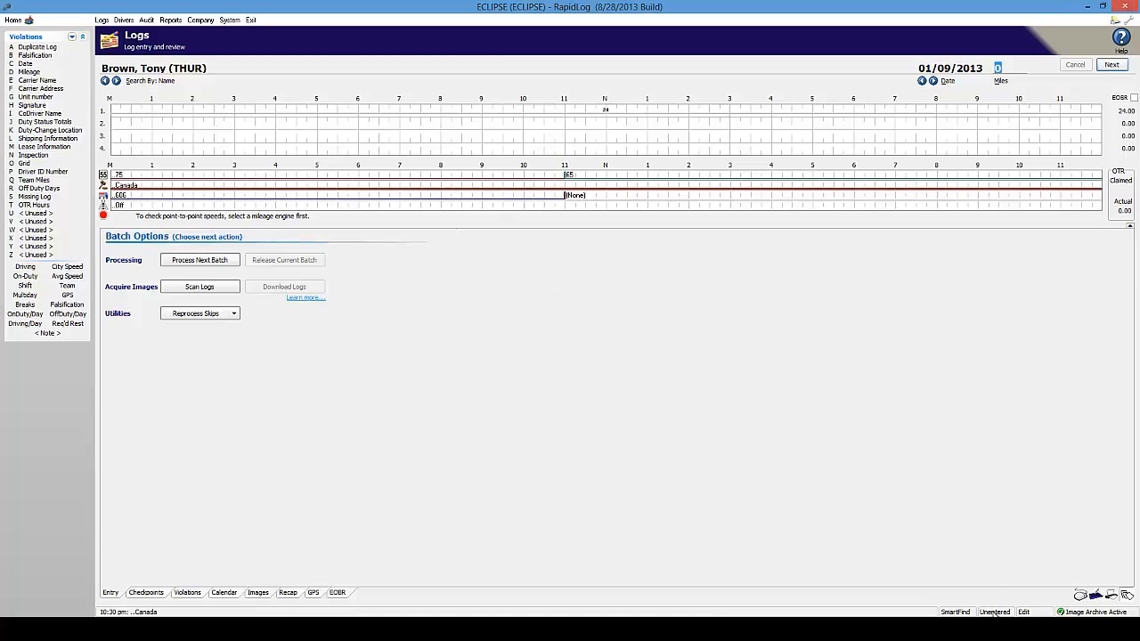
Step back to the 01/07/2013 log at 616 miles and display its scanned image
click(933, 81)
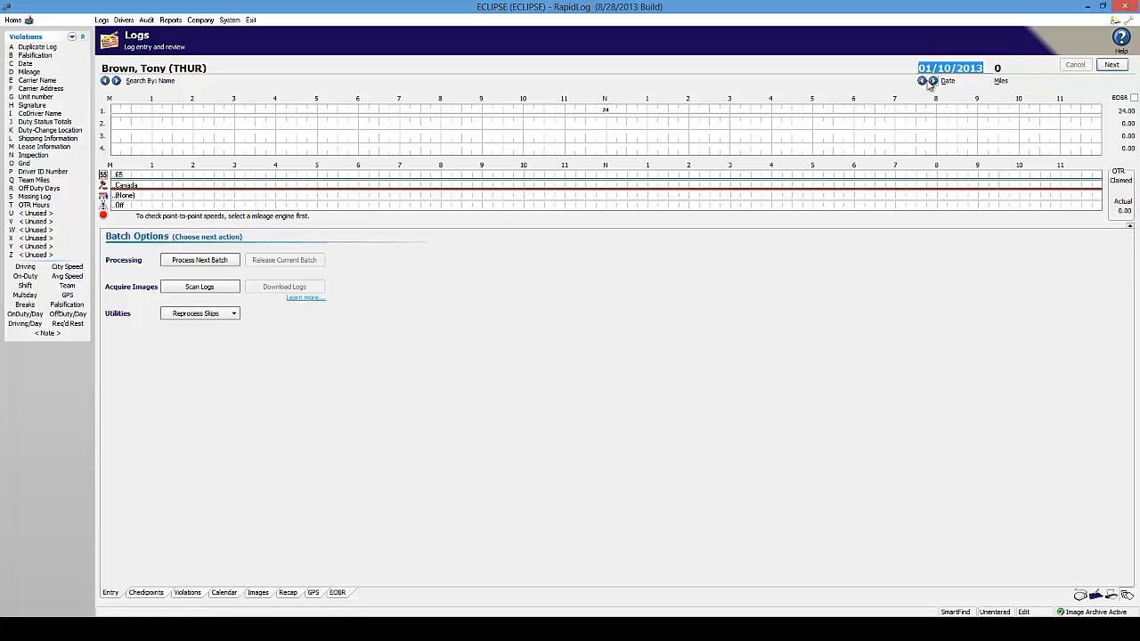
click(922, 81)
click(922, 81)
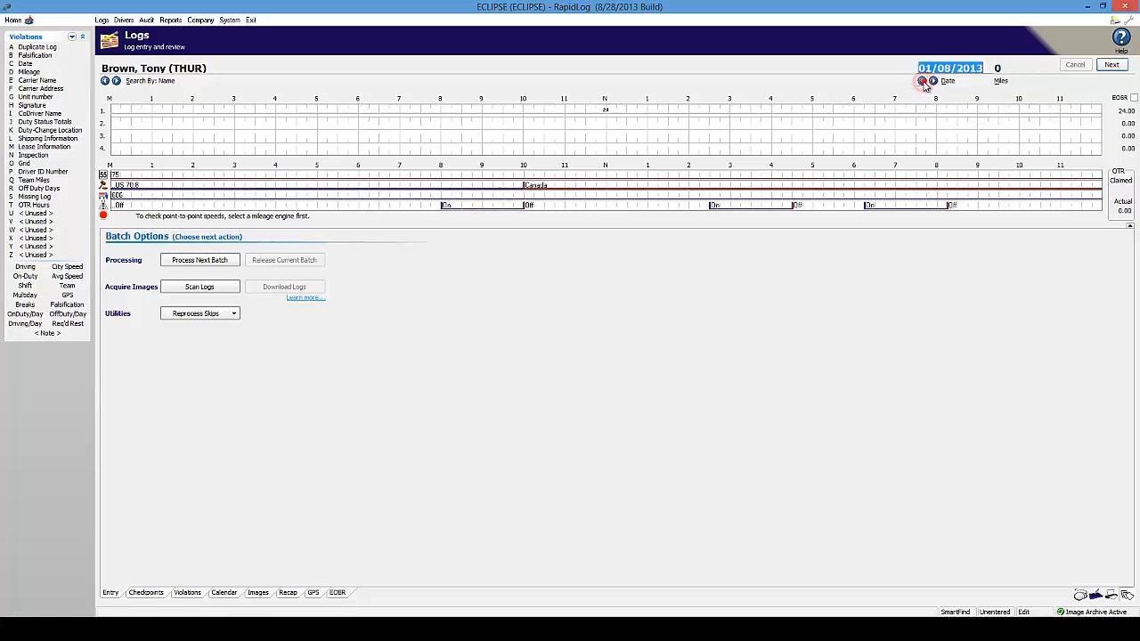
click(923, 81)
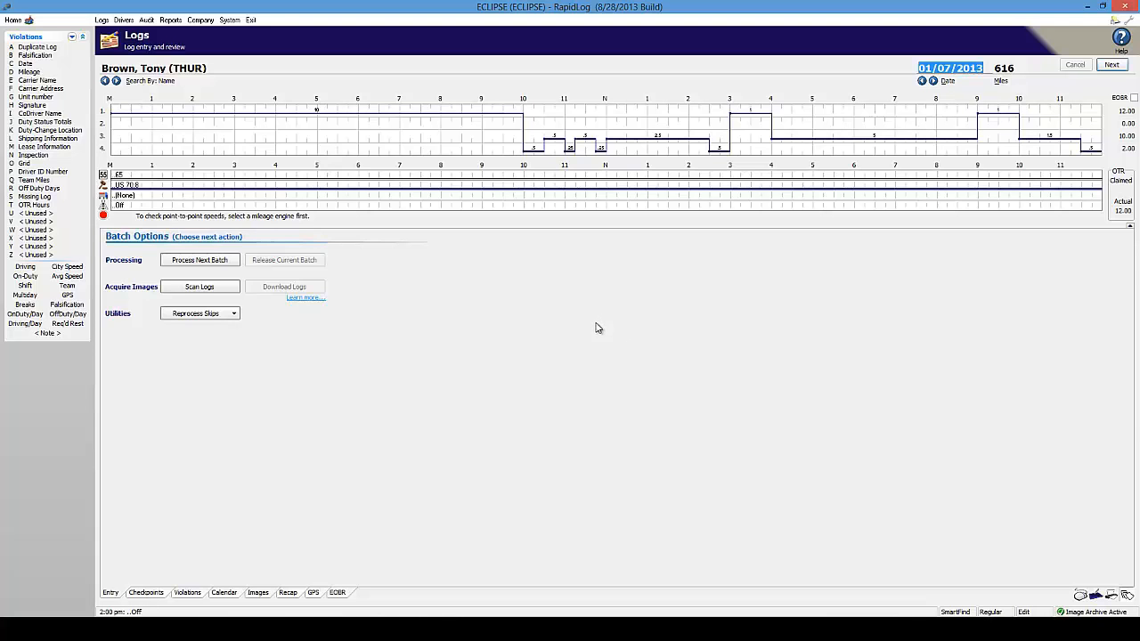
click(259, 593)
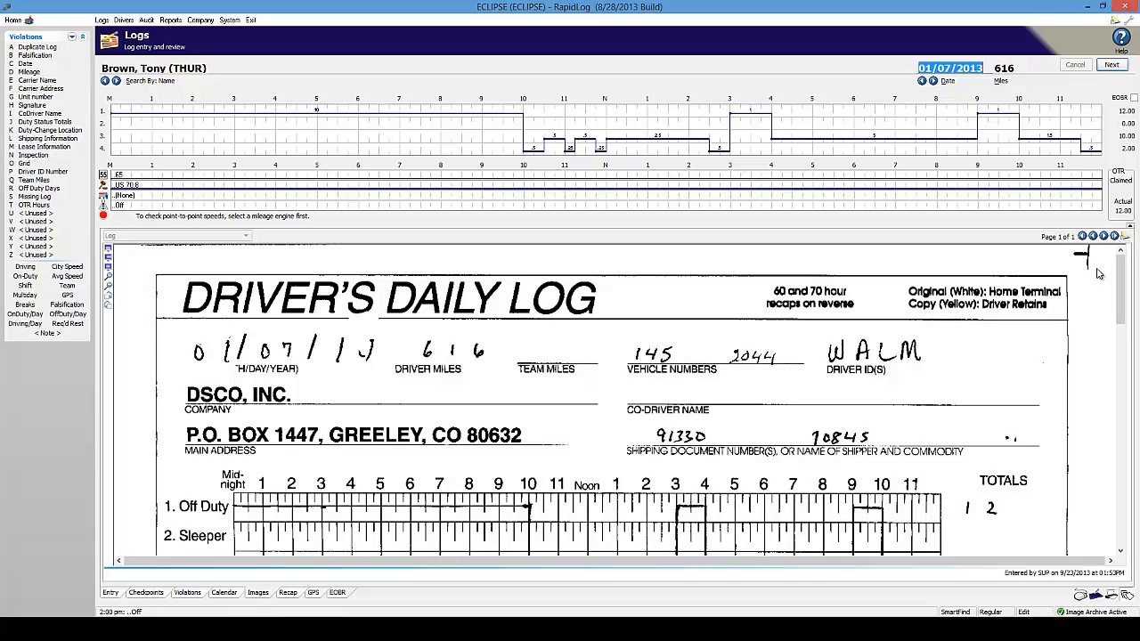
Cancel the Print Images dialog, then bring up the printable reports list for 01/07/2013
click(1124, 237)
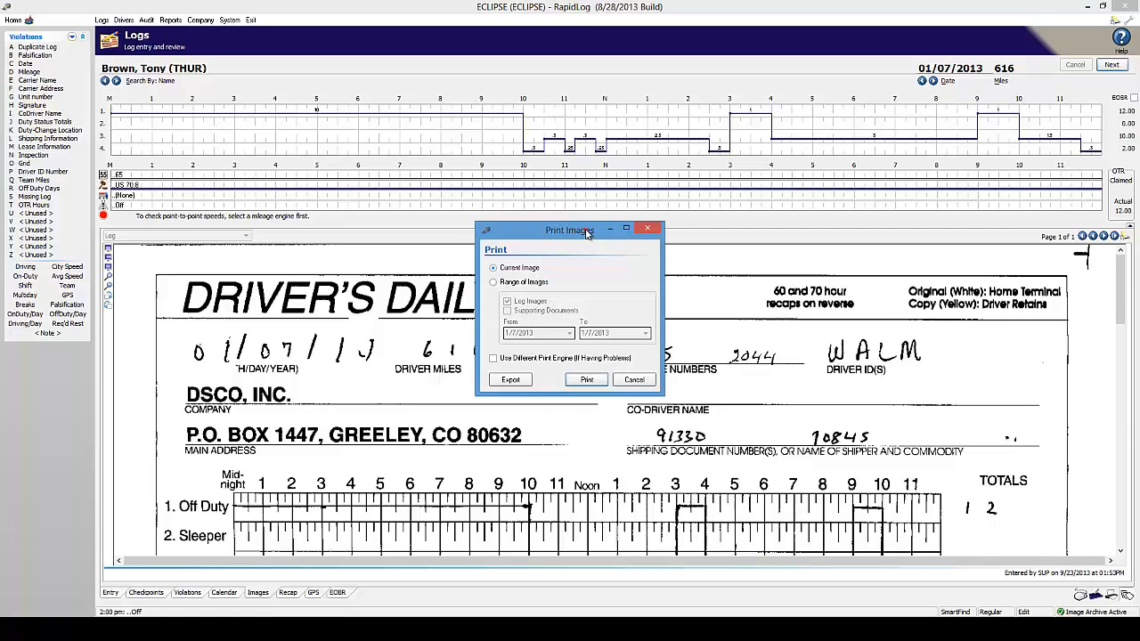
drag(588, 232, 589, 152)
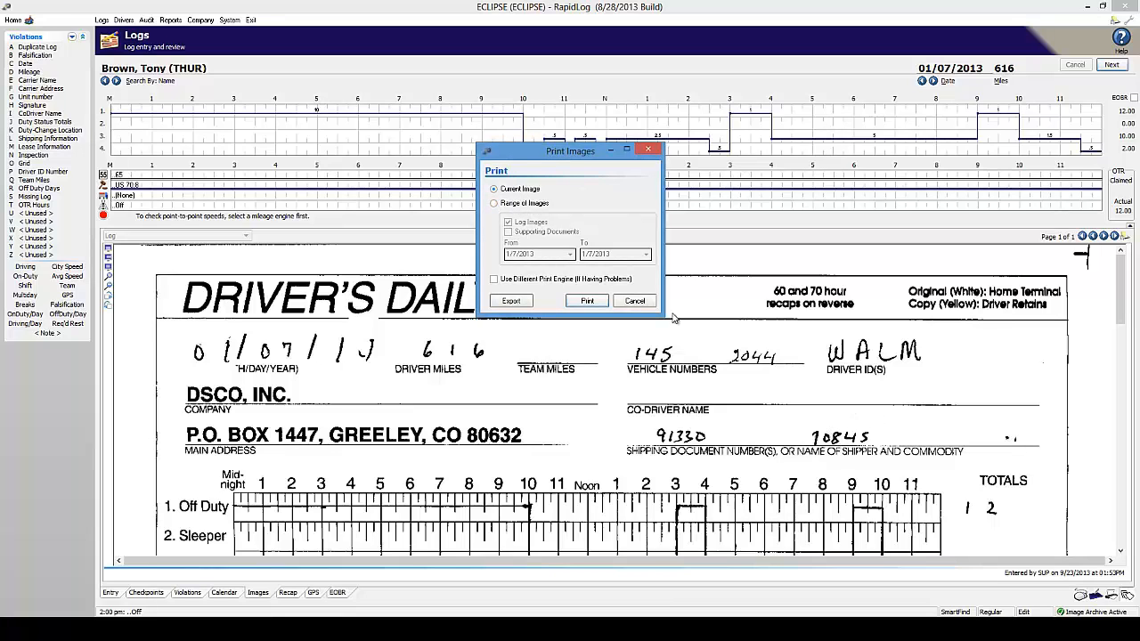
click(636, 301)
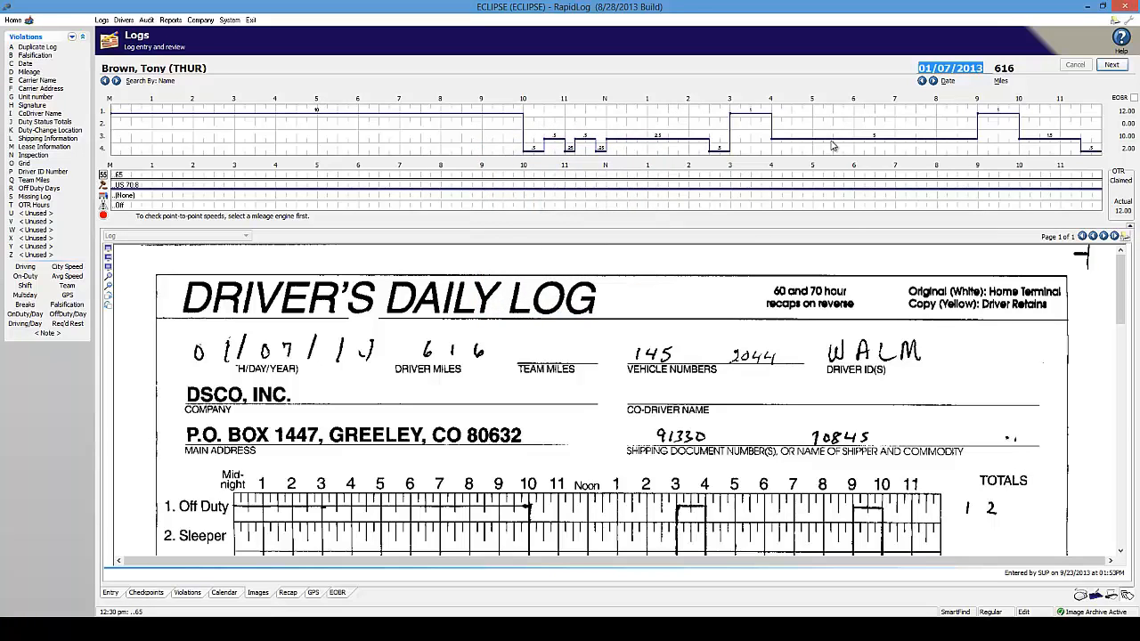
click(1117, 23)
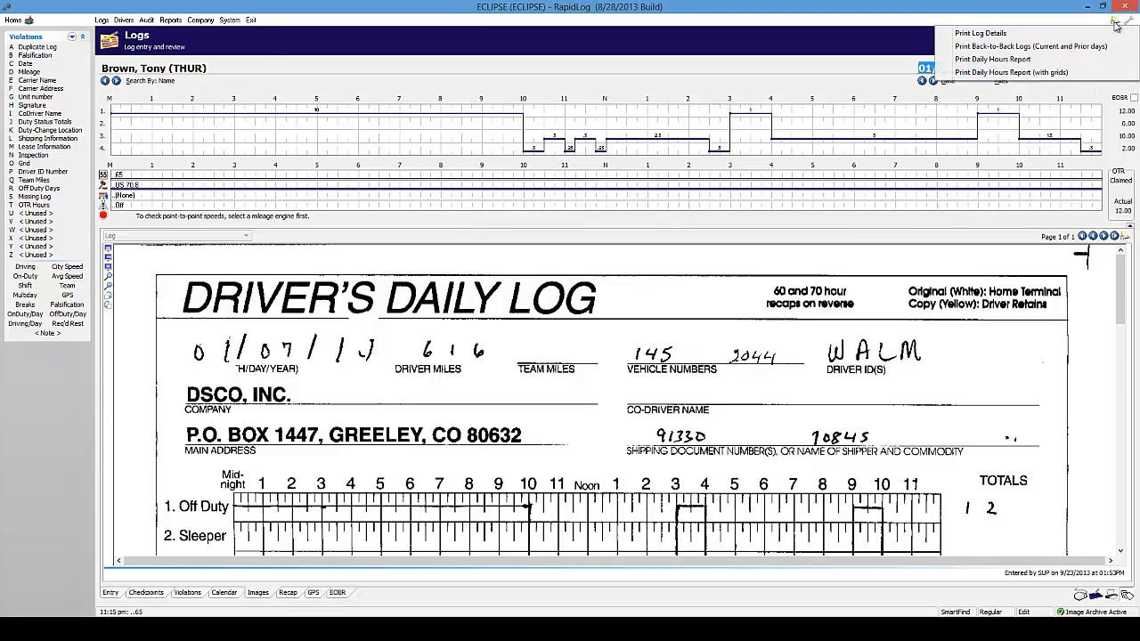
Preview the Log Details report for 01/07/2013, then close it
click(1008, 34)
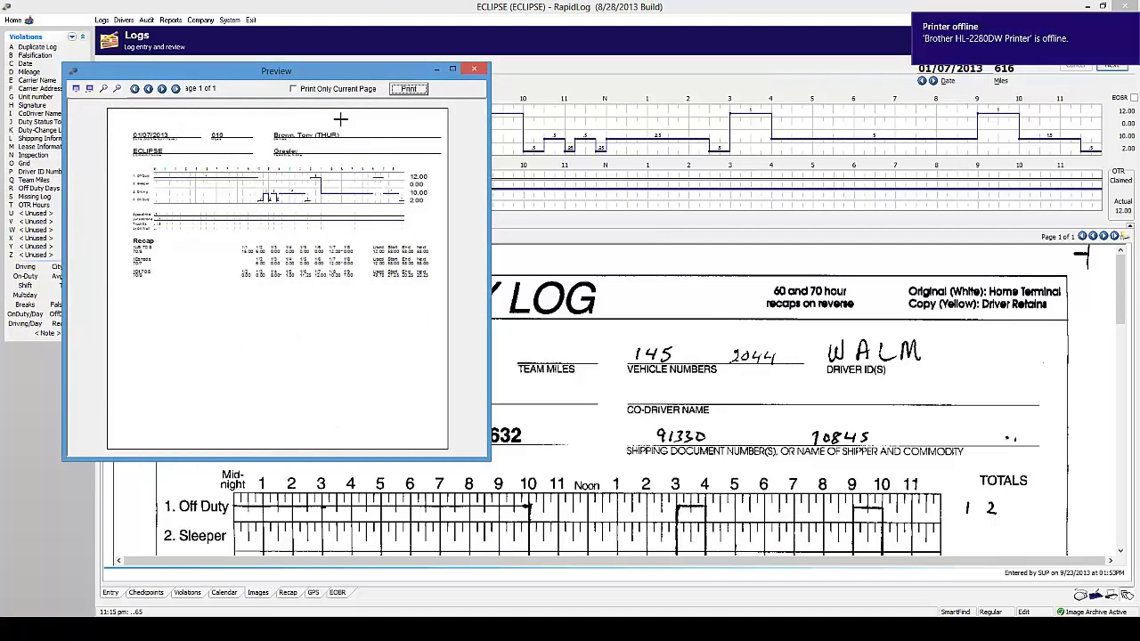
click(452, 70)
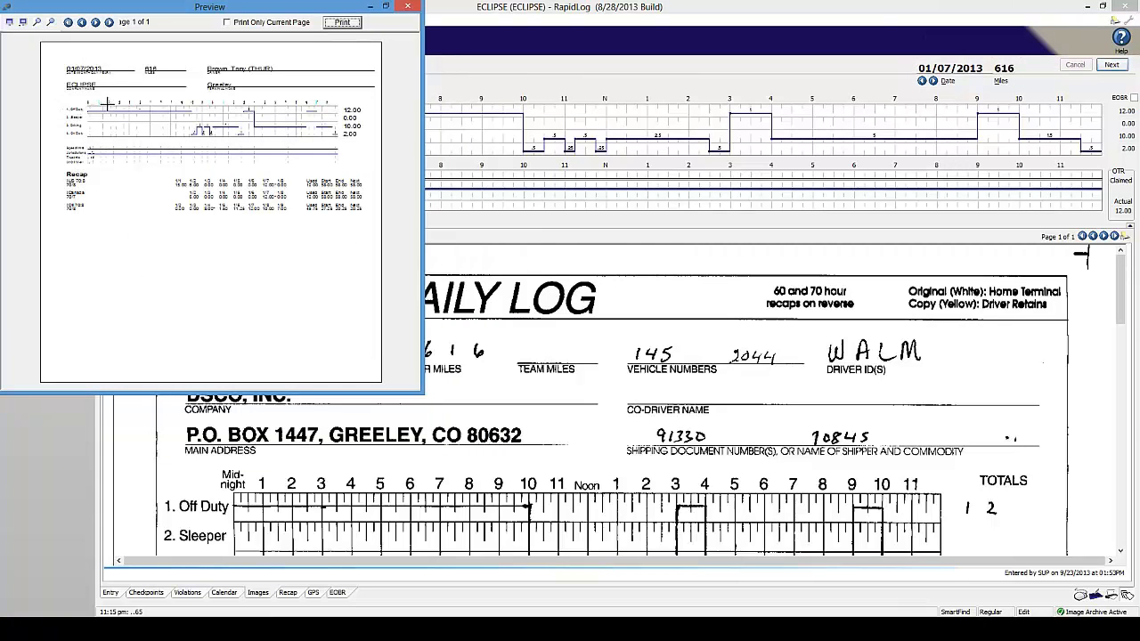
click(387, 7)
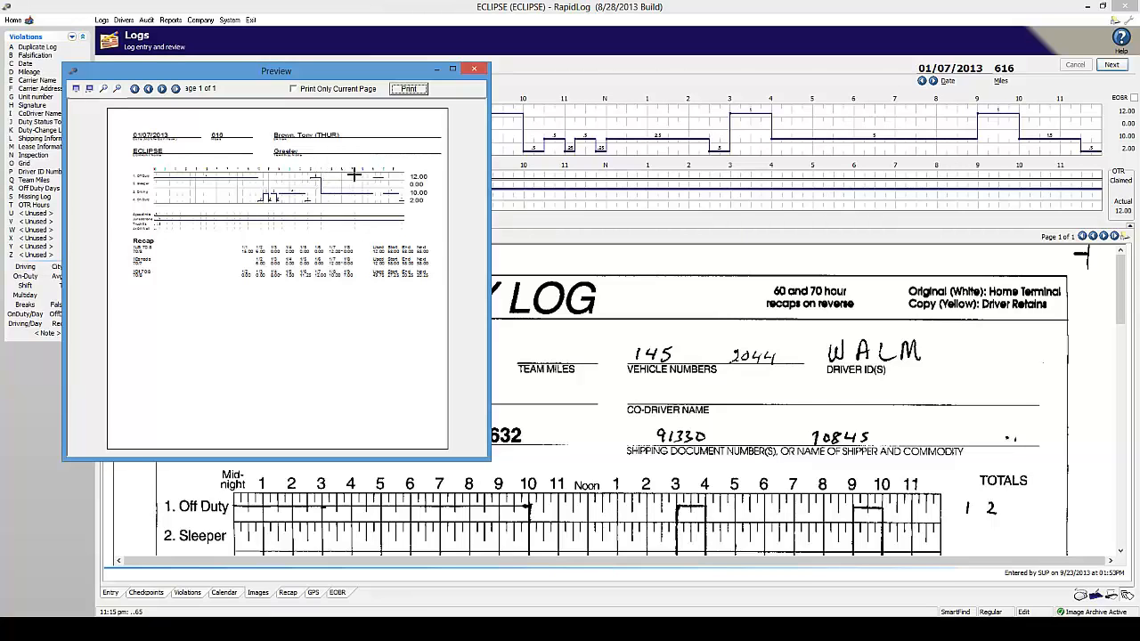
click(474, 68)
Preview the Daily Hours Report for 1/7/2013 with the default date range, then close it
click(1117, 21)
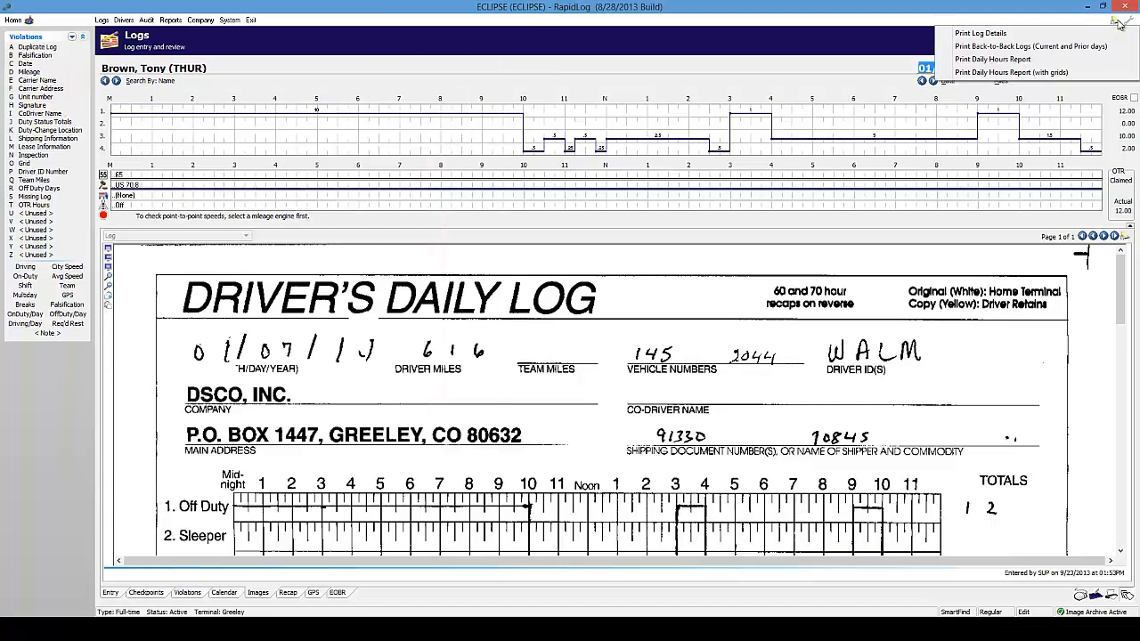
click(1033, 59)
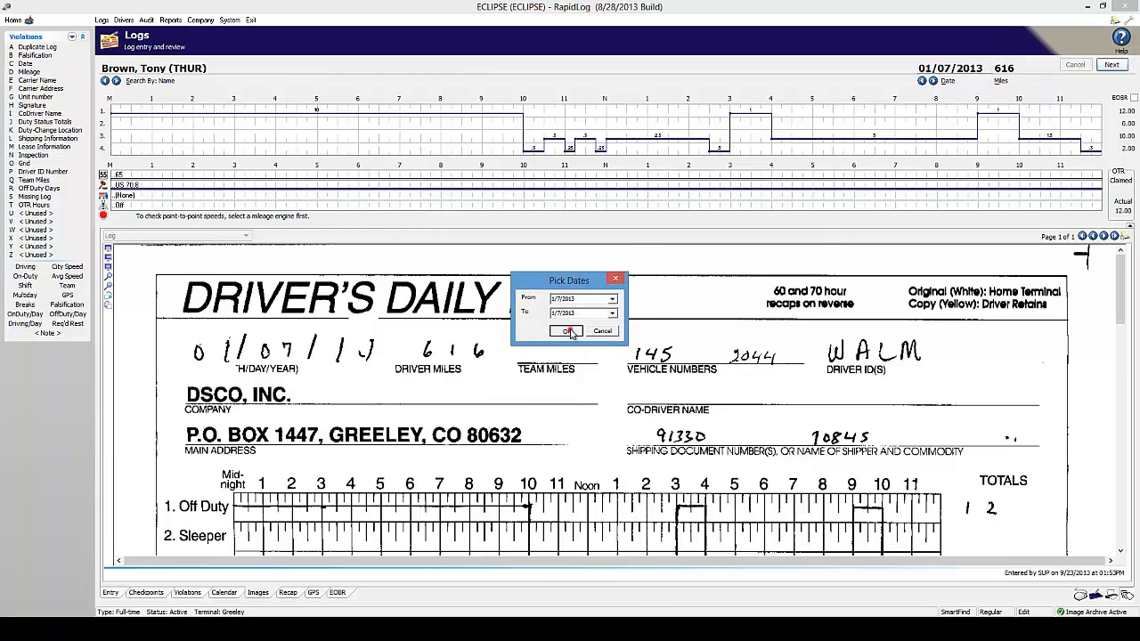
click(566, 330)
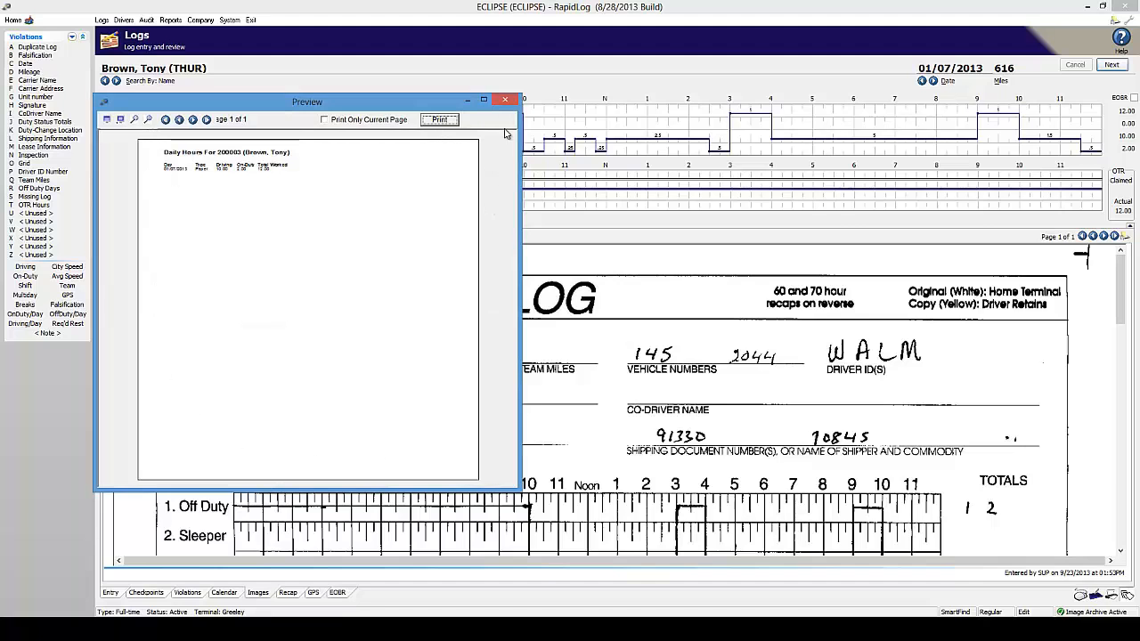
click(505, 99)
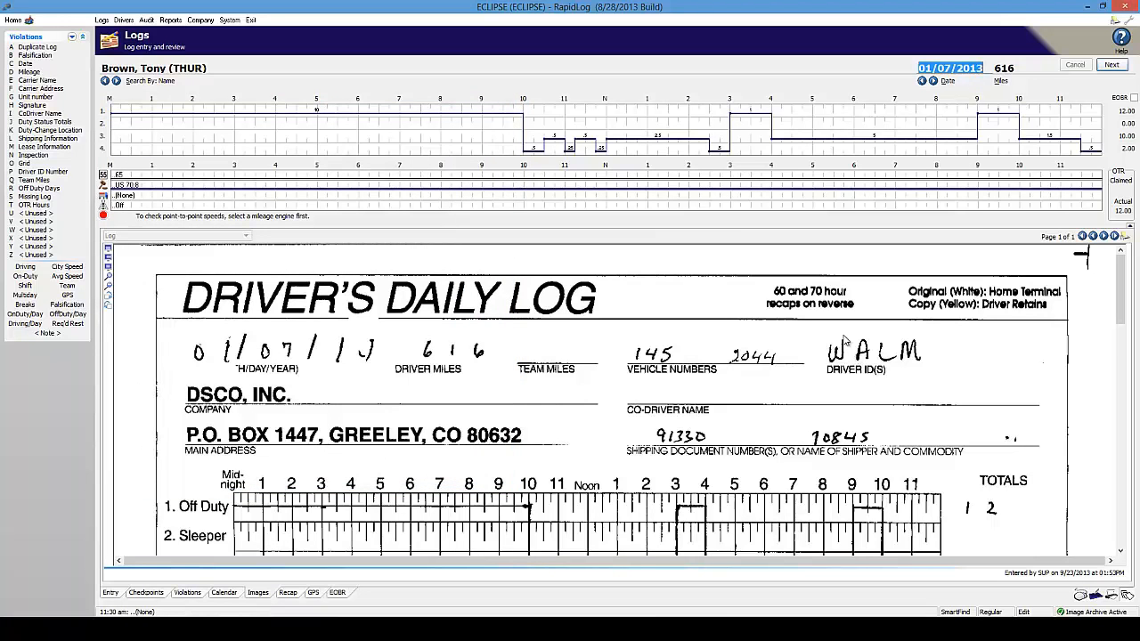
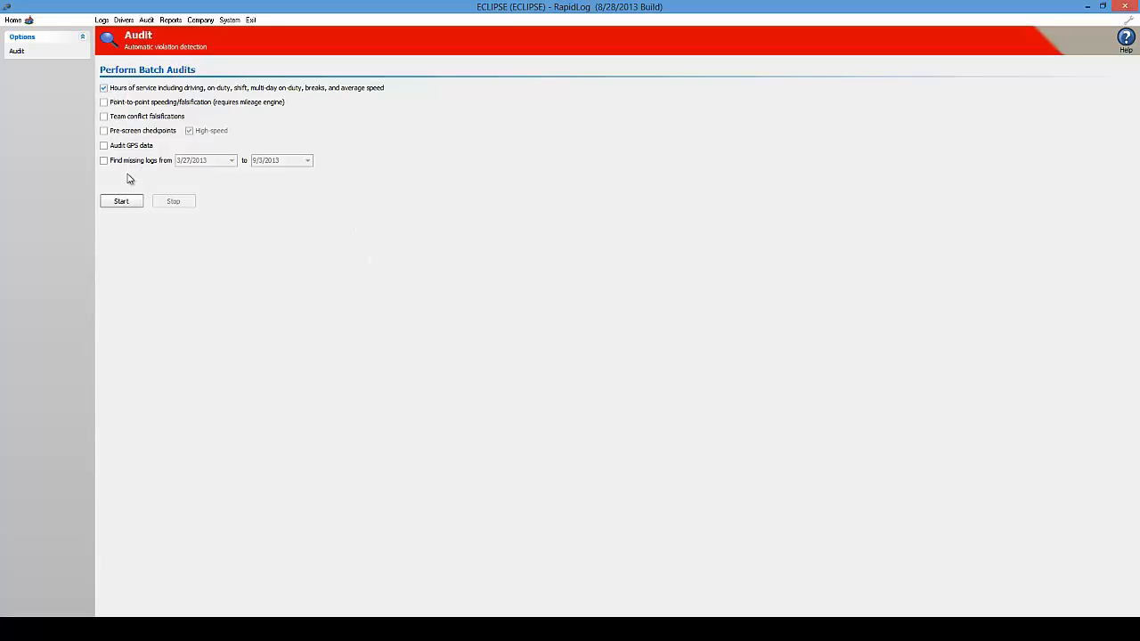
click(103, 89)
click(103, 160)
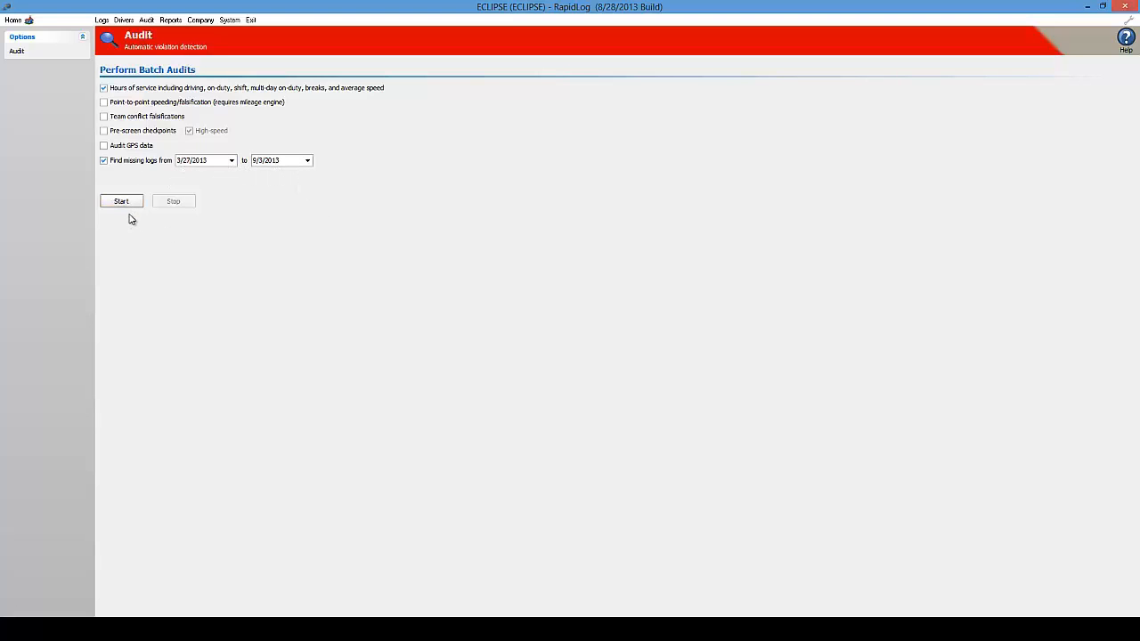
click(310, 221)
click(103, 162)
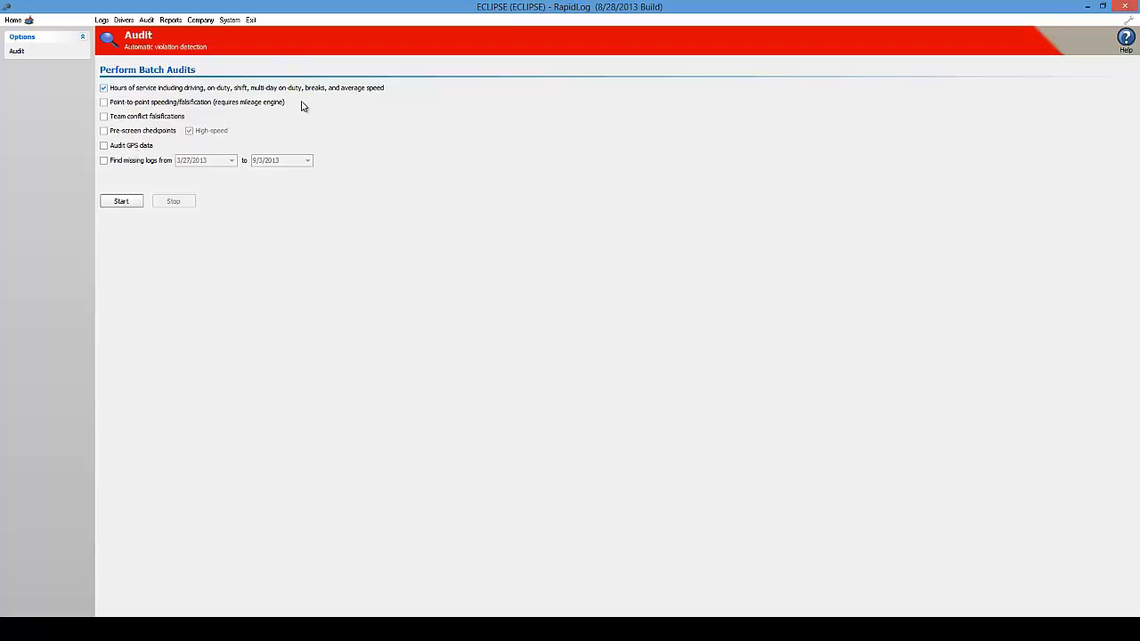
Run a batch audit that also finds missing logs from 7/1/2013 to 9/23/2013
click(103, 161)
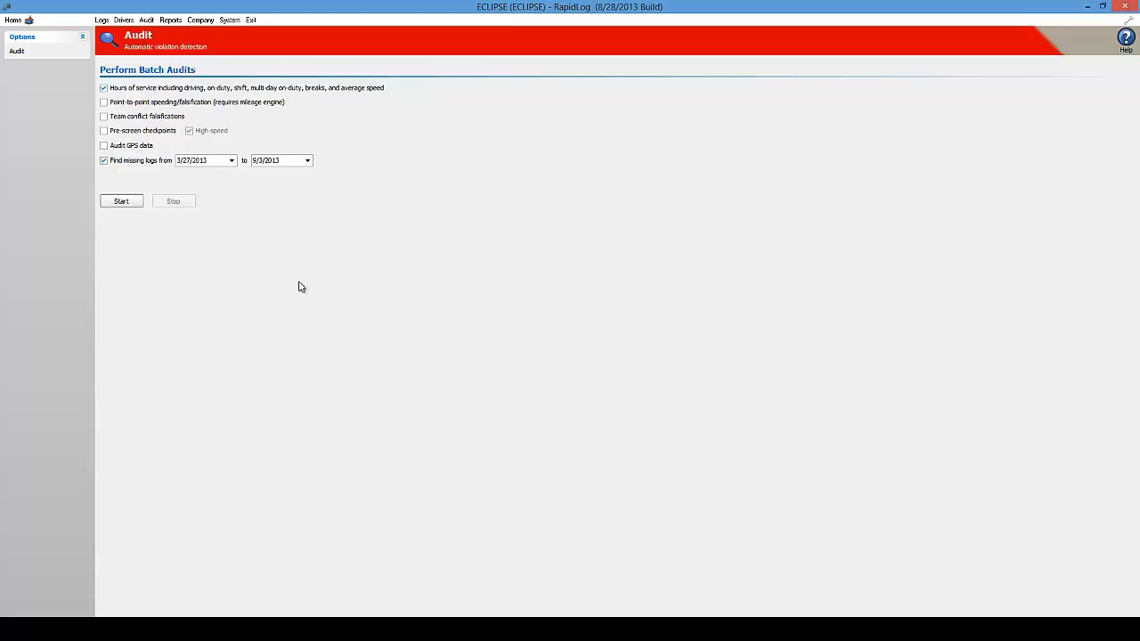
click(232, 161)
click(230, 174)
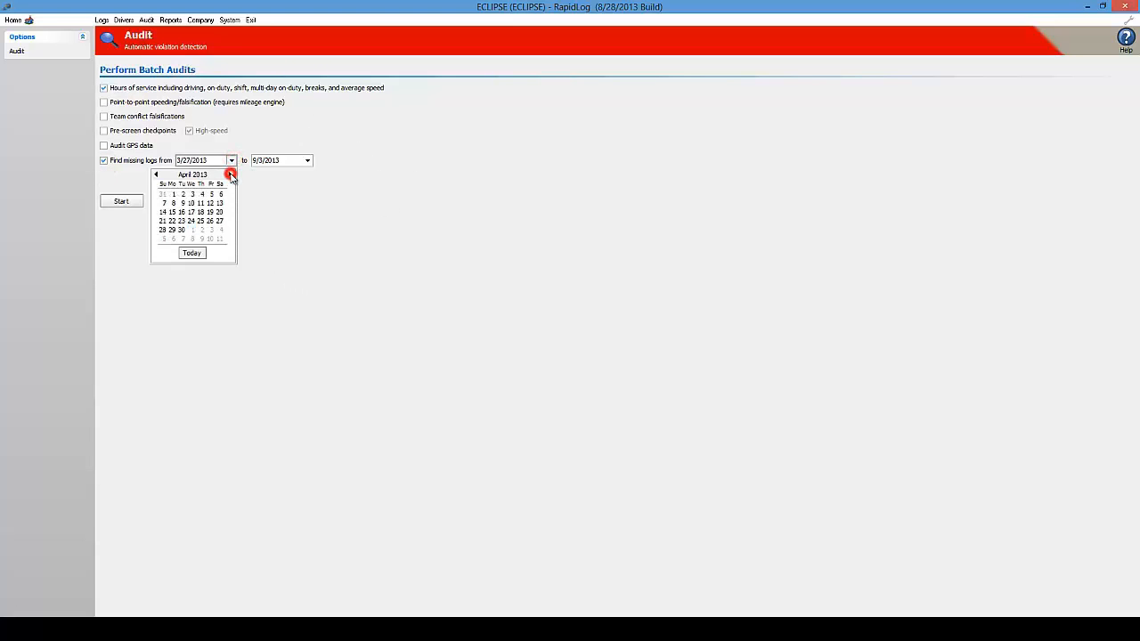
click(229, 174)
click(230, 175)
click(230, 174)
click(173, 194)
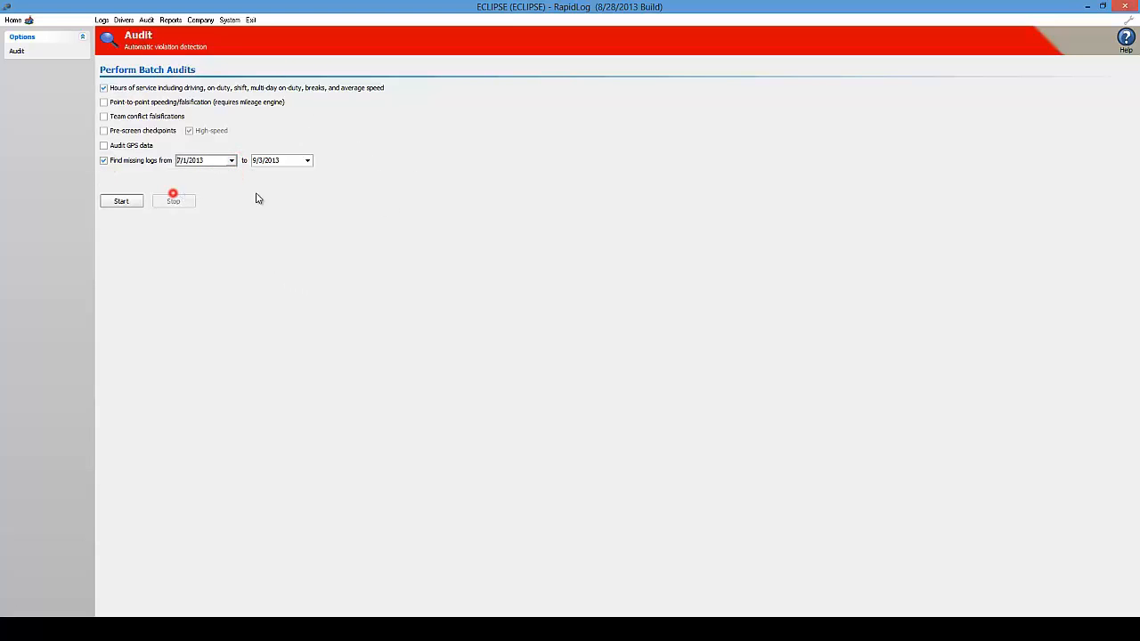
click(307, 160)
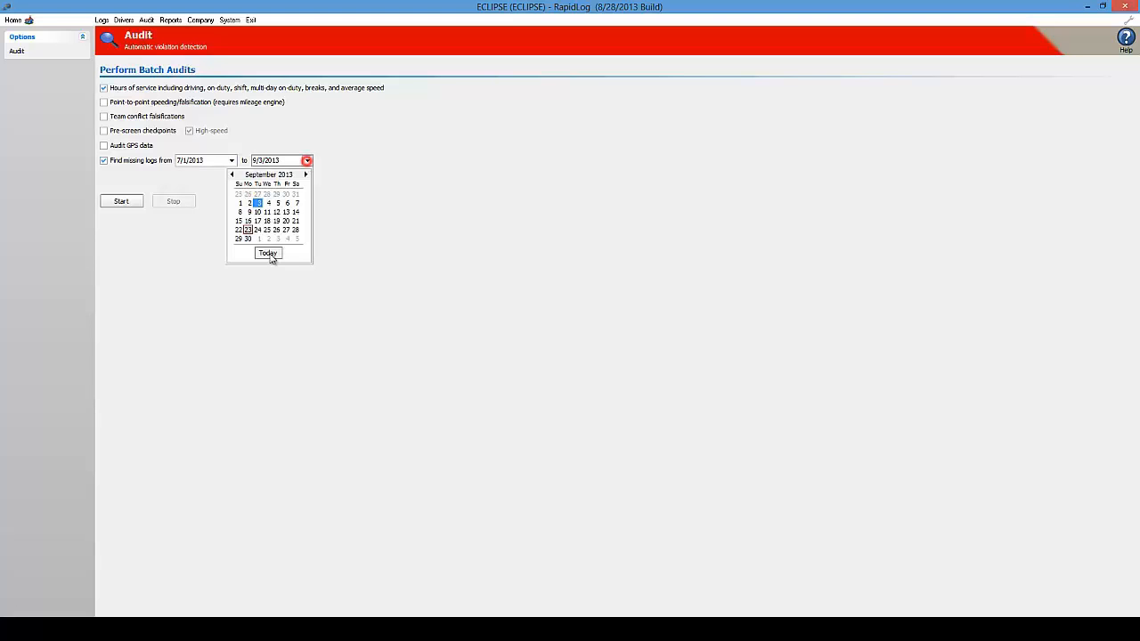
click(270, 257)
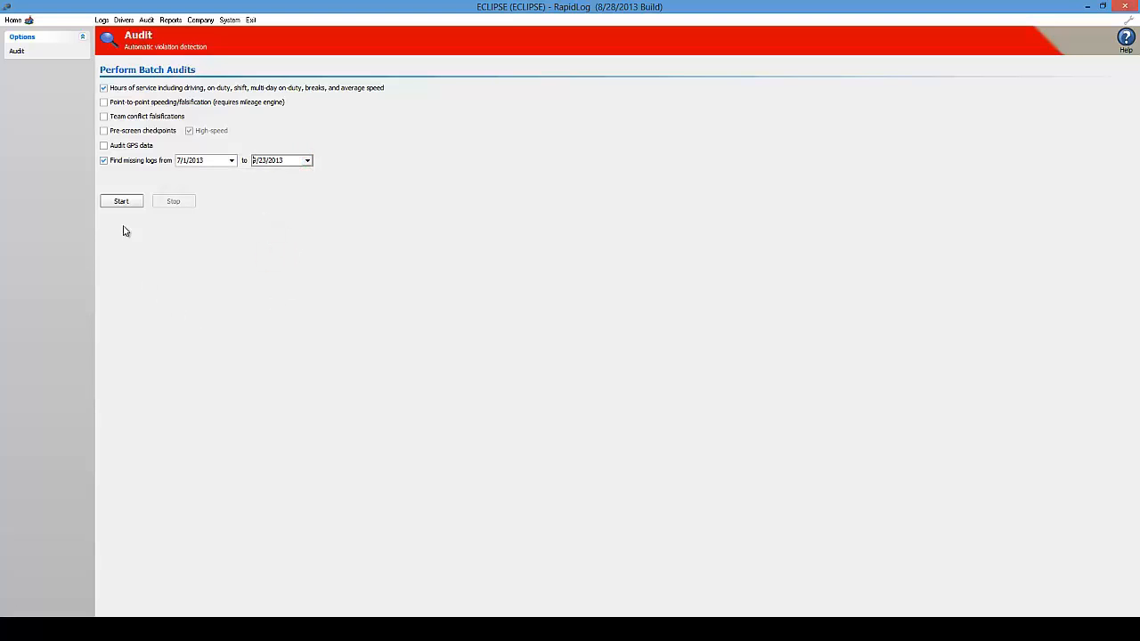
click(122, 203)
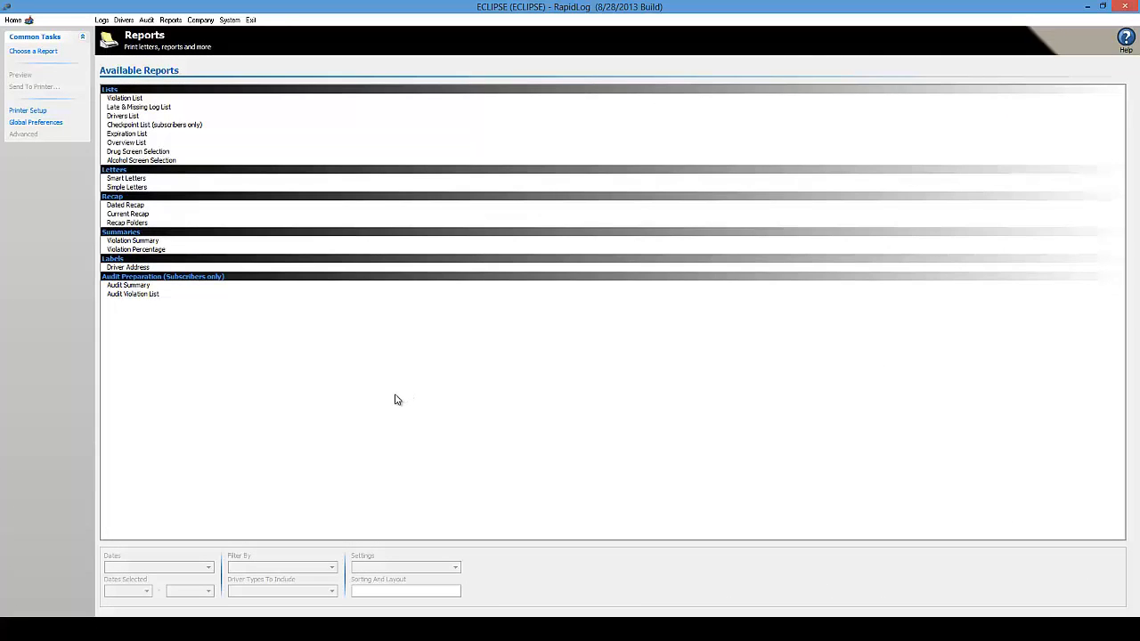
Select the Violation List report with dates 7/1/2013 to 9/23/2013
click(136, 98)
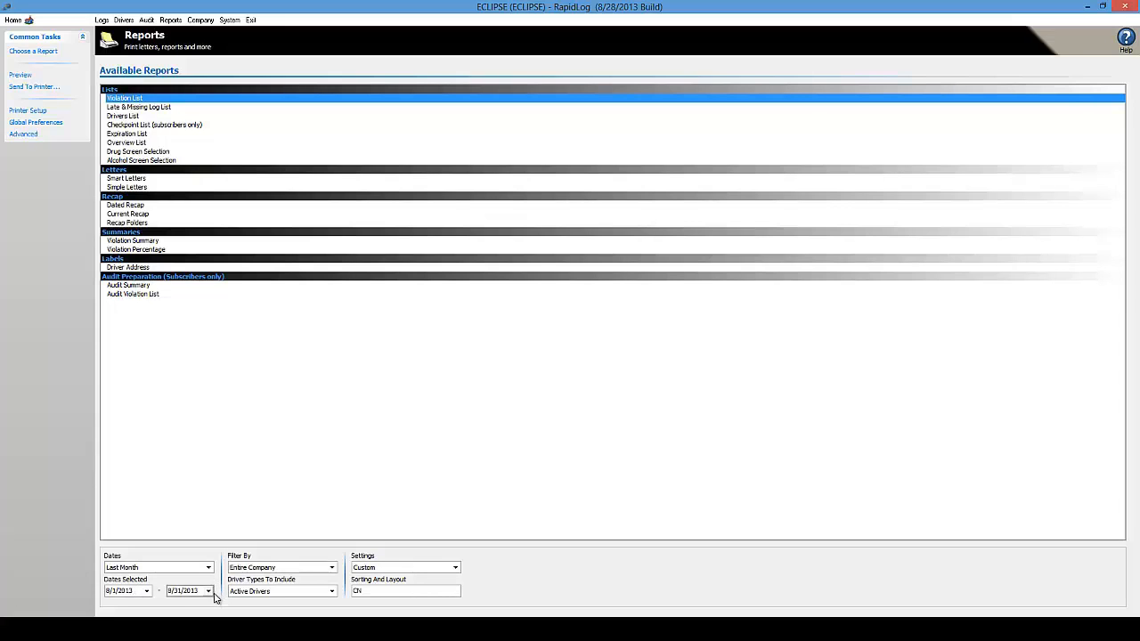
click(147, 591)
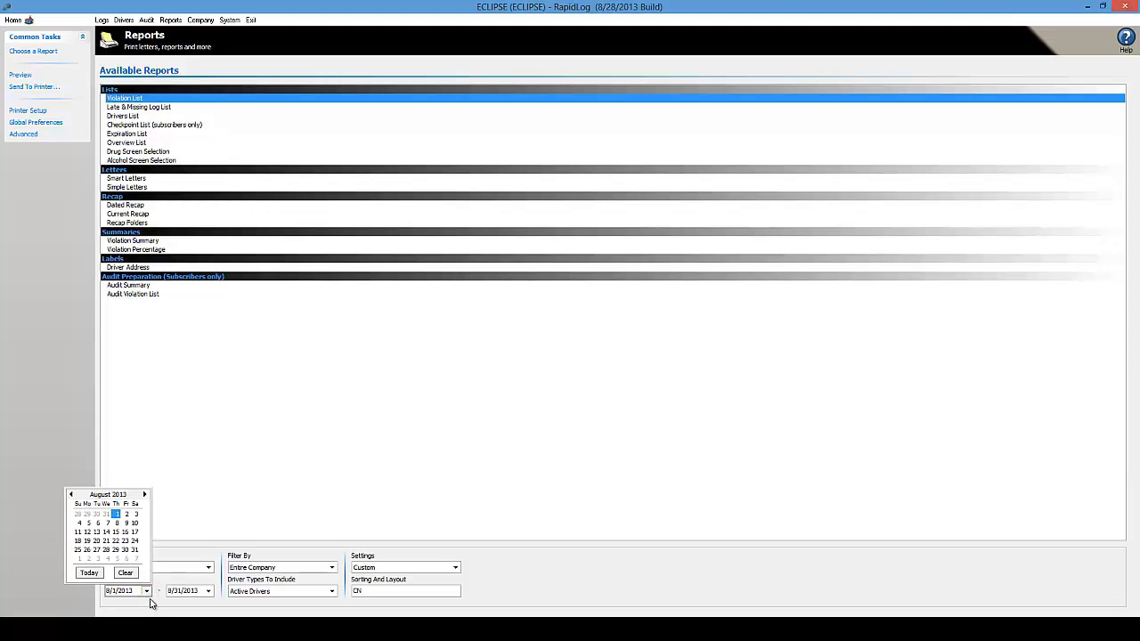
click(70, 493)
click(88, 514)
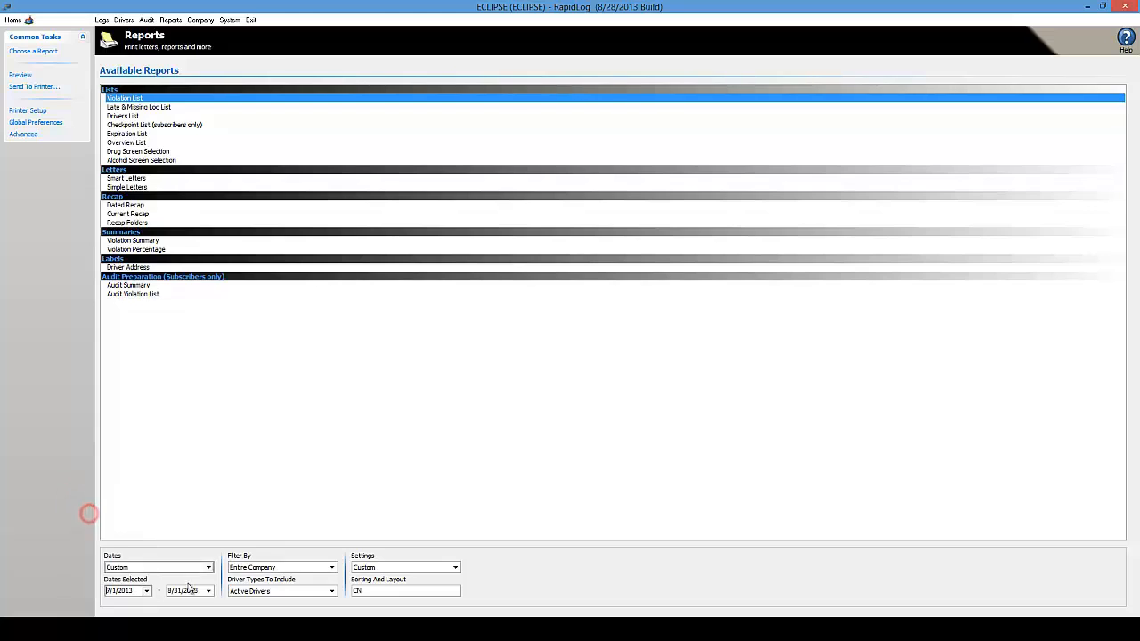
click(209, 592)
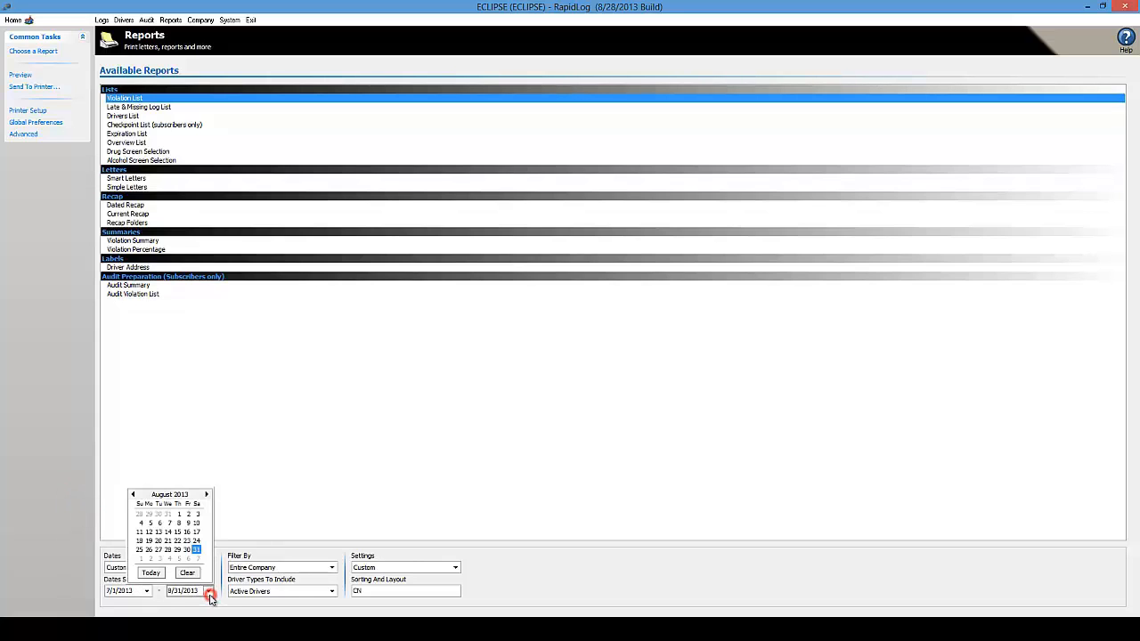
click(149, 573)
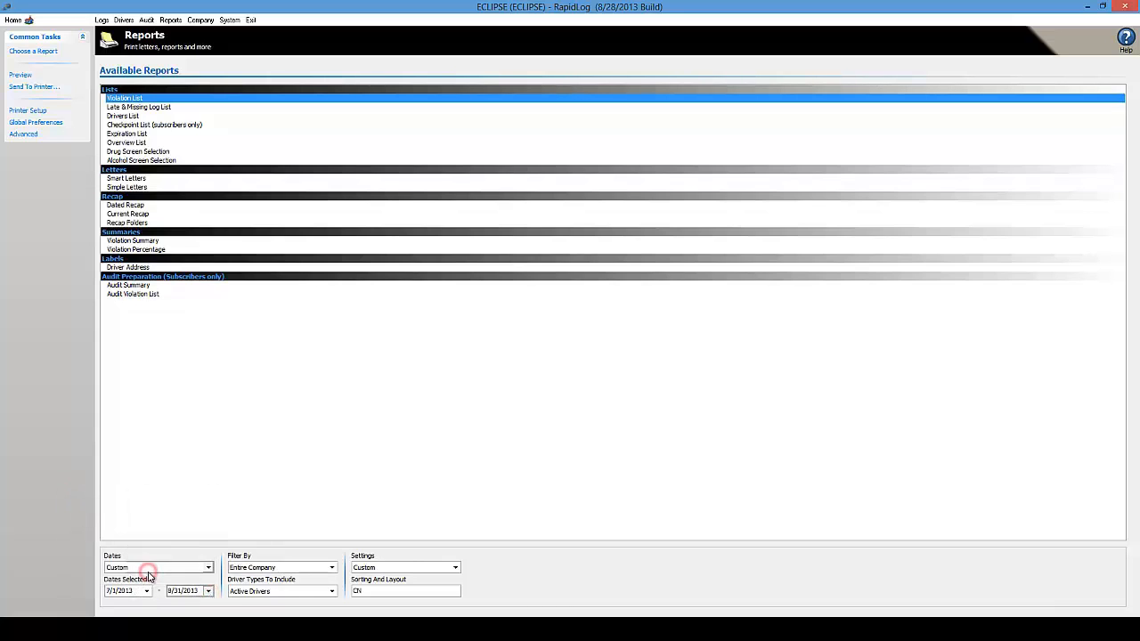
click(192, 591)
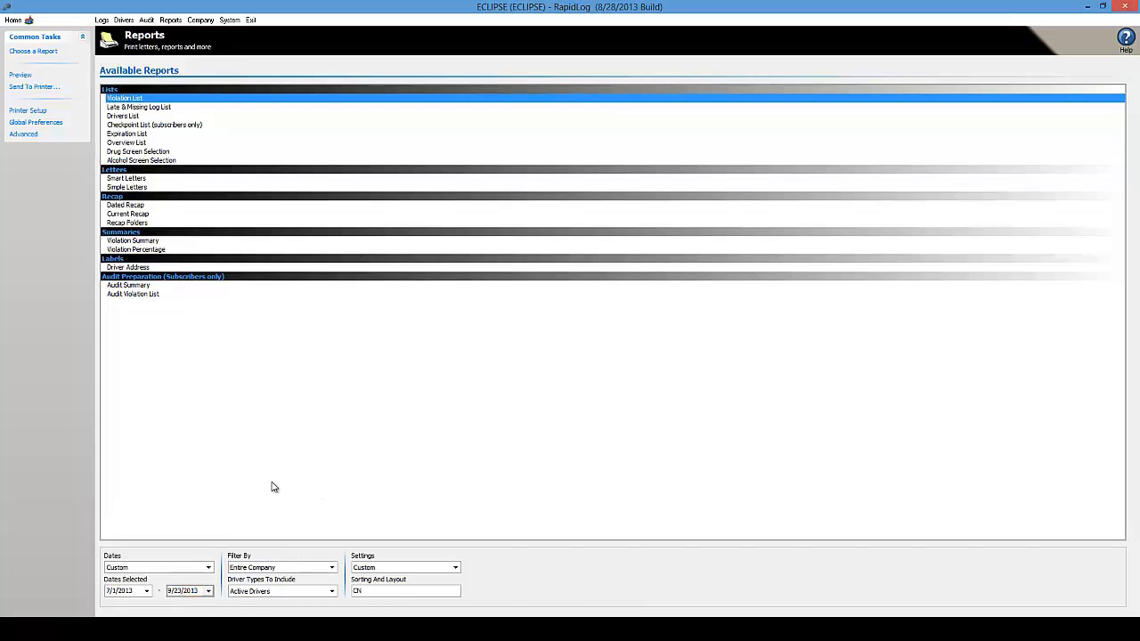
Keep the Entire Company filter, include All Drivers, and preview the Violation List
click(335, 568)
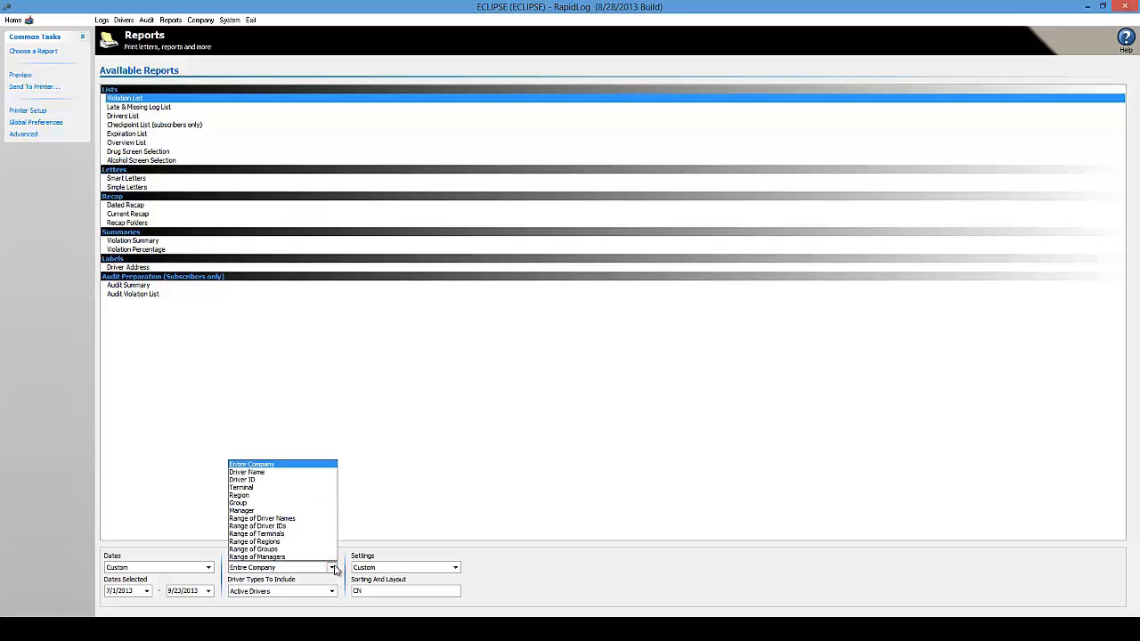
click(283, 465)
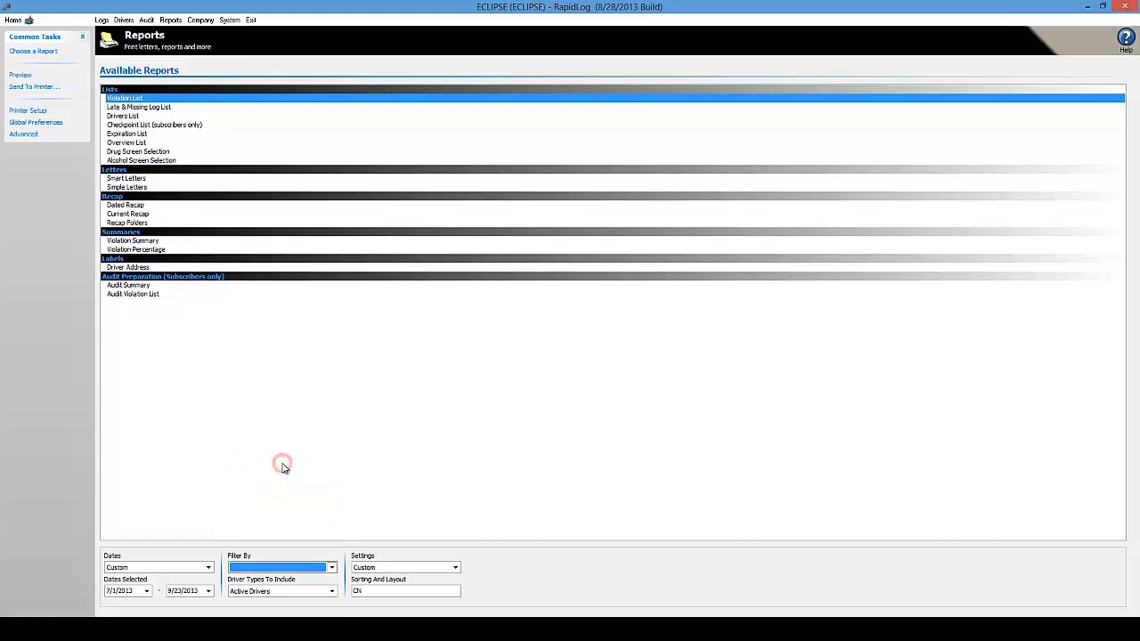
click(332, 592)
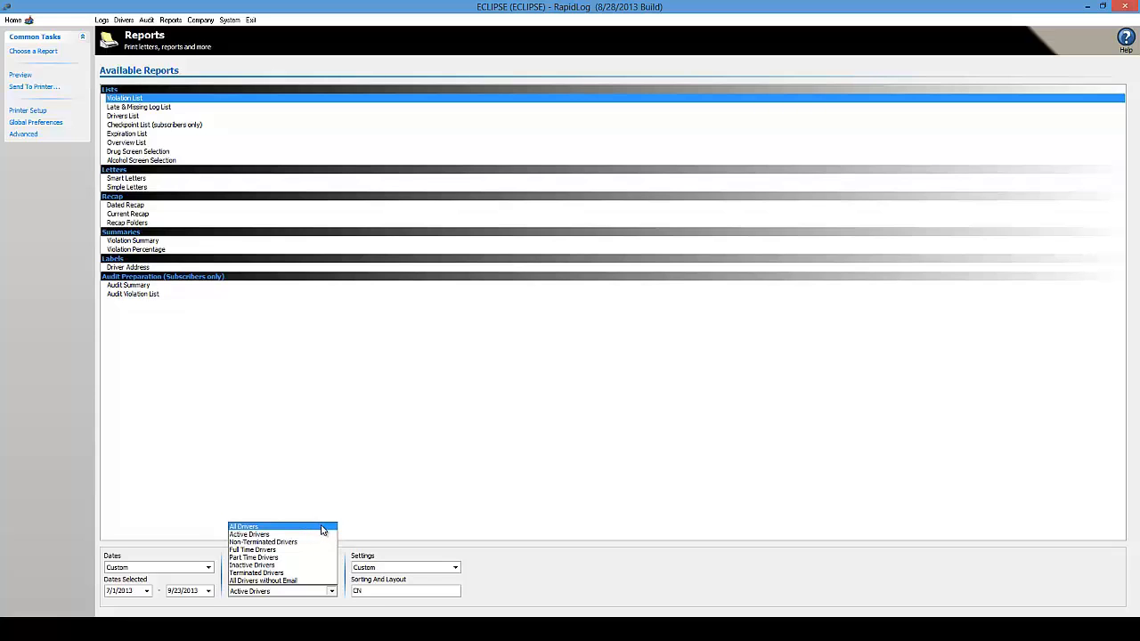
click(322, 527)
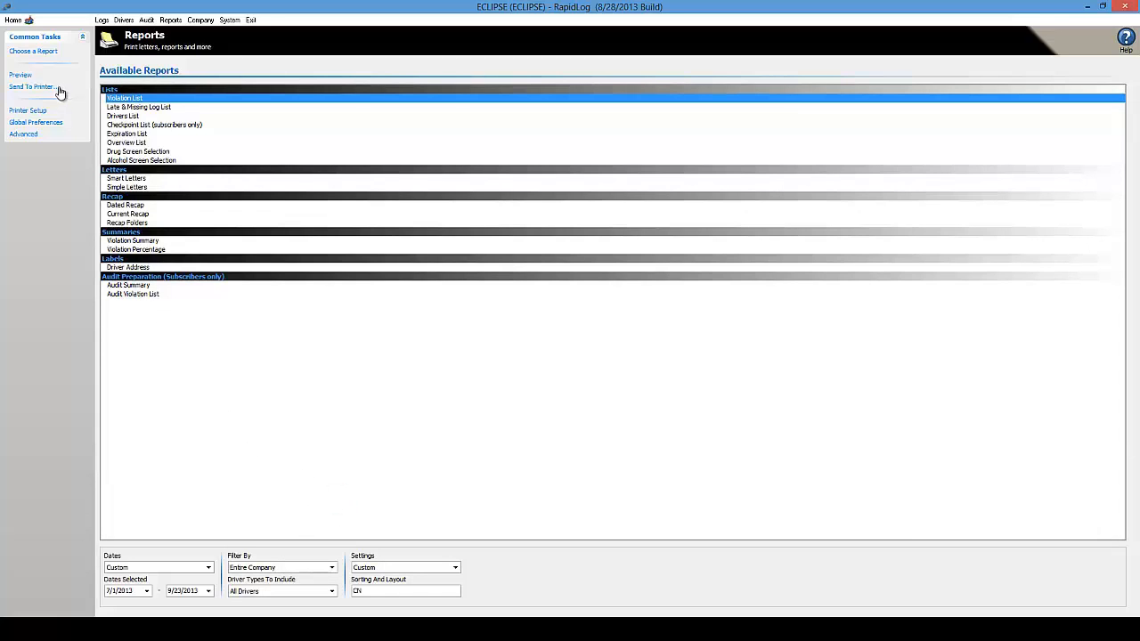
click(27, 77)
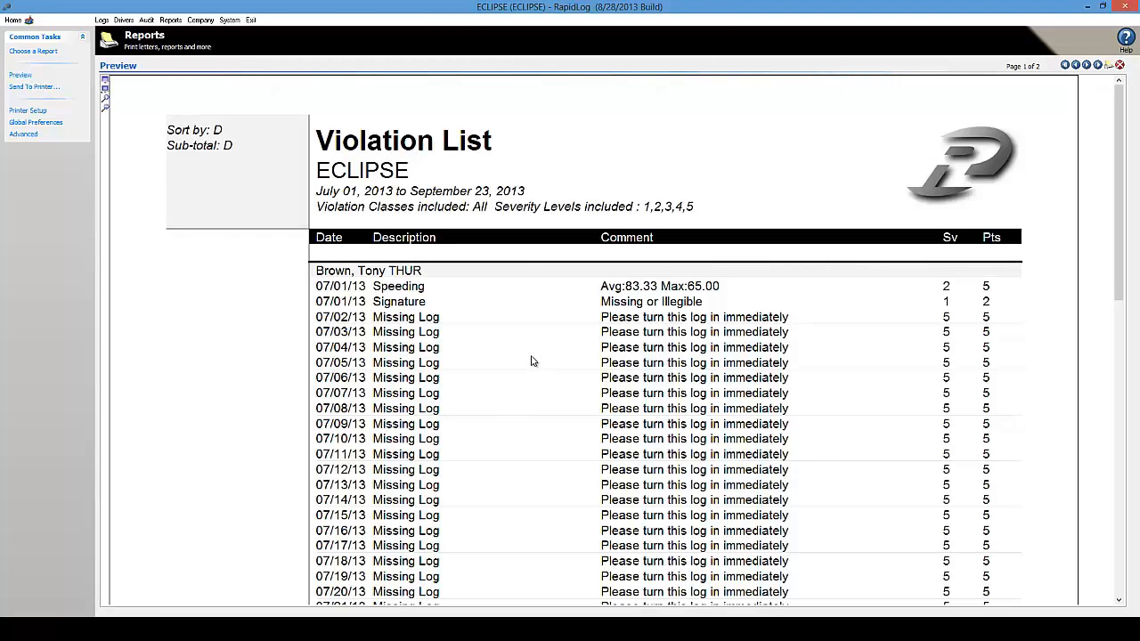
Cancel the Page Selection prompt without choosing pages and return to the reports list
click(1107, 66)
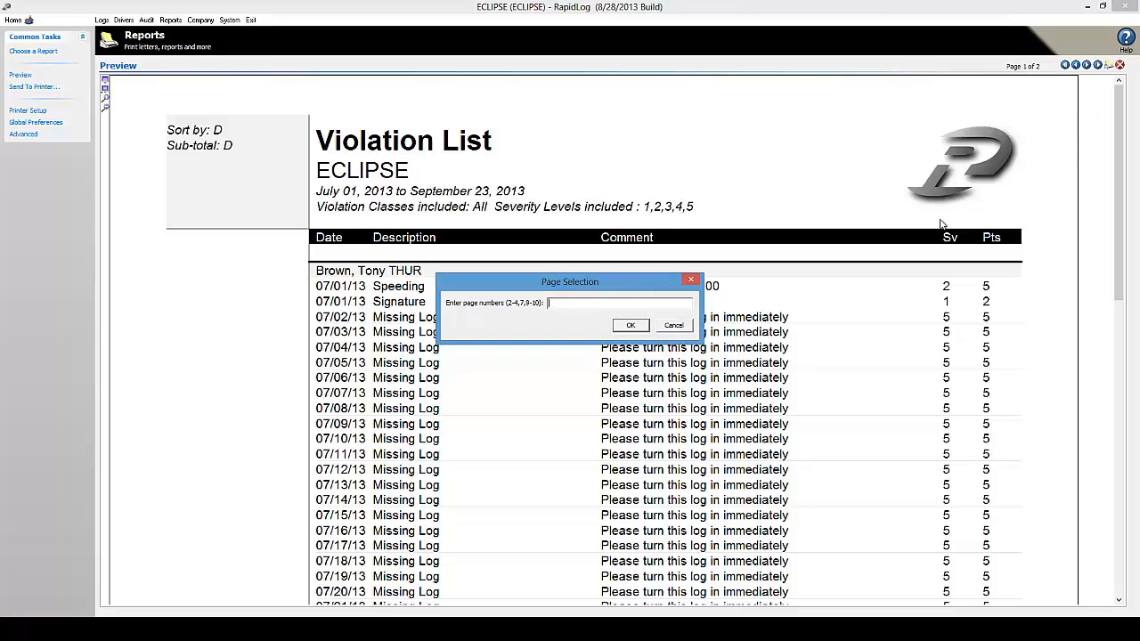
click(1030, 71)
click(557, 308)
click(676, 325)
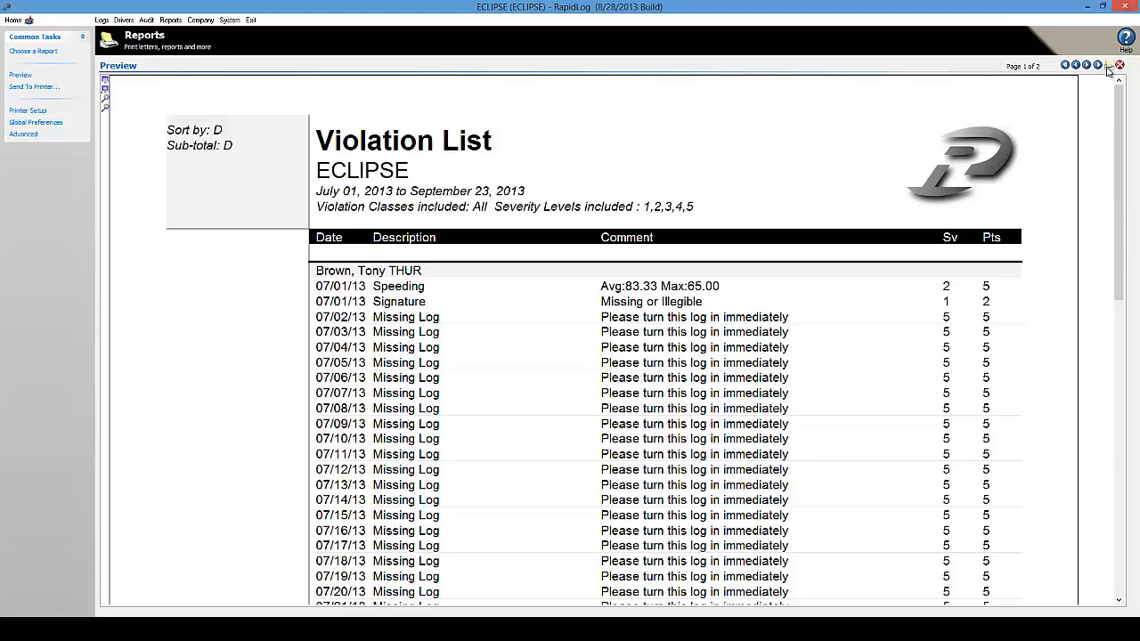
click(33, 50)
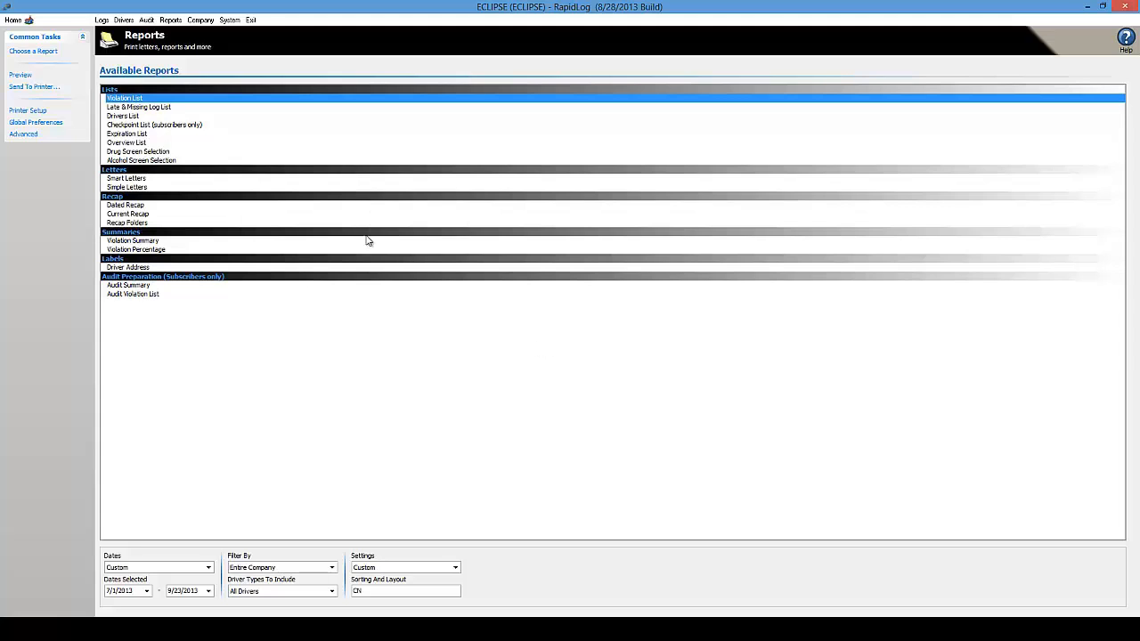
Generate the Violation List preview for July 1 to September 23, 2013
click(20, 76)
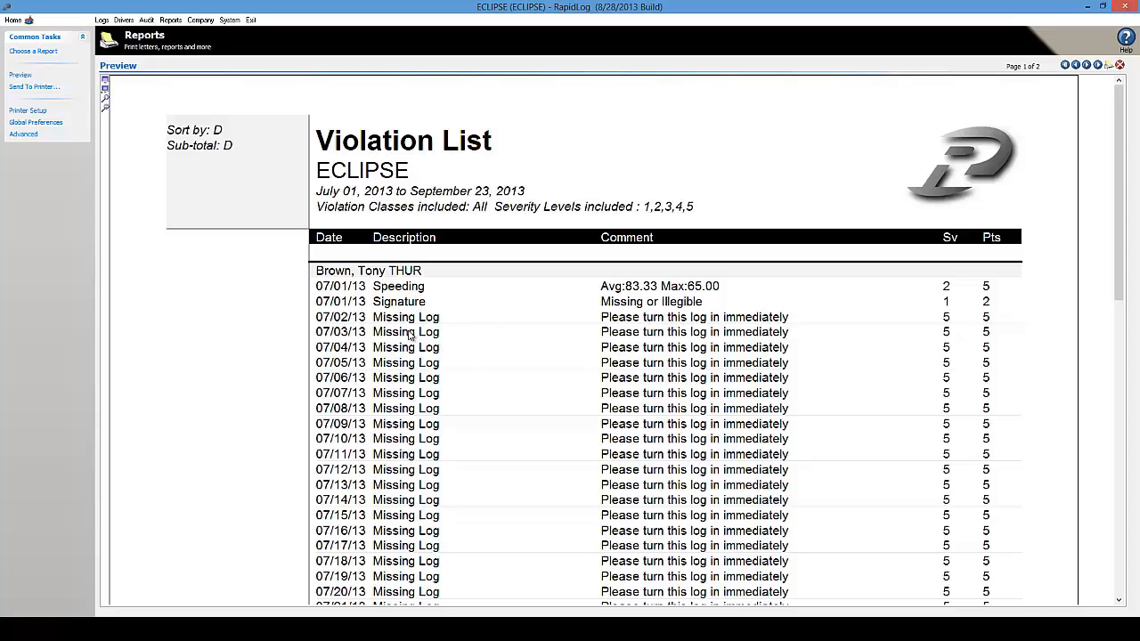
click(359, 305)
click(402, 401)
click(401, 368)
Scroll through the July and August entries, view page 2, then return to page 1
click(1118, 326)
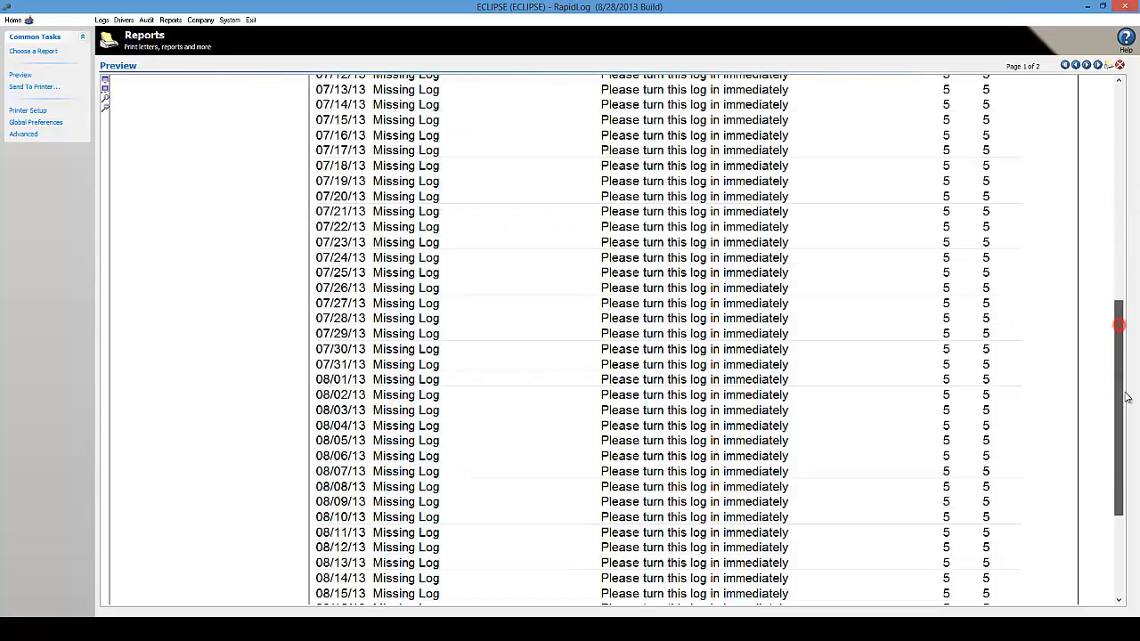
drag(1125, 393, 1137, 163)
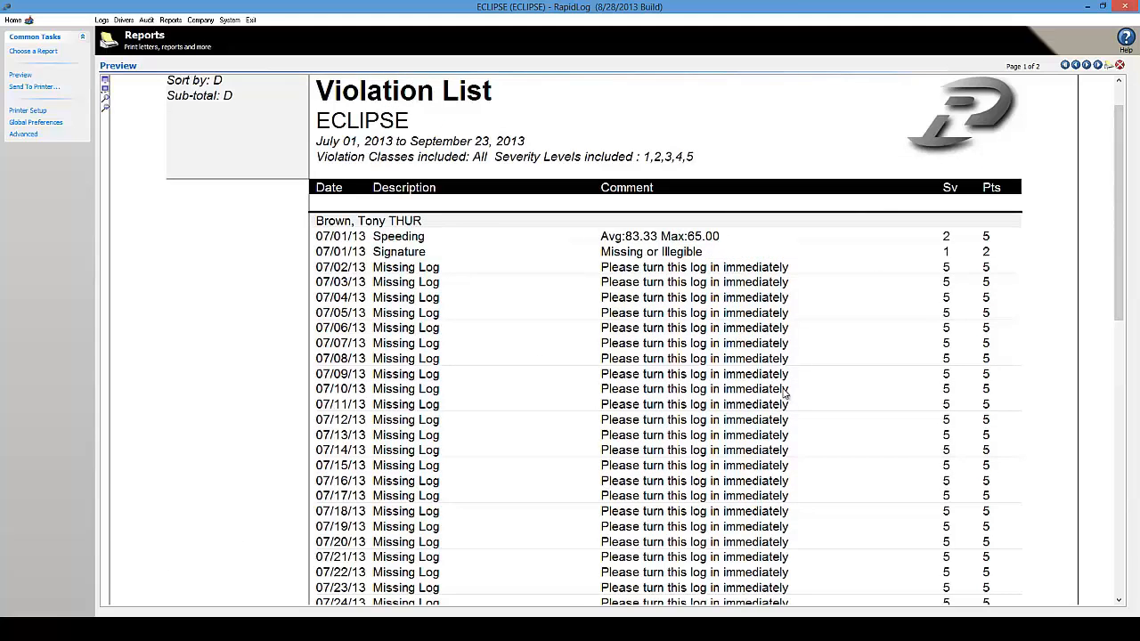
click(1087, 65)
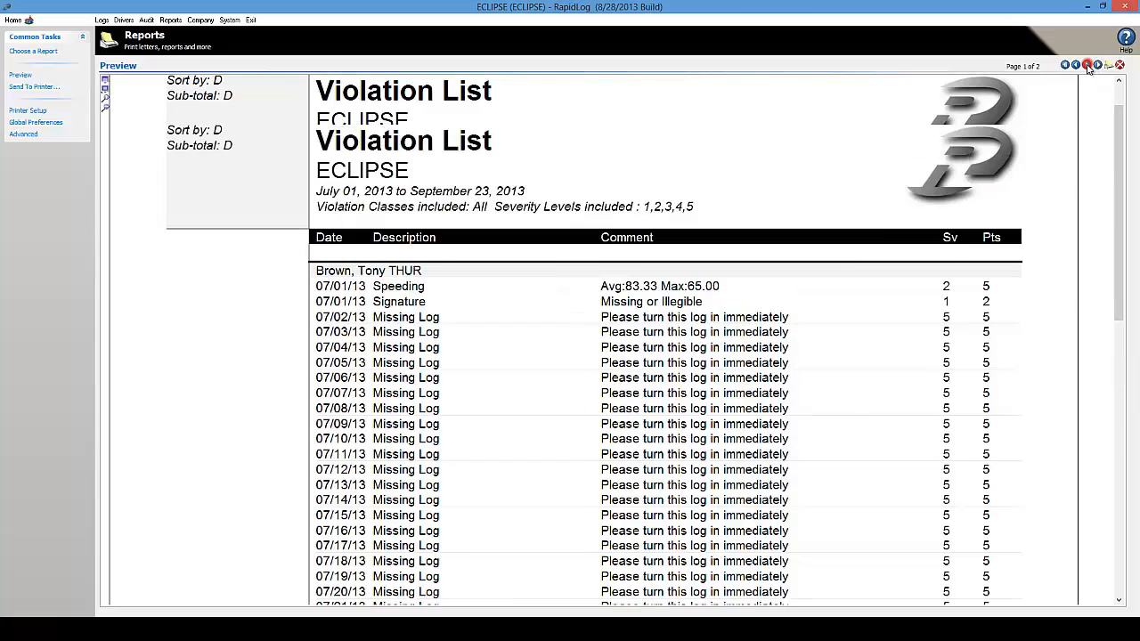
click(1074, 65)
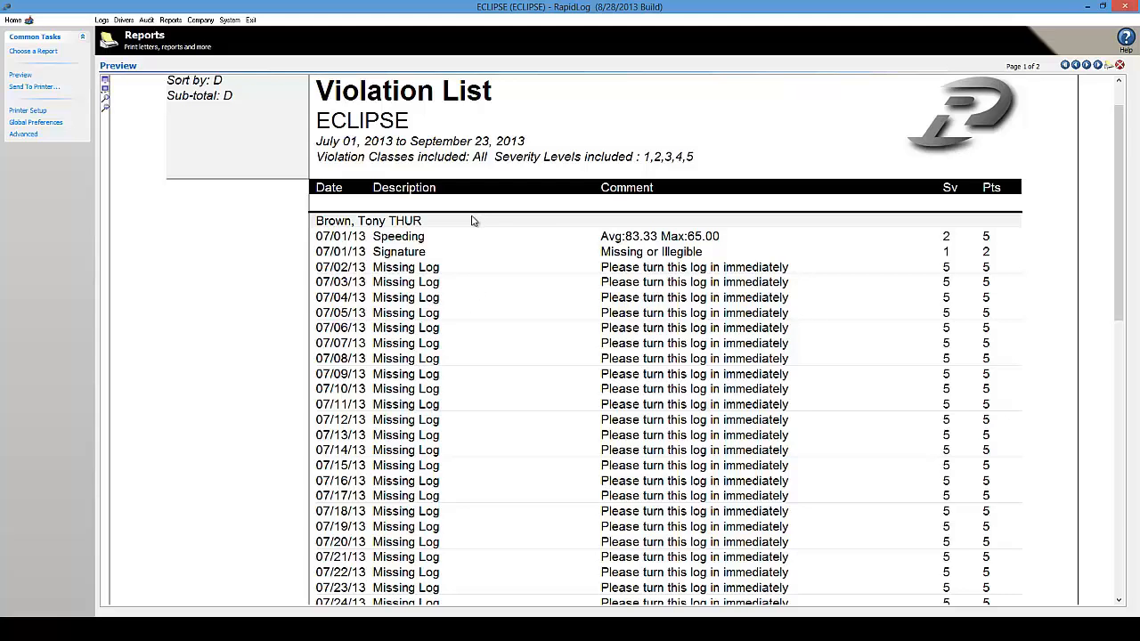
Preview the Late & Missing Log List for 7/1/2013–9/23/2013, then return to the reports list
click(35, 52)
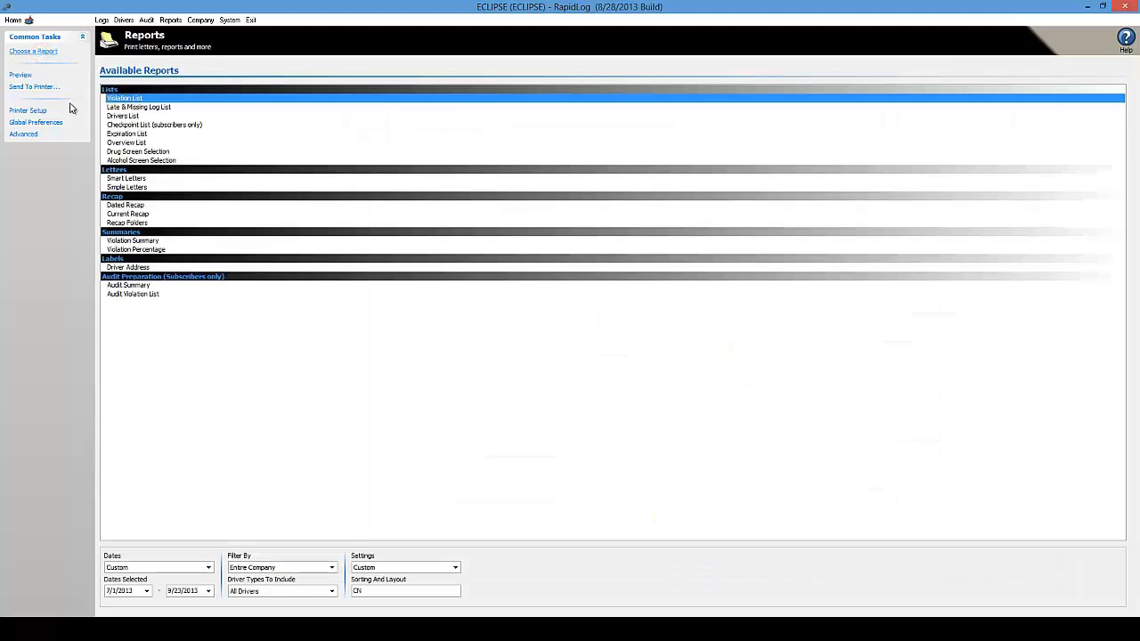
click(155, 108)
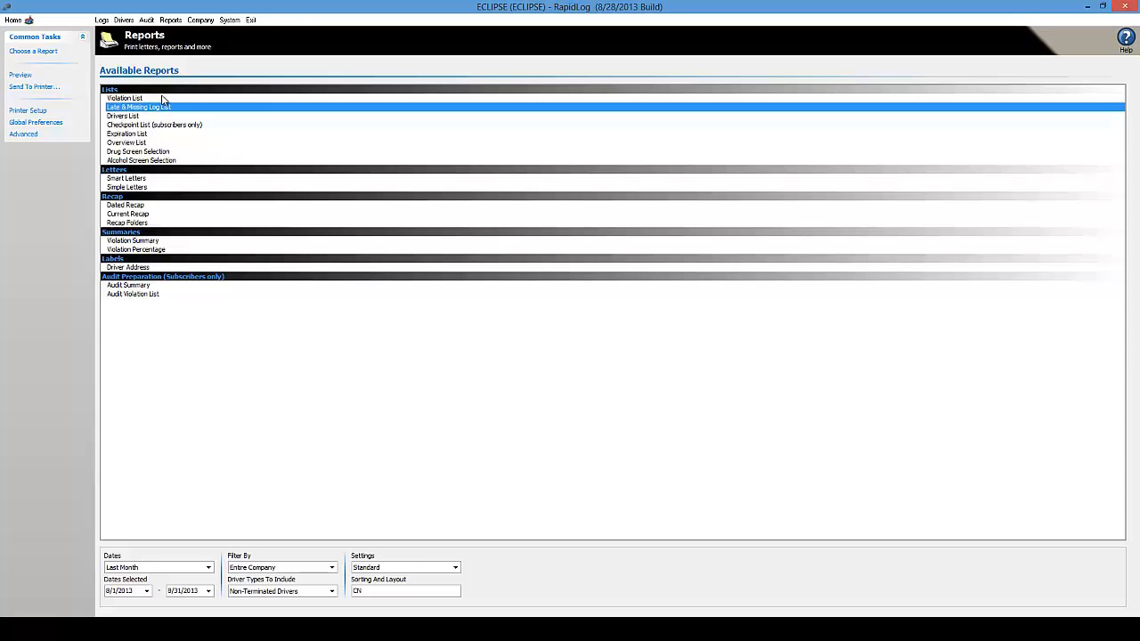
click(146, 591)
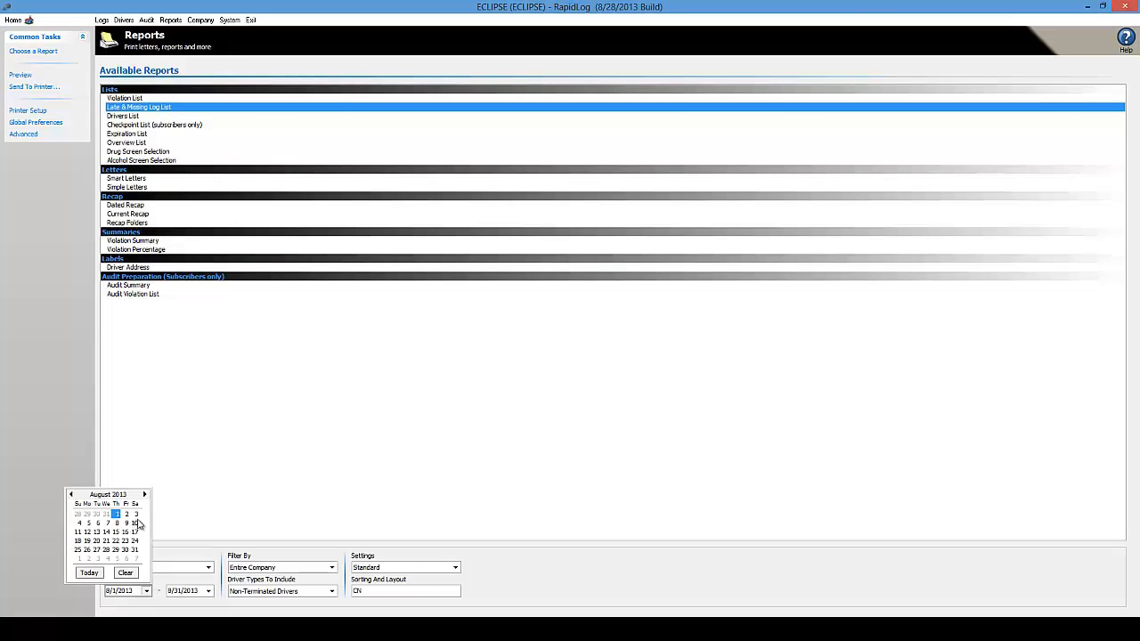
click(70, 494)
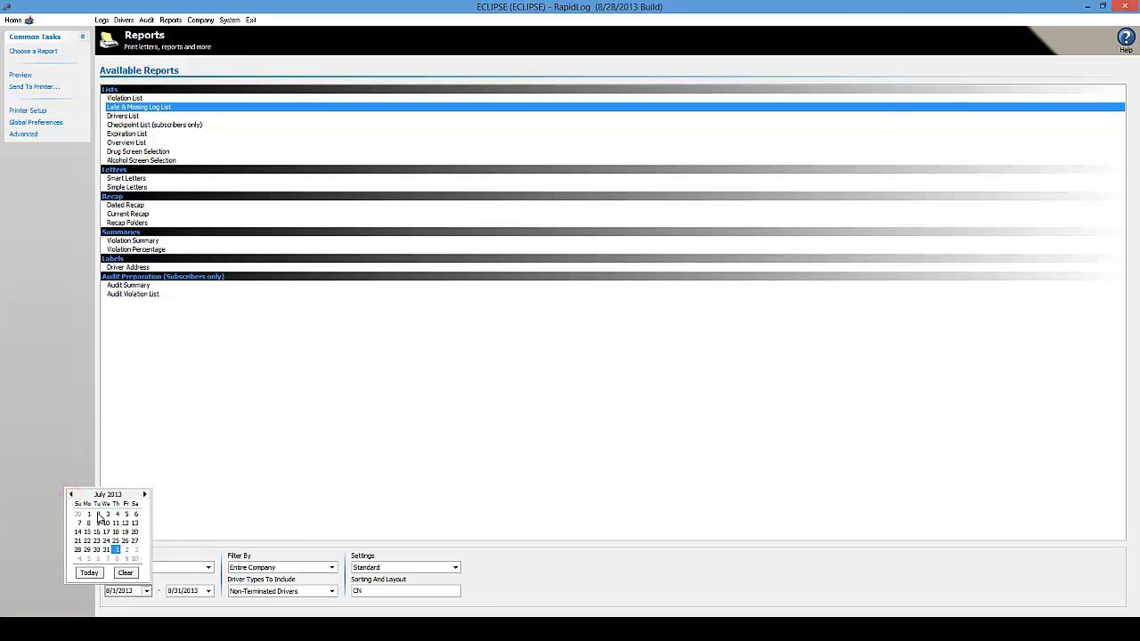
click(90, 515)
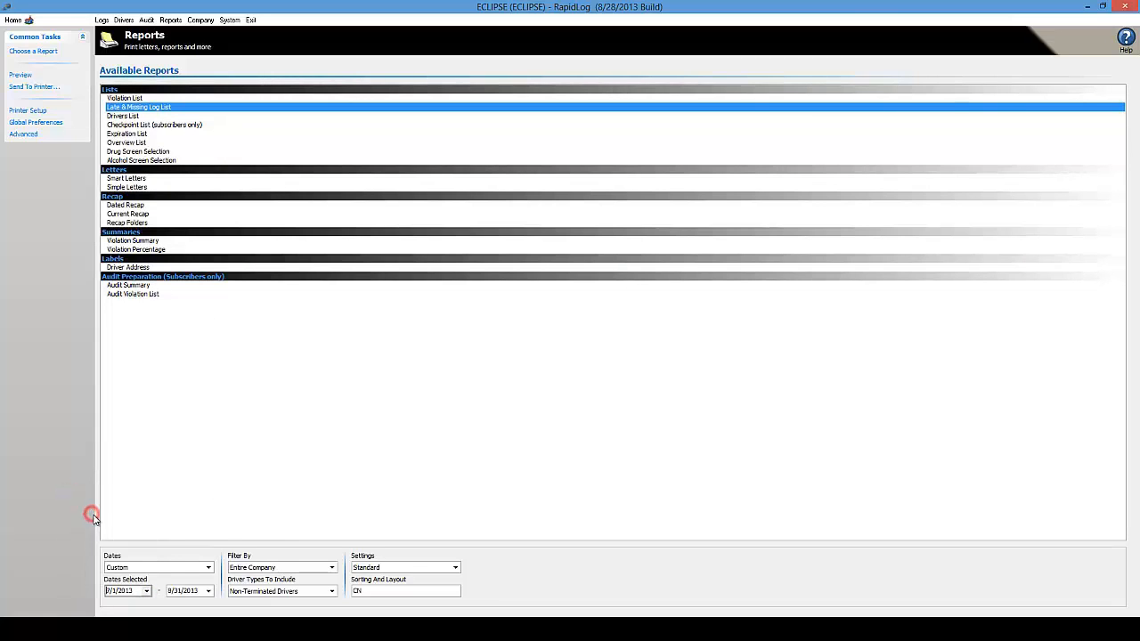
click(209, 590)
click(151, 572)
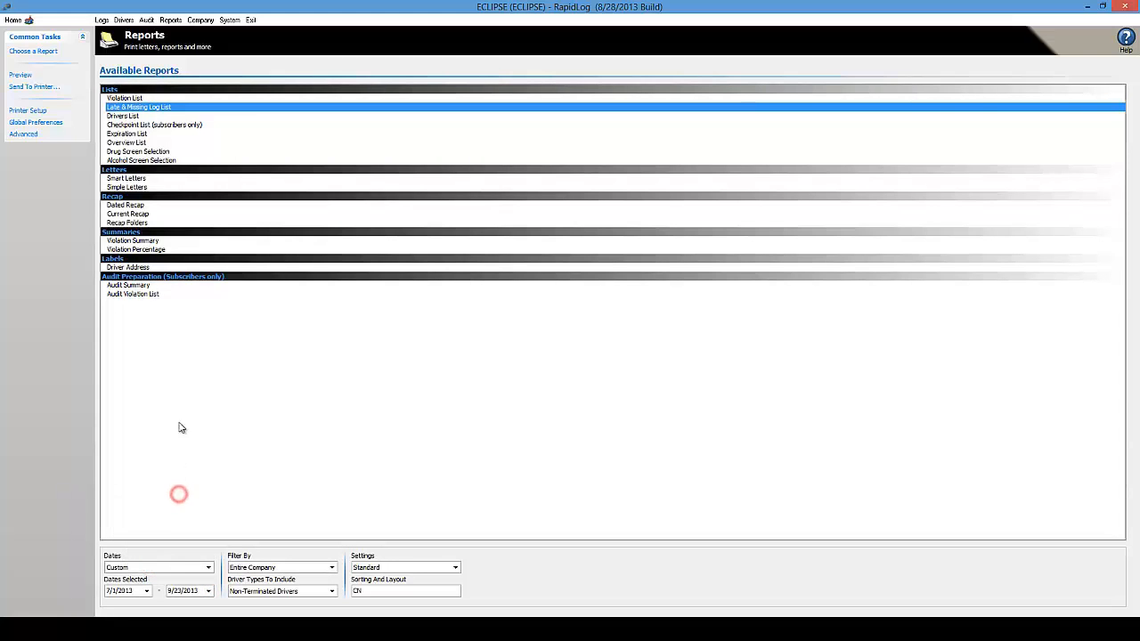
click(19, 75)
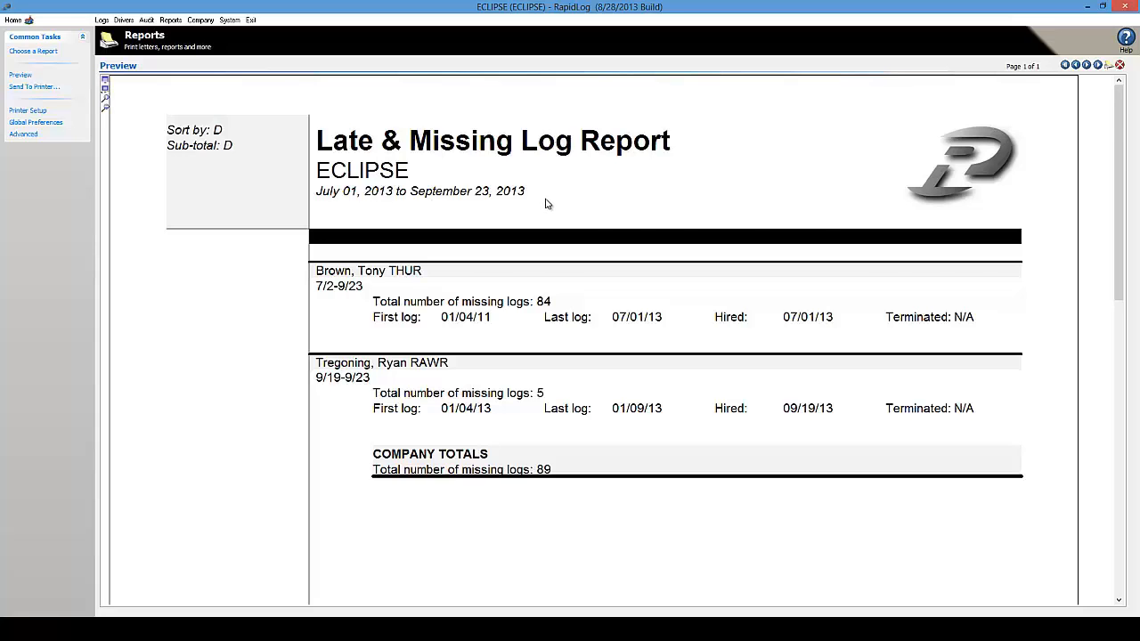
click(33, 50)
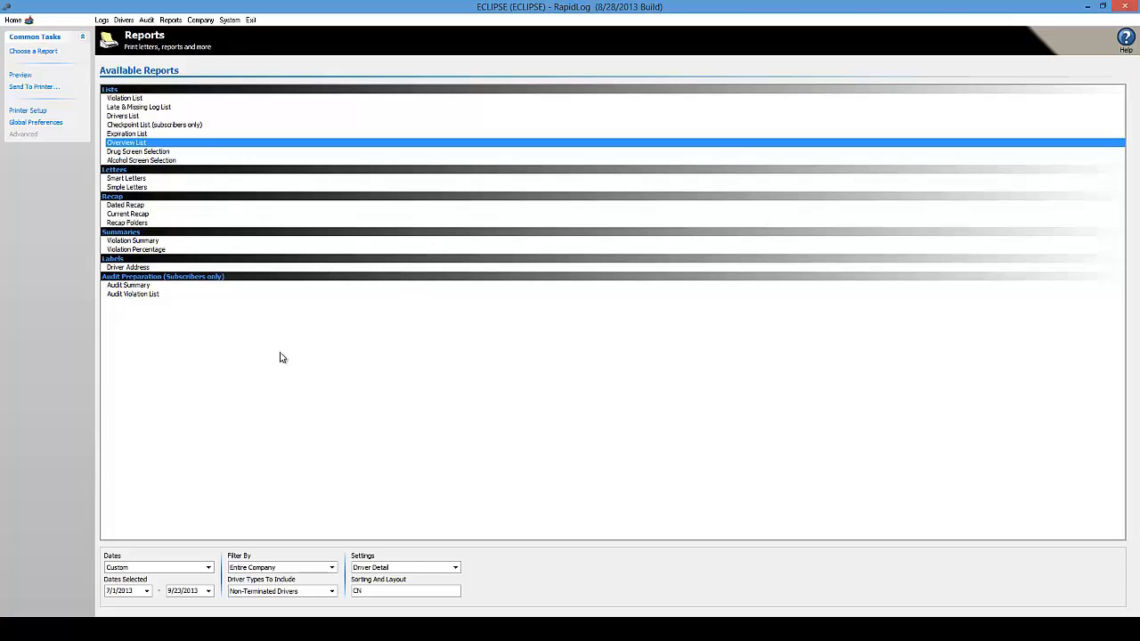
Preview the Overview Report, scrolling down to its legend and footer and back up
click(20, 75)
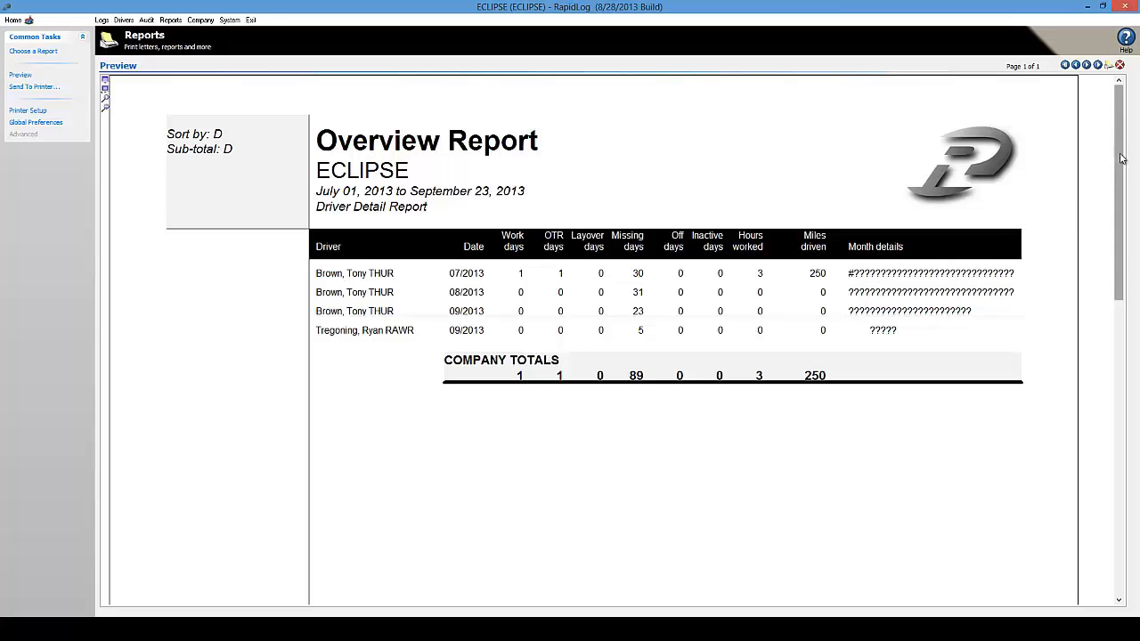
drag(1119, 178, 1110, 425)
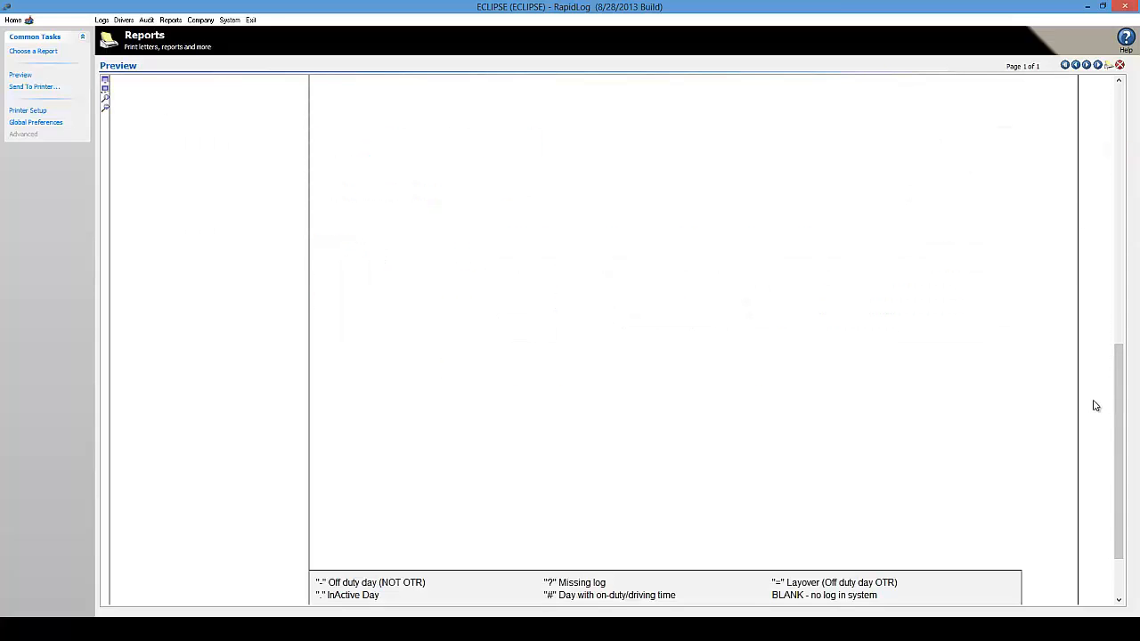
scroll(1118, 471, down, 2)
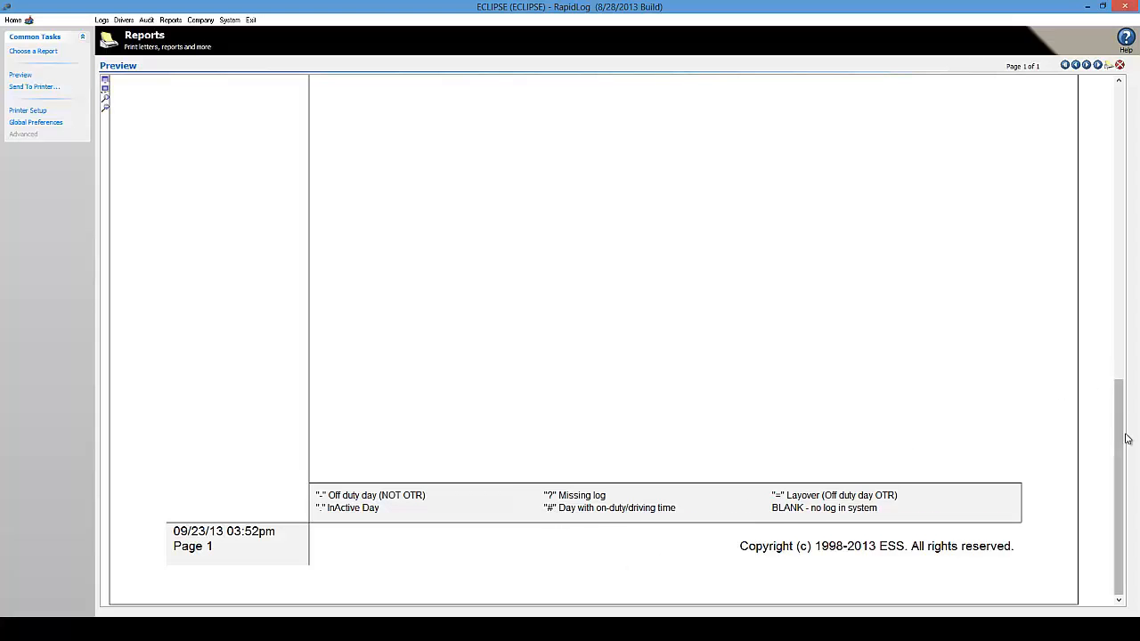
drag(1118, 443, 1125, 121)
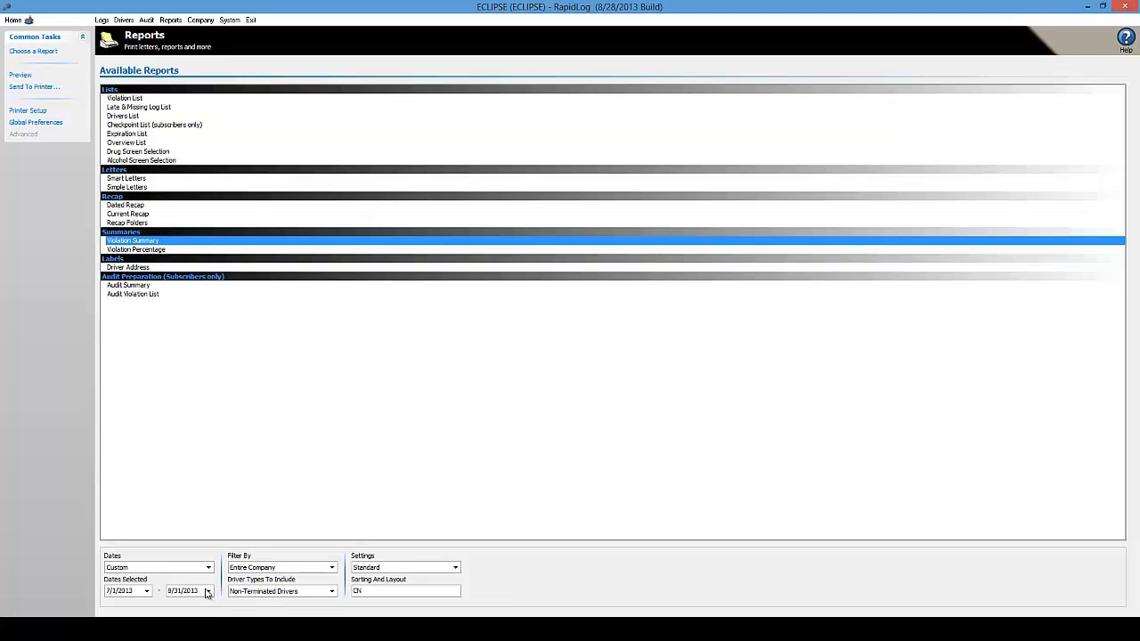
Include All Drivers and set the end date to September 23, 2013
click(331, 592)
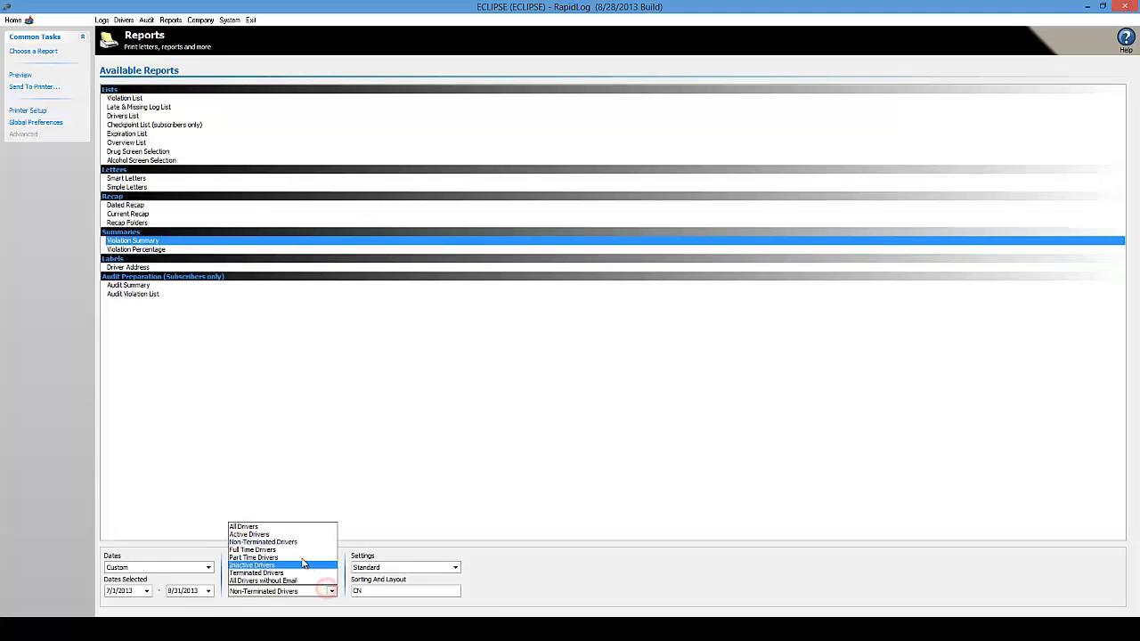
click(268, 526)
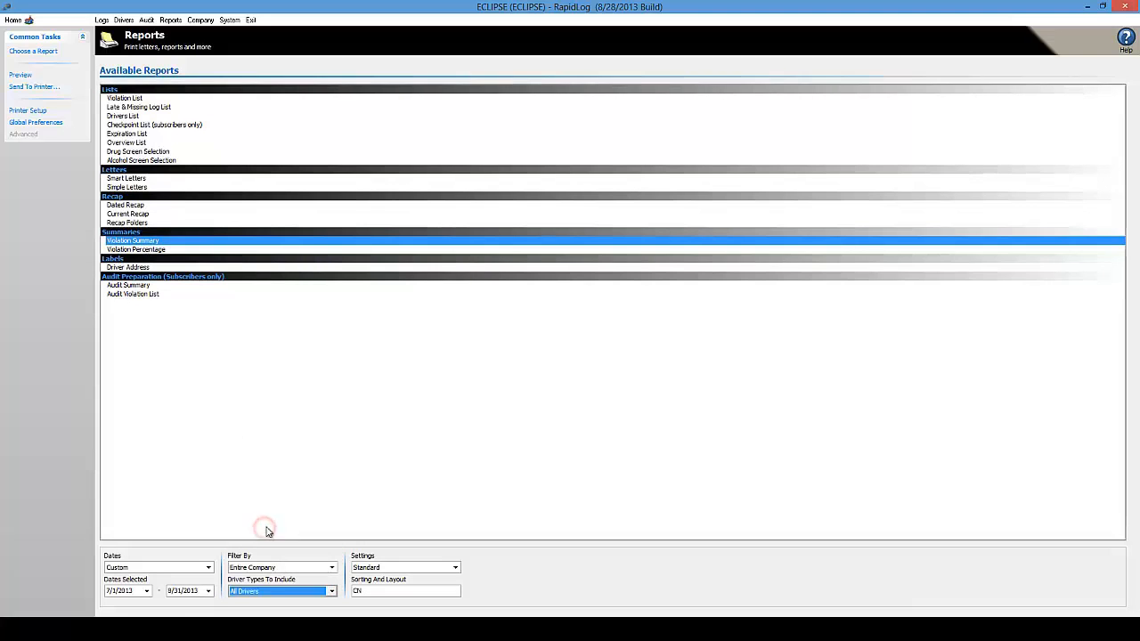
click(208, 591)
click(206, 494)
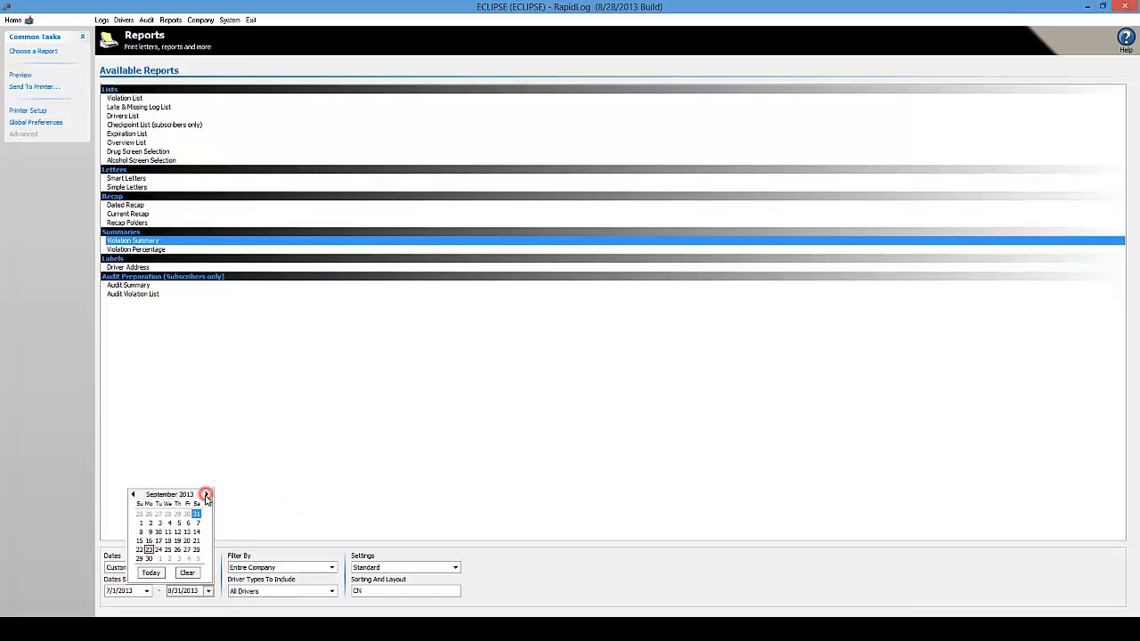
click(148, 549)
click(243, 487)
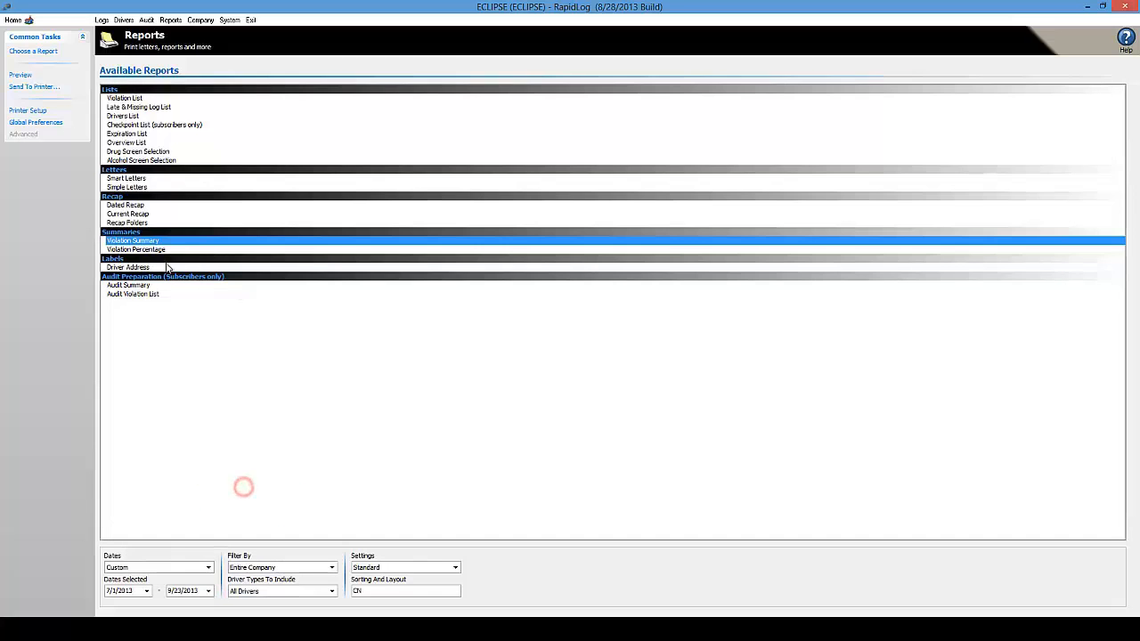
Generate and then regenerate the Violation Summary preview for July 1 to September 23, 2013
click(20, 75)
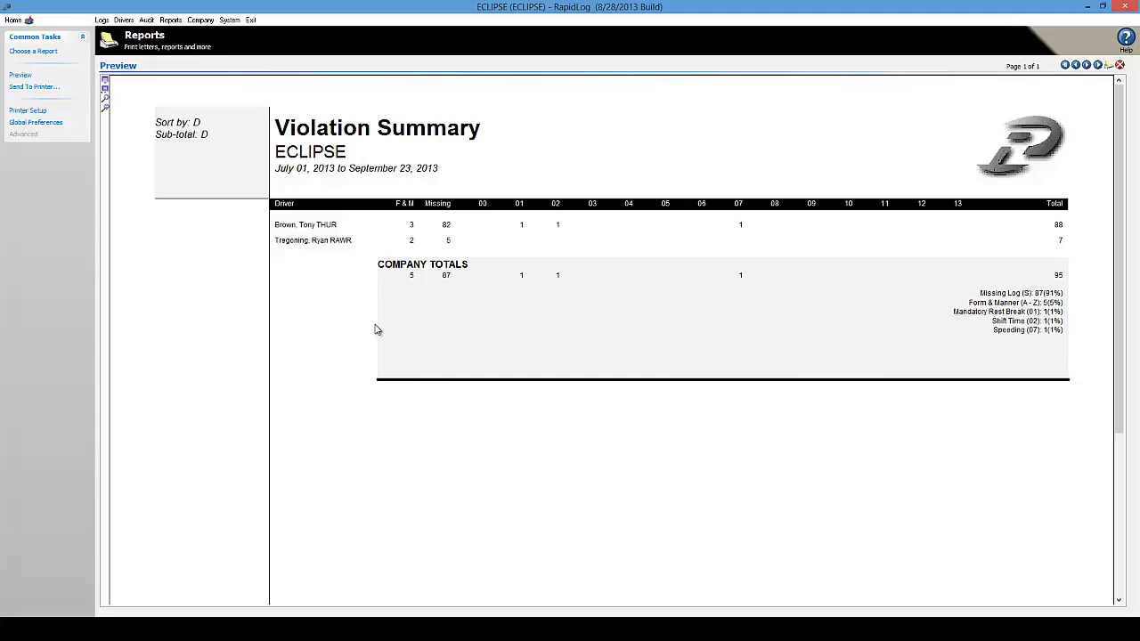
click(19, 75)
Select the Simple Letters report with a start date of 7/1/2013
click(33, 50)
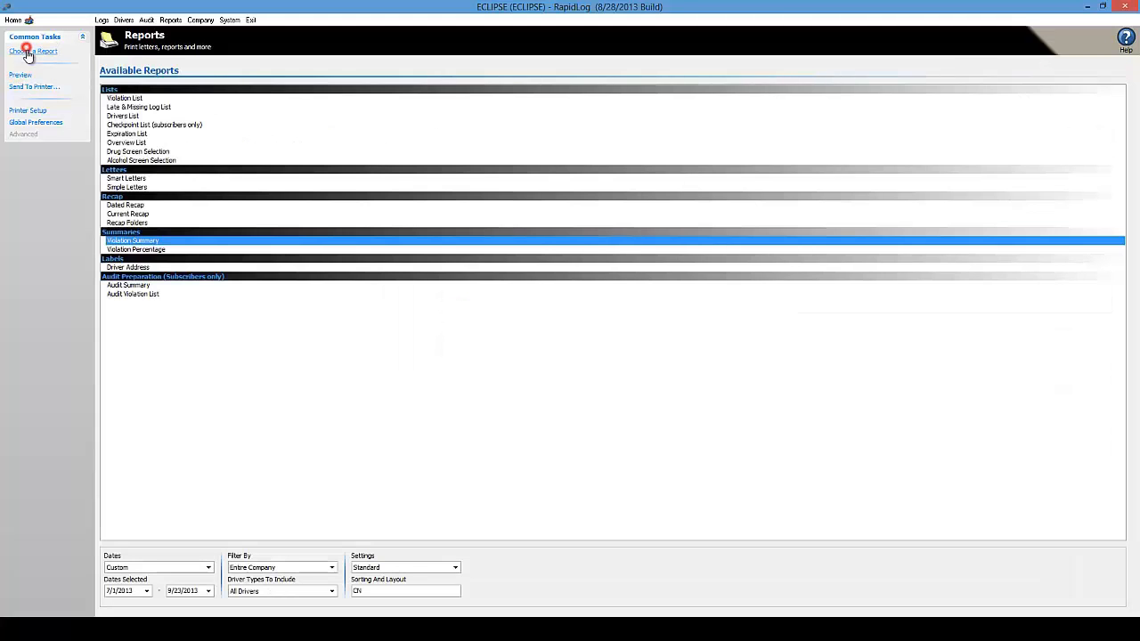
click(323, 373)
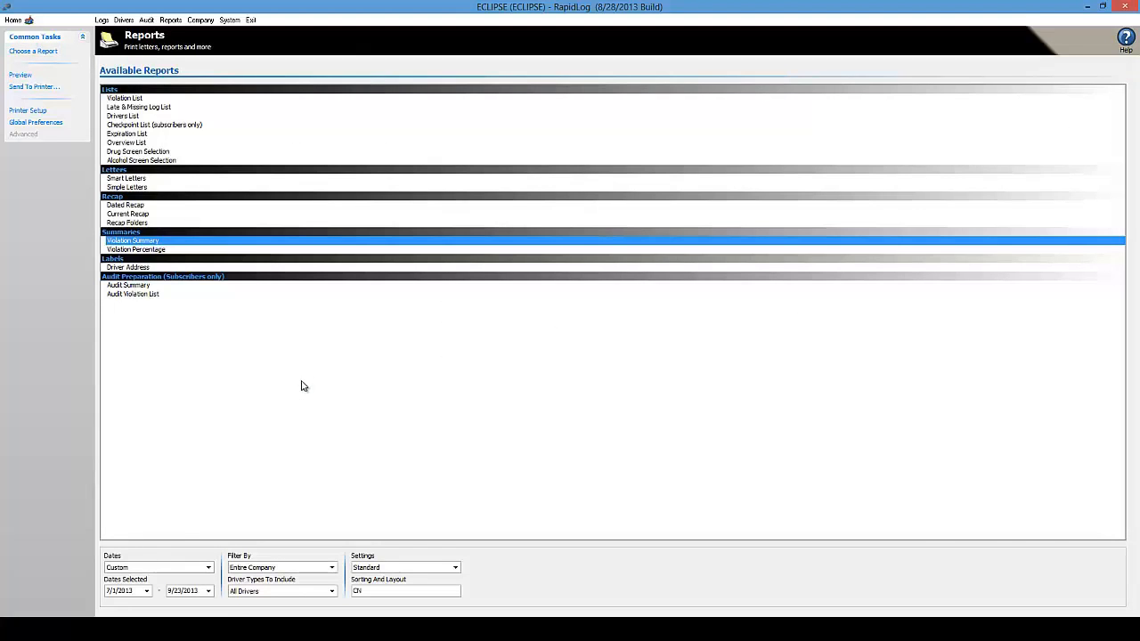
click(134, 187)
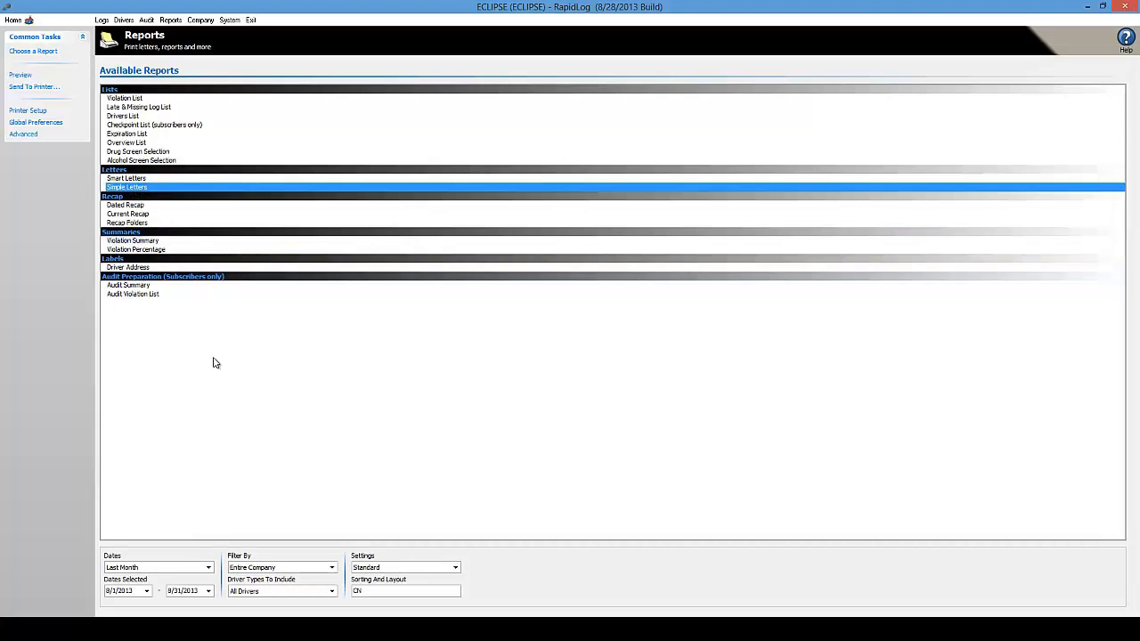
click(148, 591)
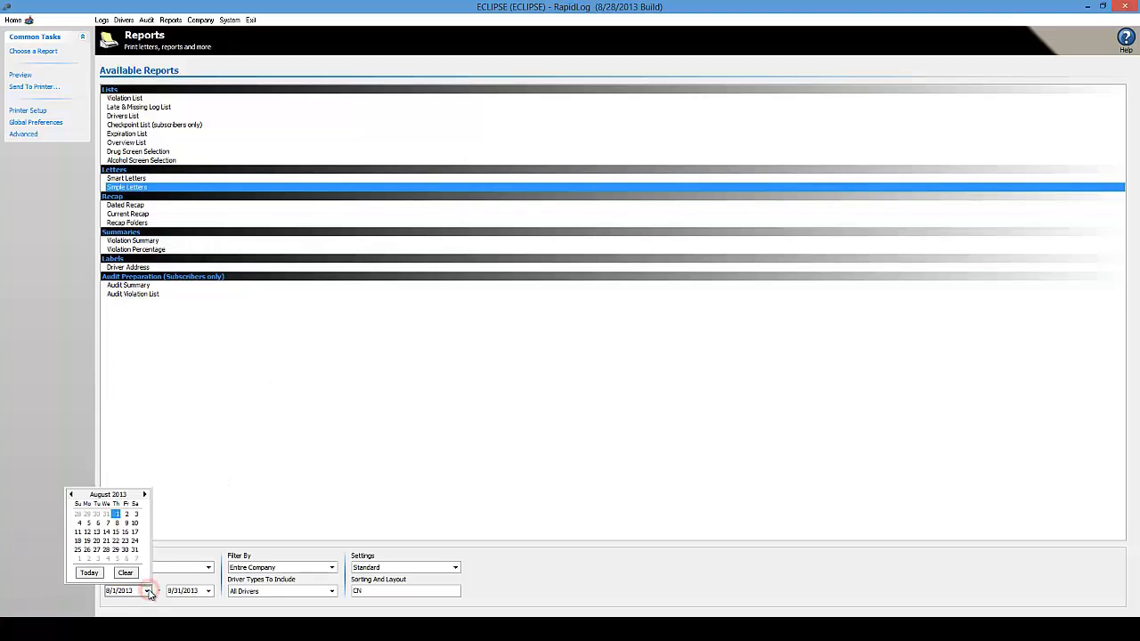
click(70, 494)
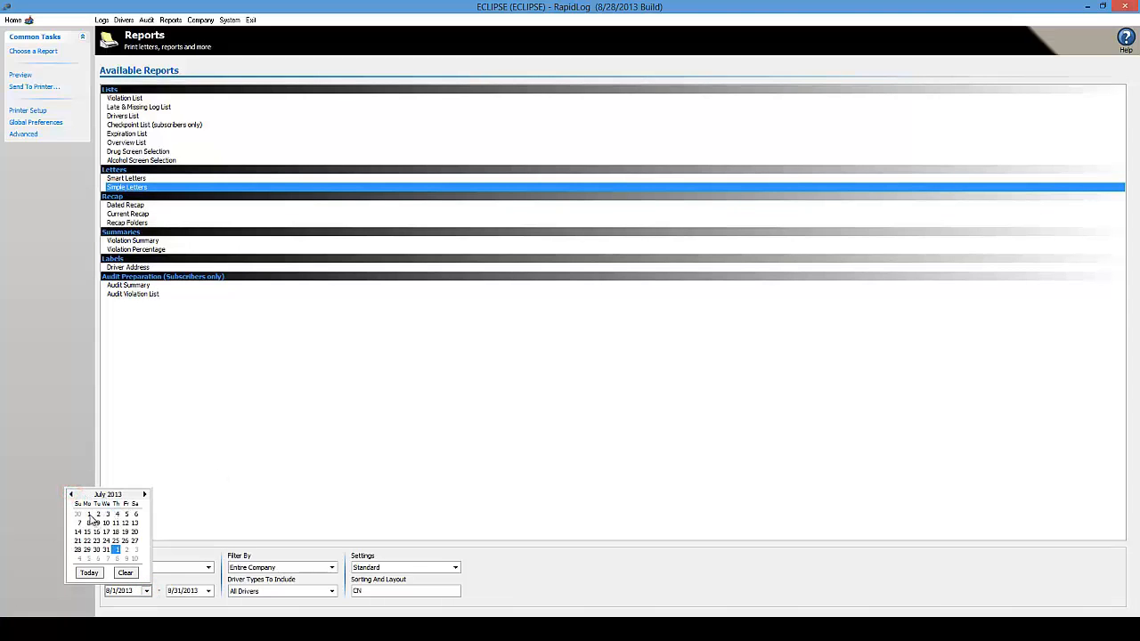
click(89, 514)
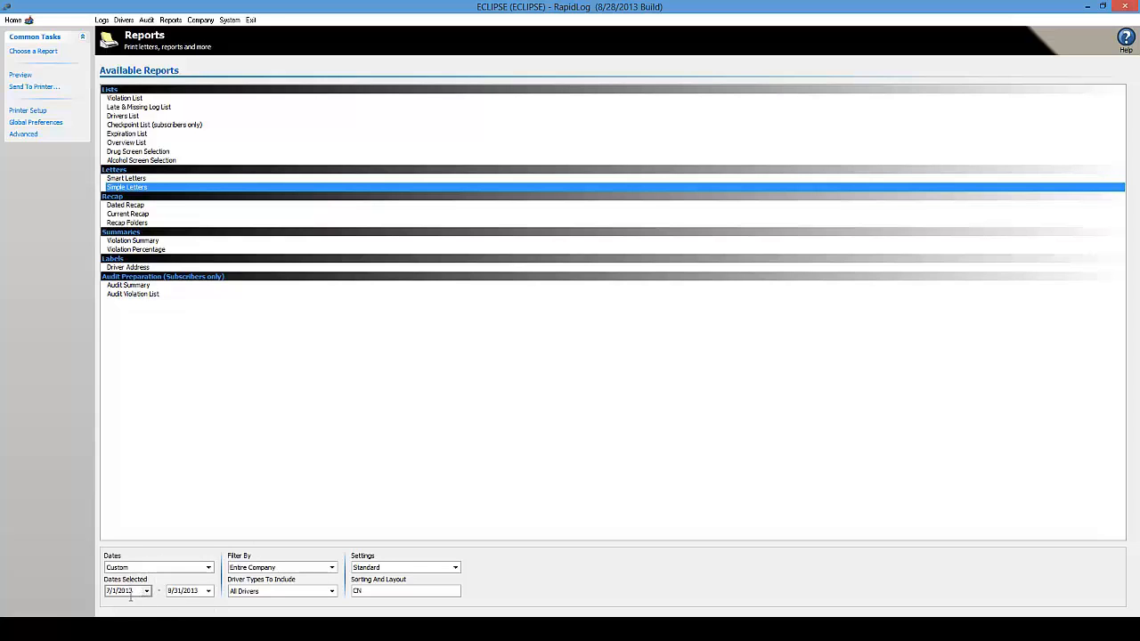
Set the end date to 9/23/2013 and preview the Simple Letters
click(208, 590)
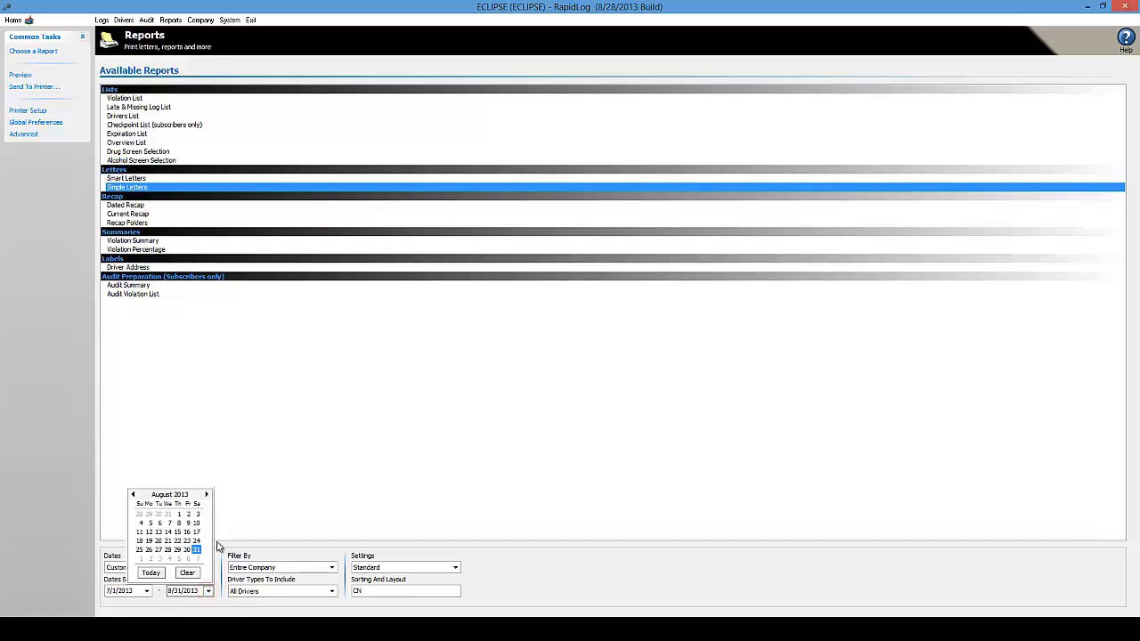
click(207, 494)
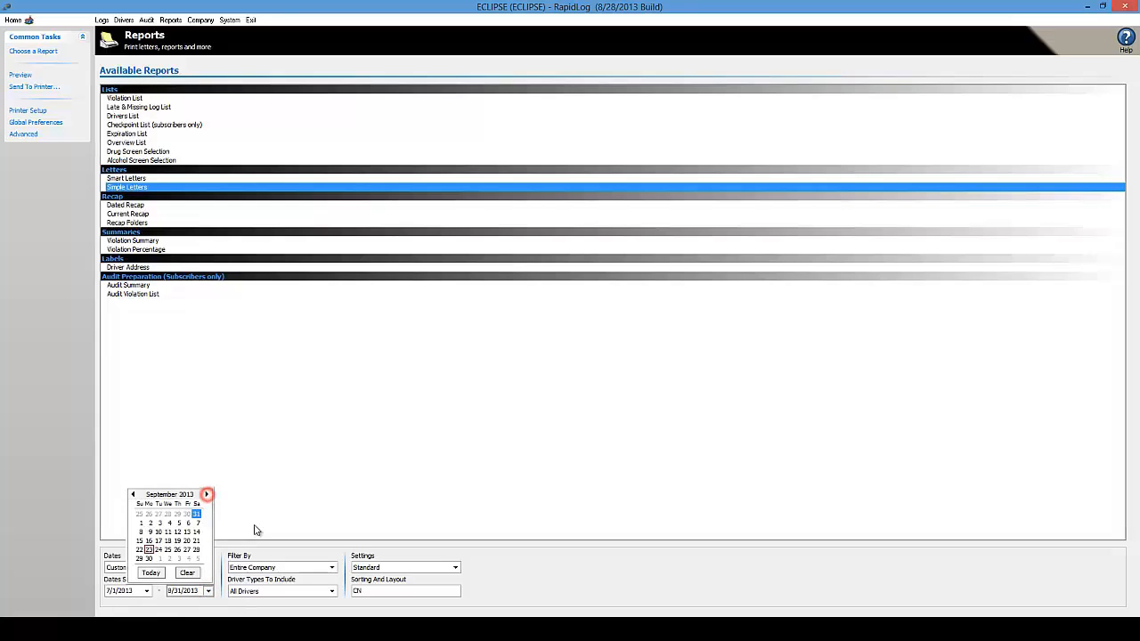
click(148, 549)
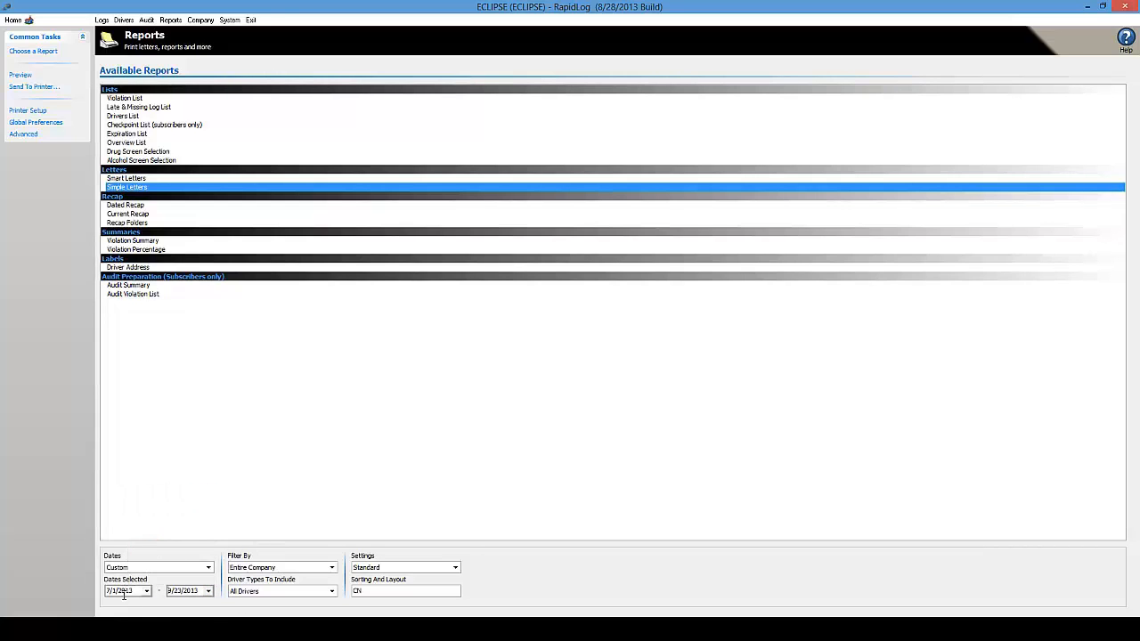
click(276, 441)
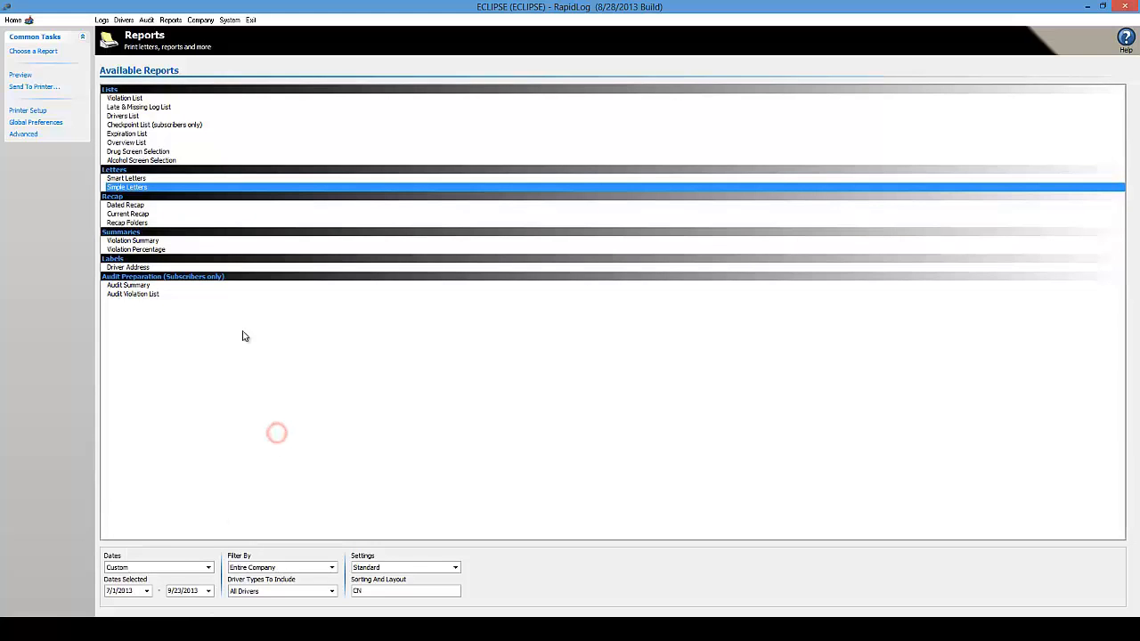
click(18, 75)
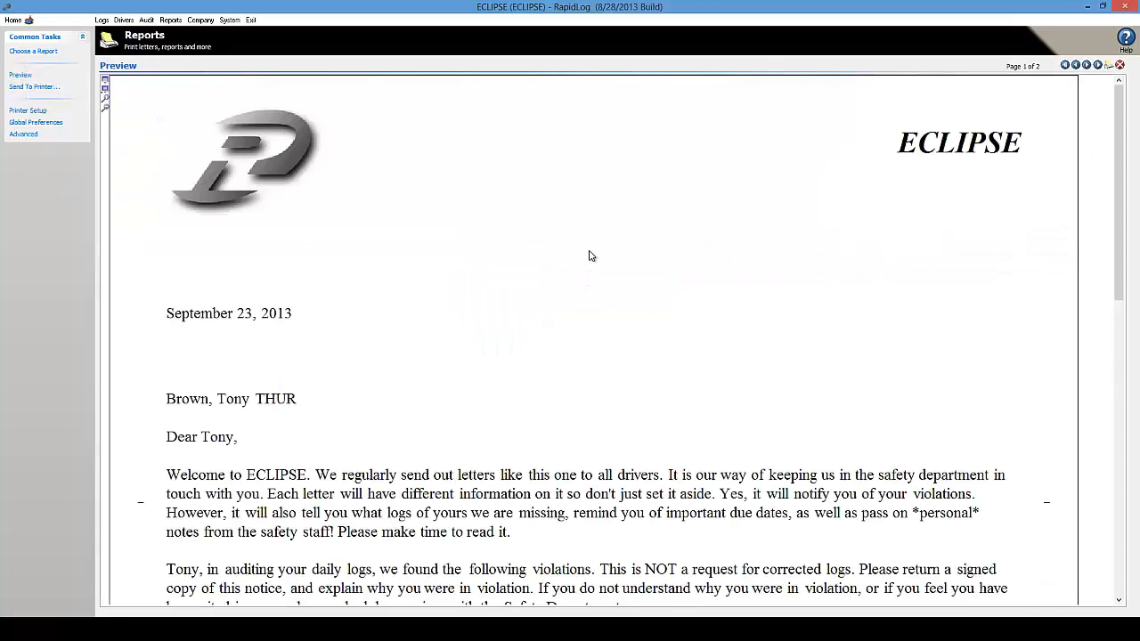
Scroll through the first letter, then go to page 2's second-driver letter
click(652, 442)
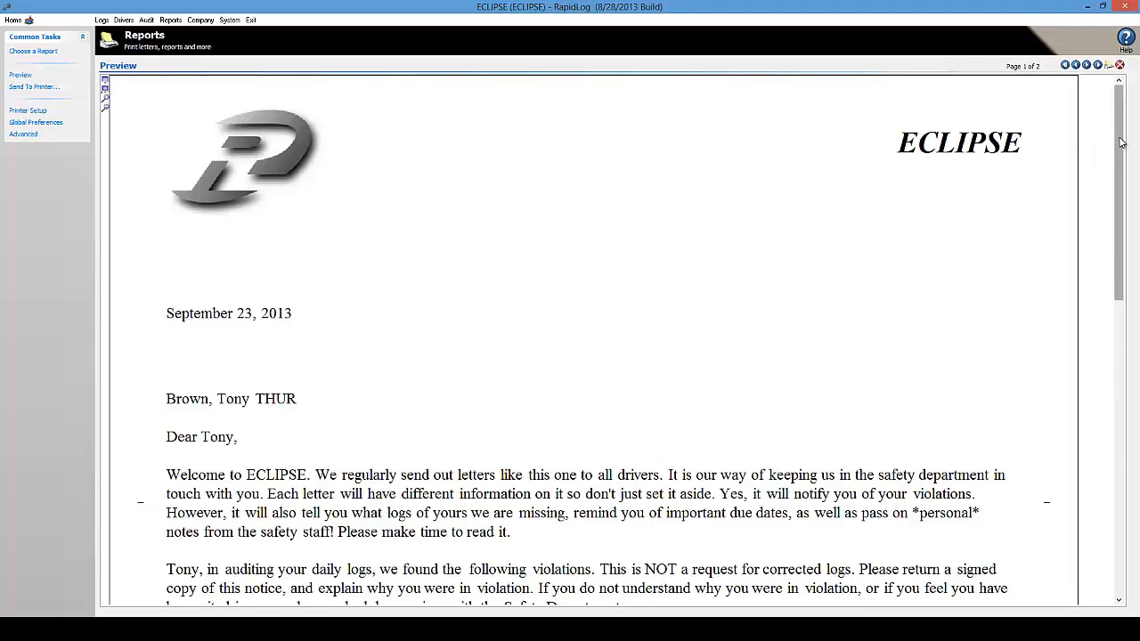
mouse_move(1119, 138)
mouse_down()
mouse_move(1117, 317)
mouse_move(1114, 277)
mouse_up()
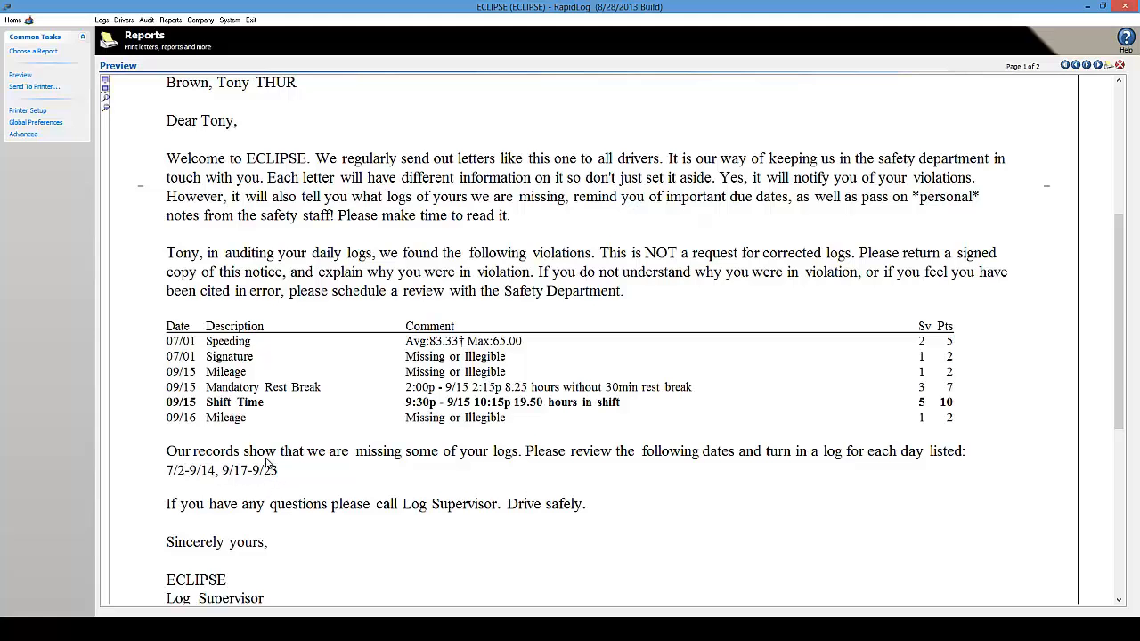
click(1087, 66)
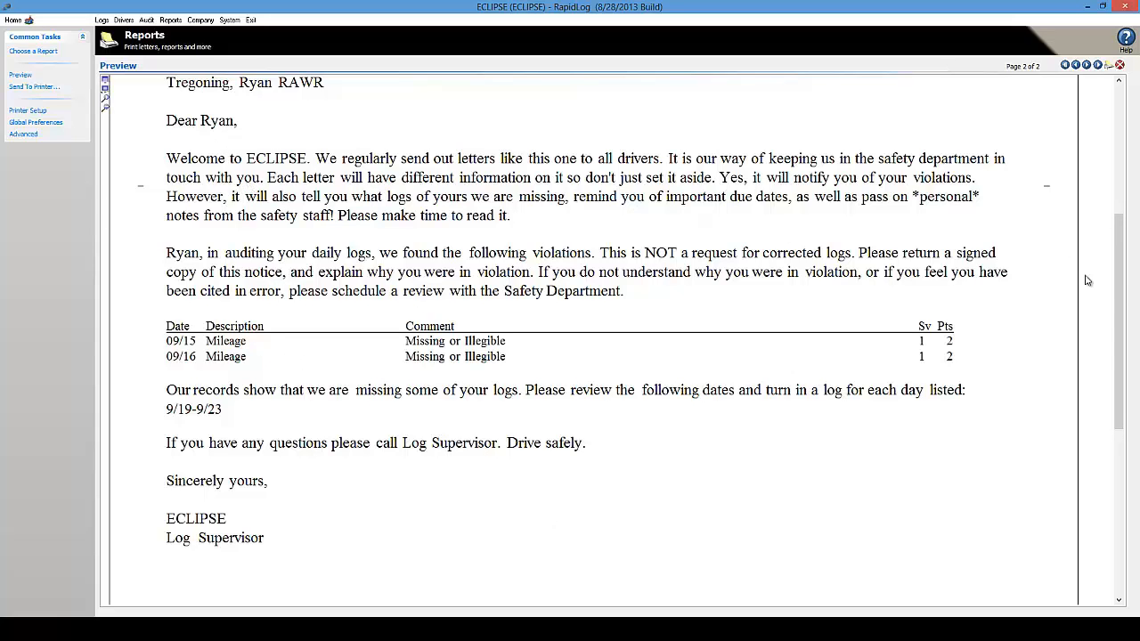
scroll(1126, 300, up, 3)
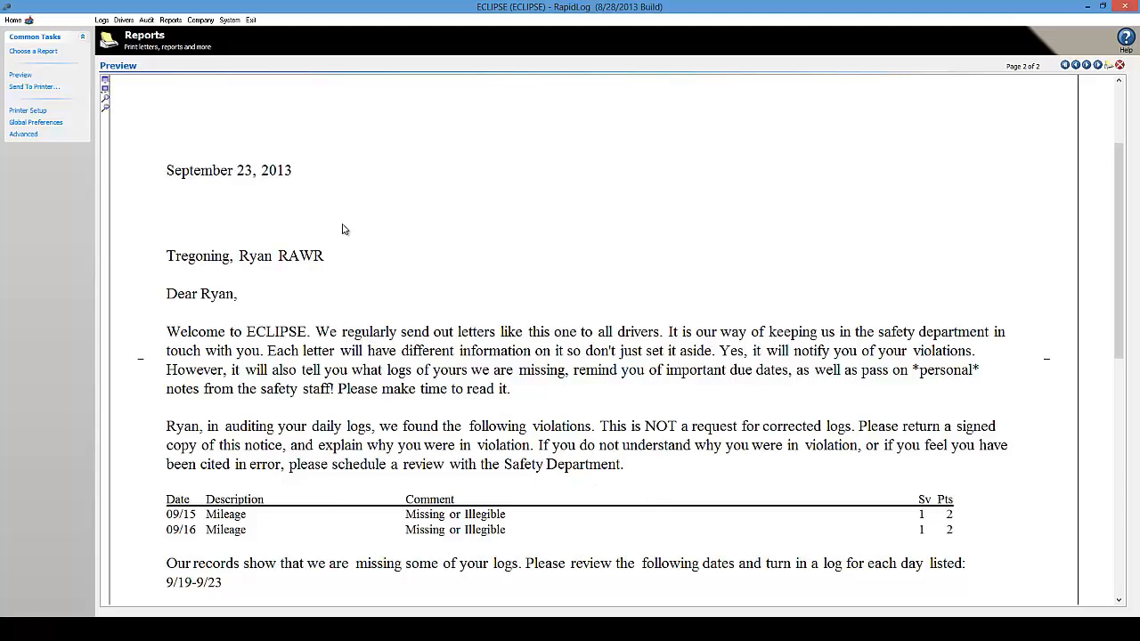
click(25, 134)
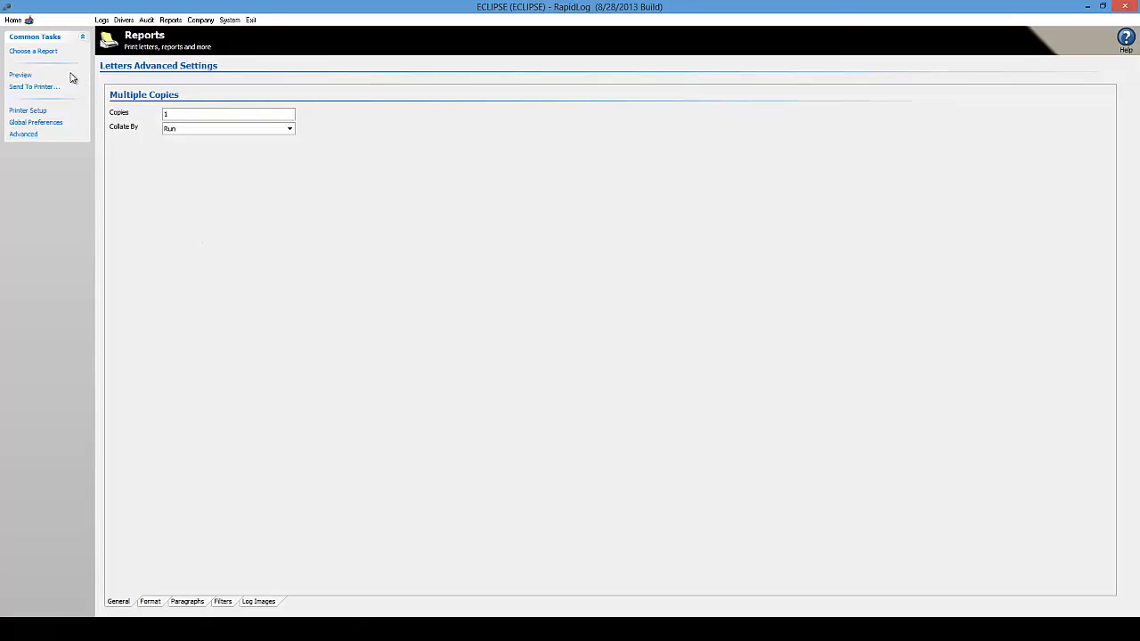
Reopen the letters' Advanced Settings on the Paragraphs tab
click(44, 51)
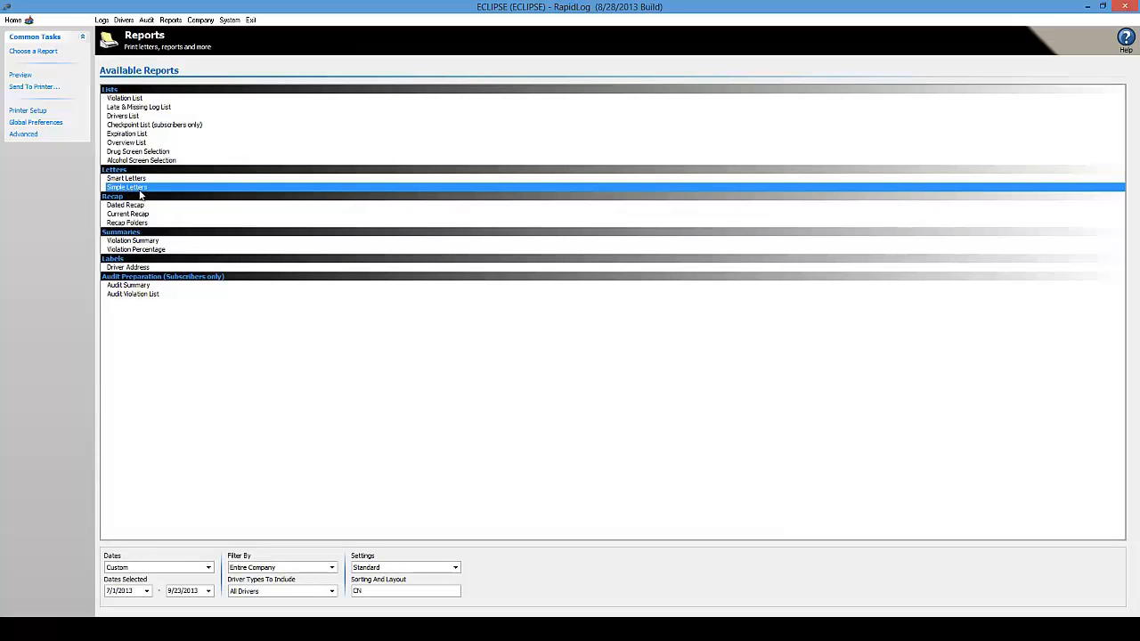
click(21, 135)
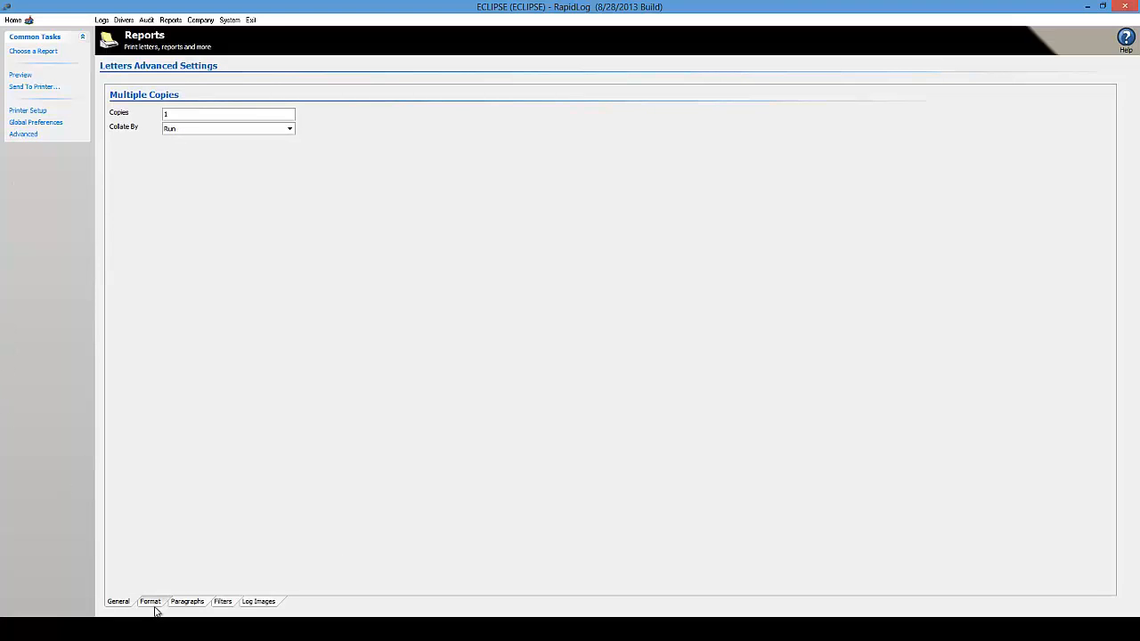
click(187, 603)
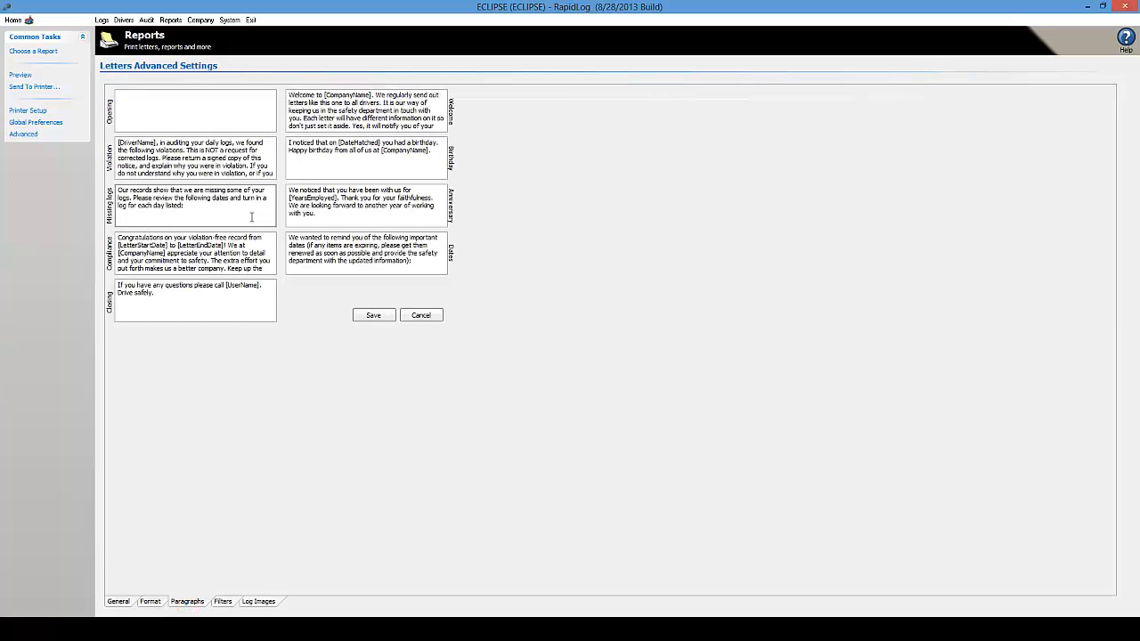
Inspect the [DateMatched] and [DriverName] placeholders in the Birthday and Violation paragraphs, then save
drag(178, 156, 265, 142)
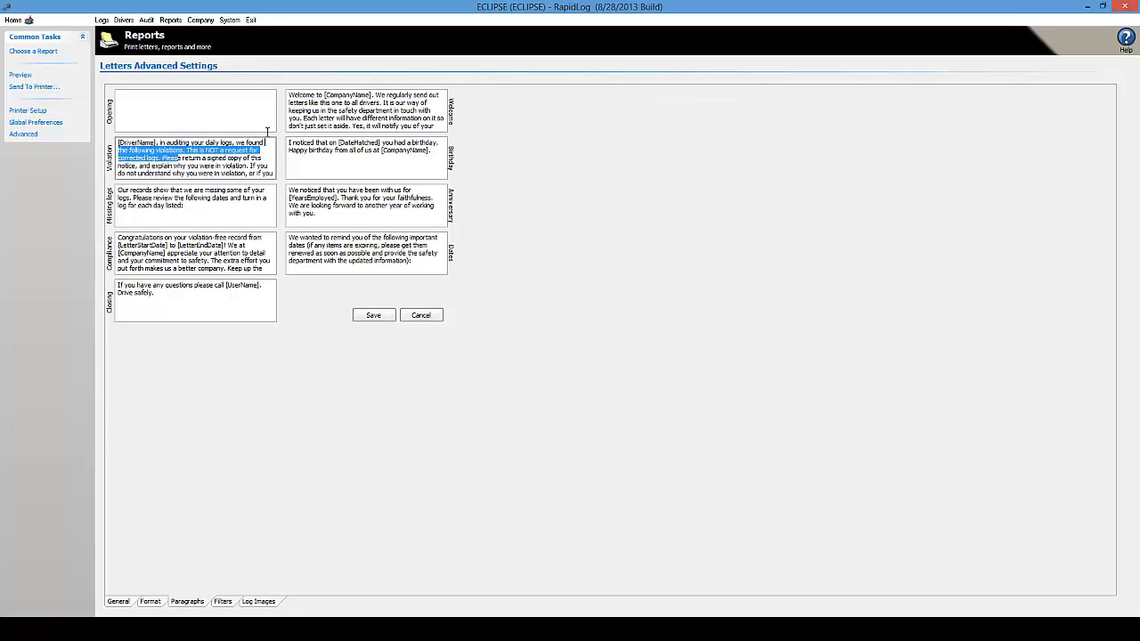
click(271, 175)
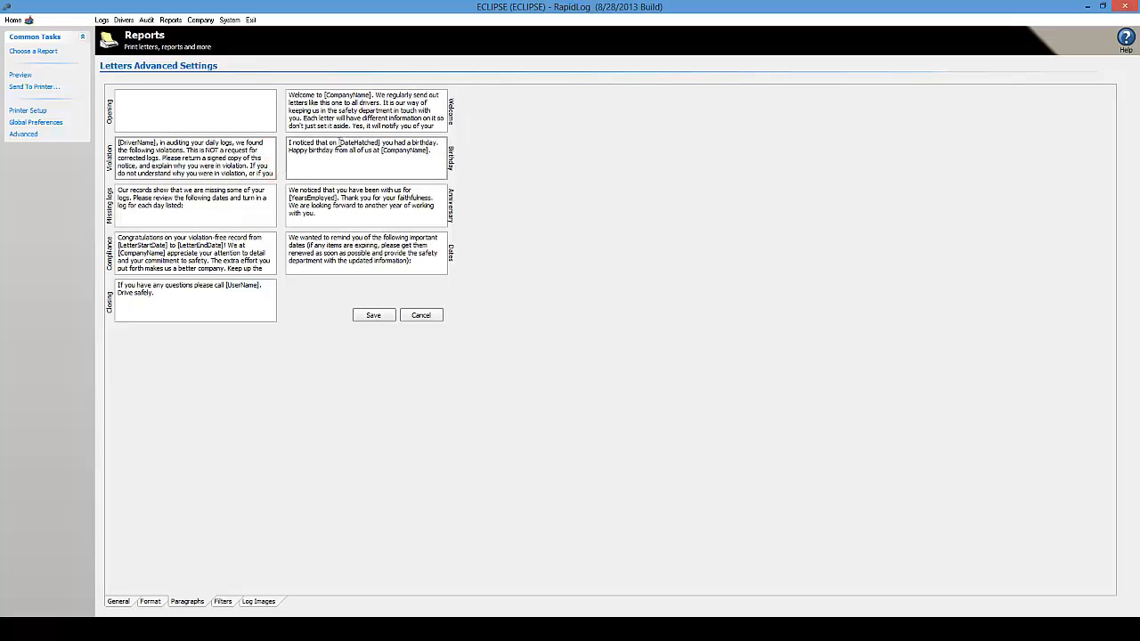
drag(340, 144, 377, 144)
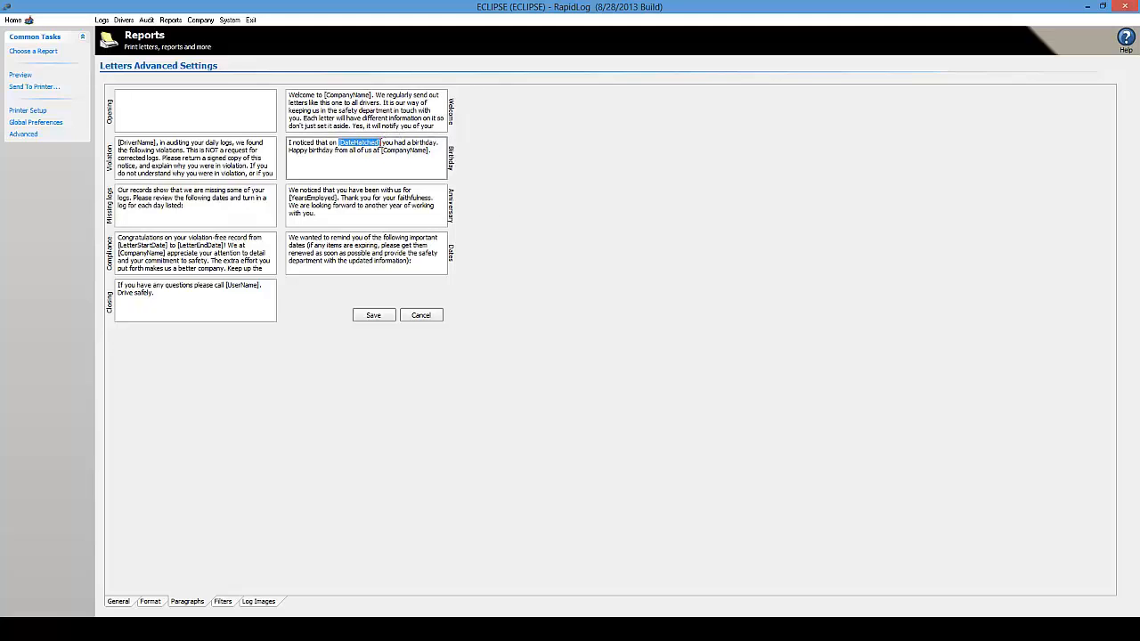
click(378, 143)
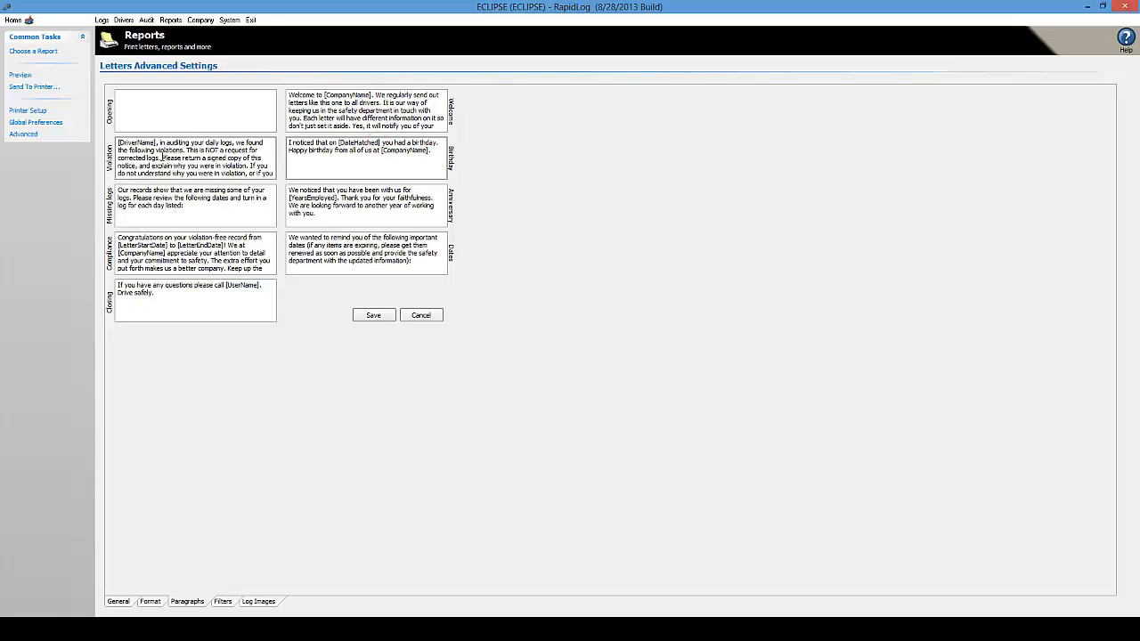
drag(156, 143, 118, 142)
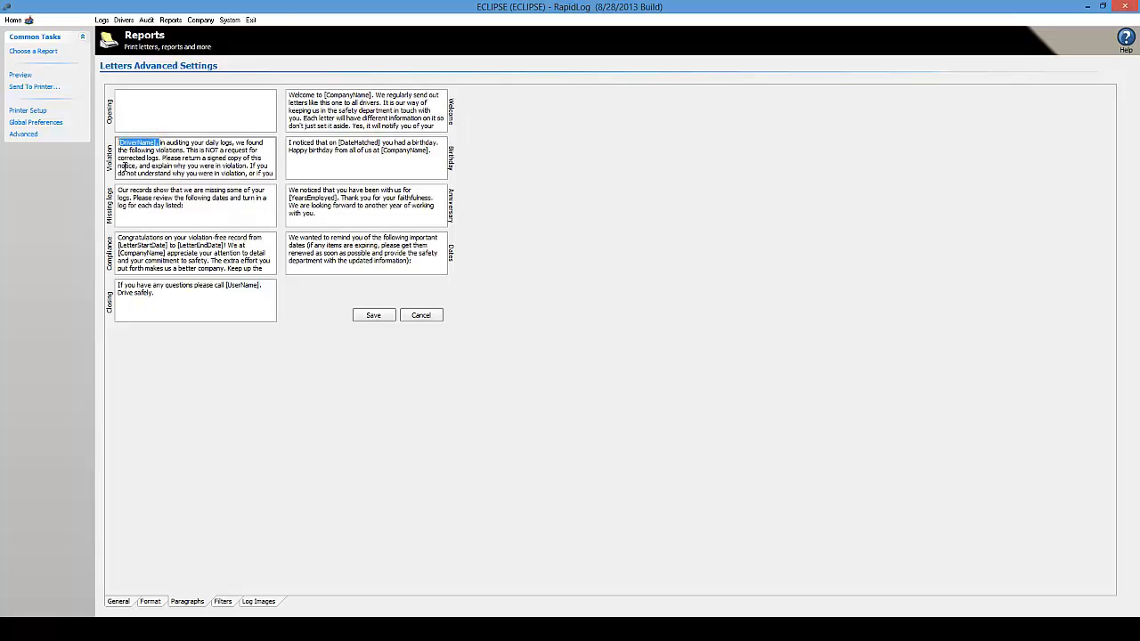
click(142, 150)
drag(156, 143, 116, 142)
click(157, 143)
drag(117, 142, 158, 143)
click(157, 147)
click(373, 316)
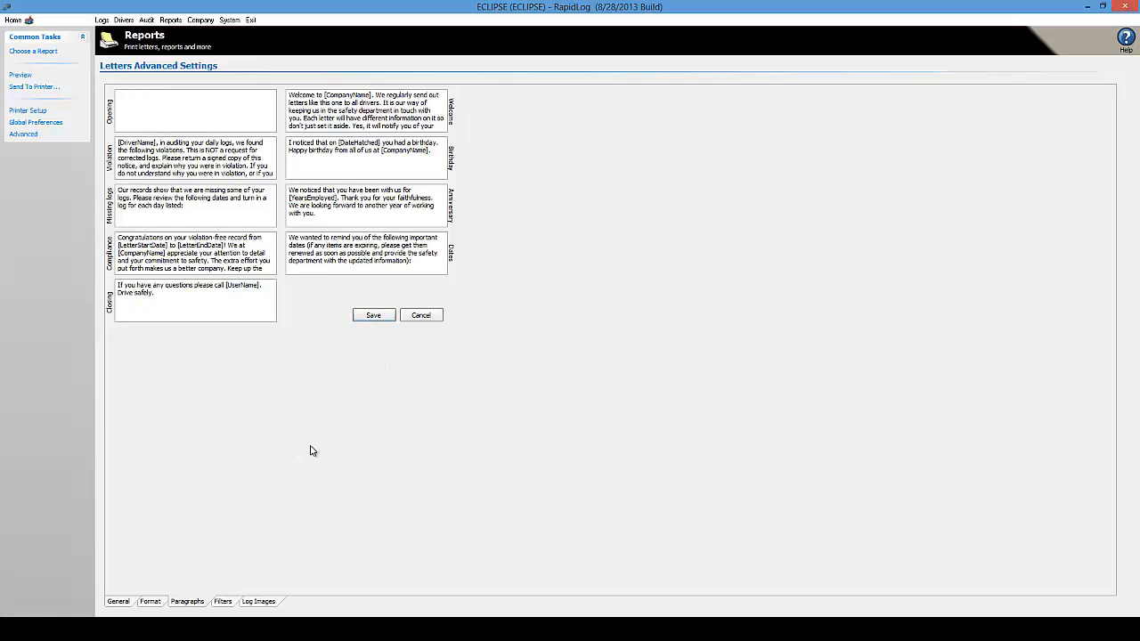
Enable the Opening body paragraph, keeping Birthday and Anniversary enabled in the letter layout
click(151, 602)
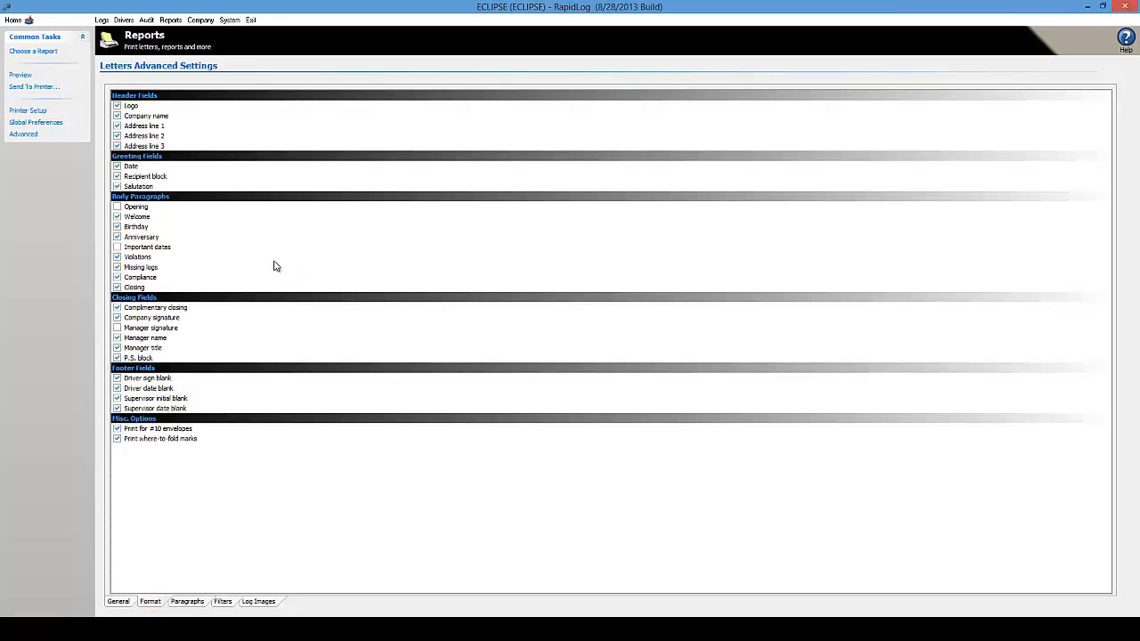
click(139, 199)
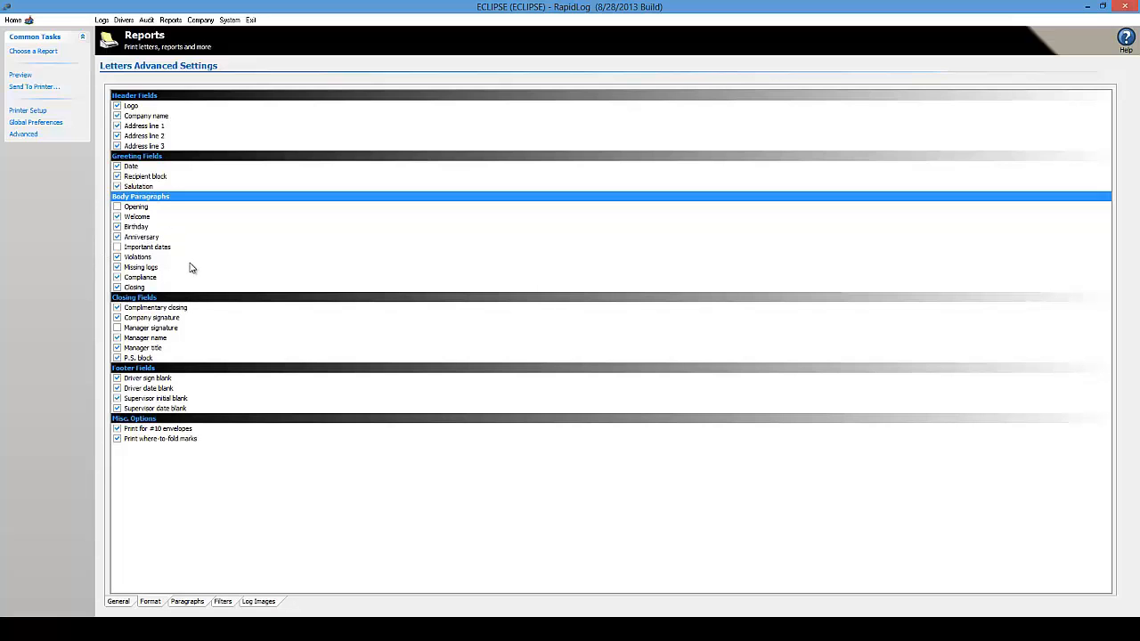
click(117, 237)
click(117, 227)
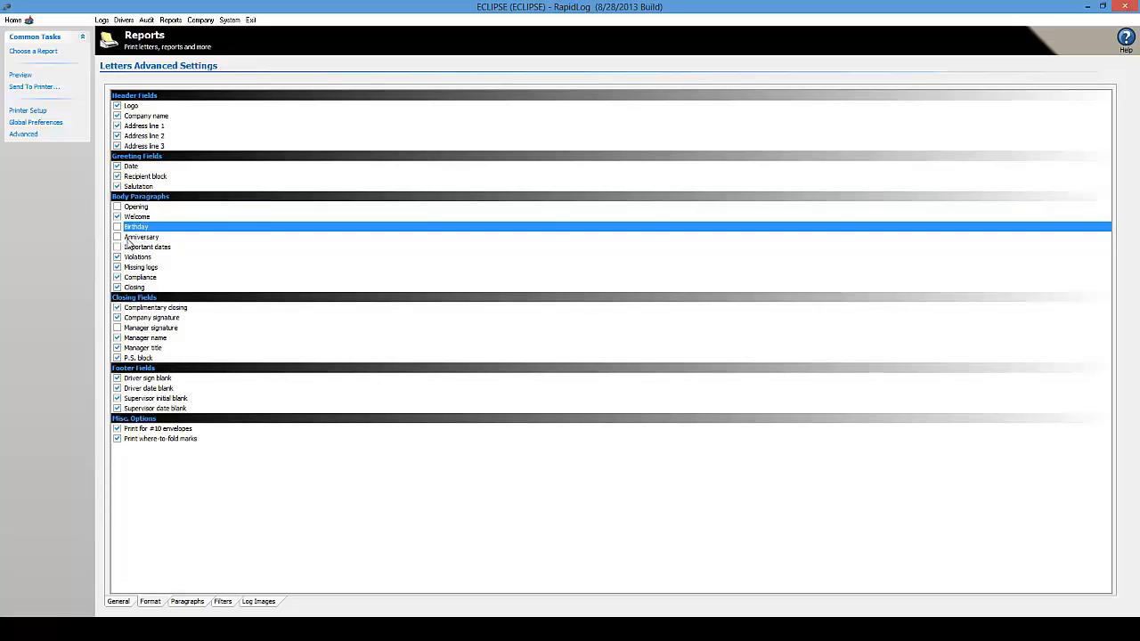
click(117, 237)
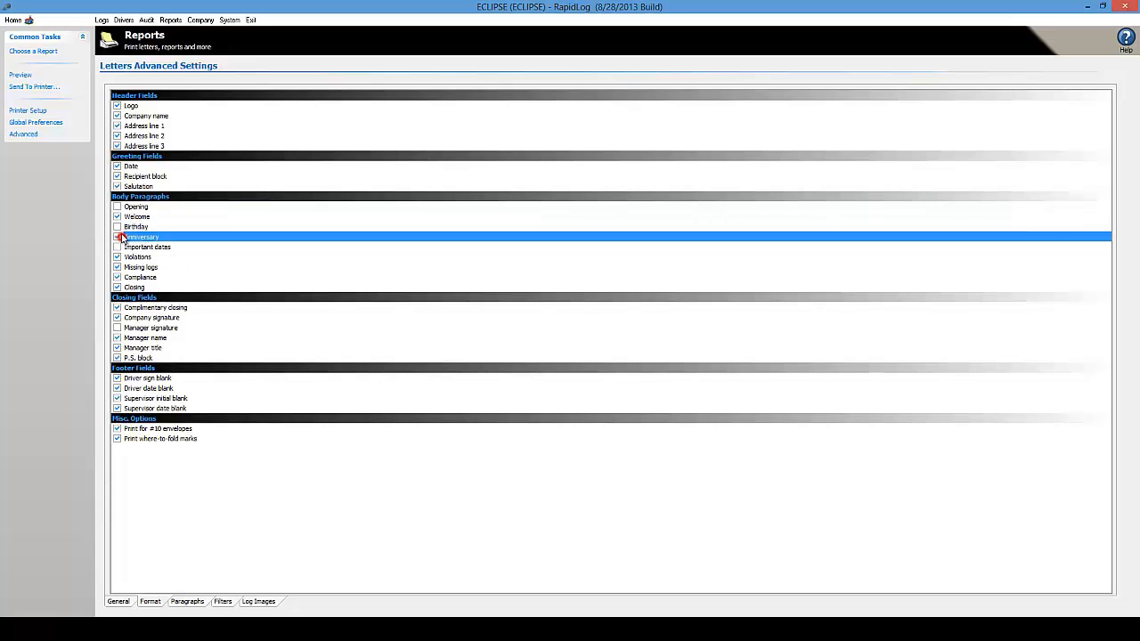
click(118, 227)
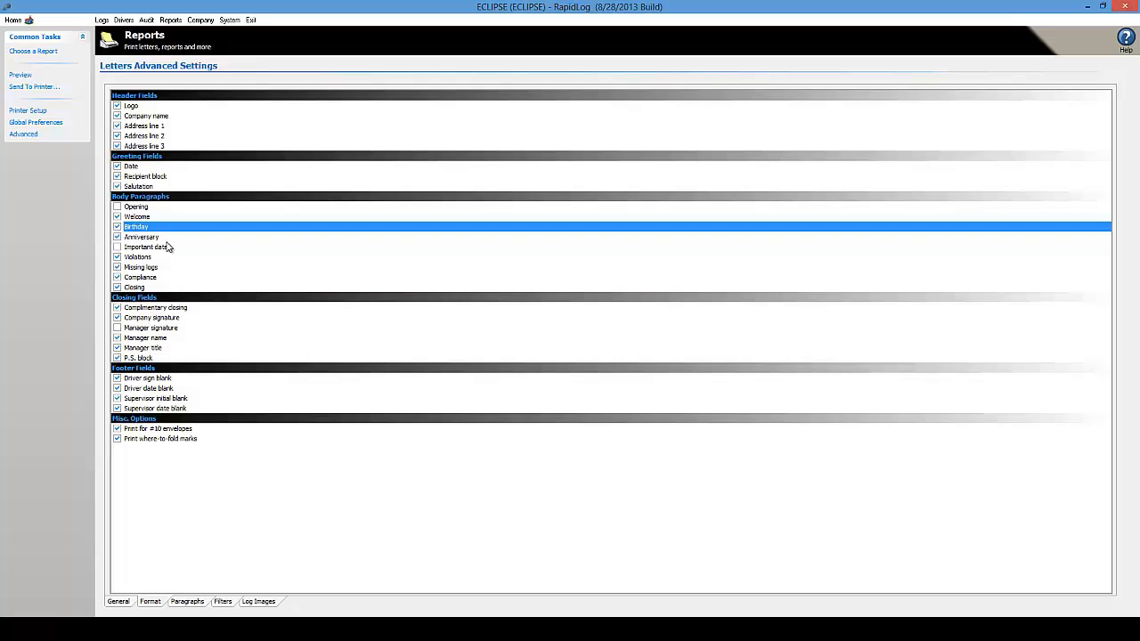
click(118, 207)
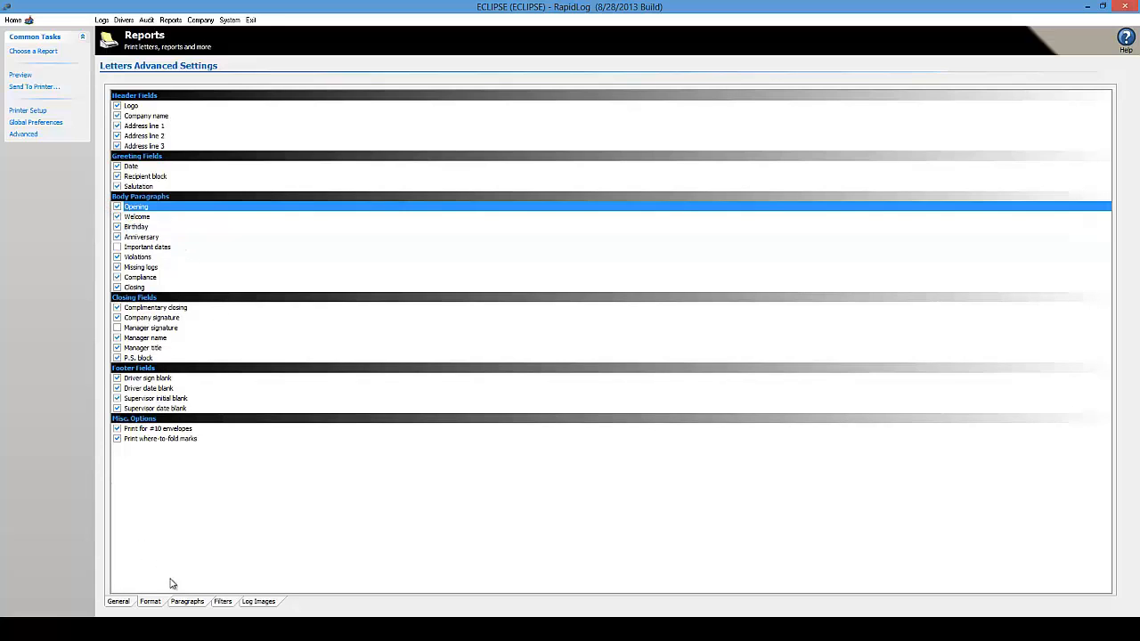
click(187, 601)
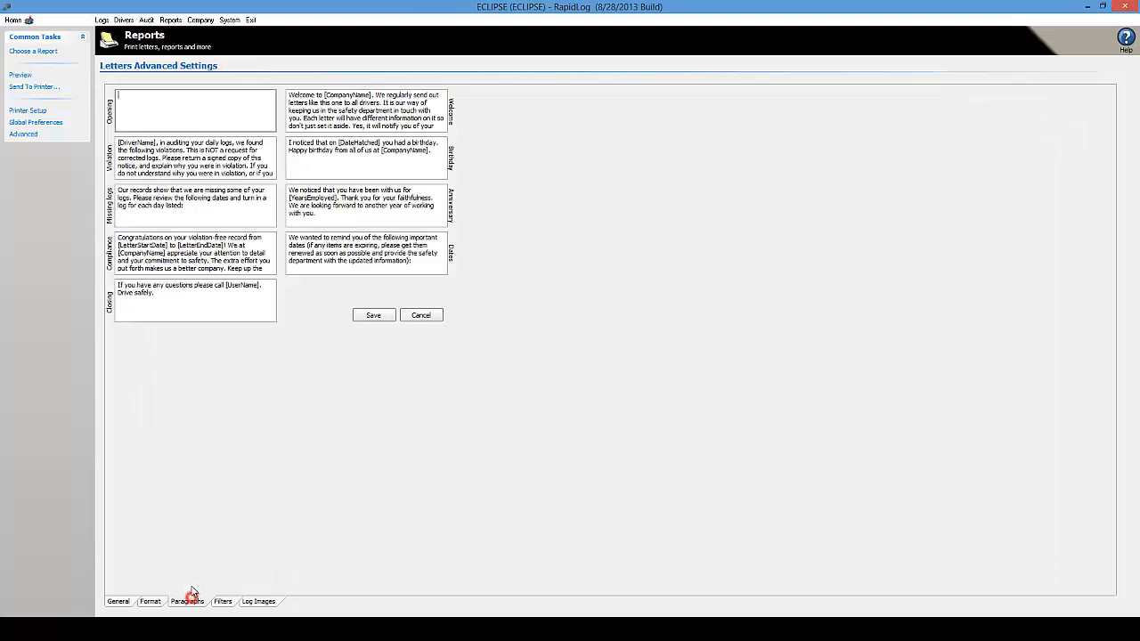
Check the blank Opening paragraph text, then go back to the letter field checklist
click(121, 97)
click(276, 121)
click(230, 103)
click(152, 600)
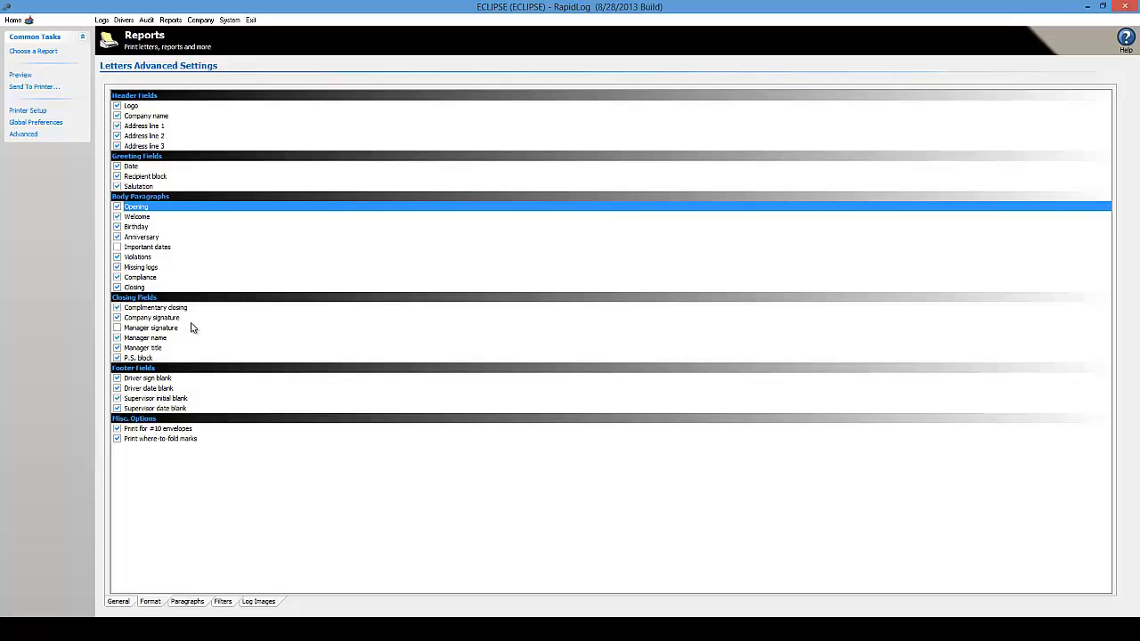
Select the Logo header field, then view the Log Images printing option
click(118, 107)
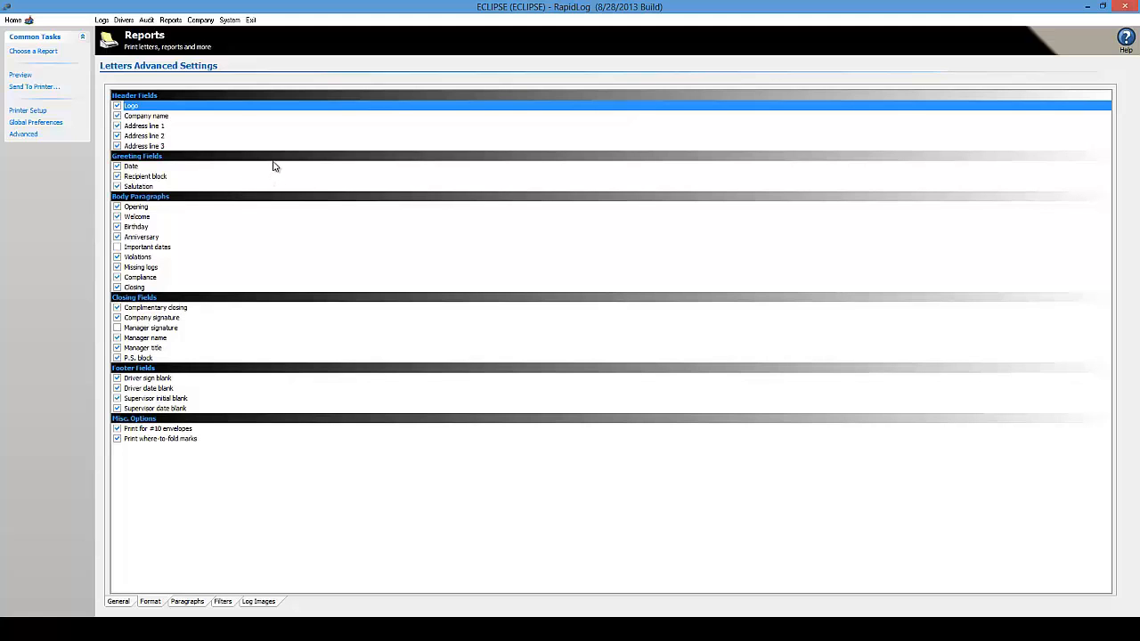
click(251, 604)
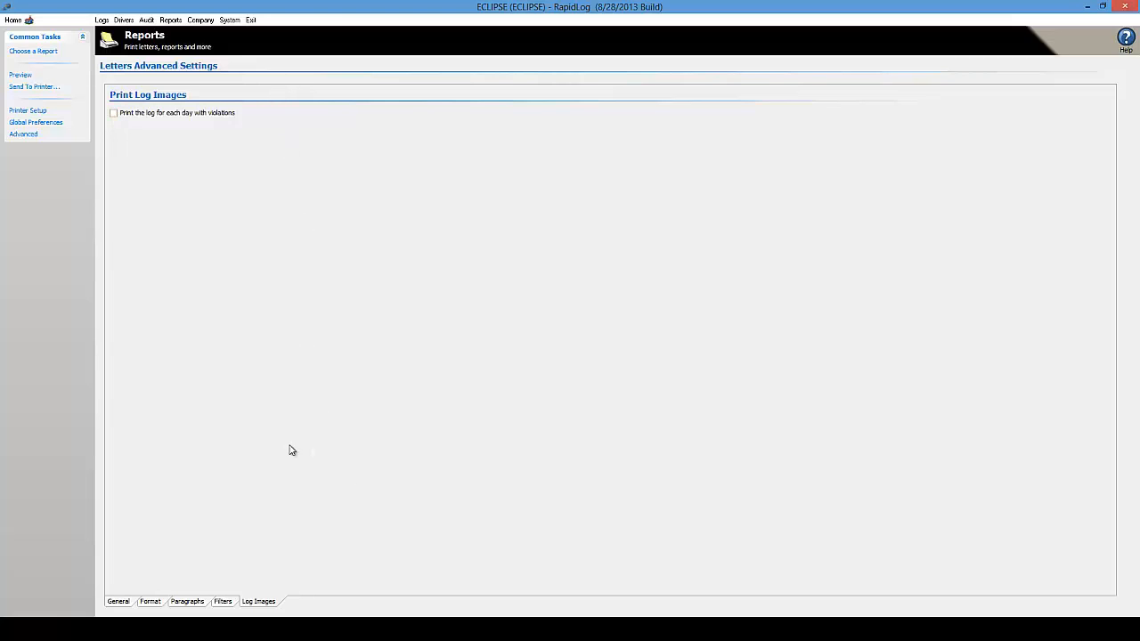
click(222, 602)
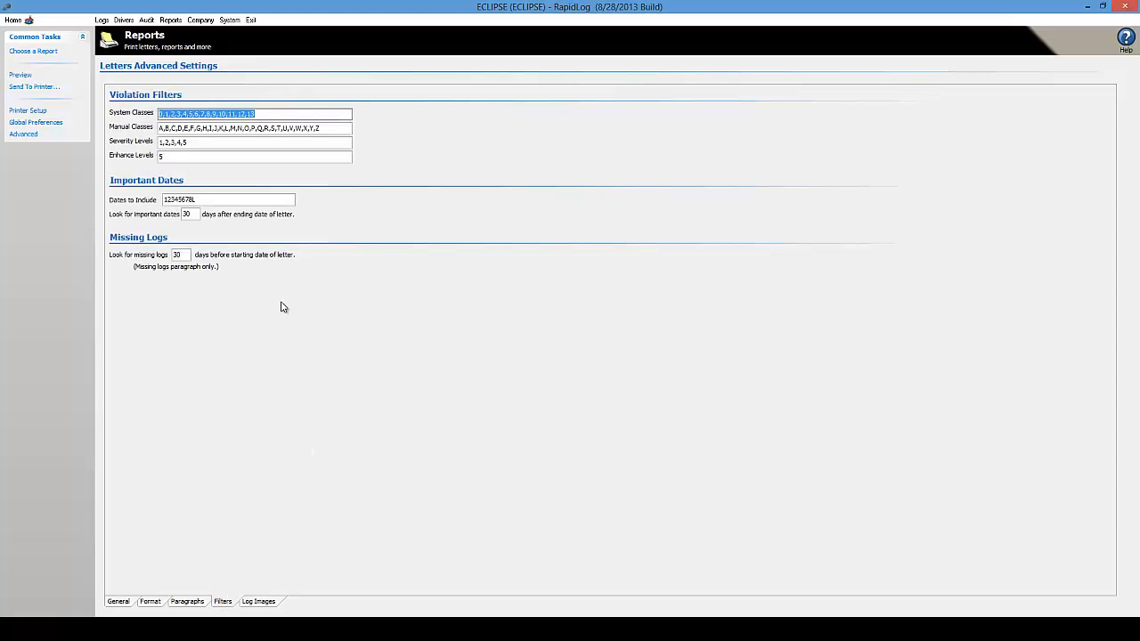
click(308, 112)
double_click(318, 110)
click(216, 111)
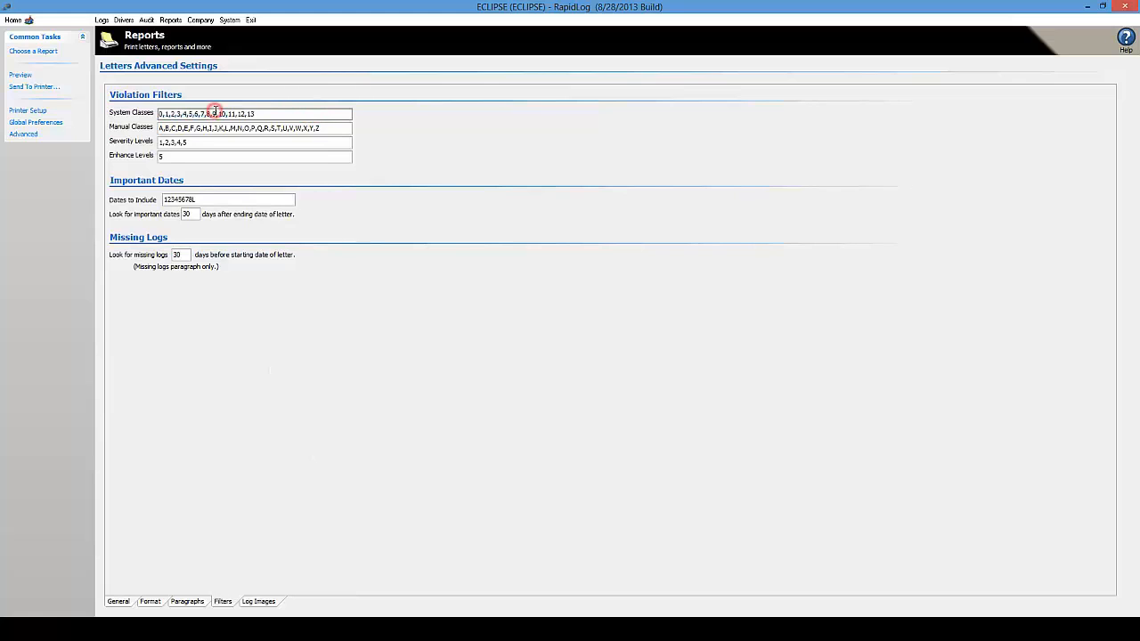
click(339, 129)
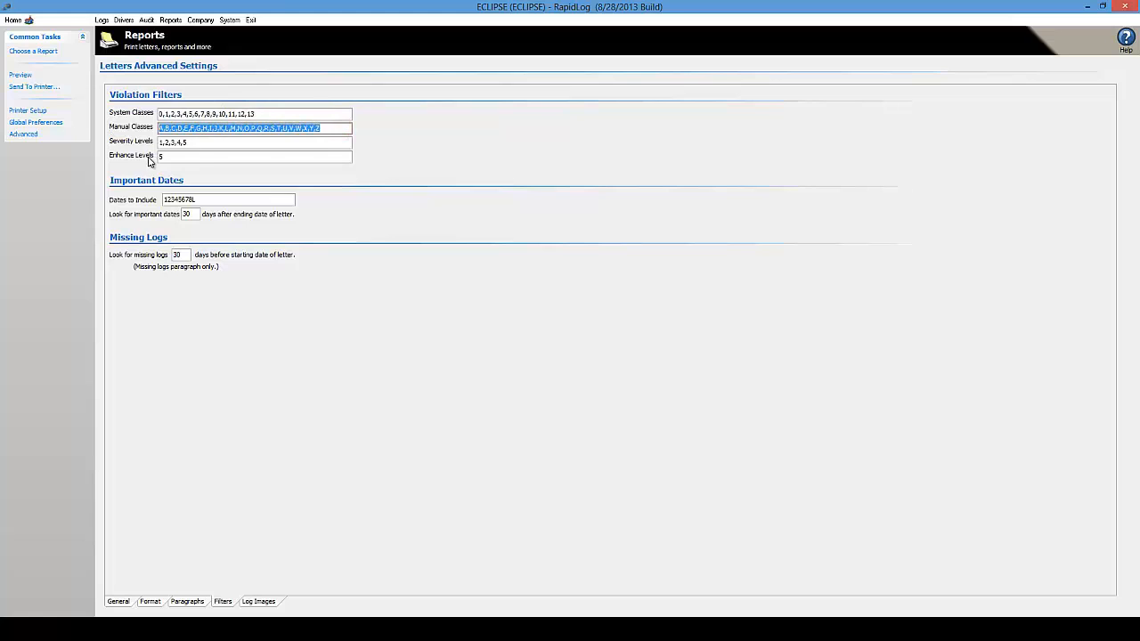
click(264, 128)
click(340, 129)
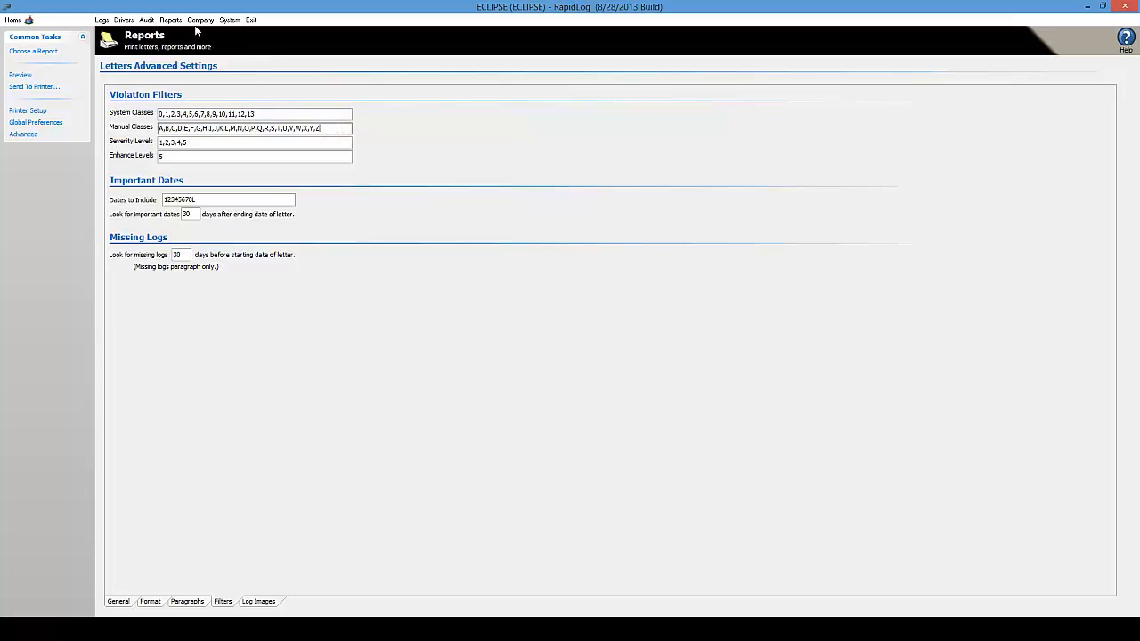
Review the Duplicate Log violation class, then select Simple Letters in Reports
click(197, 22)
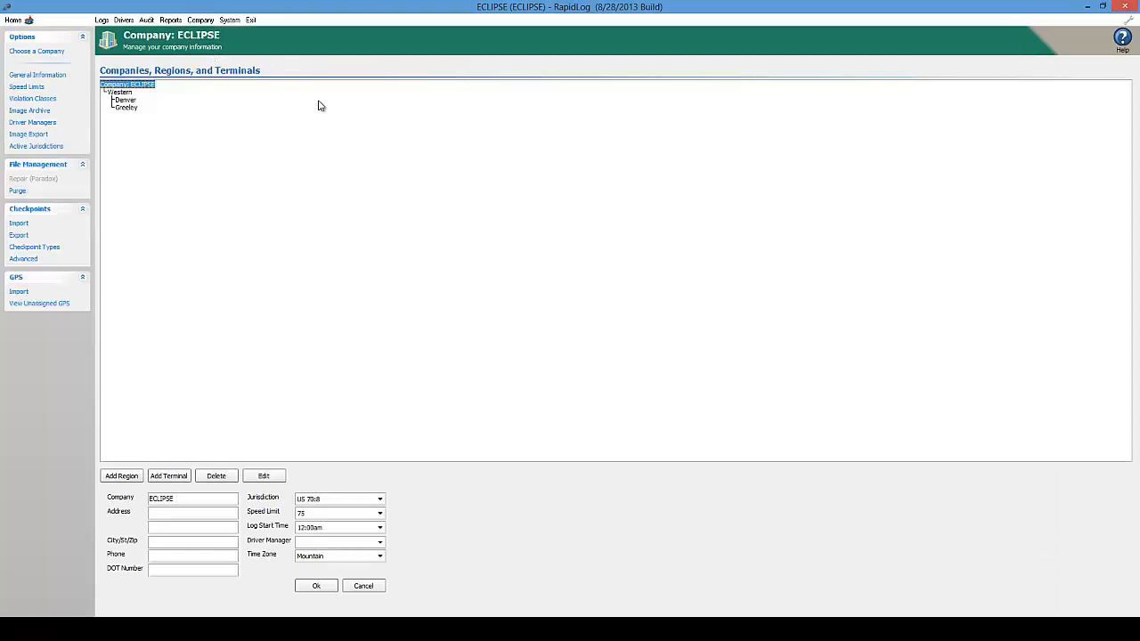
click(30, 98)
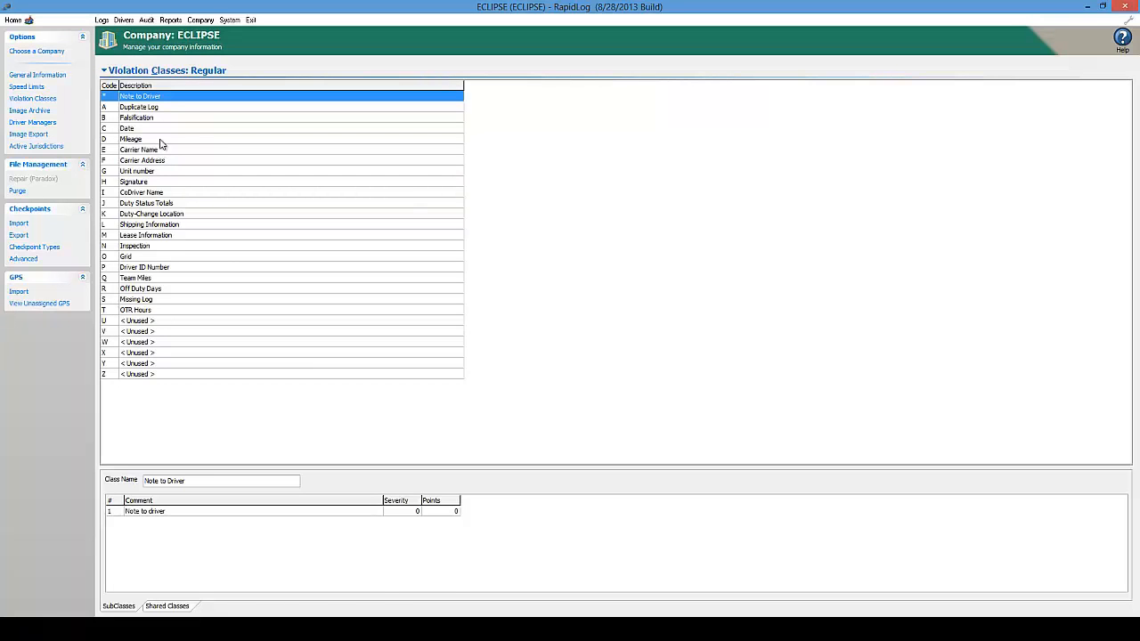
click(166, 111)
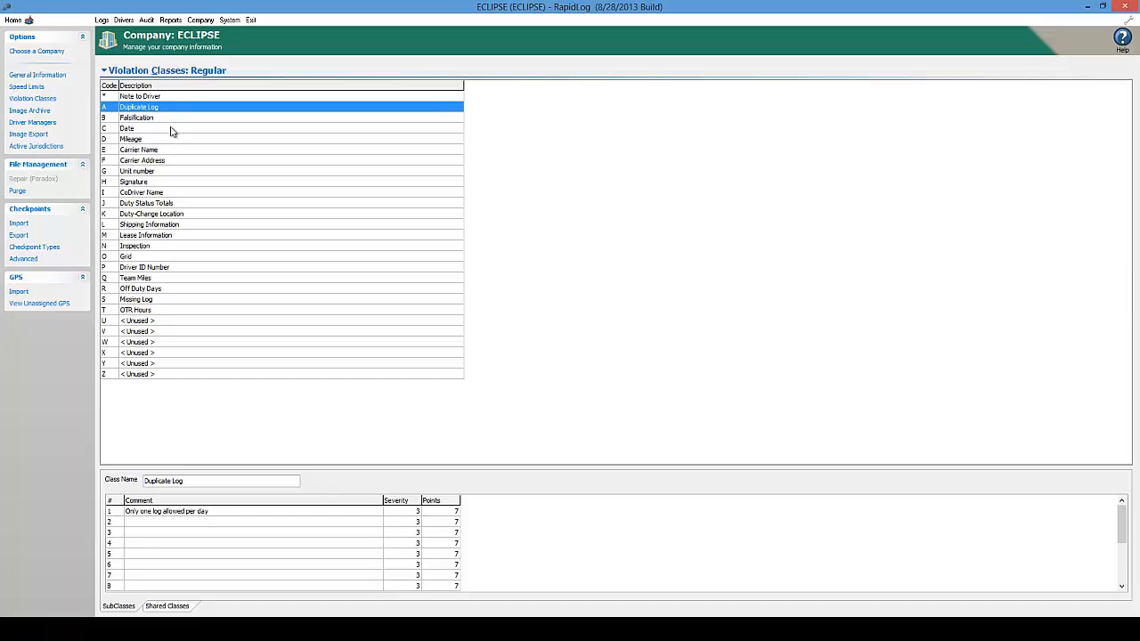
click(175, 20)
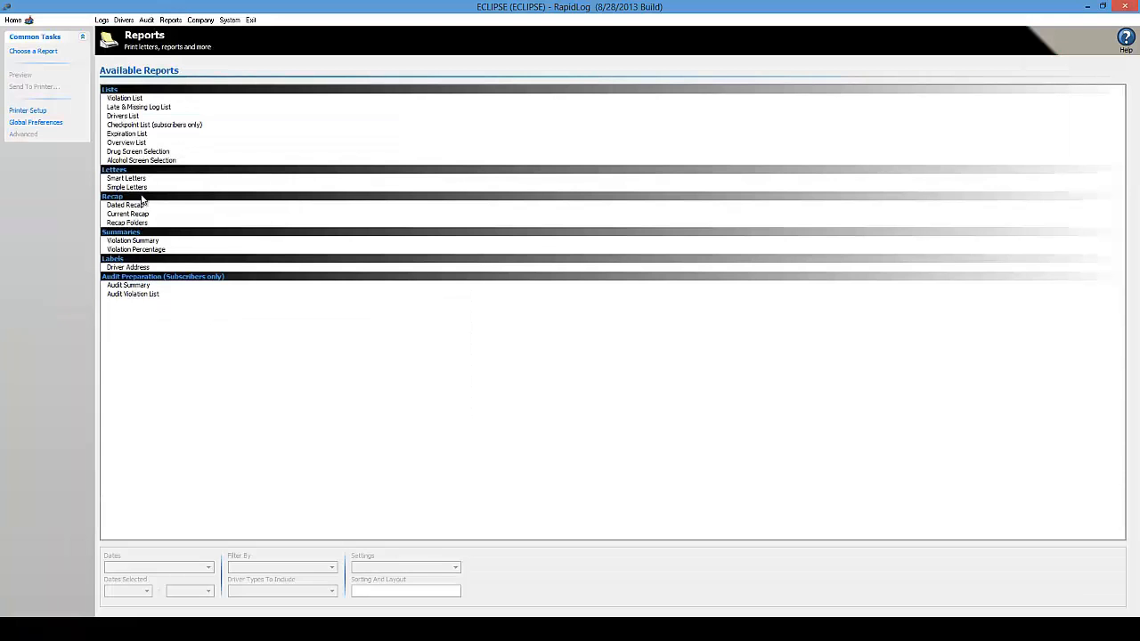
click(133, 188)
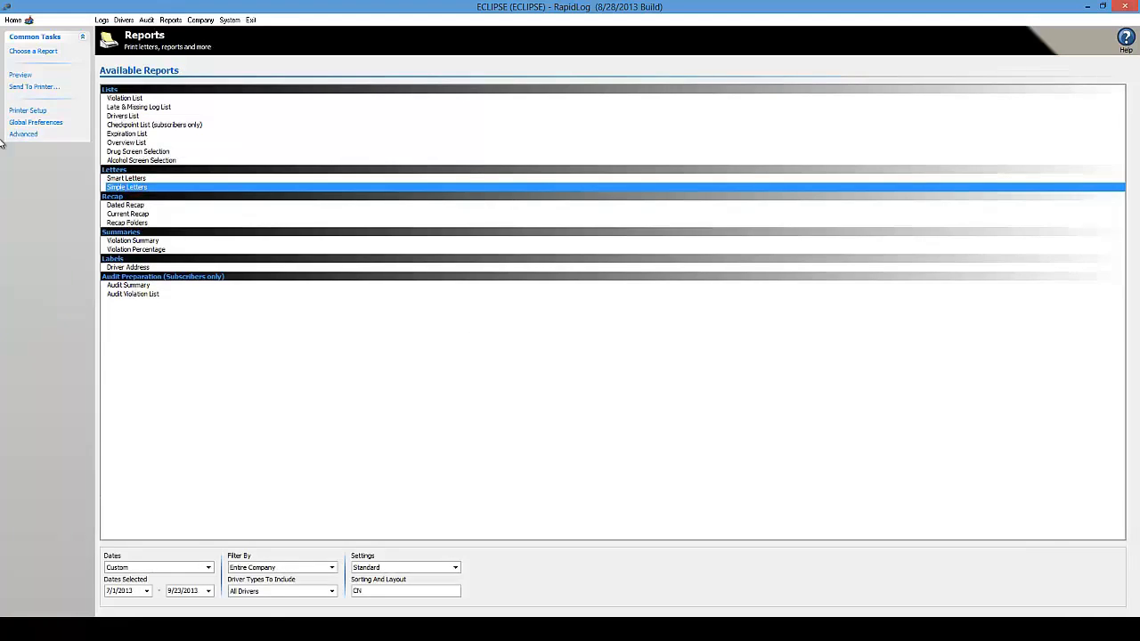
Open the Simple Letters filter settings and inspect the Manual and System Classes values
click(24, 134)
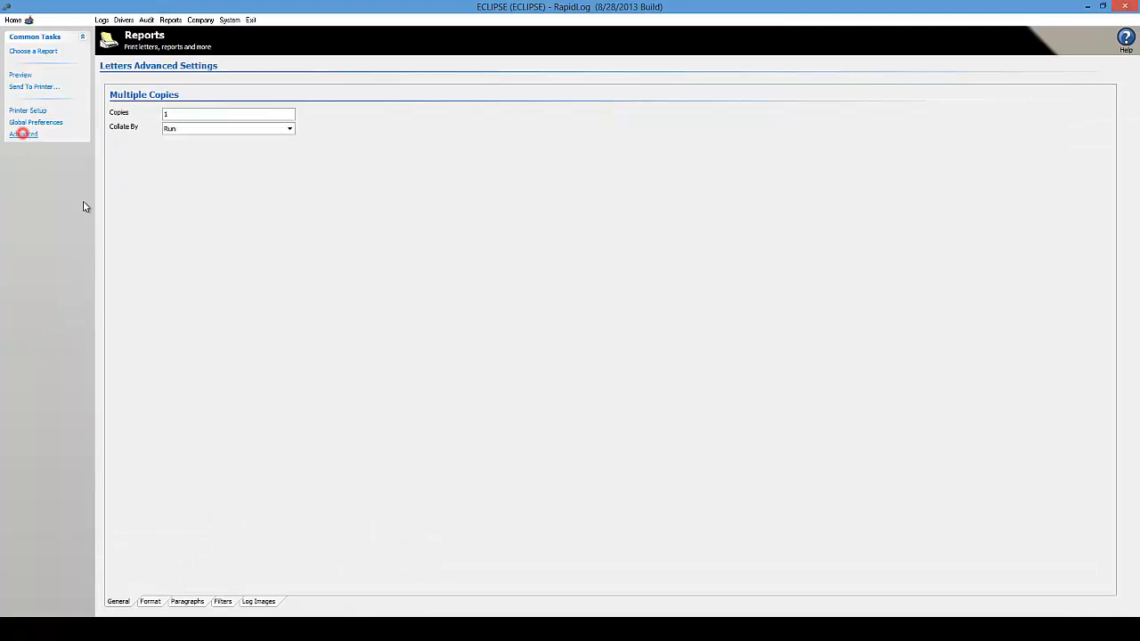
click(225, 602)
click(162, 129)
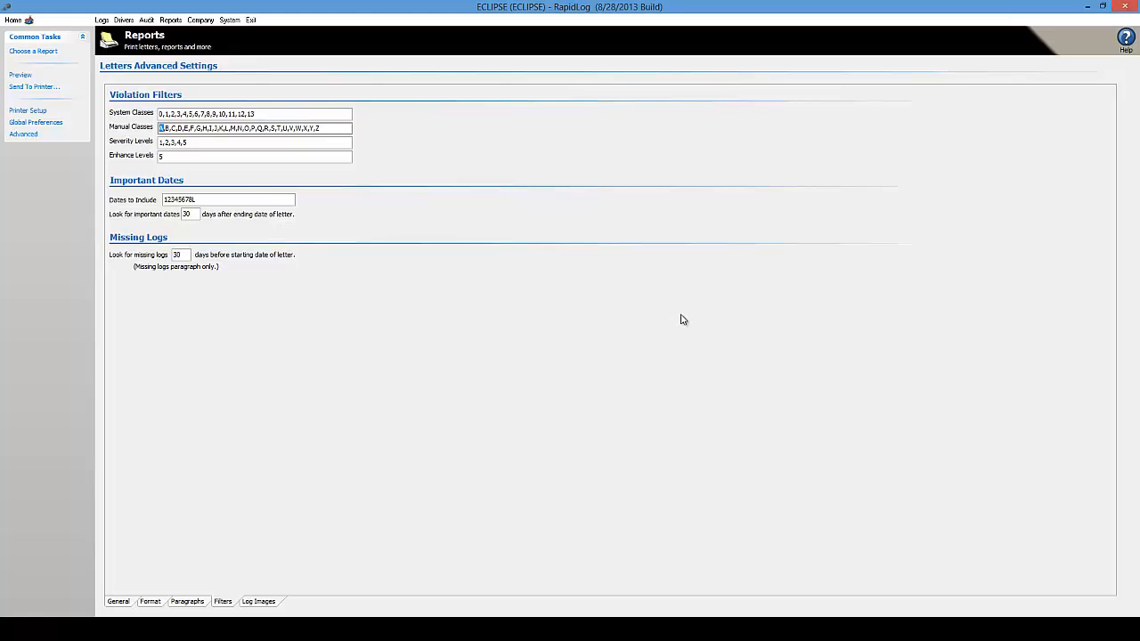
double_click(173, 113)
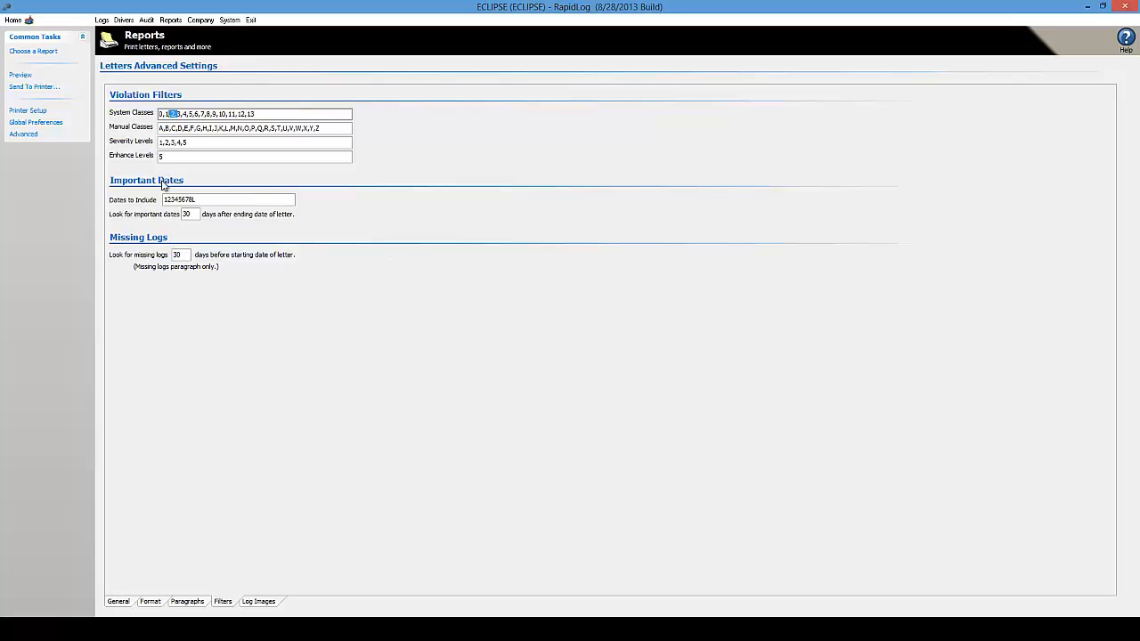
Review the important-dates and missing-logs day limits
double_click(186, 213)
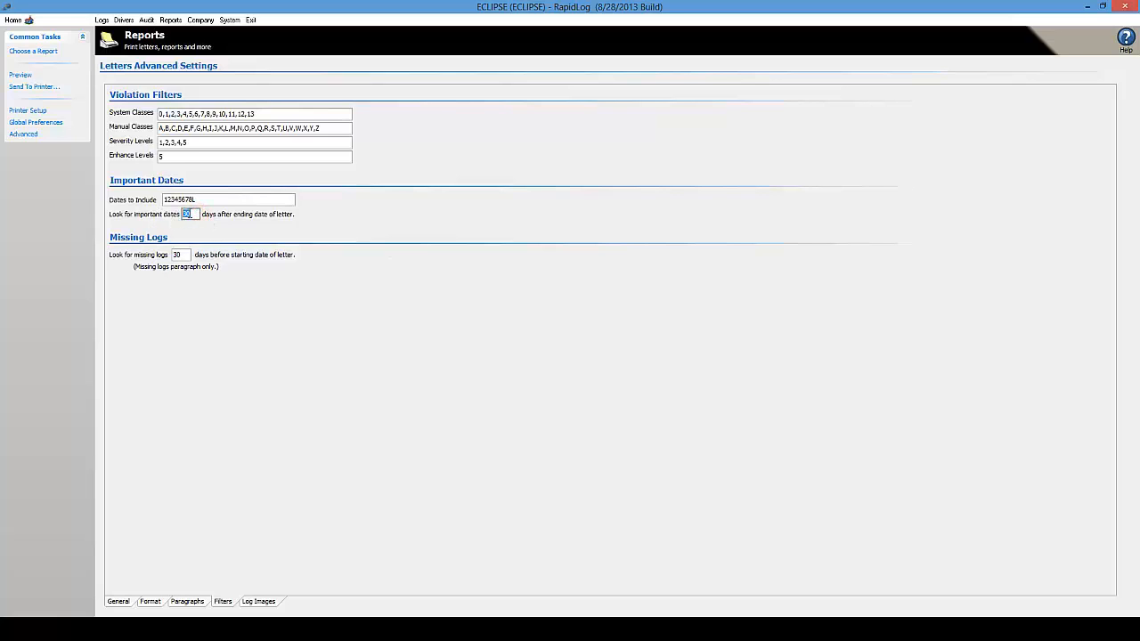
click(189, 216)
double_click(195, 215)
double_click(177, 255)
click(279, 256)
double_click(179, 256)
drag(184, 255, 153, 260)
click(186, 601)
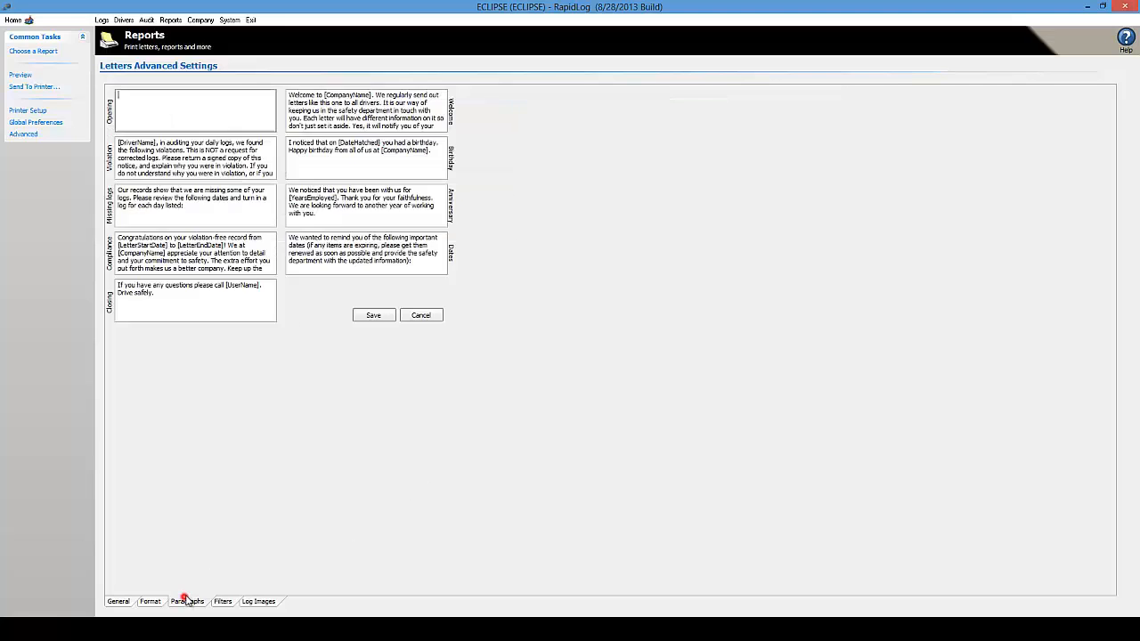
Exclude the Missing logs paragraph and preview the resulting 3-page letter
click(150, 601)
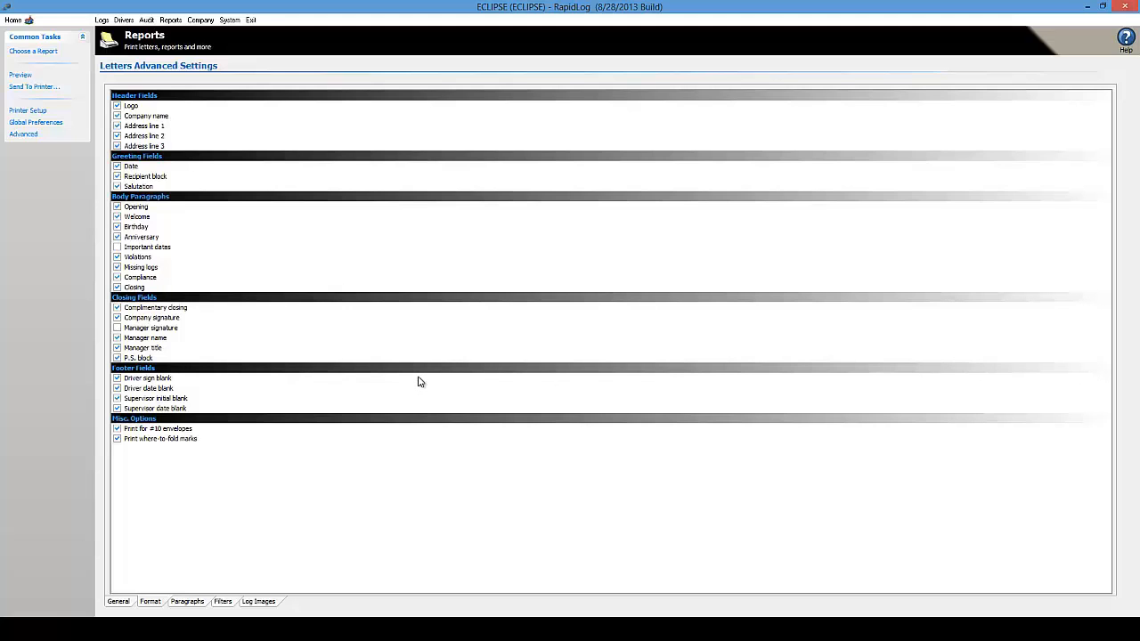
click(117, 267)
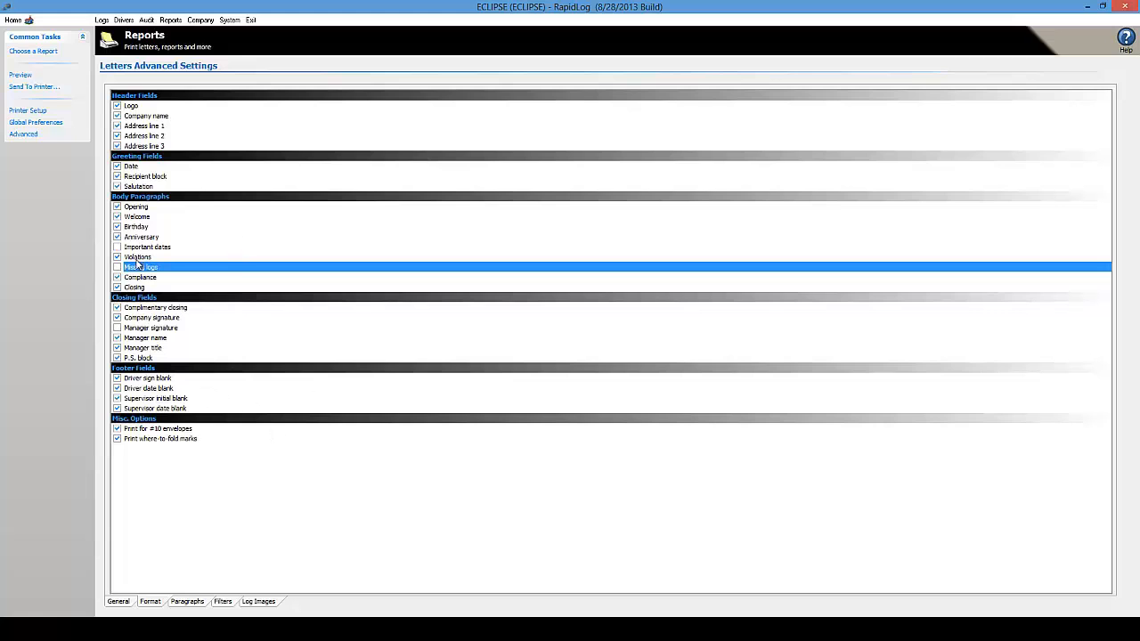
click(23, 73)
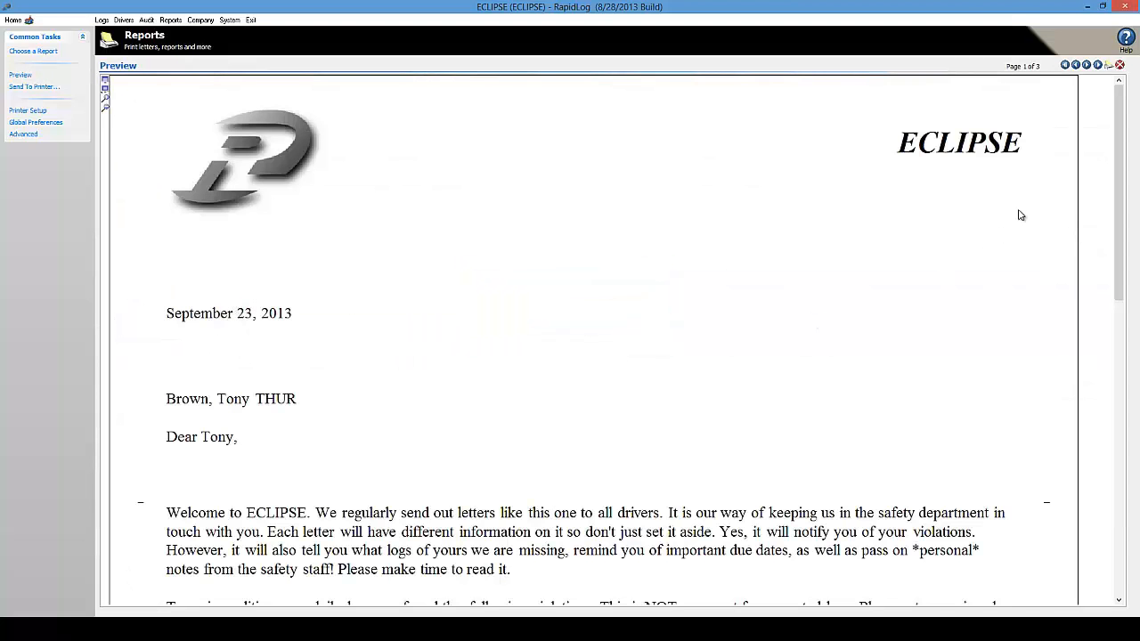
Scroll through the preview to page 2, then re-enable the Missing logs paragraph
drag(1119, 131, 1118, 253)
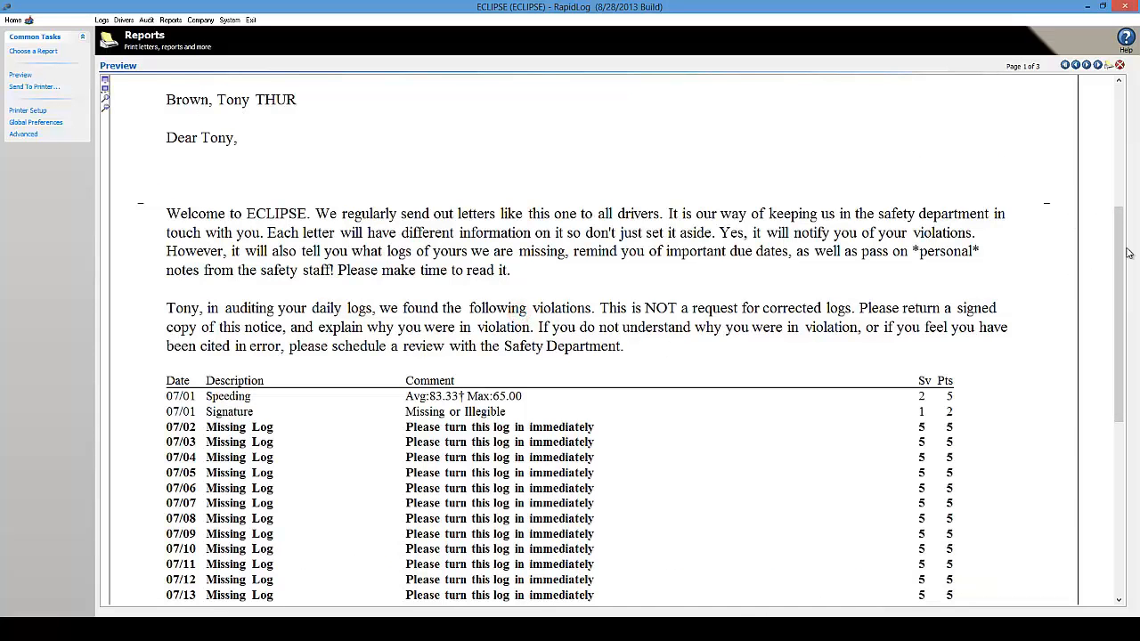
scroll(1127, 253, down, 3)
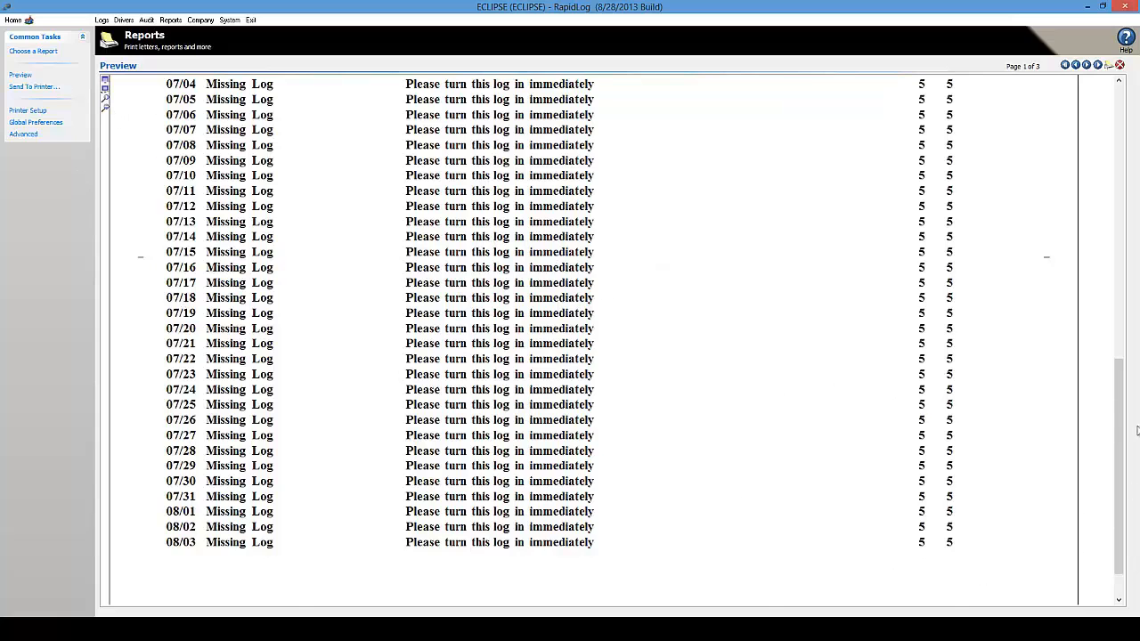
click(1086, 65)
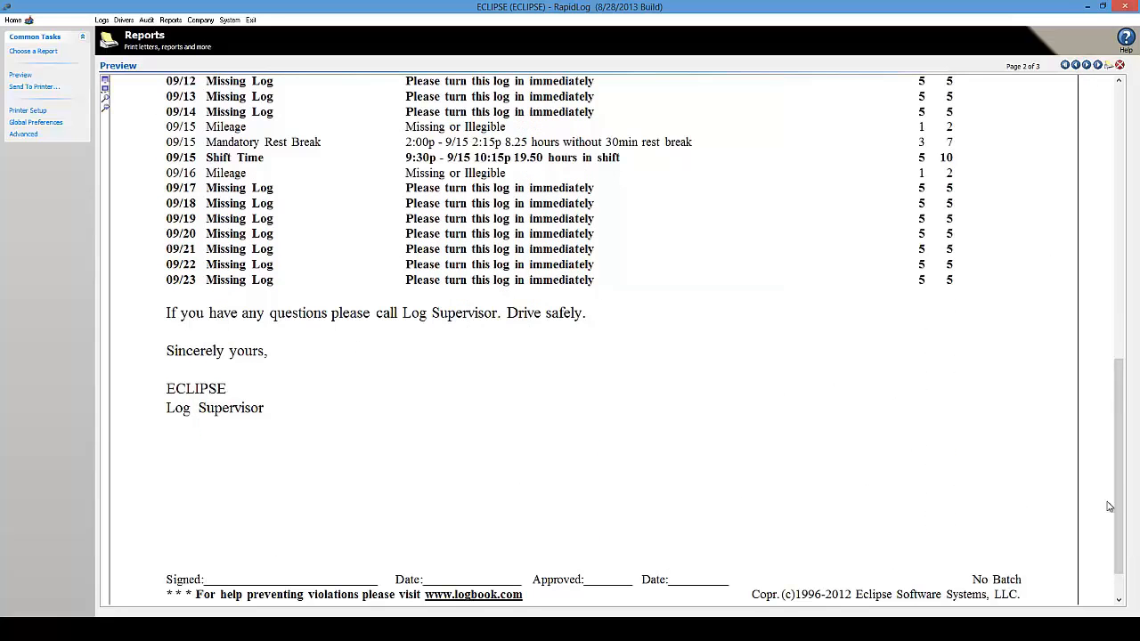
drag(1119, 476, 1129, 346)
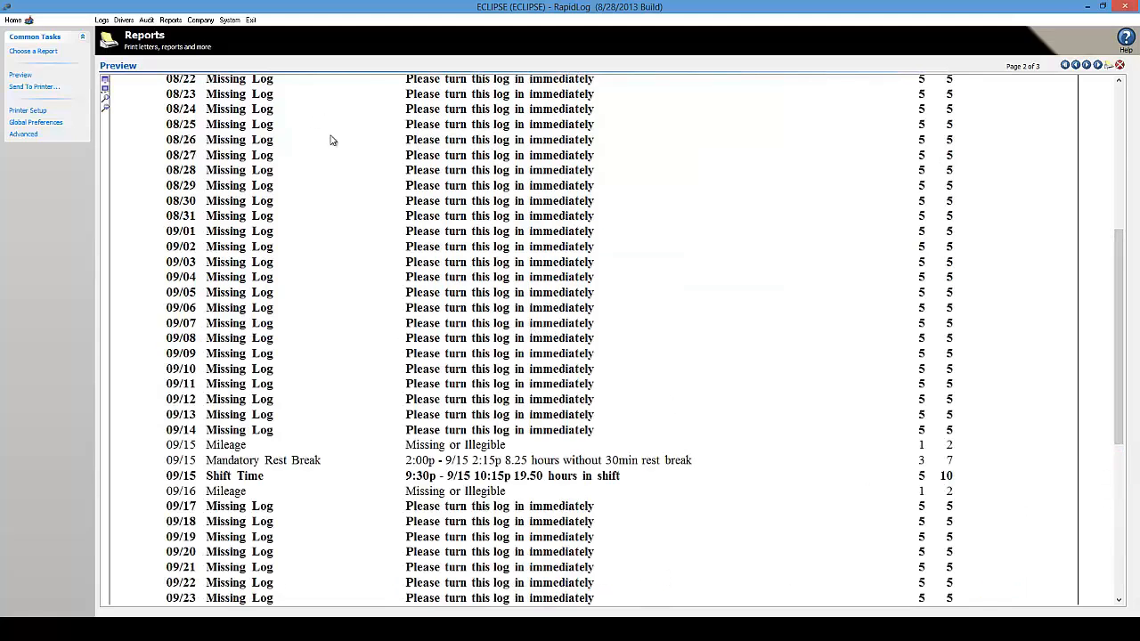
click(23, 133)
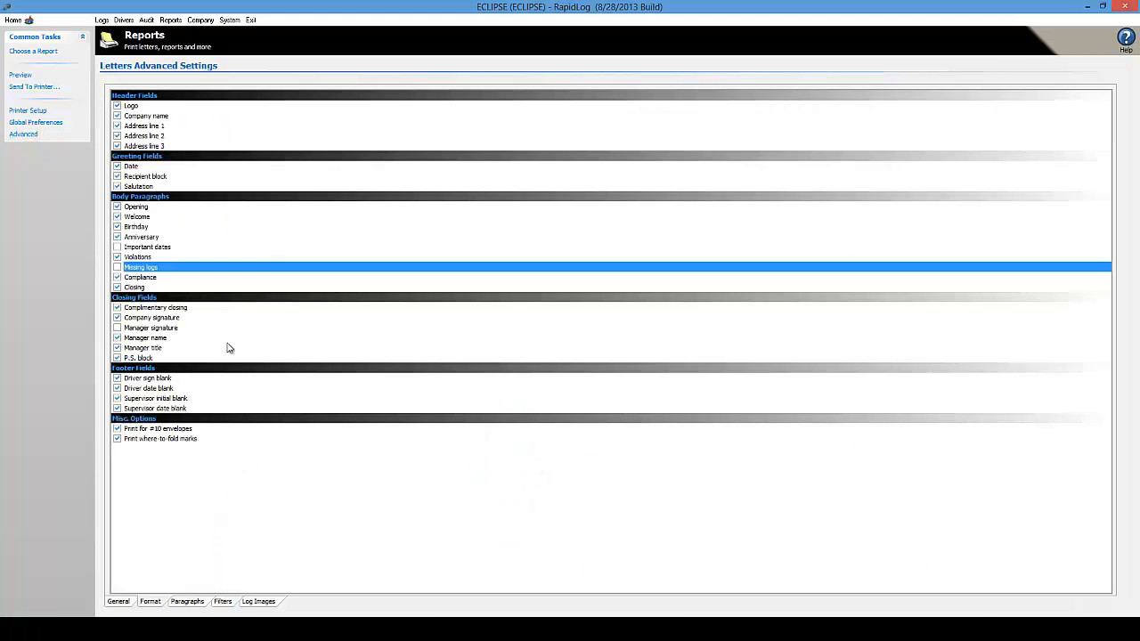
click(117, 267)
Preview the letter with Missing logs, exclude it again, and preview the result
click(20, 75)
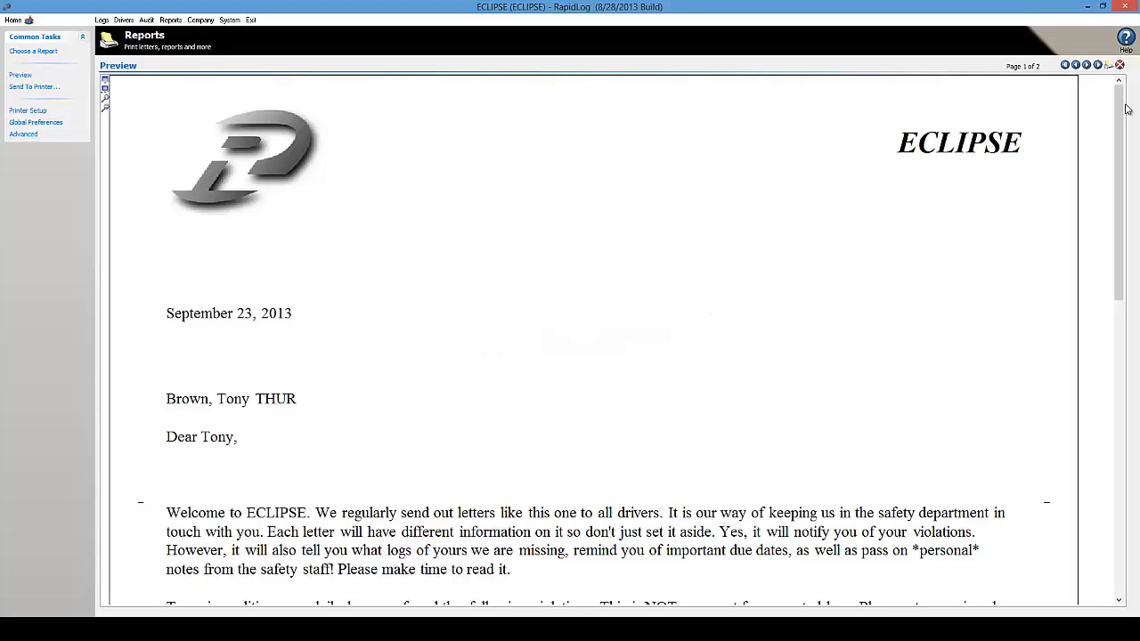
drag(1118, 105, 1087, 371)
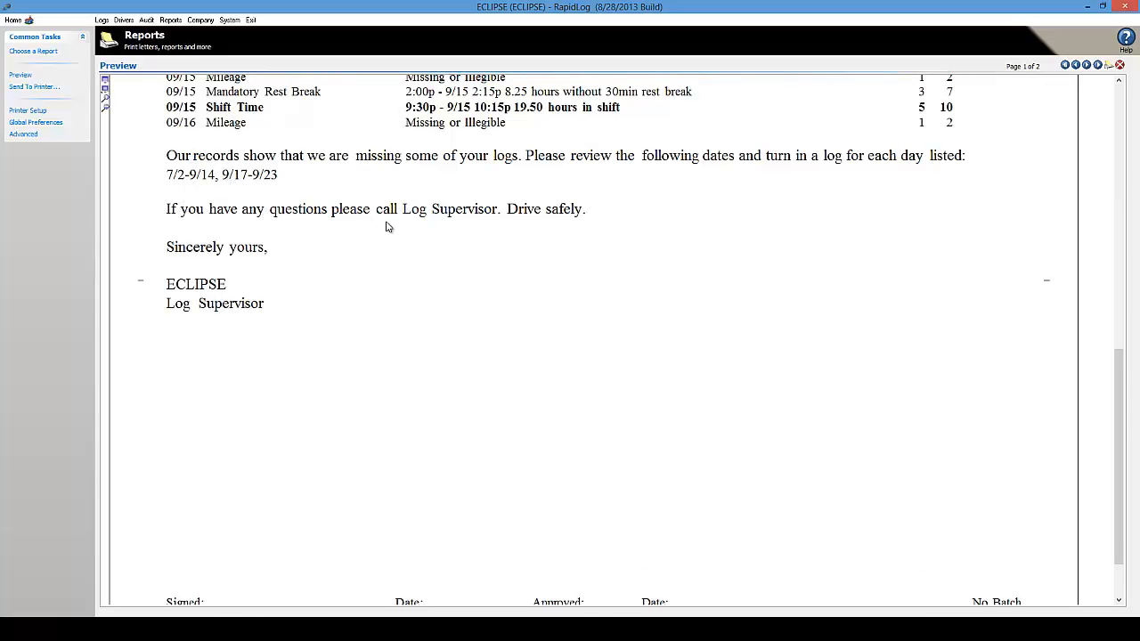
click(26, 135)
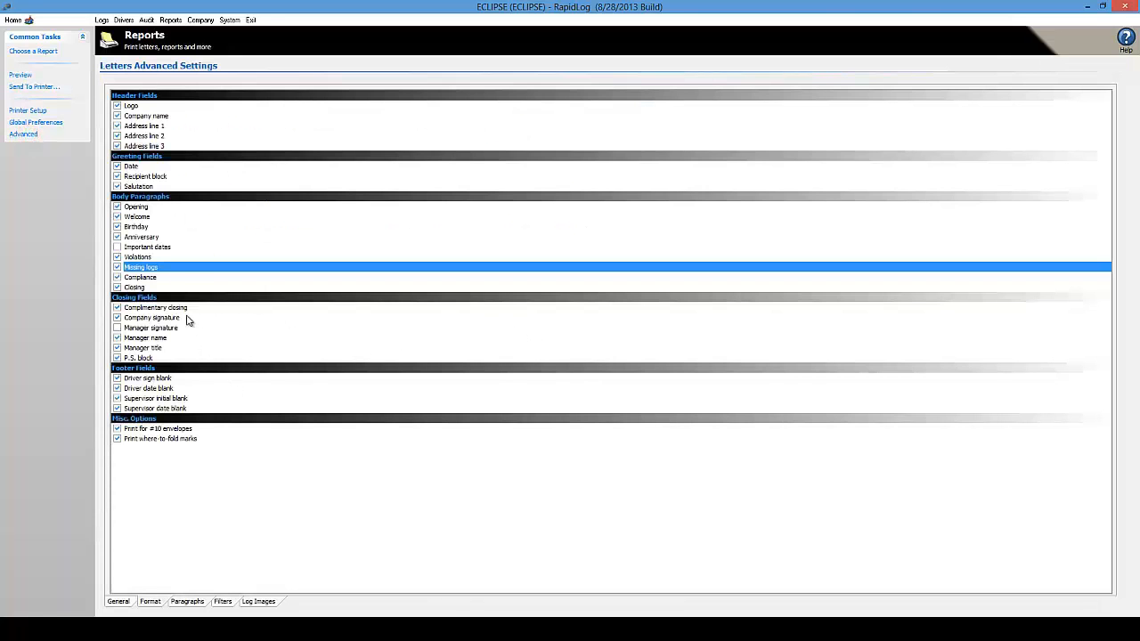
click(117, 267)
click(20, 75)
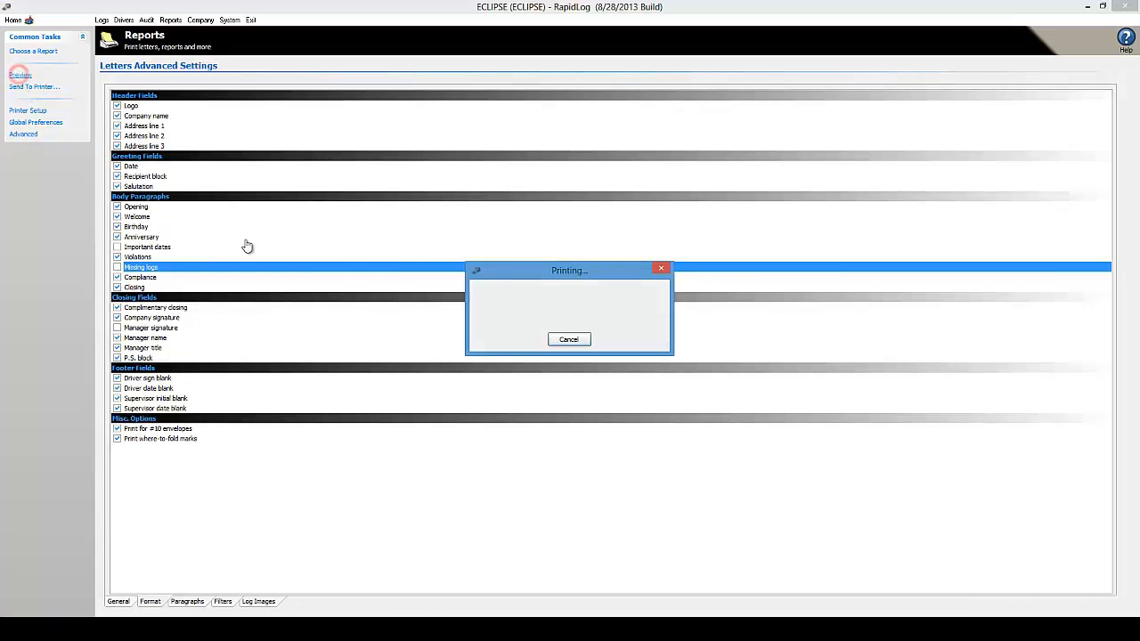
drag(1111, 181, 1095, 399)
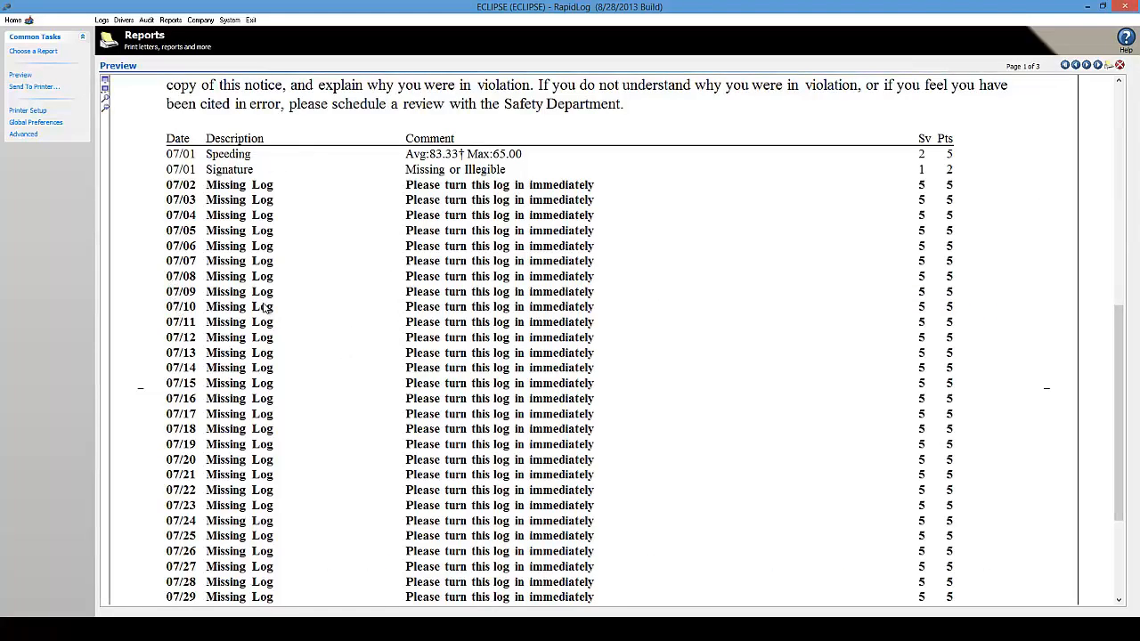
click(28, 135)
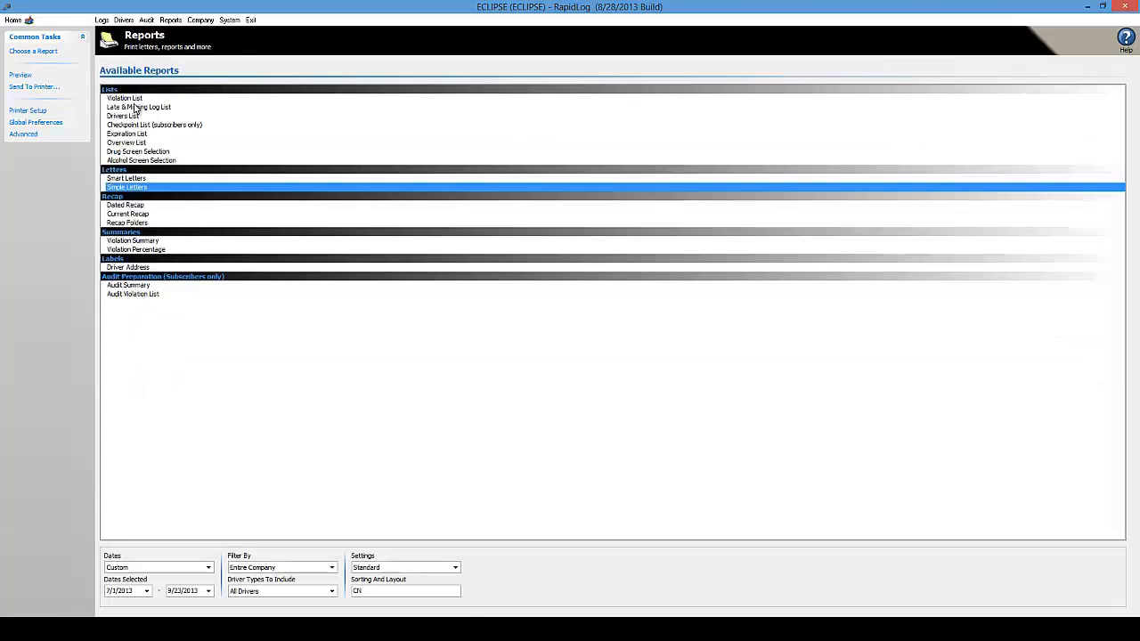
Open Violation List advanced settings and inspect the Classes list and Min Threshold 0
click(131, 99)
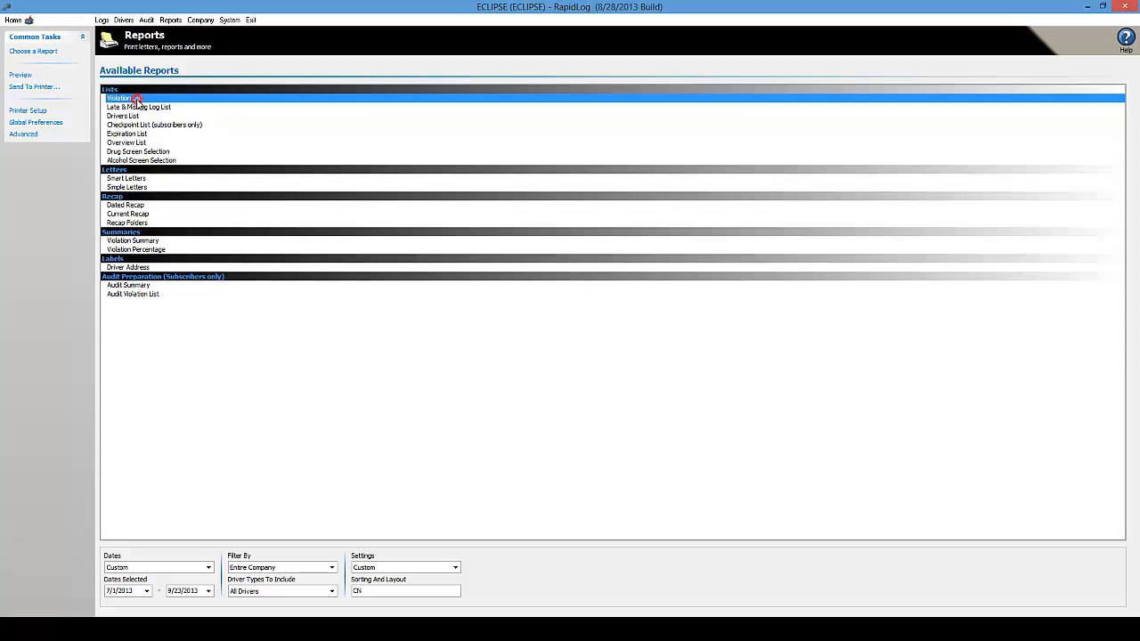
click(25, 135)
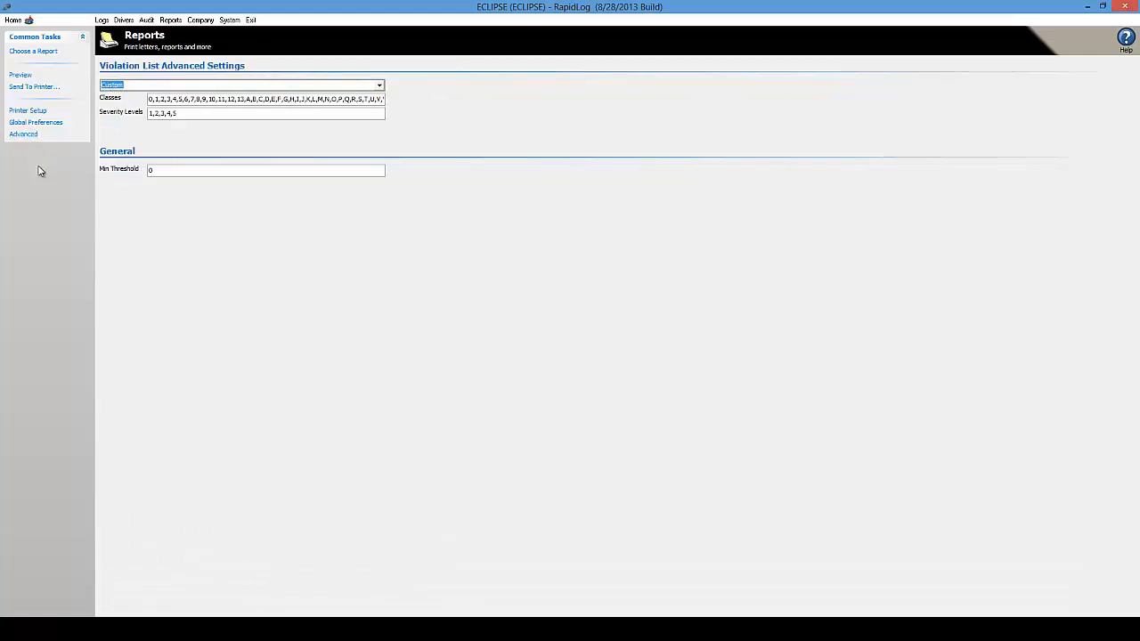
click(187, 98)
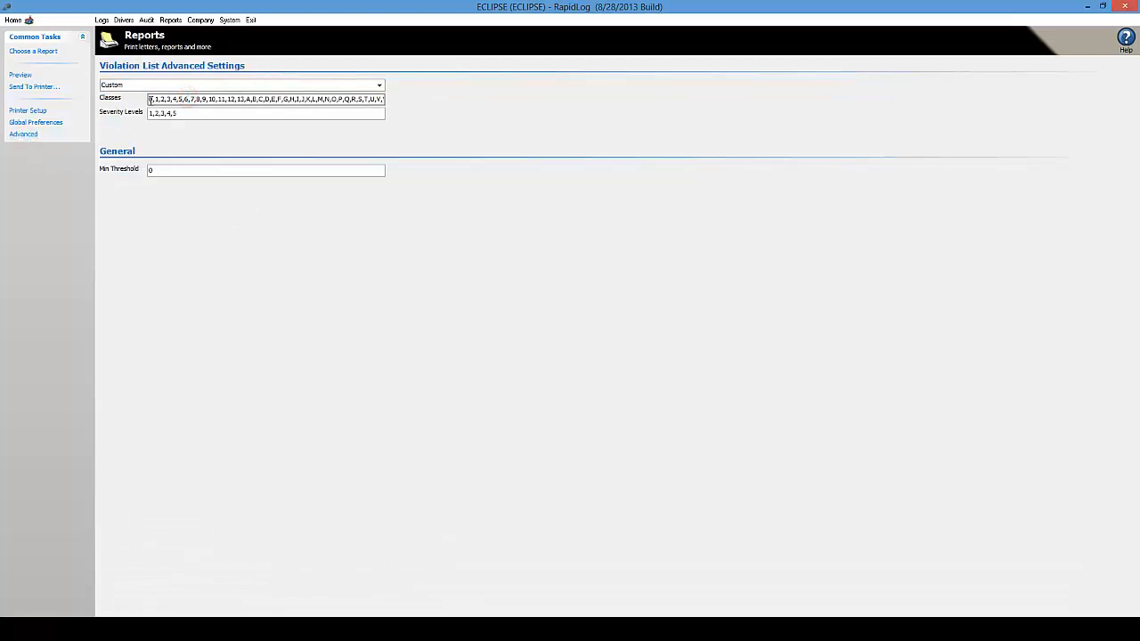
drag(151, 98, 131, 113)
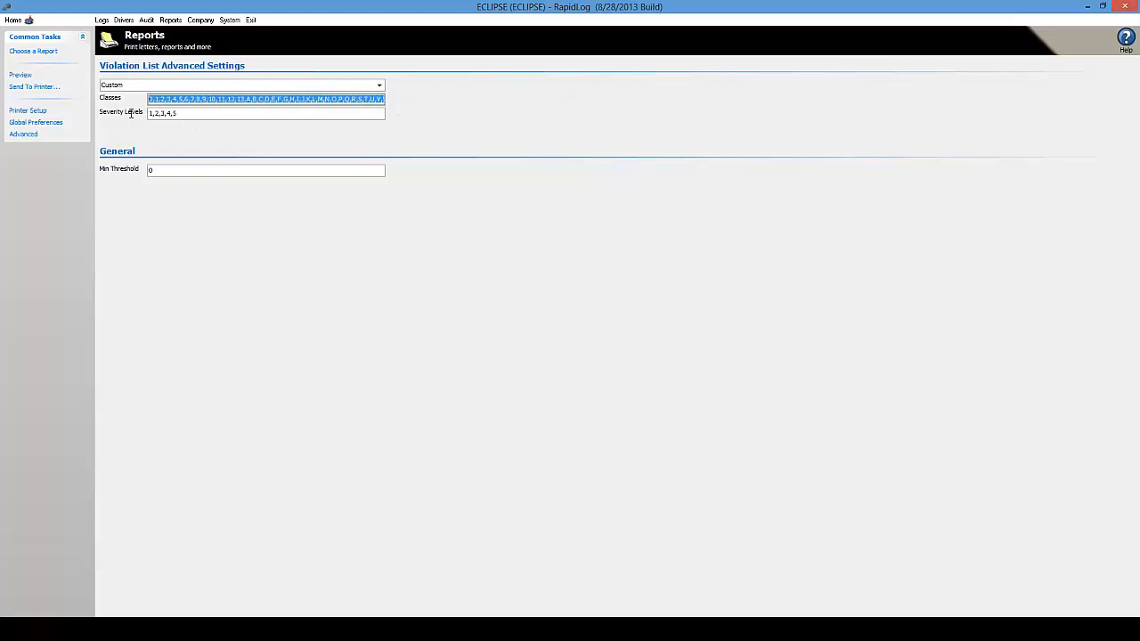
click(184, 100)
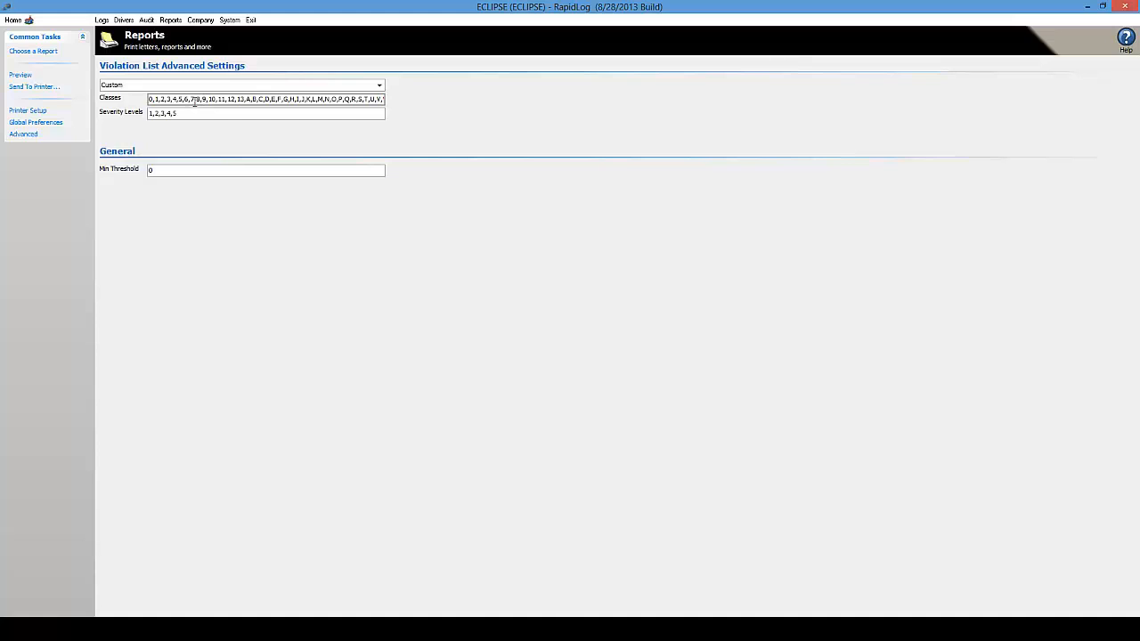
click(179, 169)
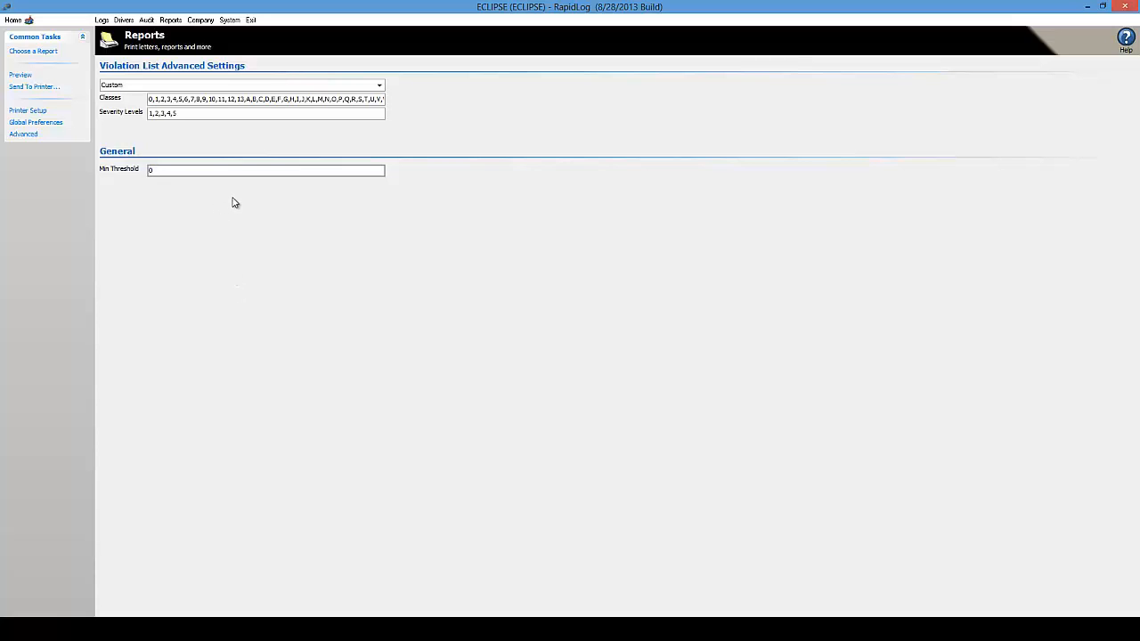
Set the Violation List Min Threshold to 3 and preview the report through page 2
double_click(160, 170)
text(3)
click(29, 77)
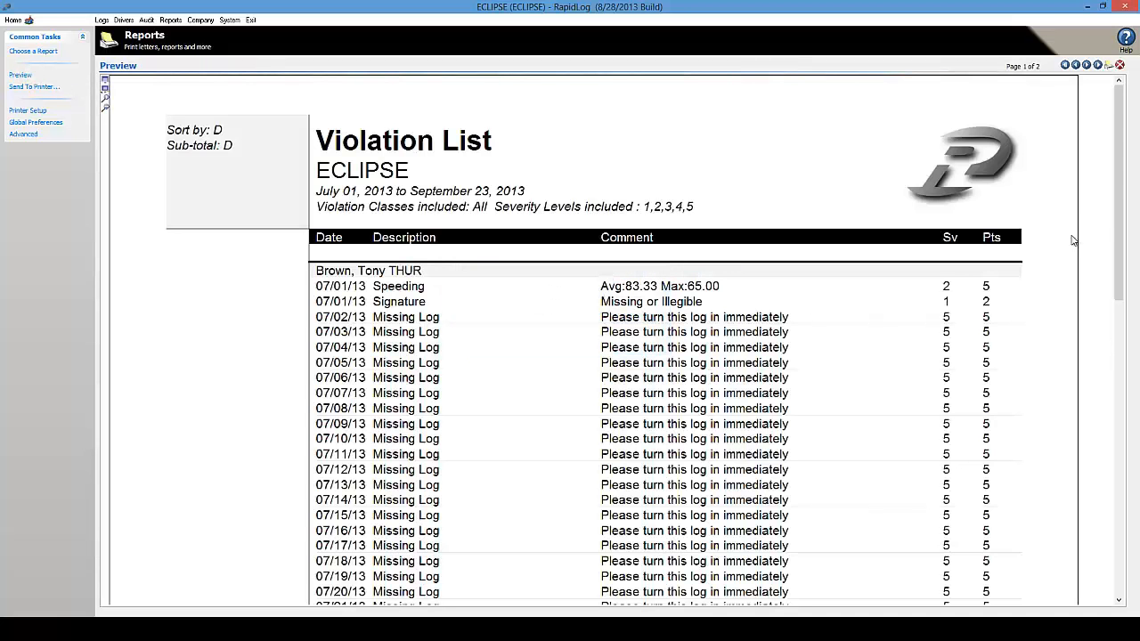
click(1086, 65)
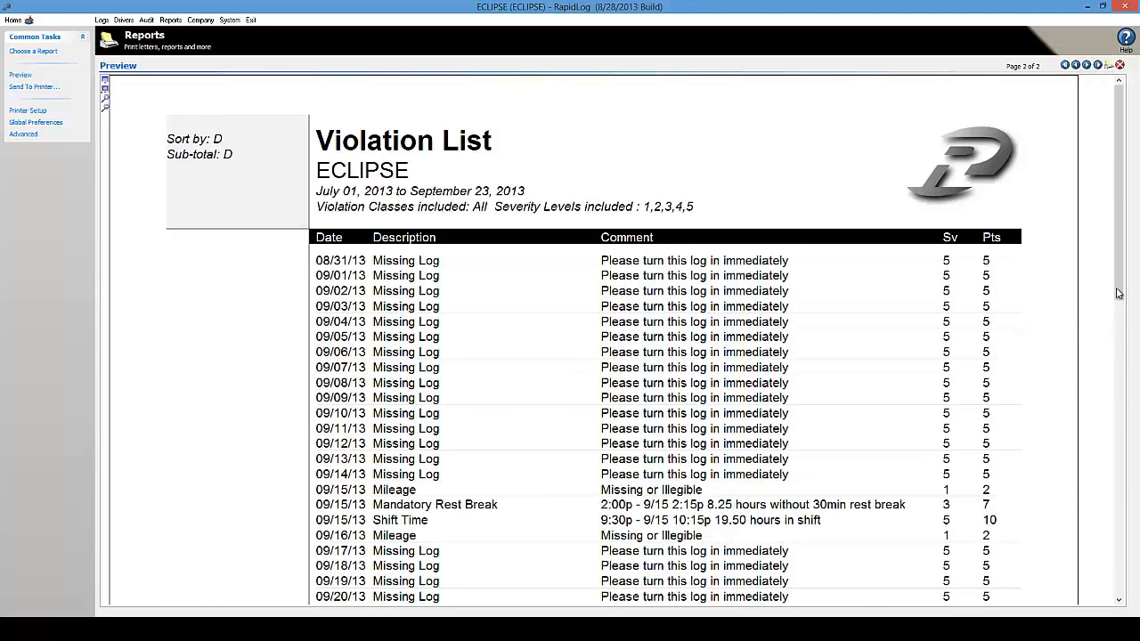
drag(1126, 361, 1120, 411)
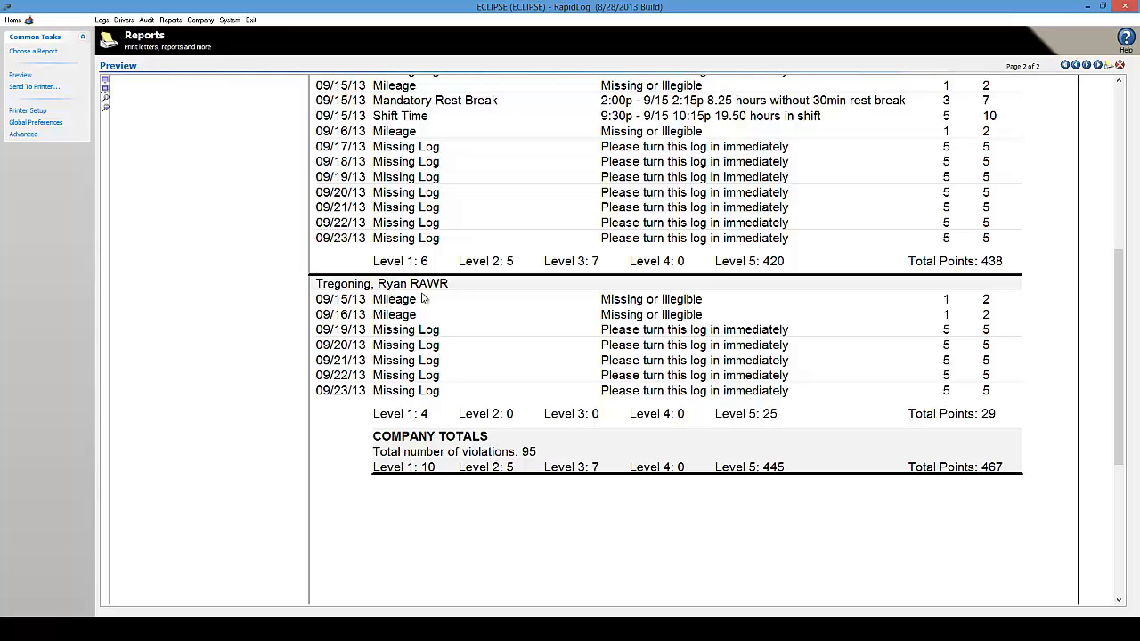
Back in Advanced Settings, change Min Threshold to 8 and preview the report again
click(18, 132)
click(22, 137)
click(24, 138)
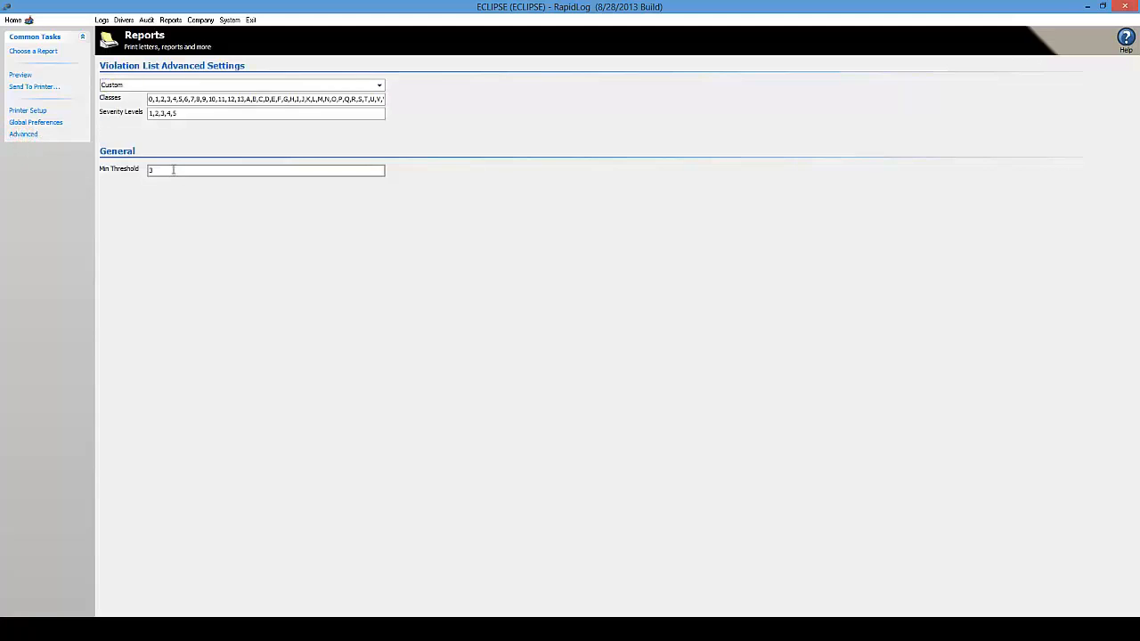
click(184, 173)
text(8)
click(21, 74)
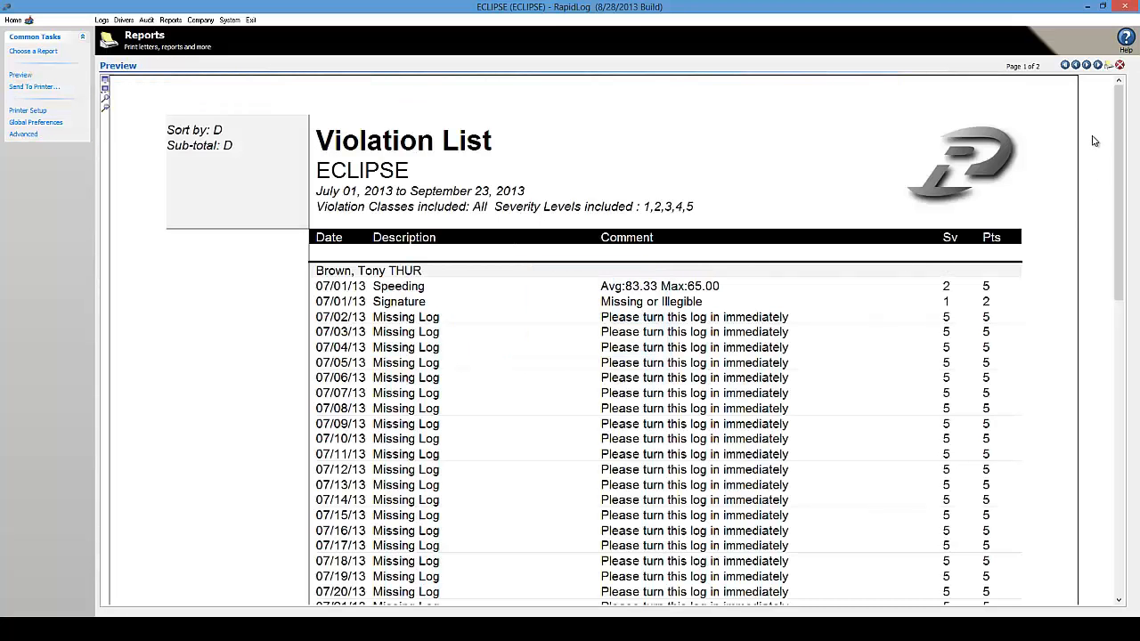
Compare Company Totals (88 violations, 438 points), then return to Violation List Advanced Settings
click(1087, 65)
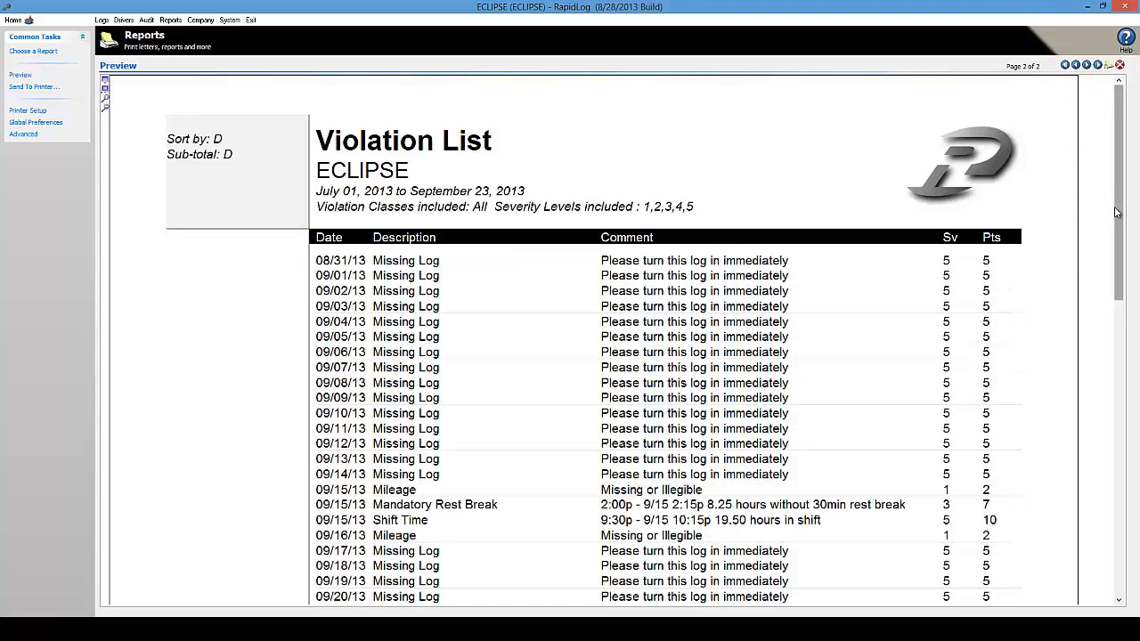
mouse_move(1116, 204)
mouse_down()
mouse_move(1118, 455)
mouse_move(1119, 372)
mouse_up()
scroll(1119, 365, up, 5)
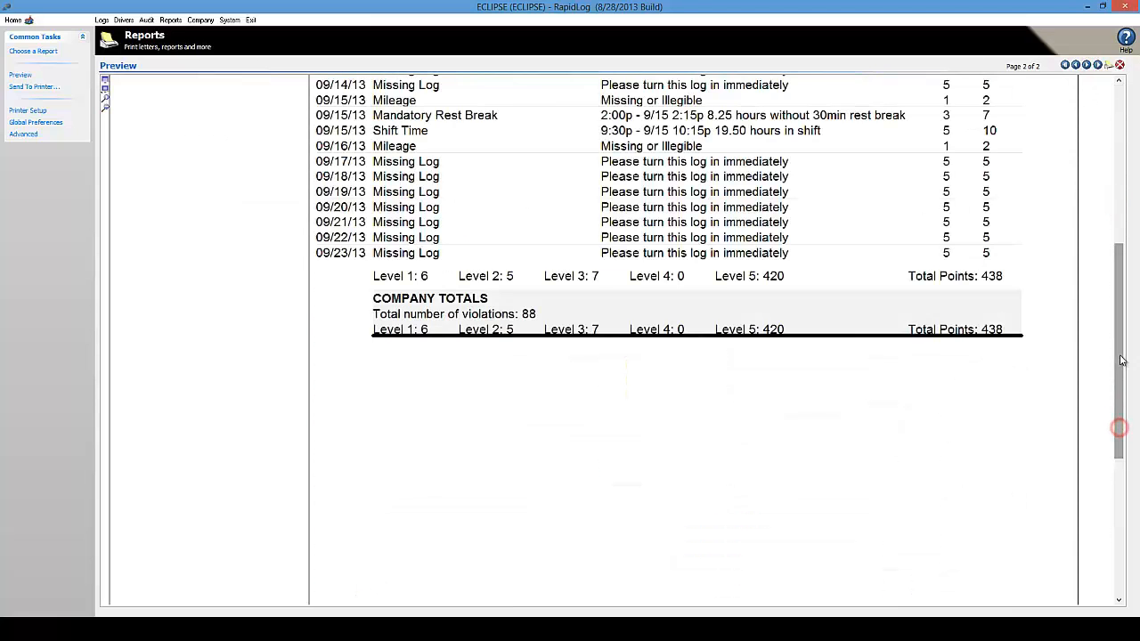
scroll(1119, 356, up, 5)
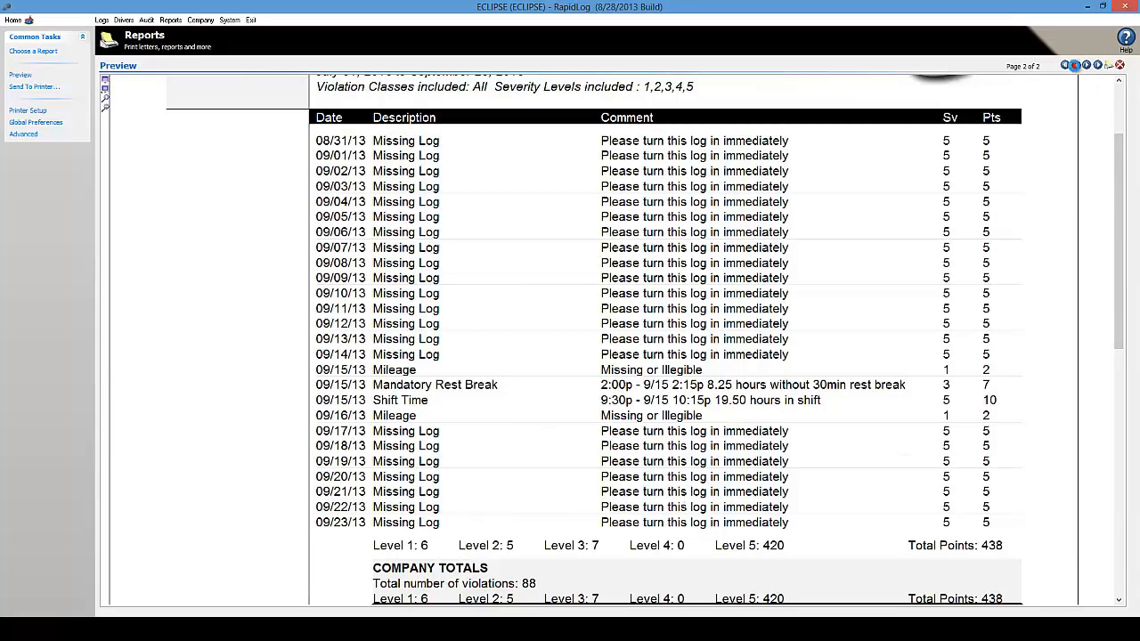
click(1075, 65)
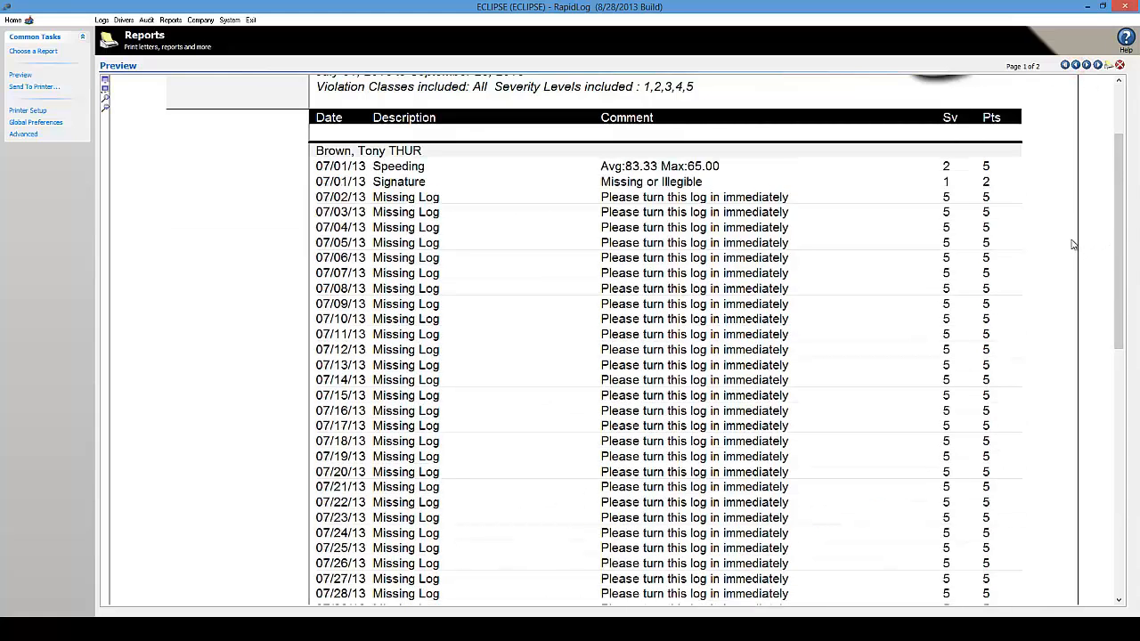
drag(1118, 182, 1120, 129)
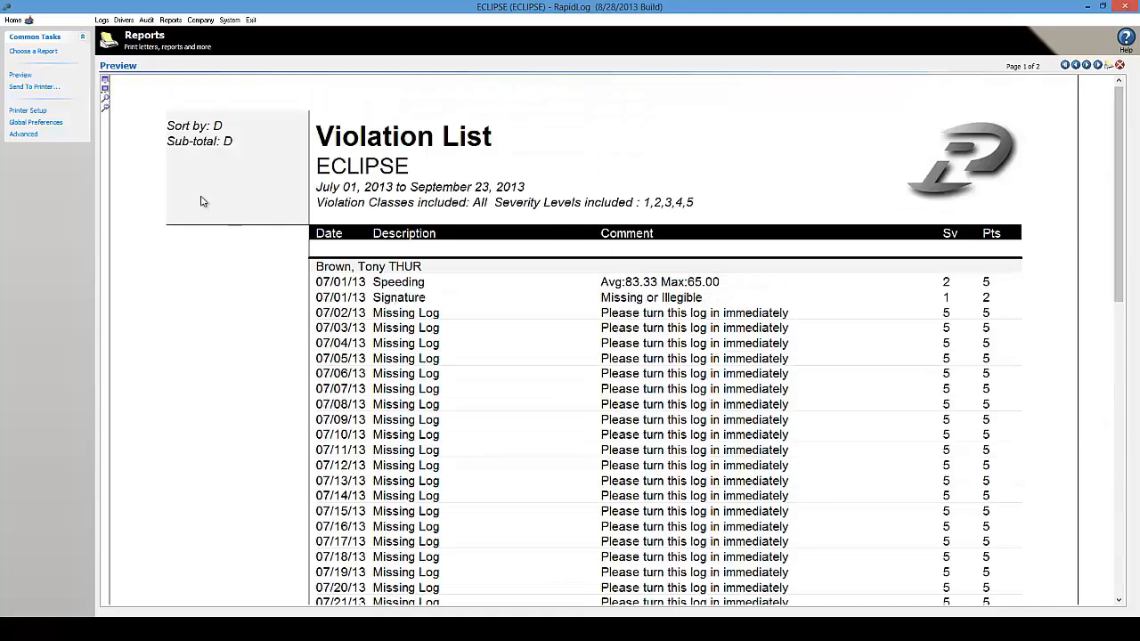
click(24, 133)
click(169, 168)
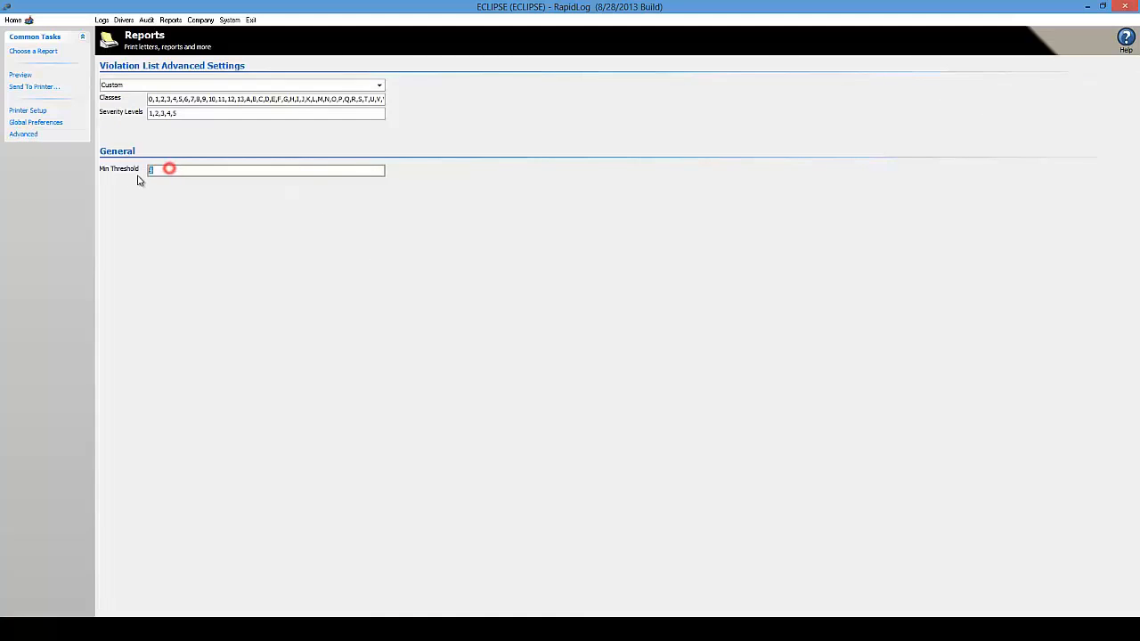
Review the advanced settings of the Late & Missing Log List and Checkpoint List
click(49, 52)
click(130, 107)
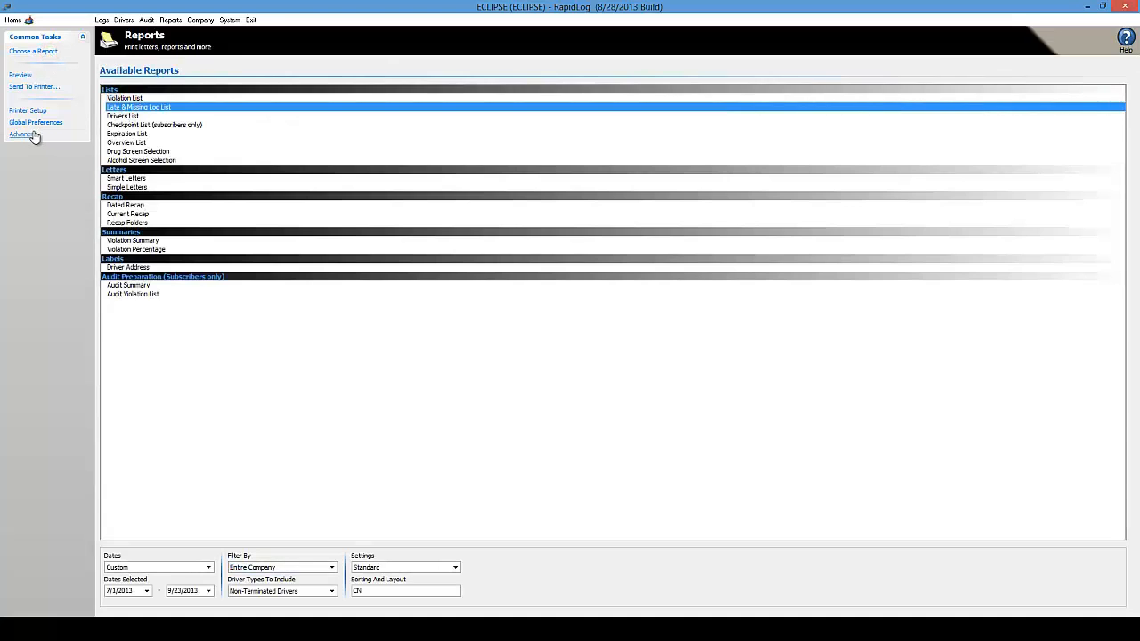
click(25, 133)
click(178, 86)
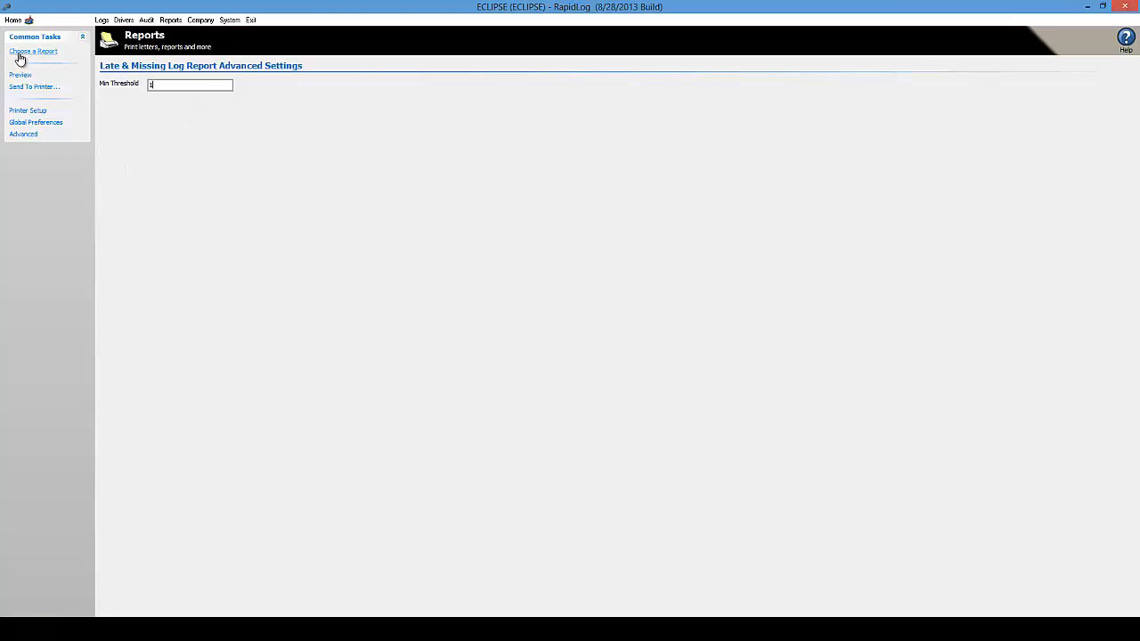
click(20, 50)
click(138, 116)
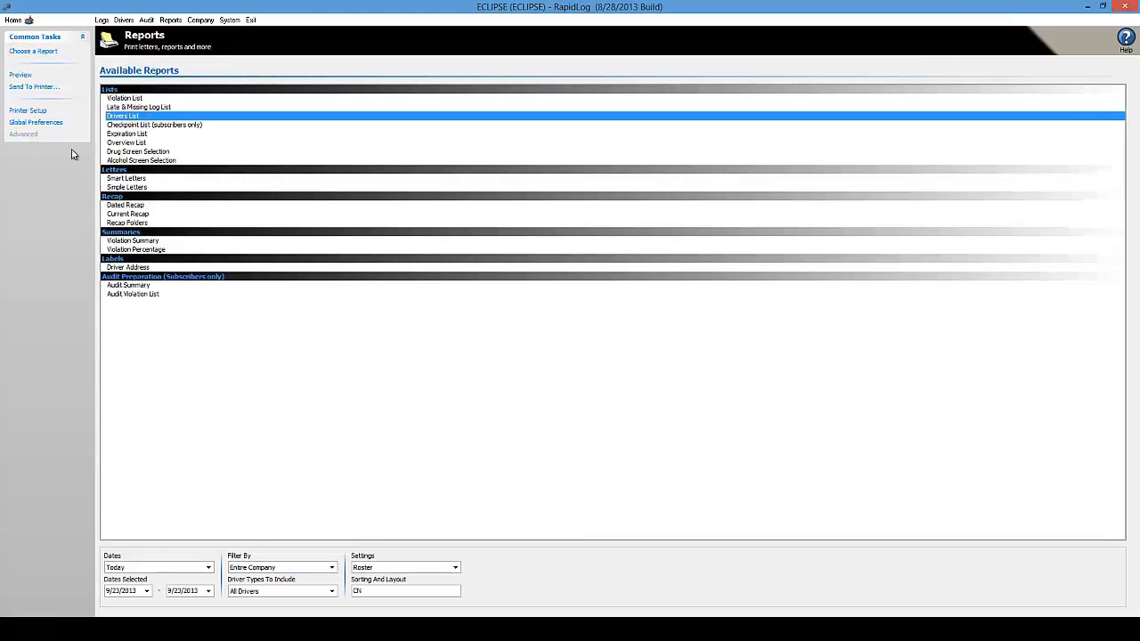
click(118, 125)
click(25, 134)
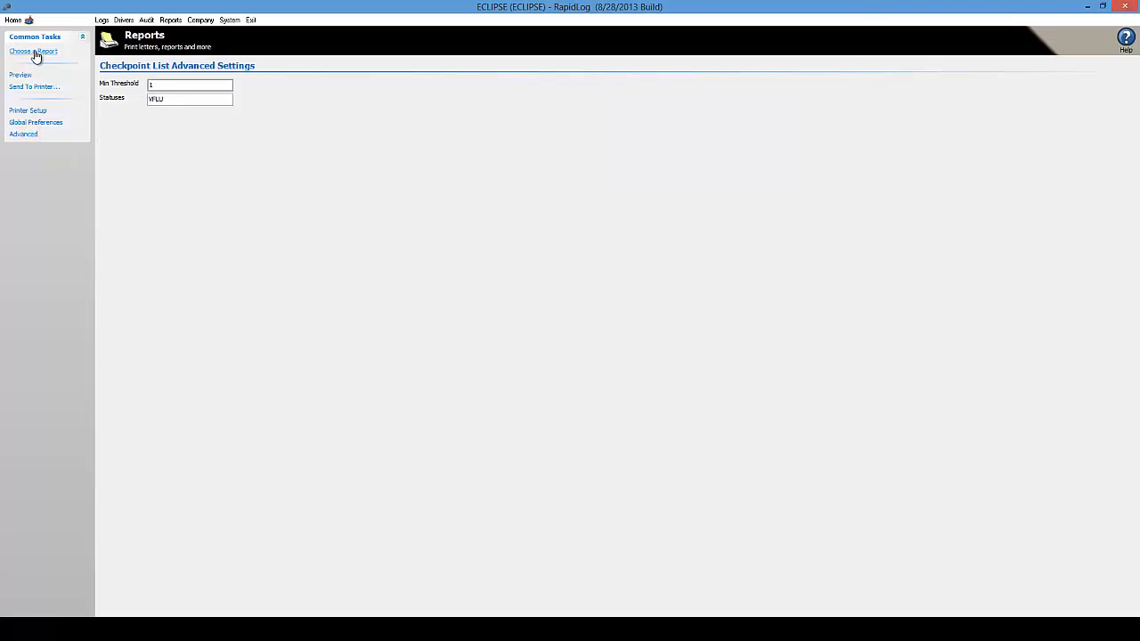
Check the Expiration List advanced settings, then select the Overview List report
click(35, 50)
click(120, 134)
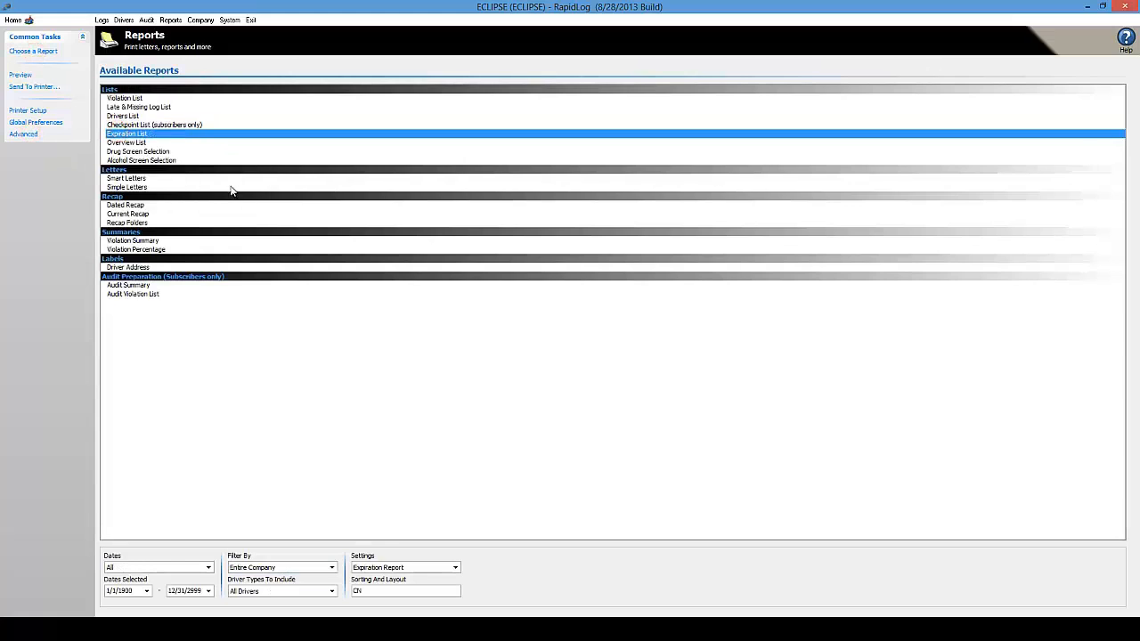
click(24, 134)
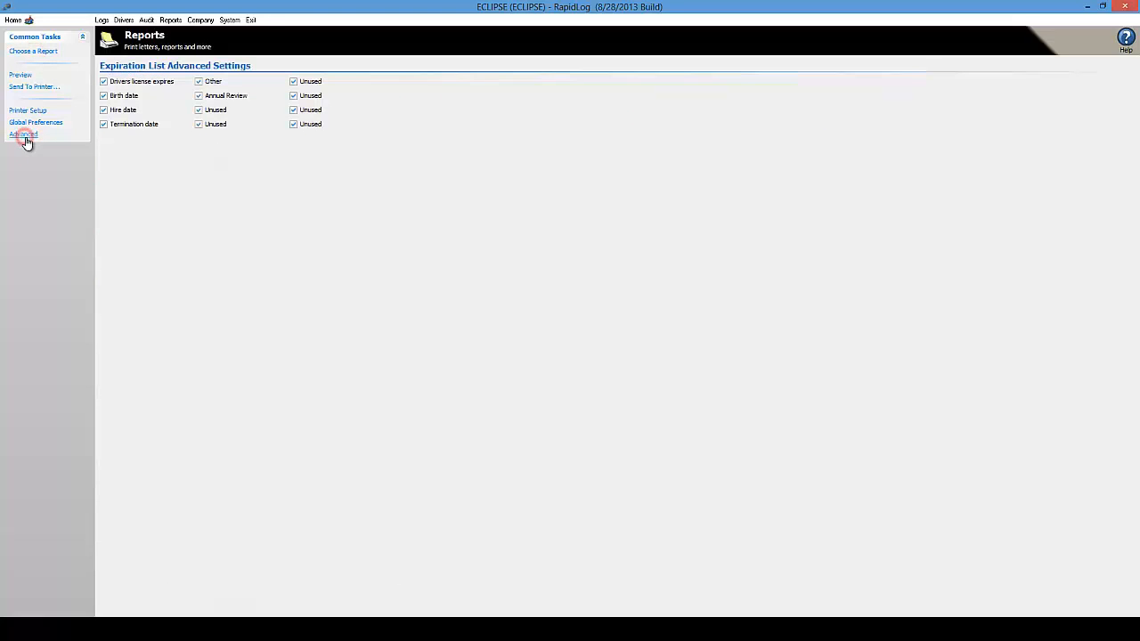
click(27, 51)
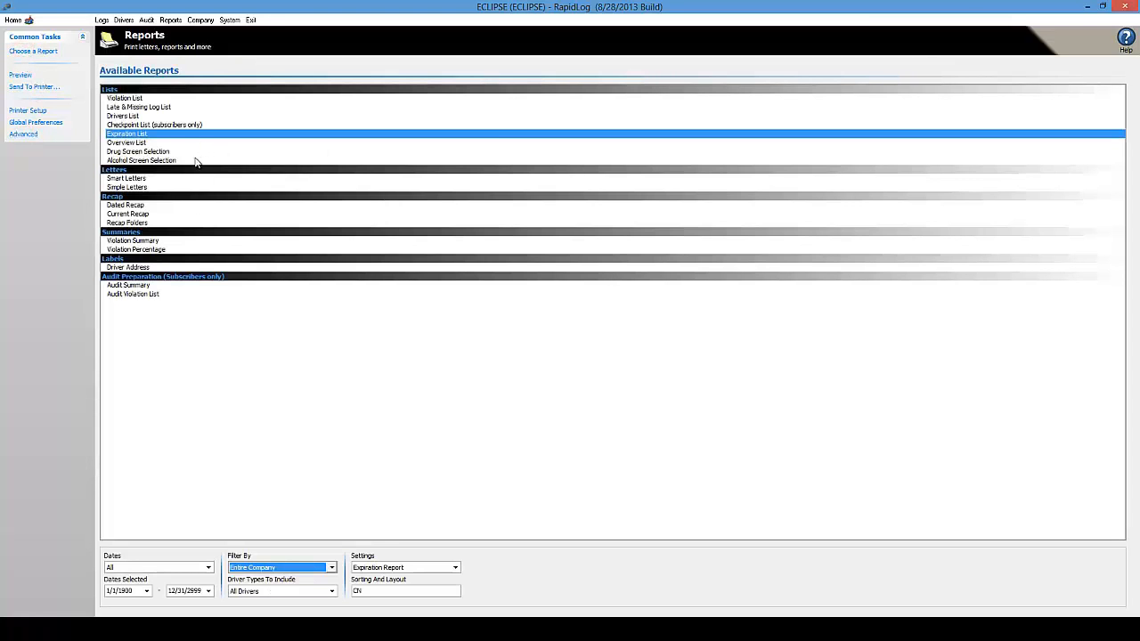
click(122, 143)
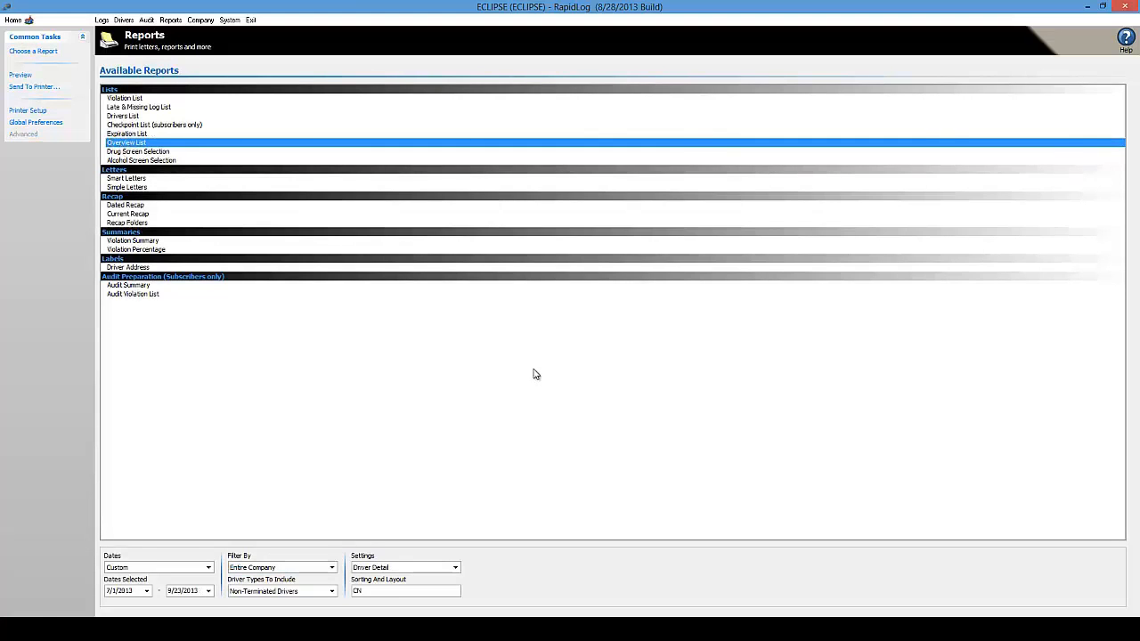